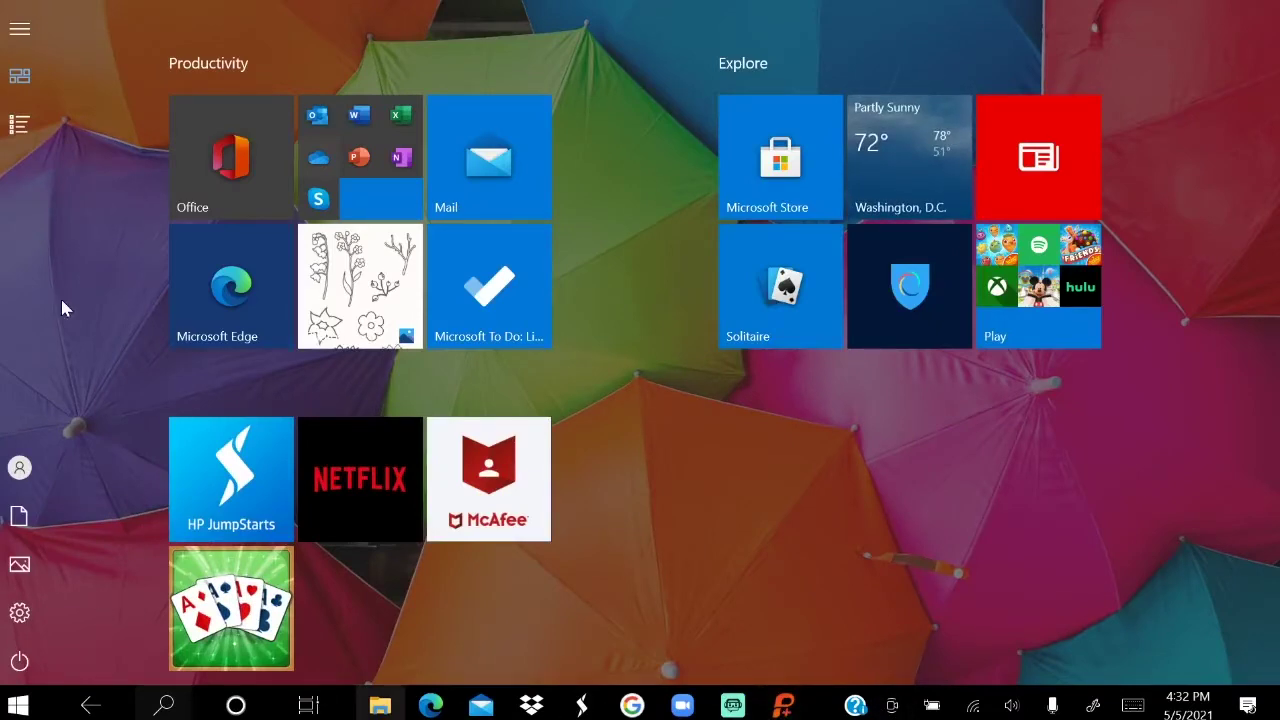
Launch PREMIER+ 2 Configure from the Premier+ 2 Embroidery folder among all installed apps.
click(12, 122)
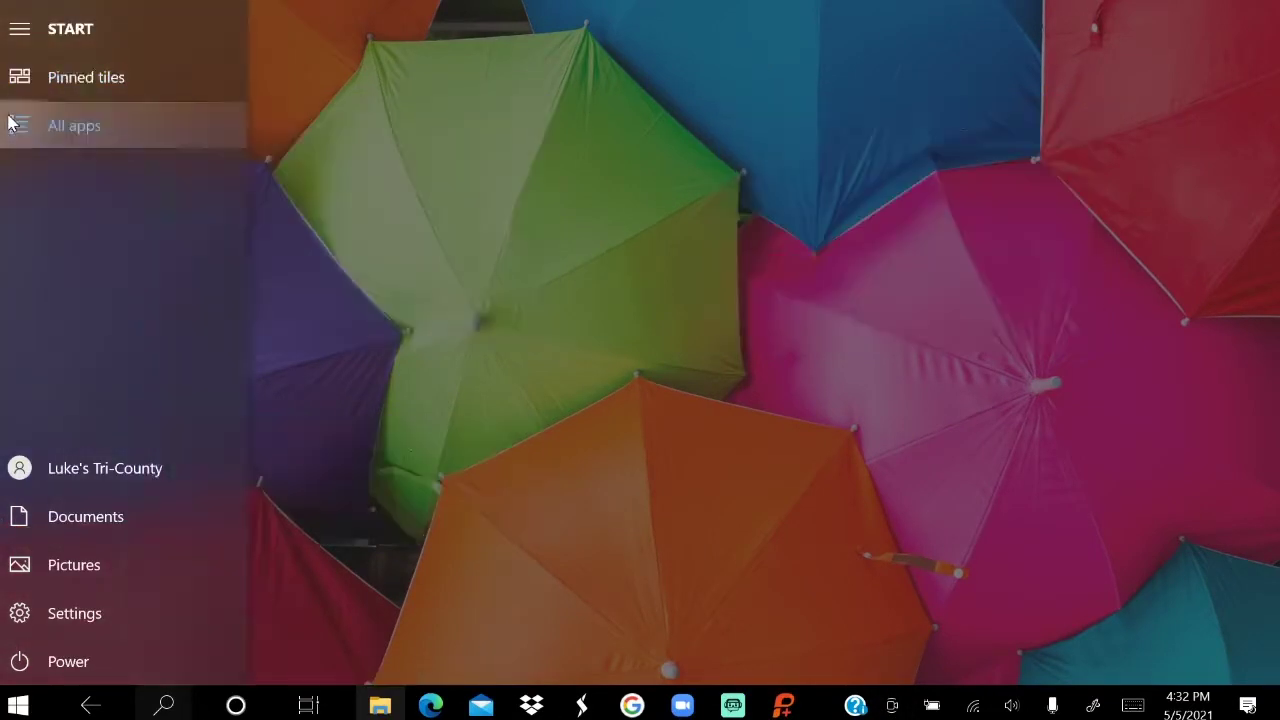
scroll(432, 155, down, 2)
scroll(432, 155, down, 10)
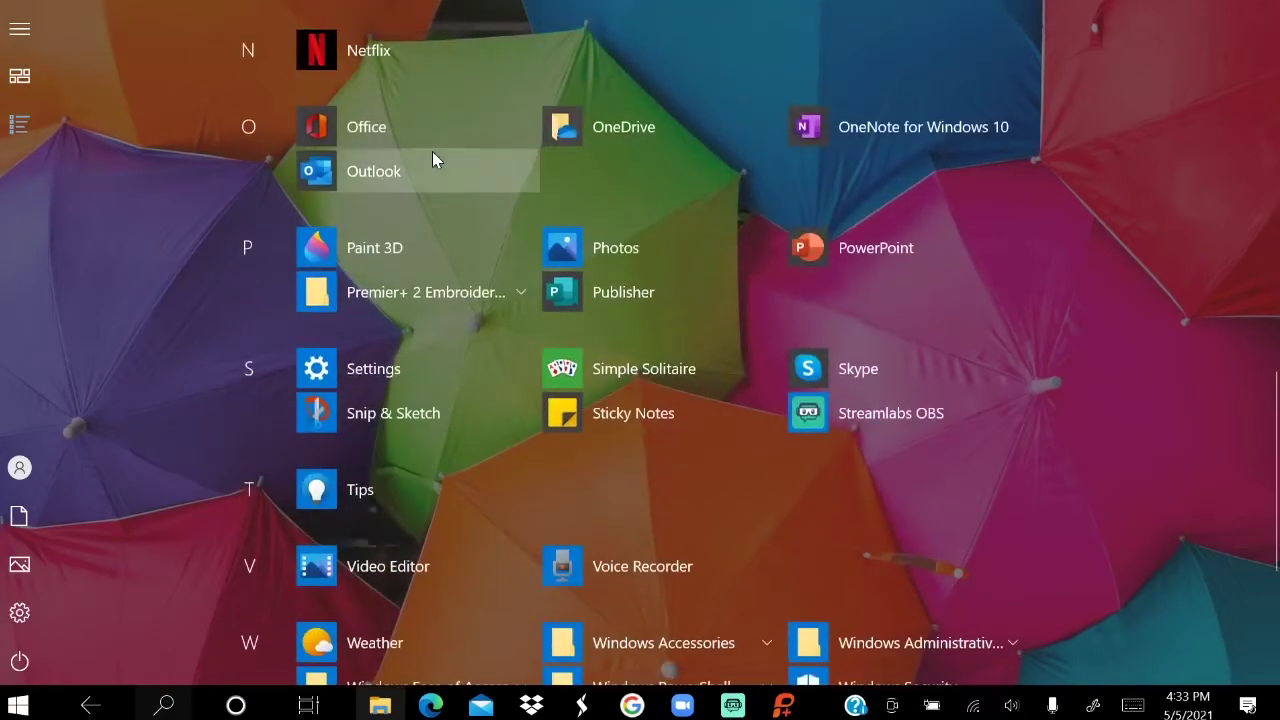
click(463, 296)
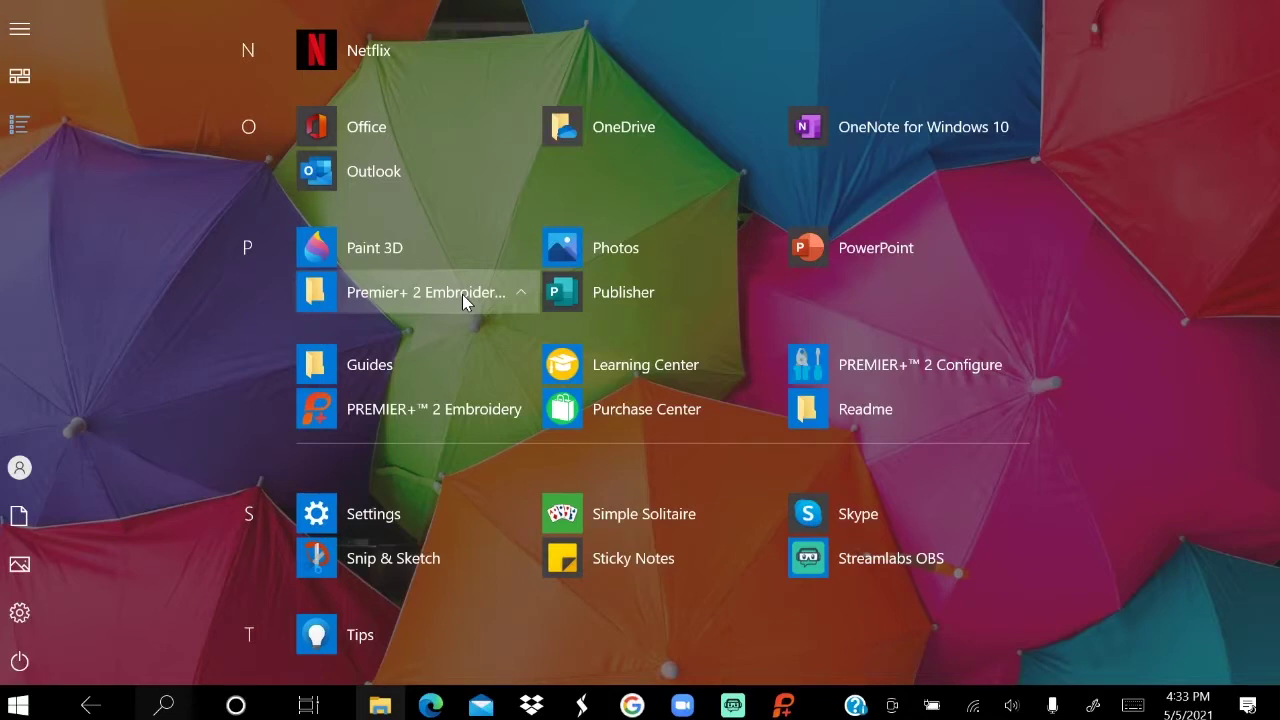
click(936, 370)
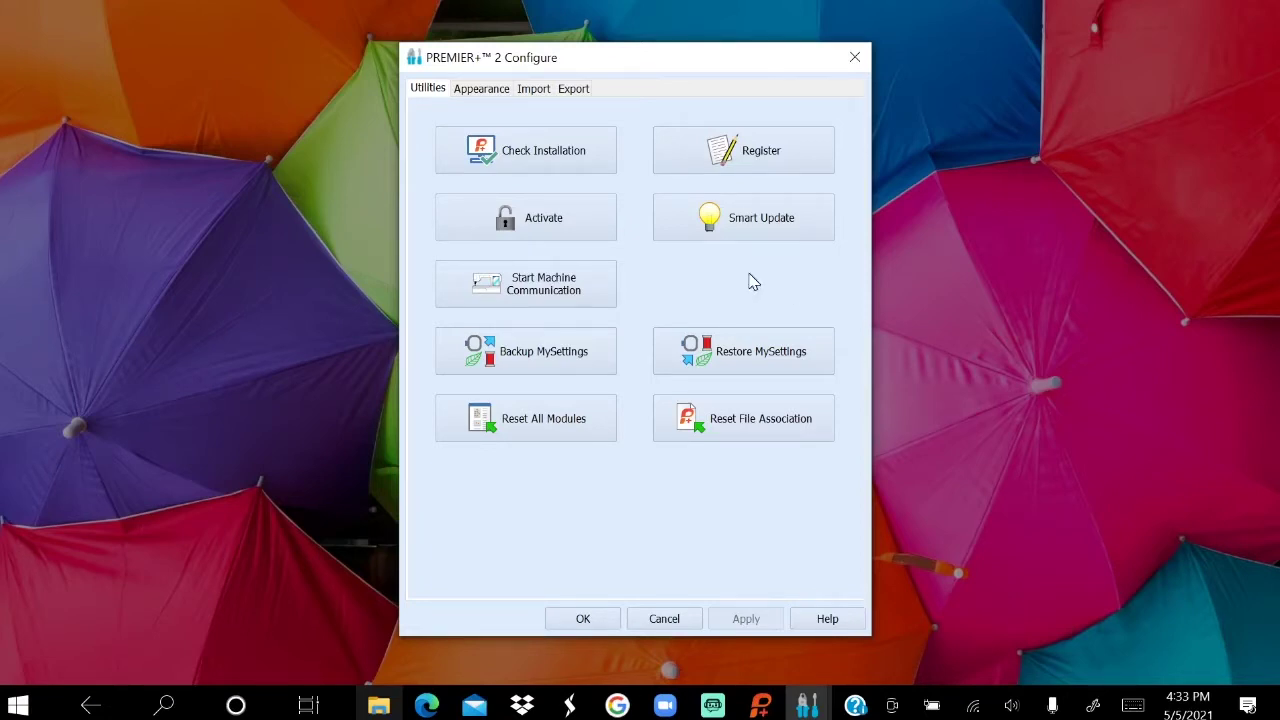
Run the installation check on the PREMIER+ 2 Embroidery System, and close the configuration utility.
mouse_move(460, 38)
click(535, 153)
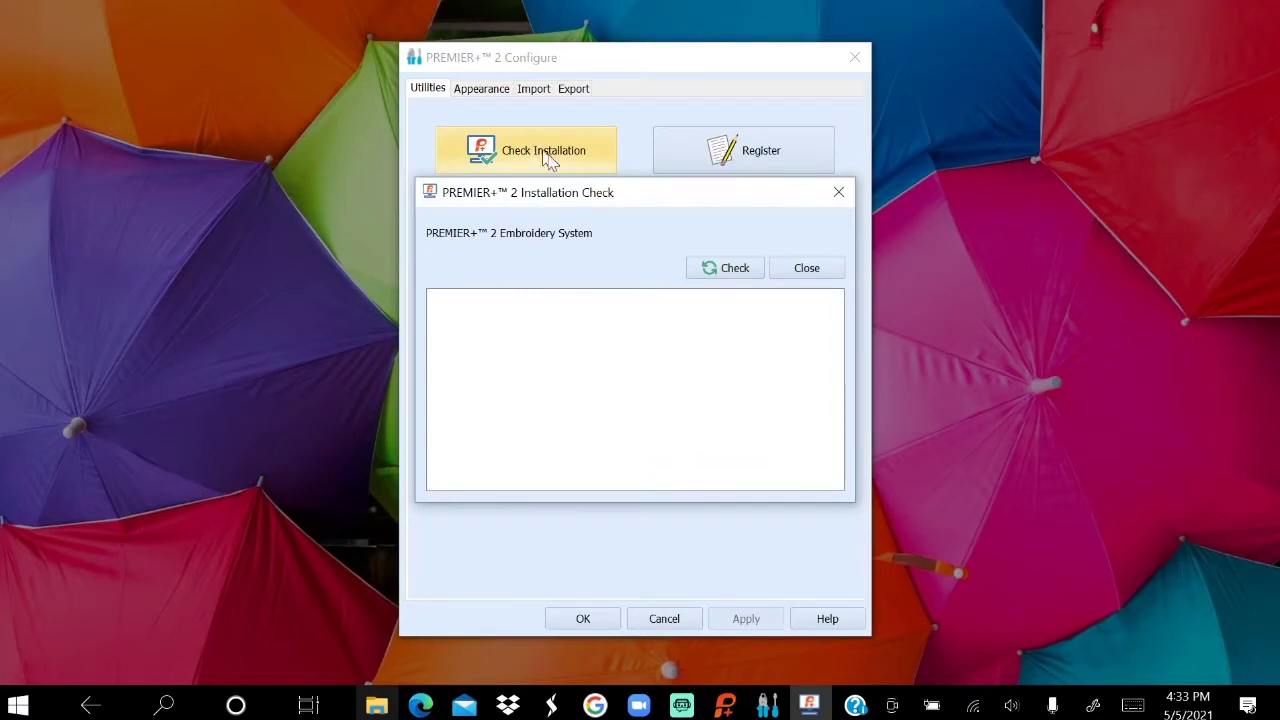
click(732, 272)
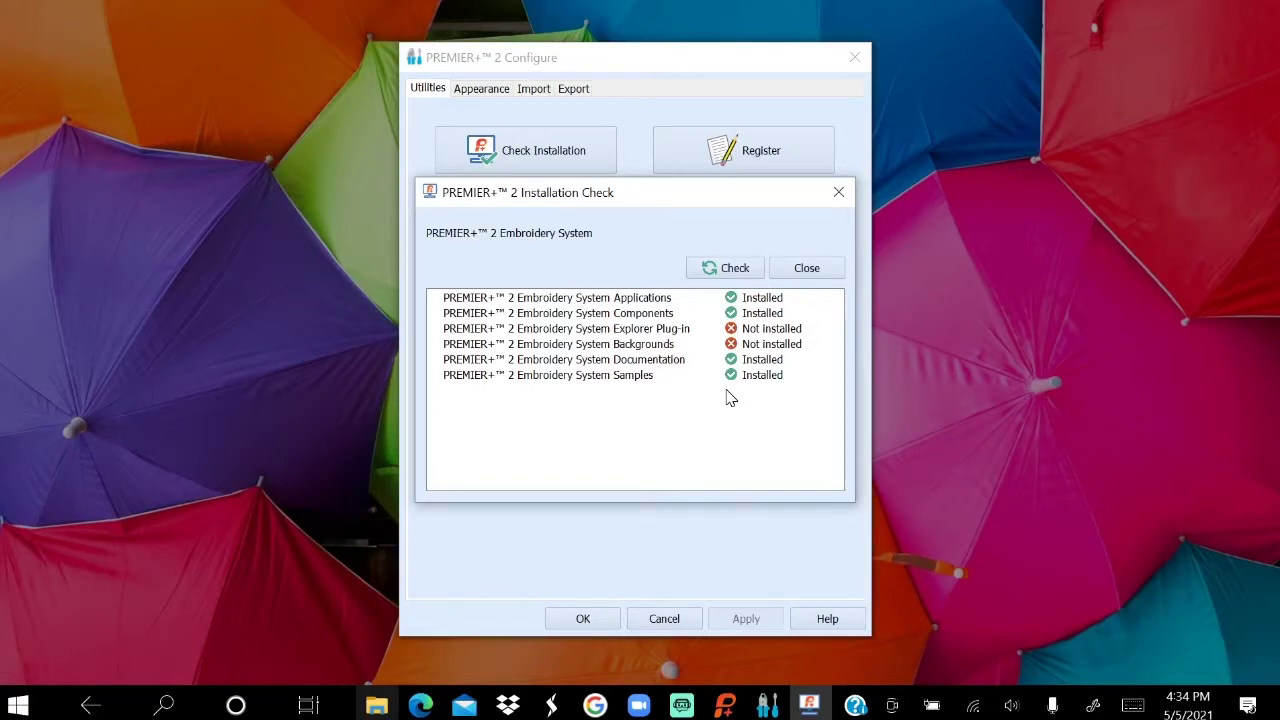
click(838, 193)
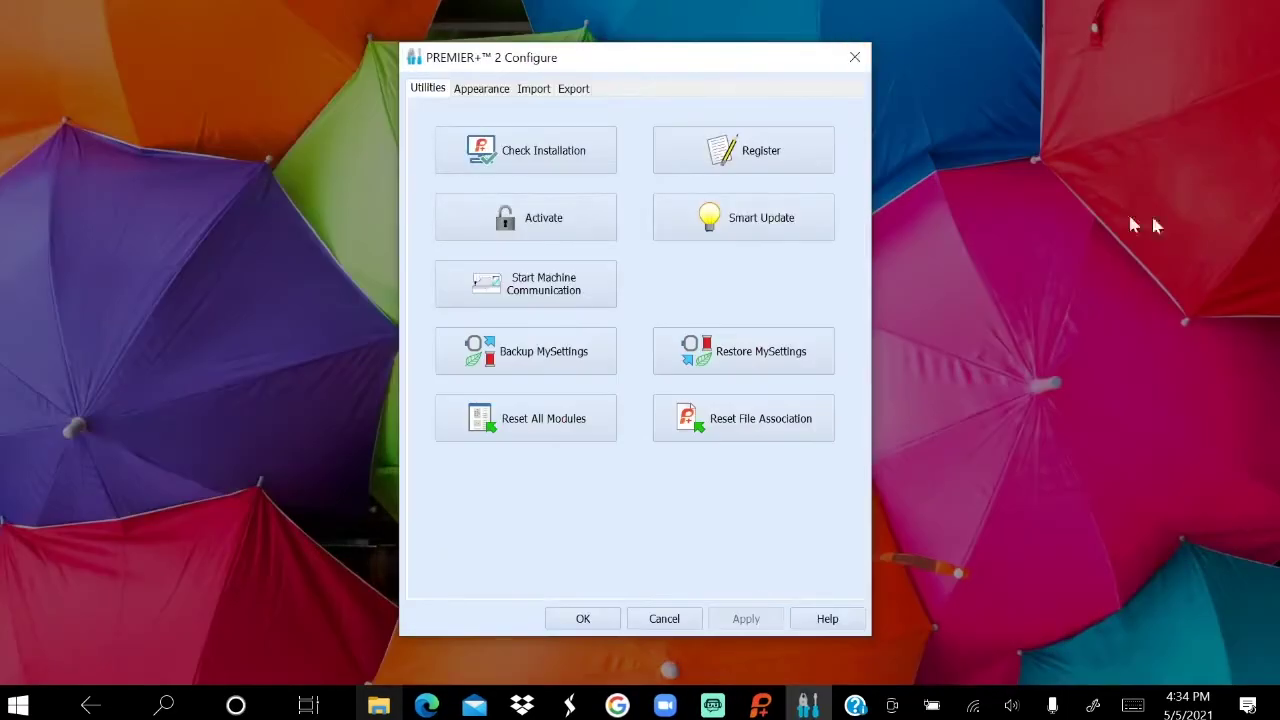
click(855, 57)
Switch to PREMIER+ 2 Ultra, open the hoop selection and look through the available hoop groups.
click(785, 705)
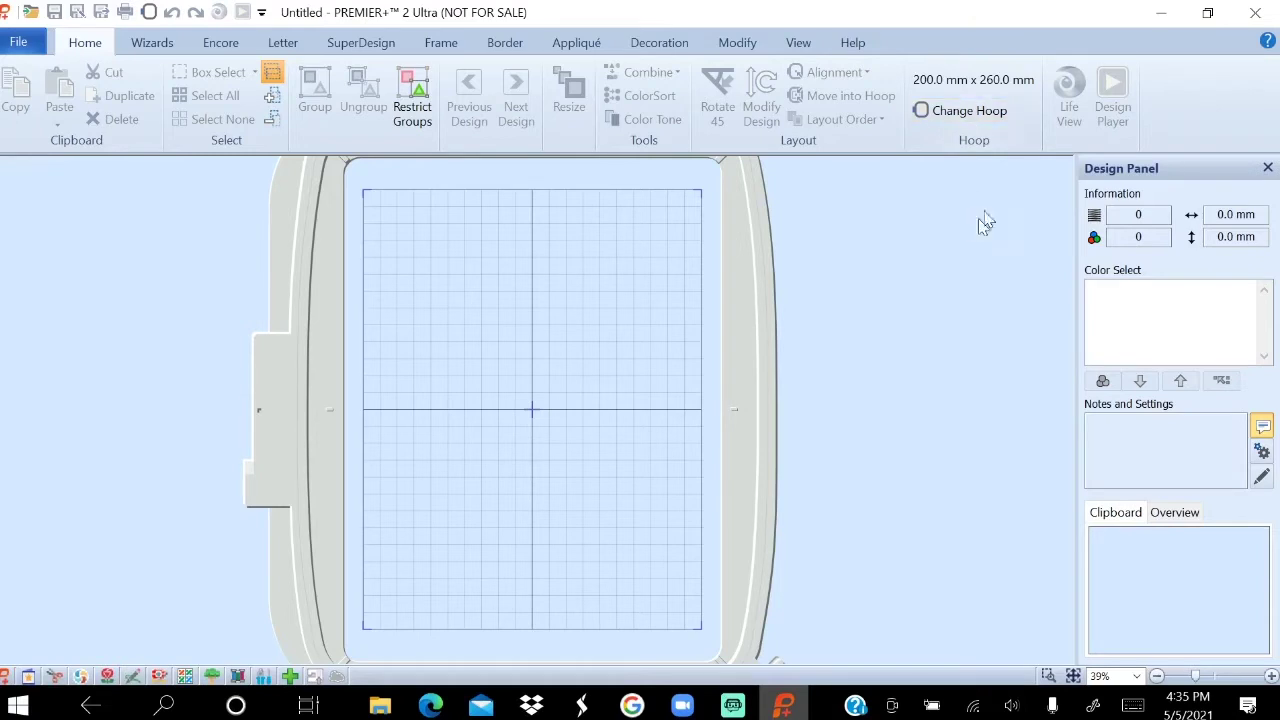
click(953, 115)
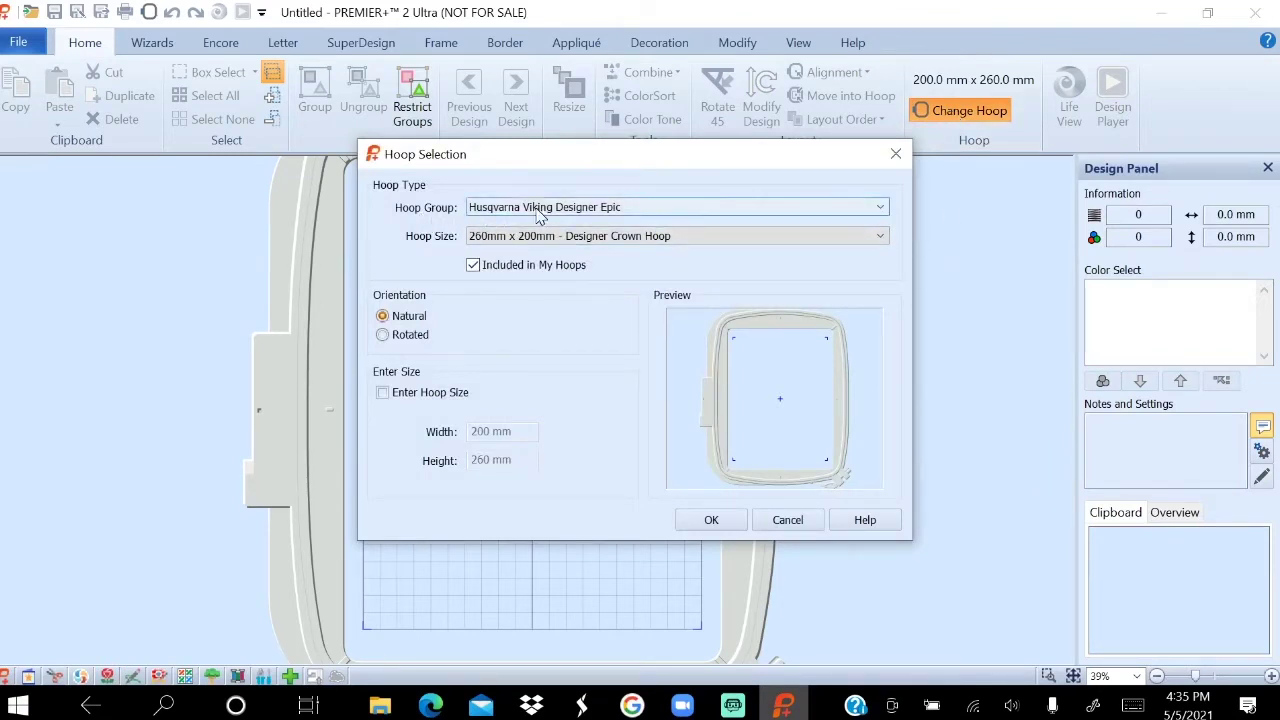
click(678, 214)
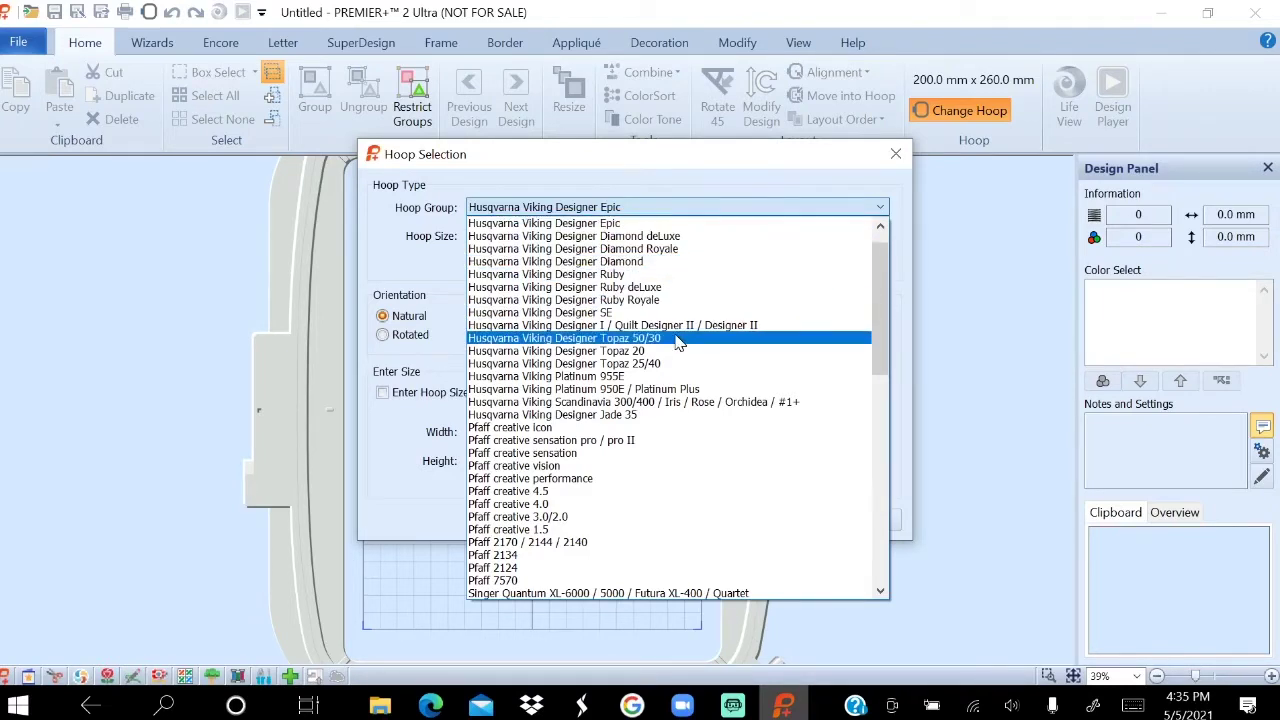
scroll(678, 343, down, 15)
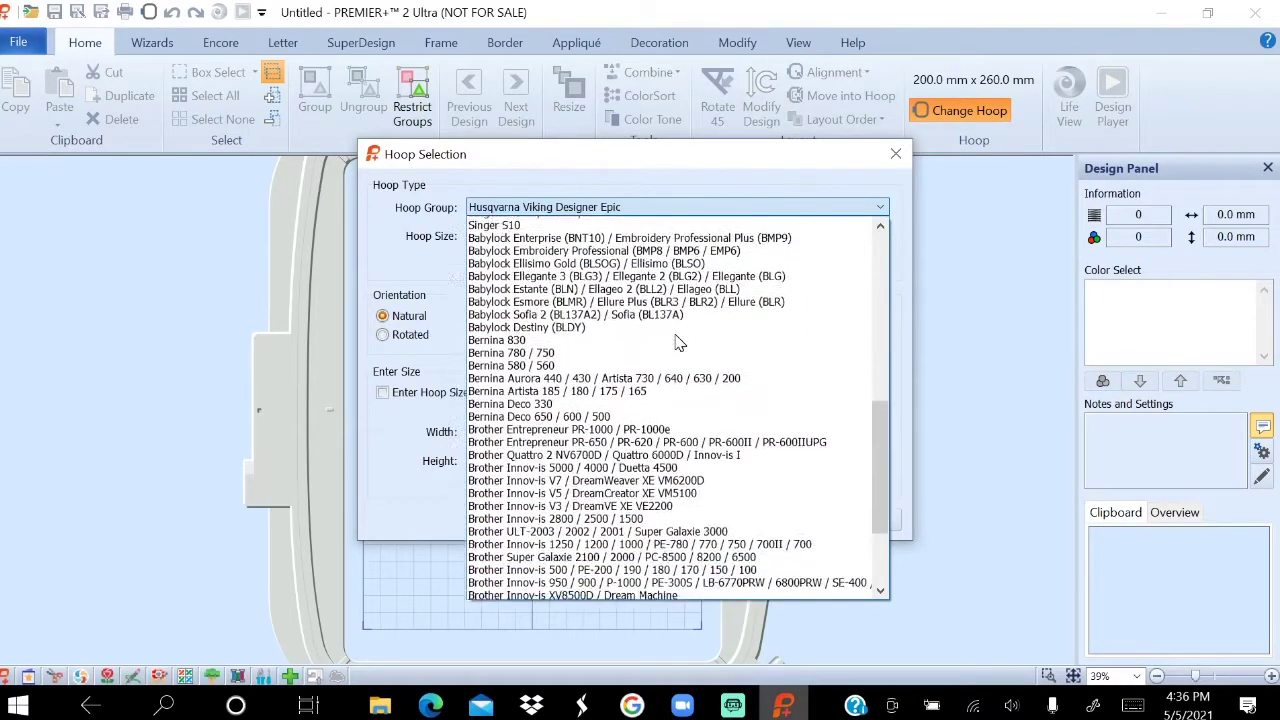
scroll(678, 343, down, 5)
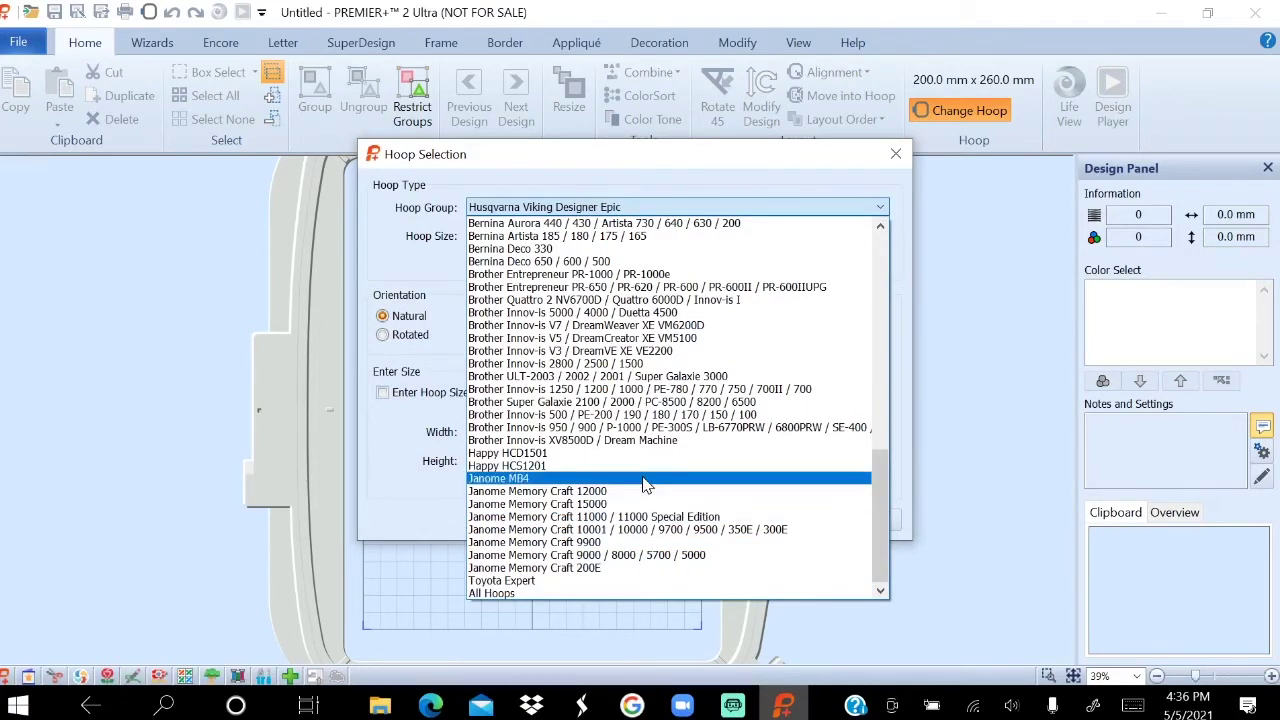
click(668, 210)
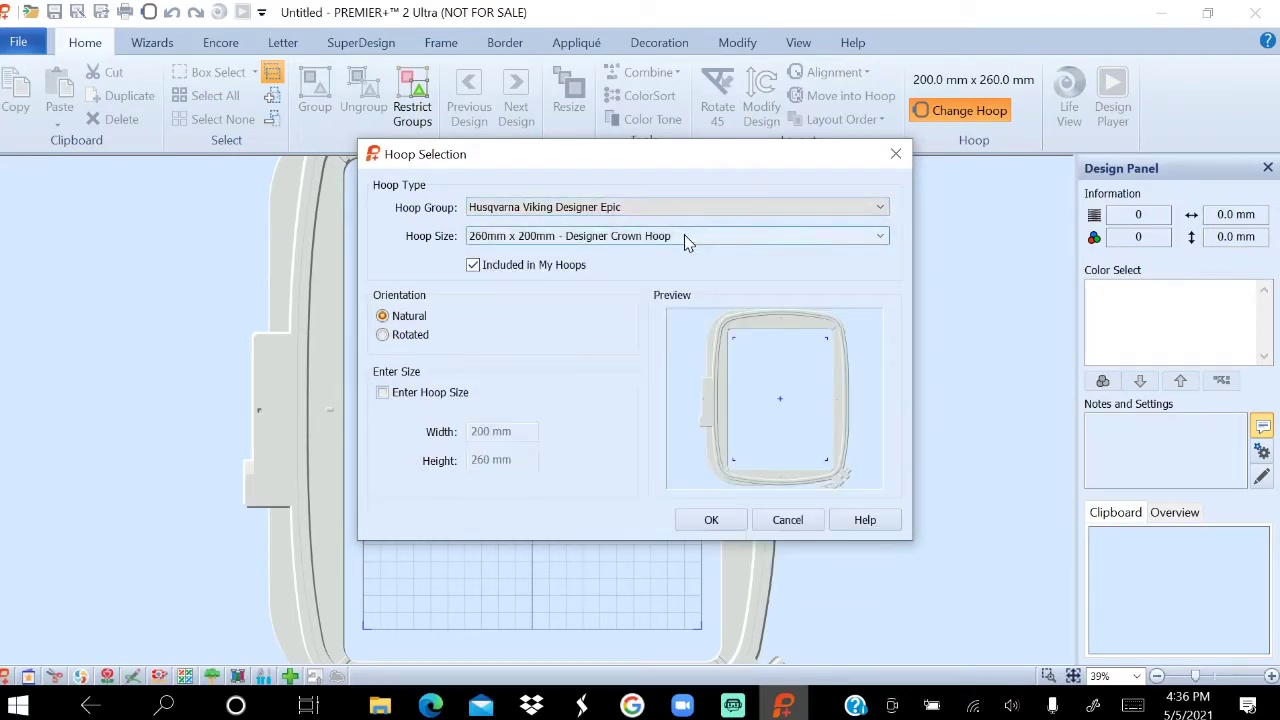
Select the 120mm x 120mm Designer Splendid Square Hoop and turn its inclusion in My Hoops off and on again.
click(686, 241)
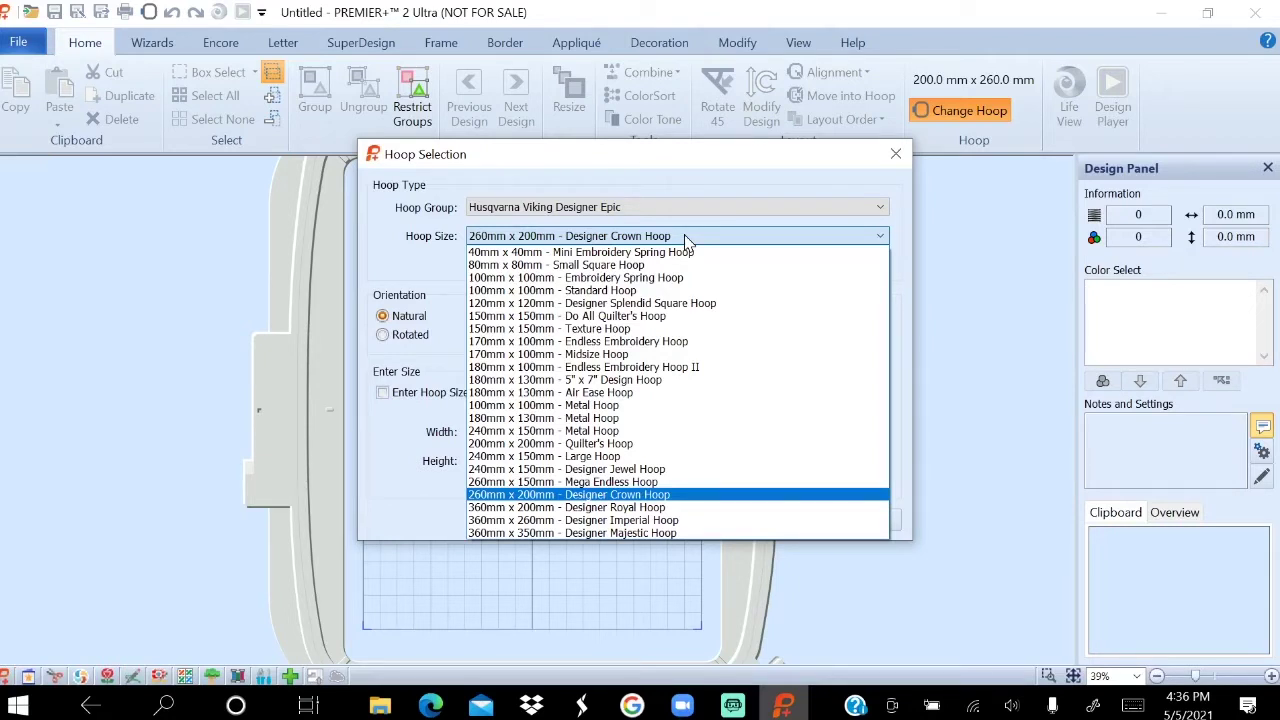
click(620, 305)
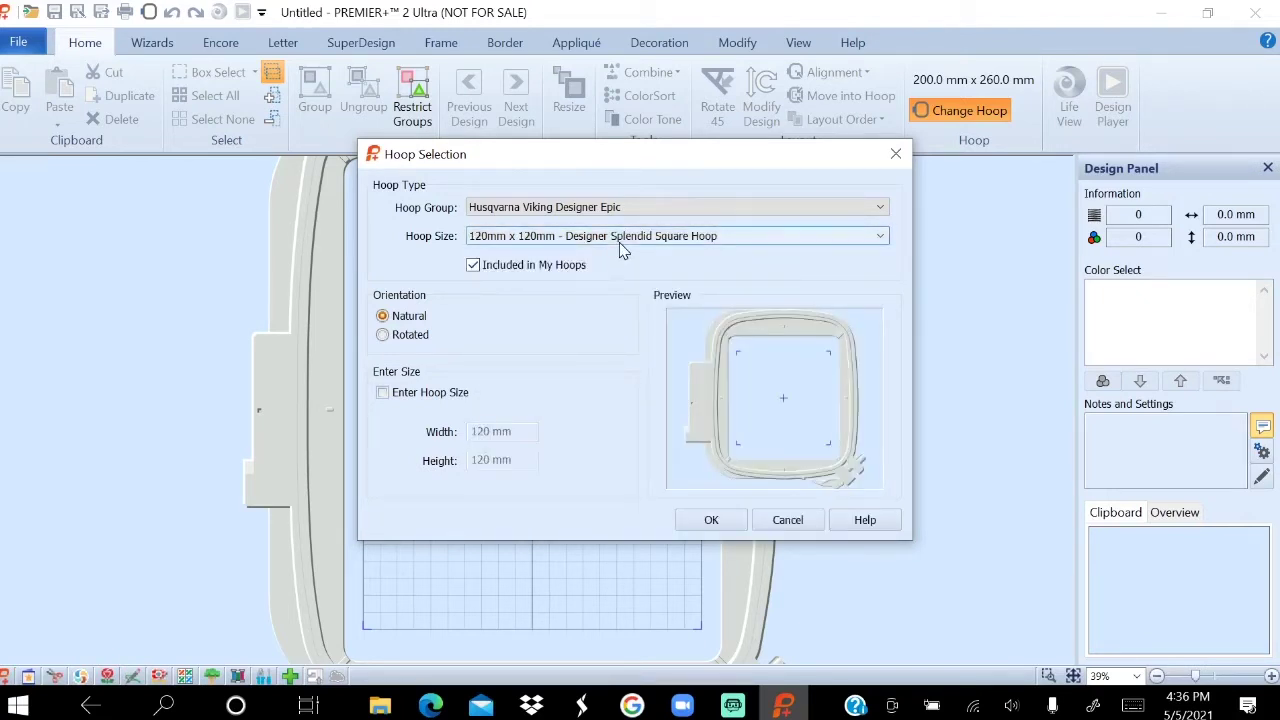
click(474, 266)
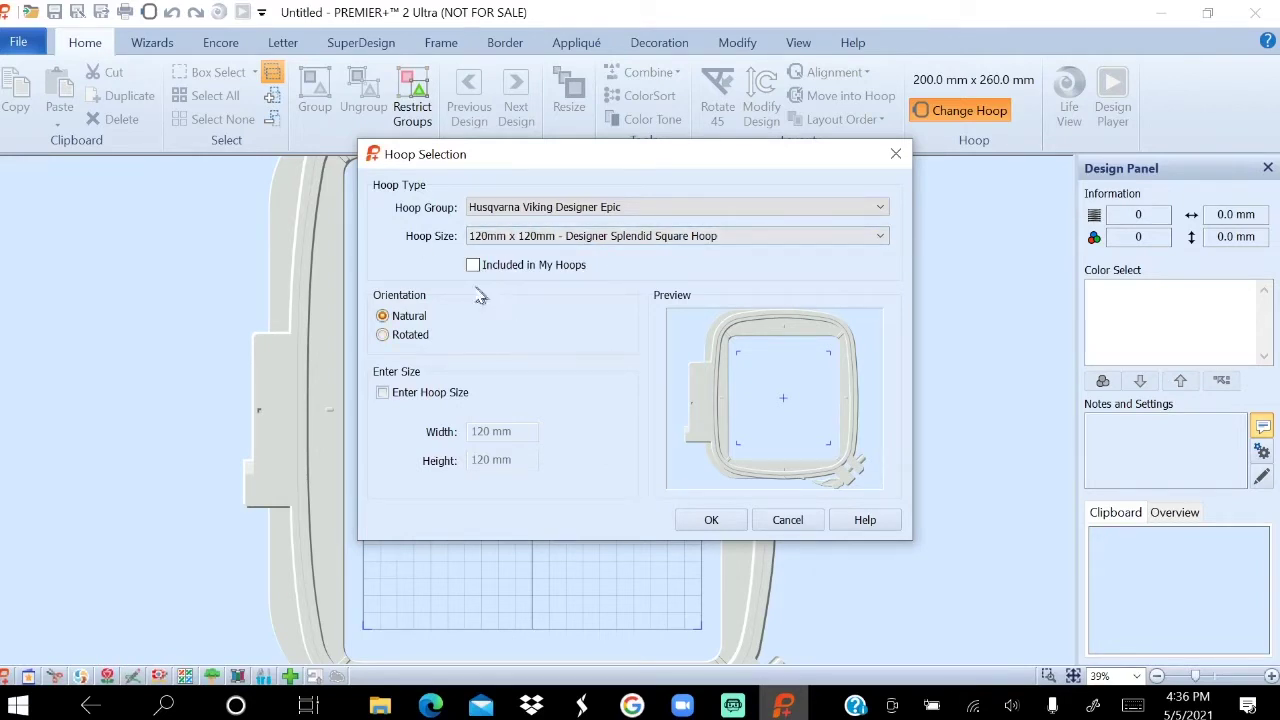
click(473, 267)
click(591, 240)
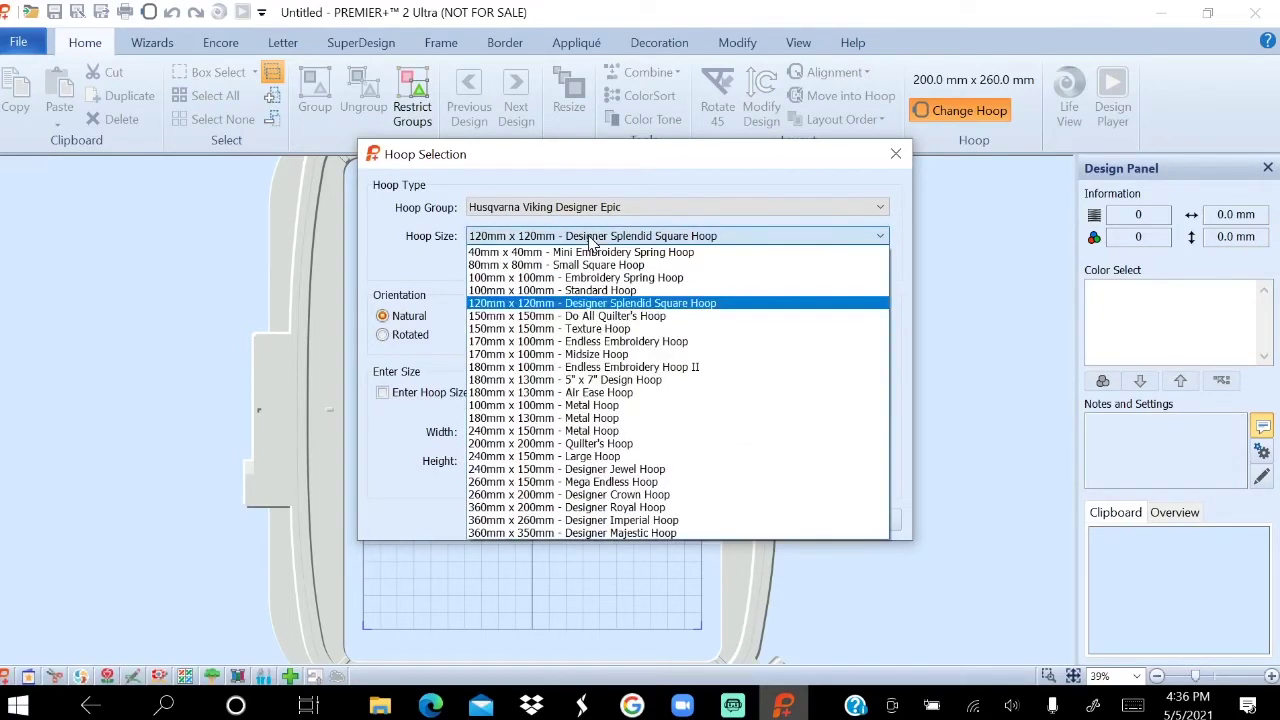
click(432, 268)
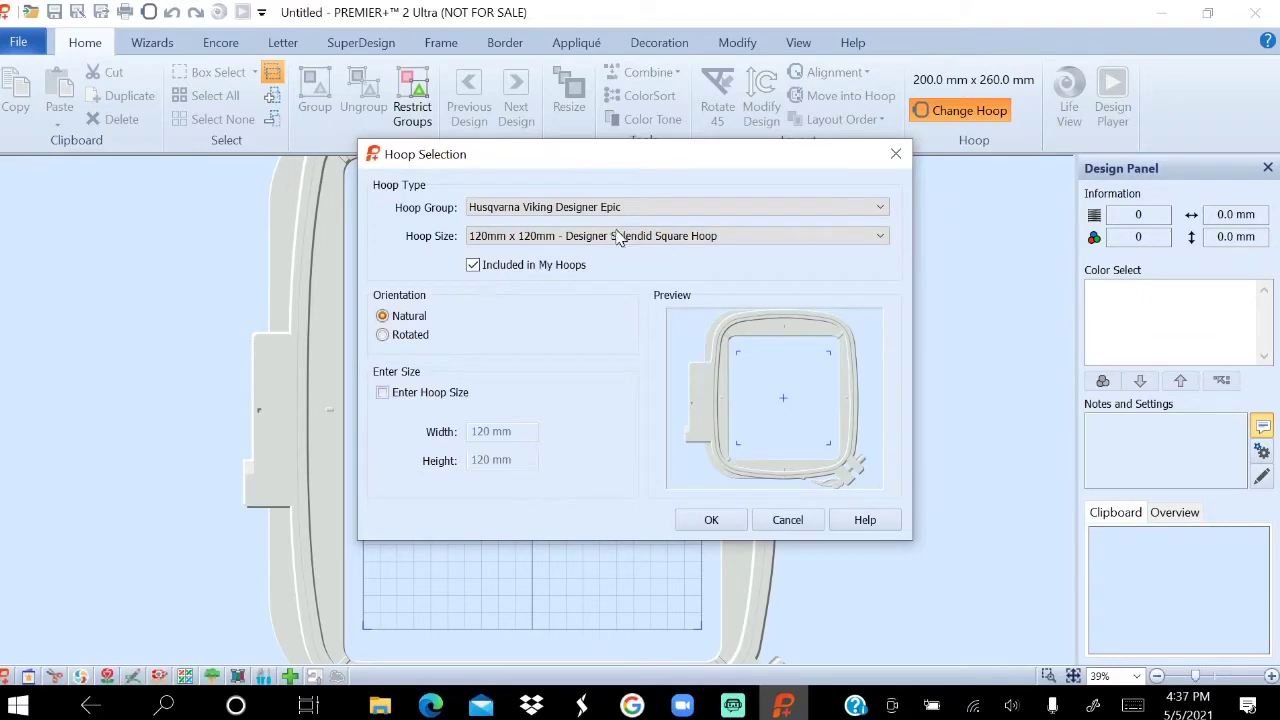
Choose the My Hoops group and the 260mm x 200mm Designer Crown Hoop.
click(666, 208)
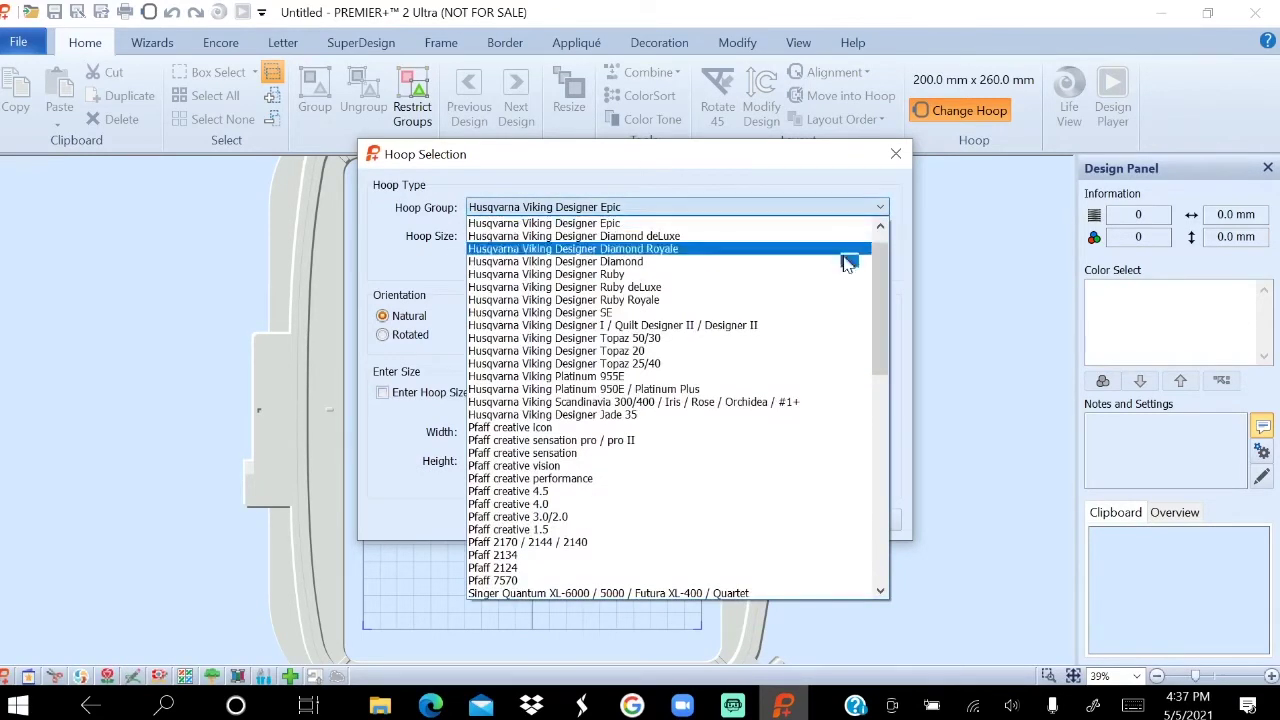
drag(877, 280, 879, 242)
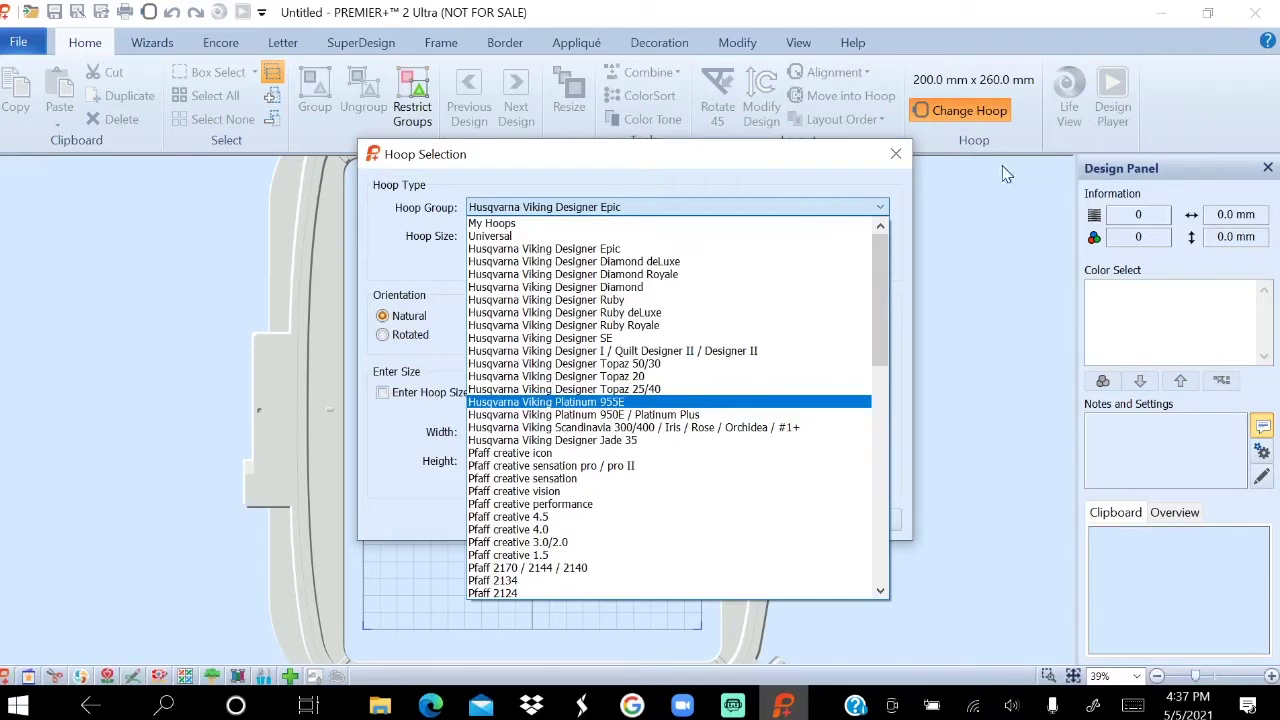
click(712, 224)
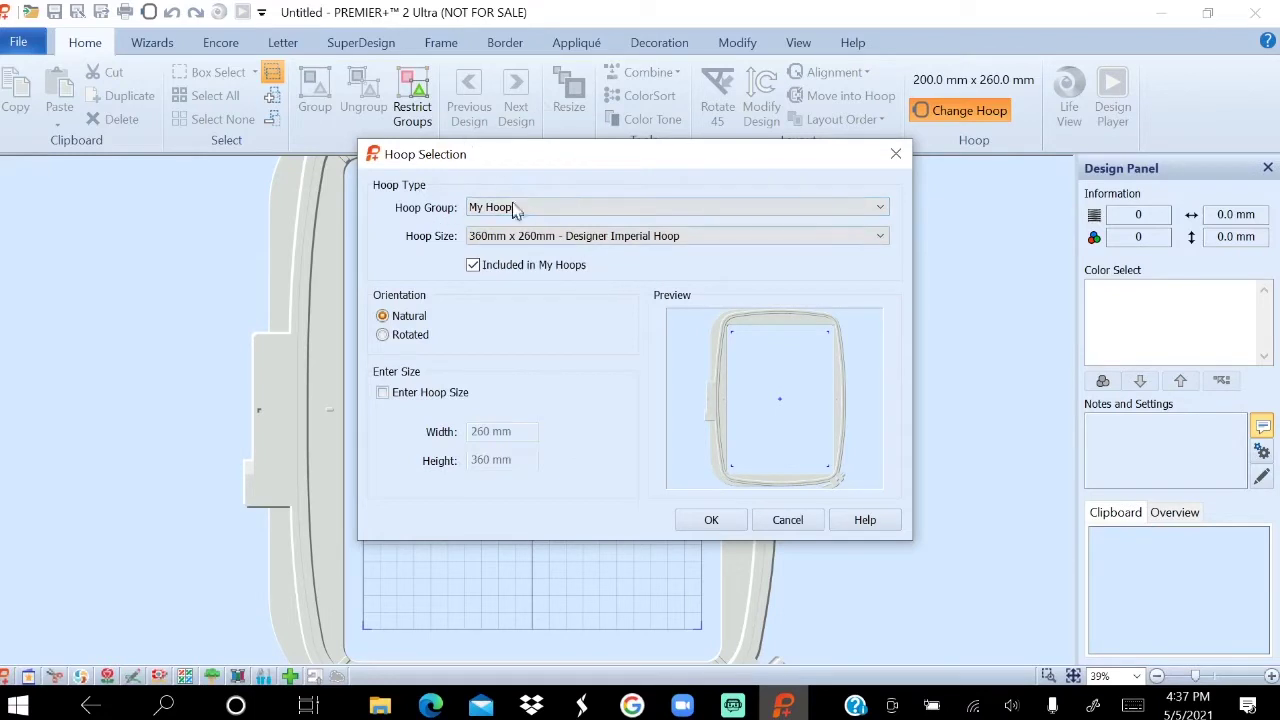
click(697, 240)
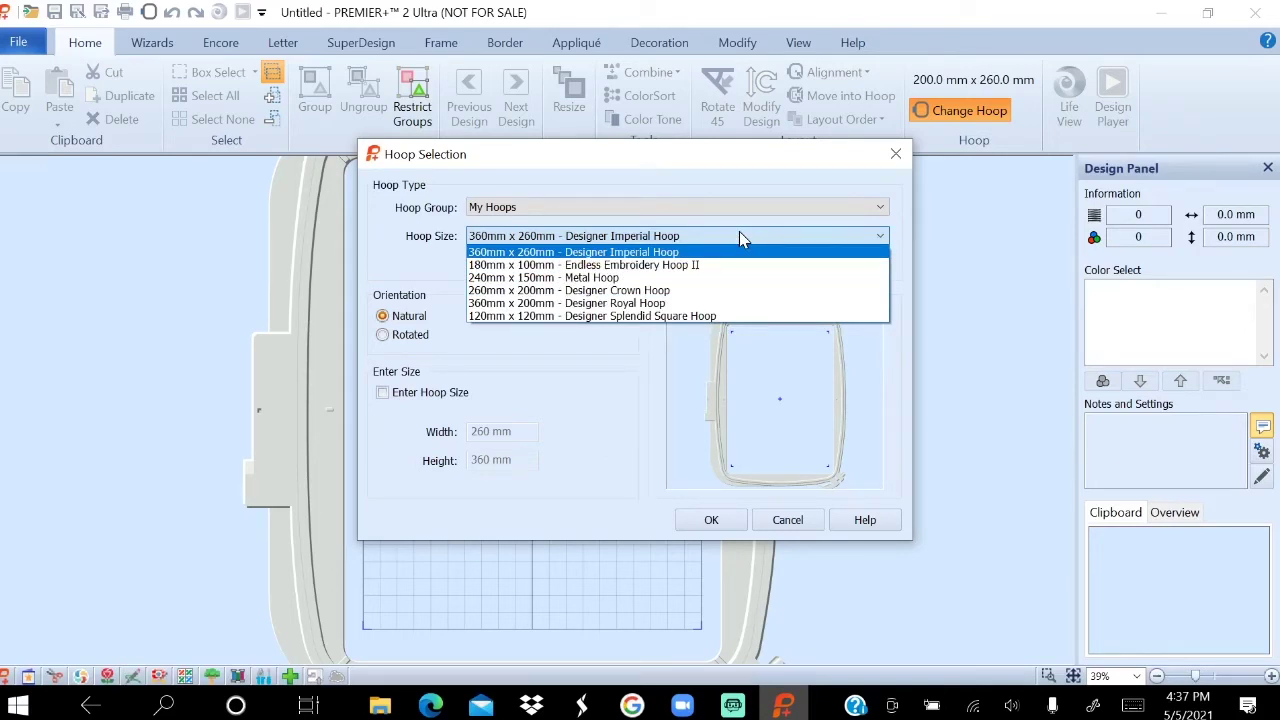
click(690, 292)
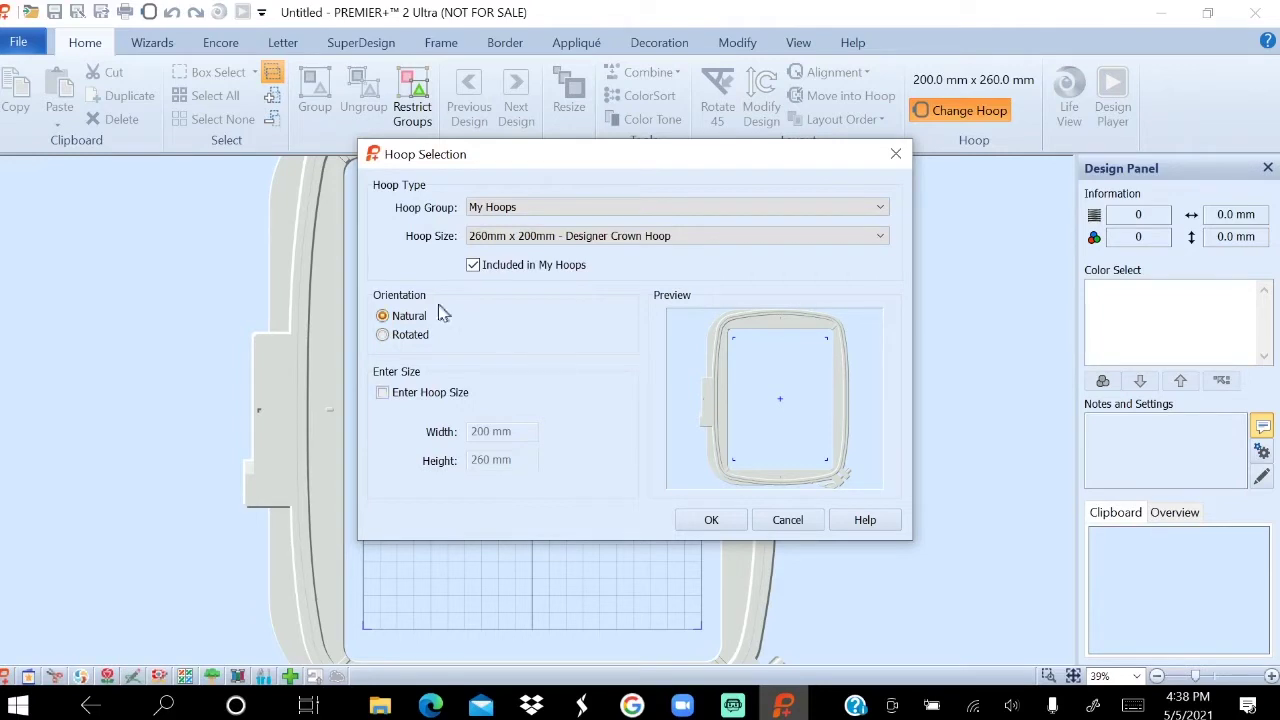
Preview the Rotated hoop orientation, set it back to Natural and apply the hoop selection.
click(383, 337)
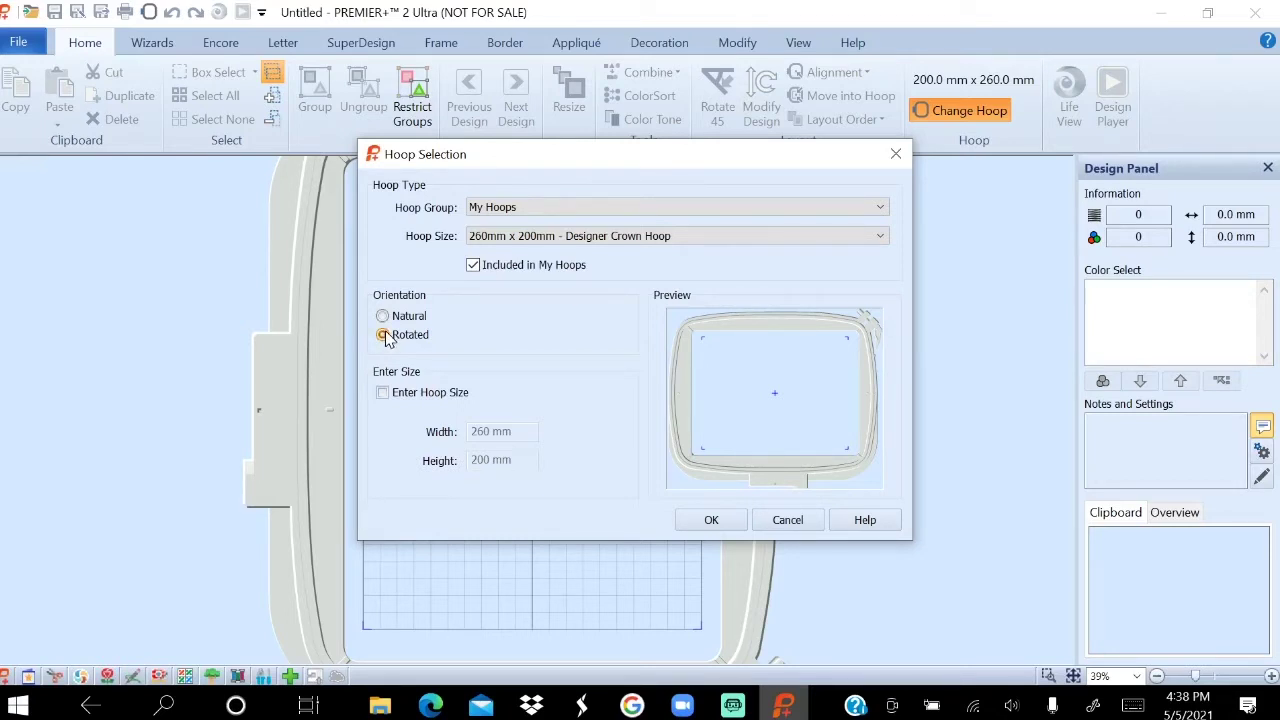
click(383, 316)
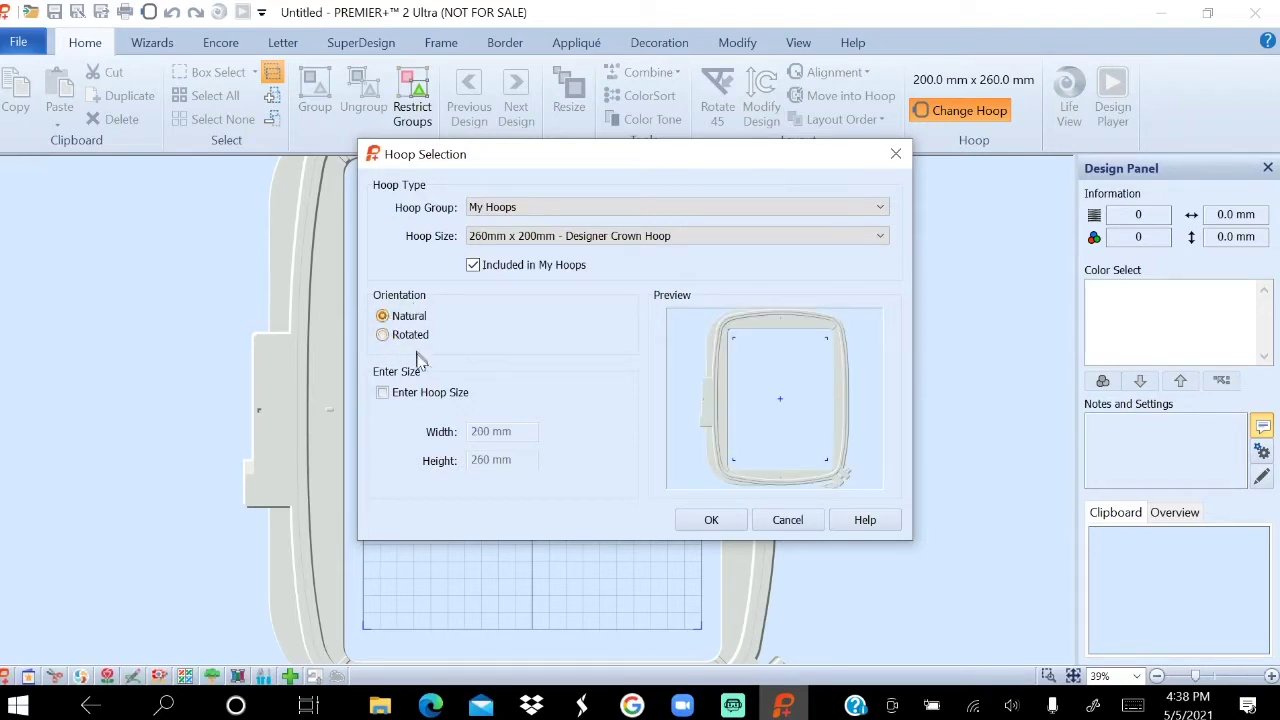
click(712, 521)
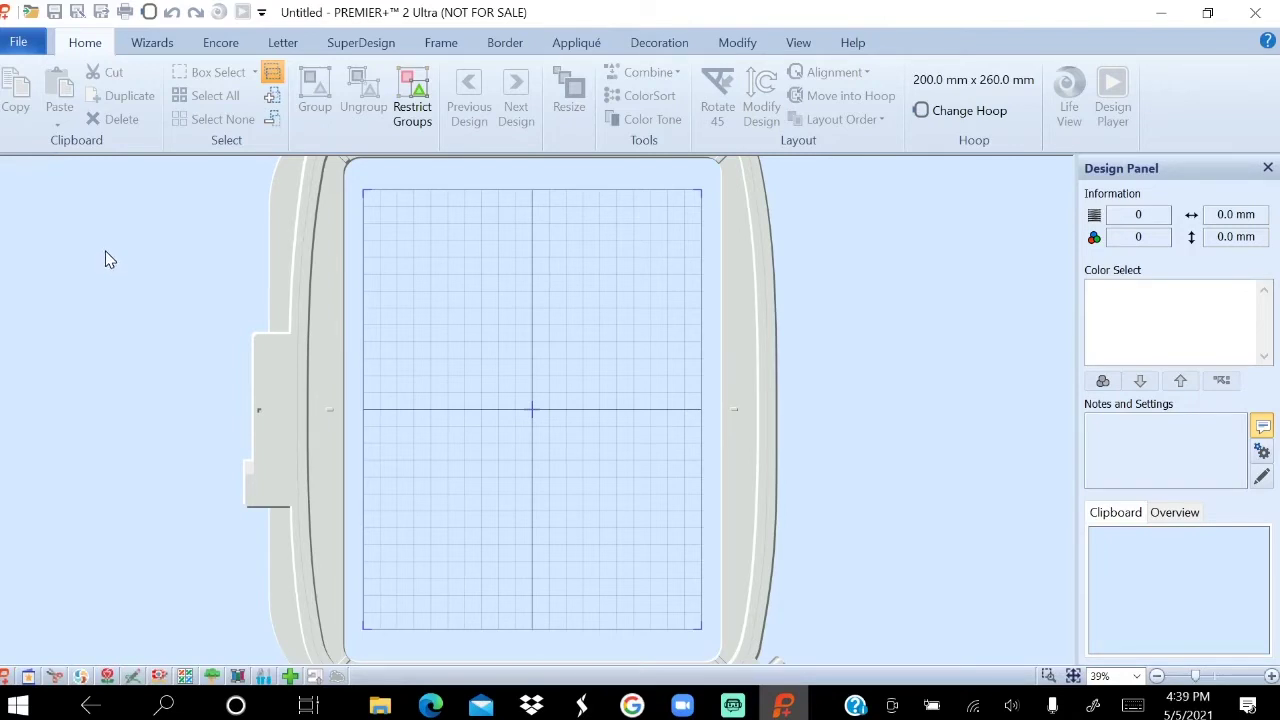
Start opening an existing embroidery design and go to This PC.
click(18, 44)
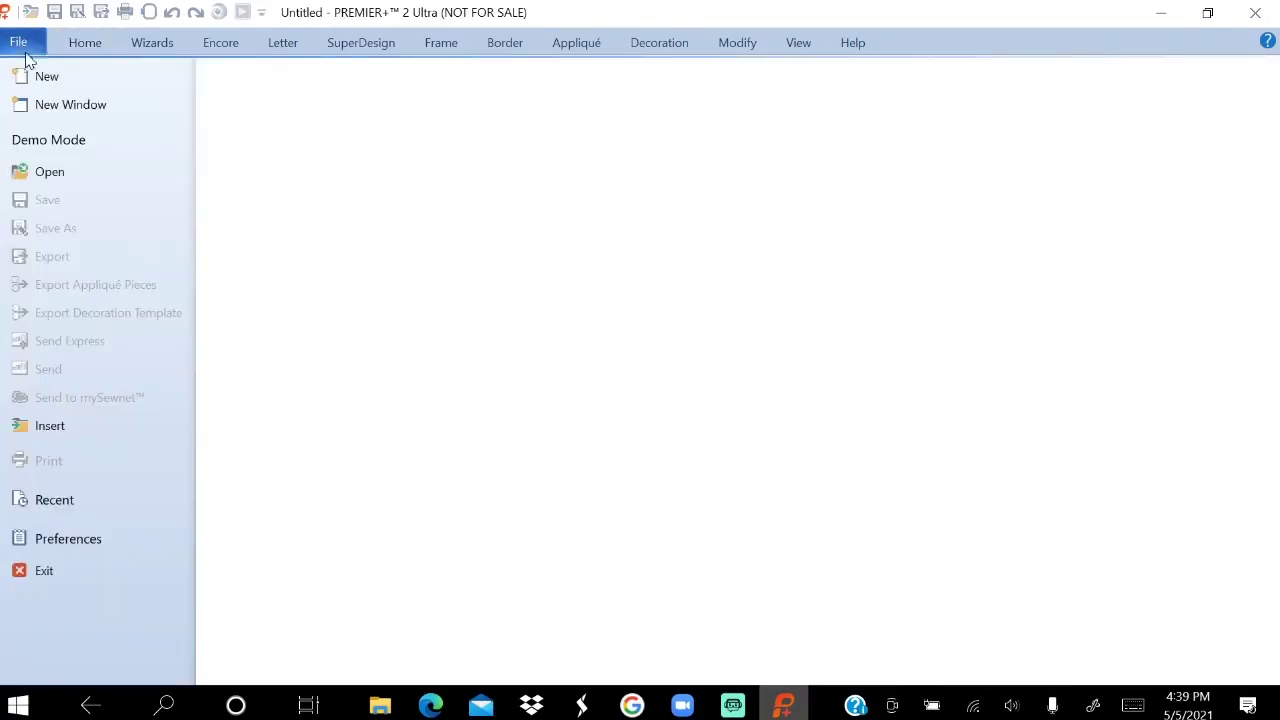
click(64, 173)
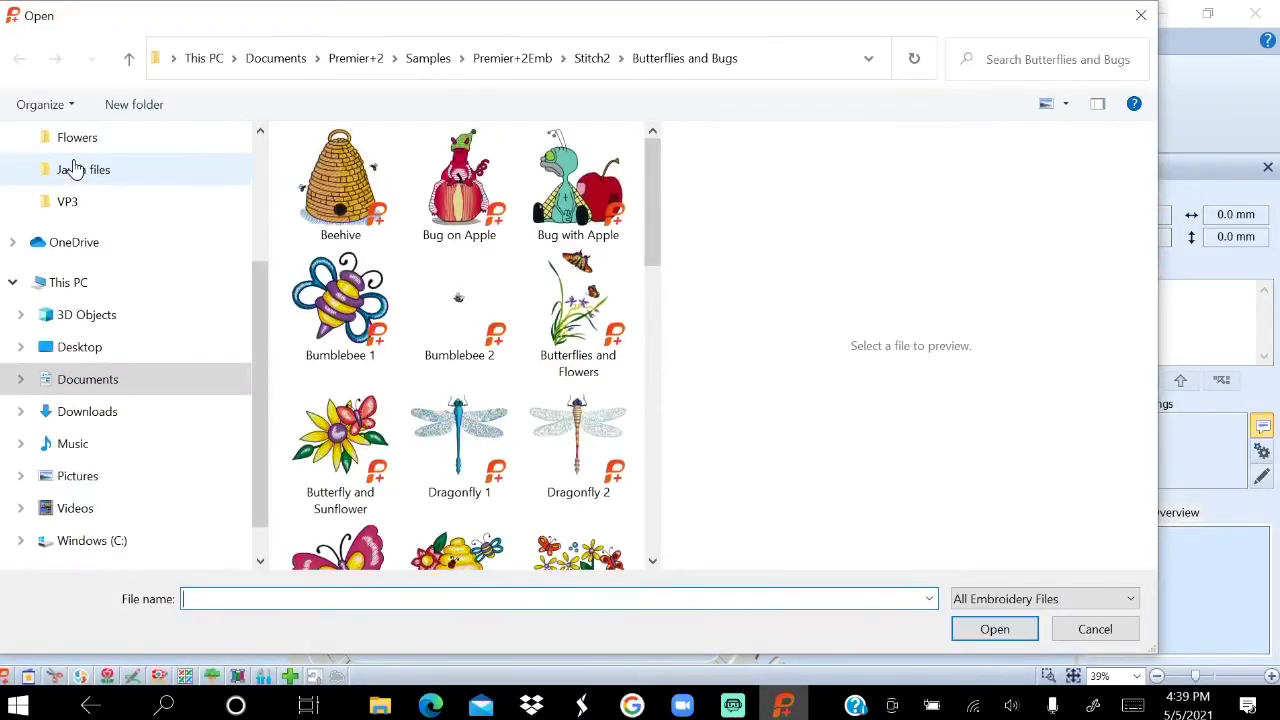
drag(266, 306, 265, 145)
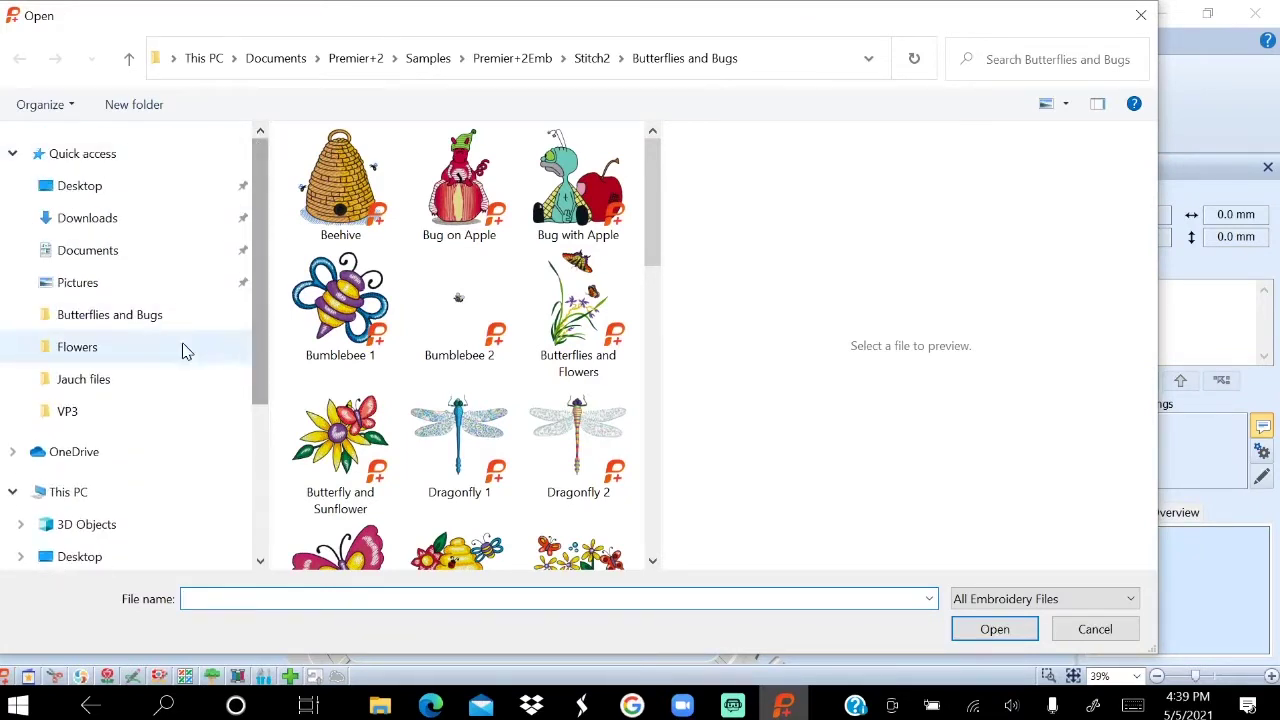
click(68, 496)
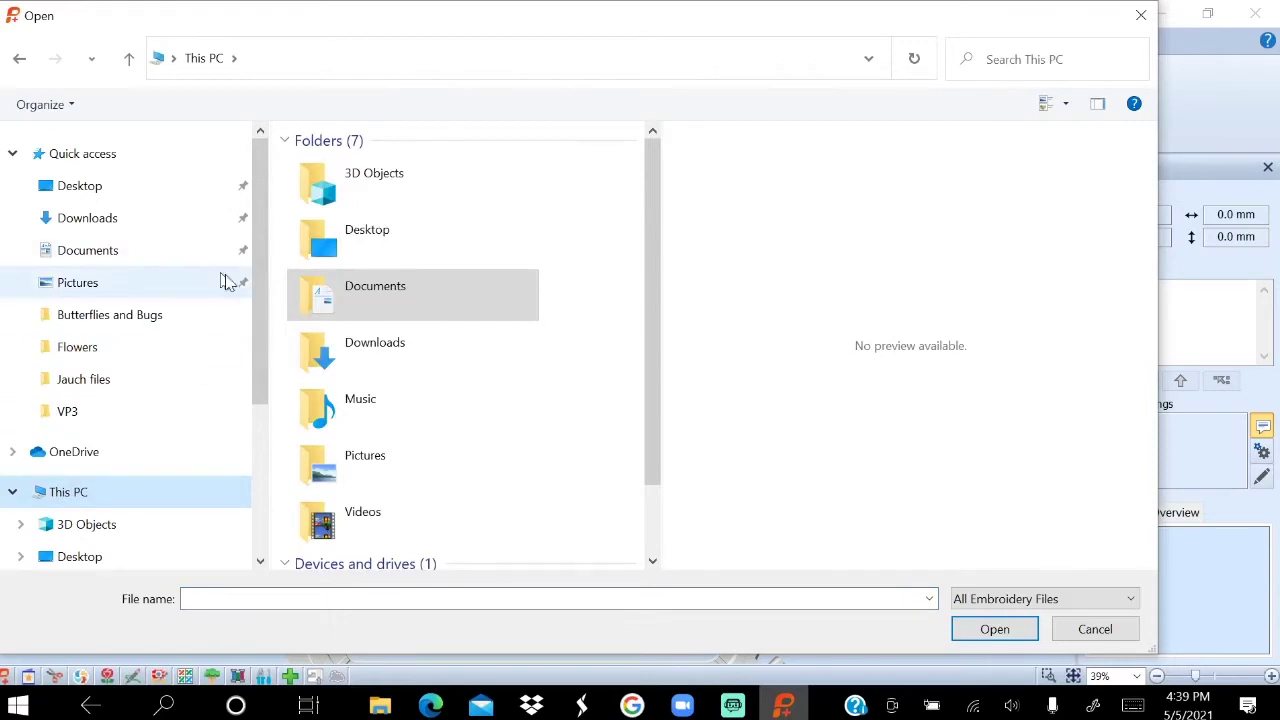
drag(262, 283, 263, 466)
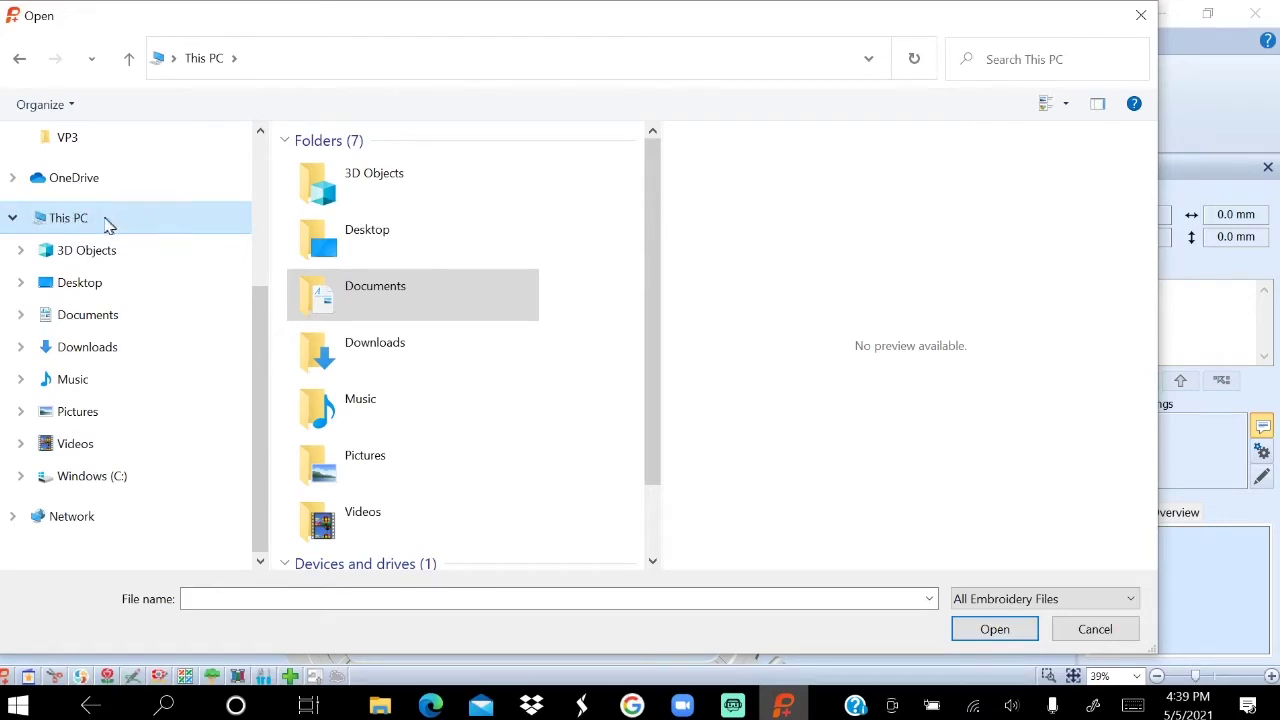
Browse to the Butterflies and Bugs folder under Documents, Premier+2, Samples, Premier+2Emb, Stitch2 and widen the file list.
click(21, 315)
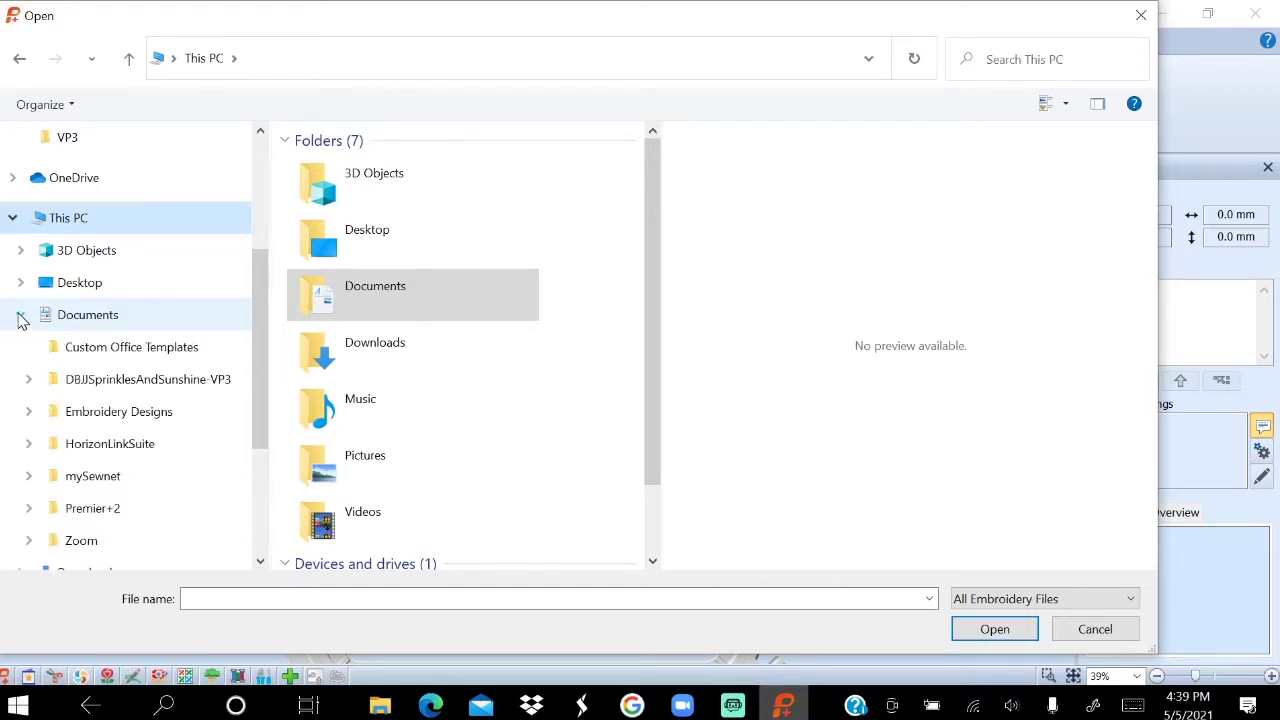
click(28, 508)
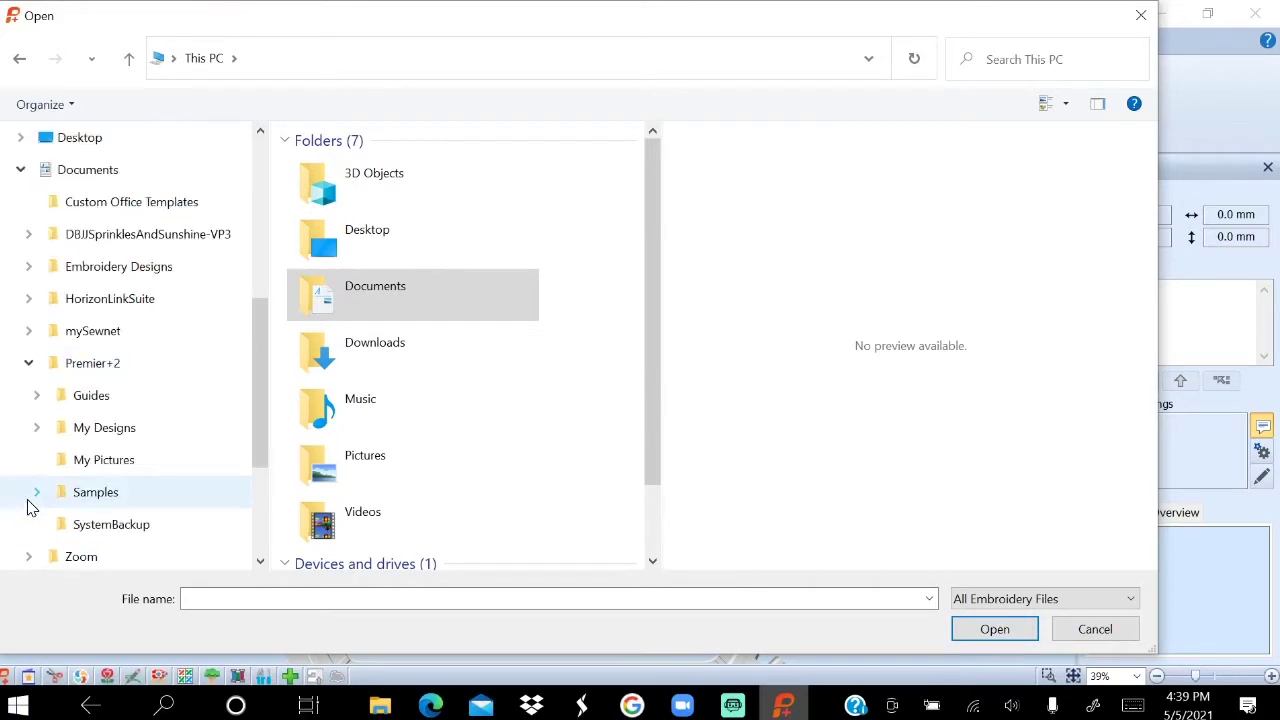
drag(262, 405, 263, 463)
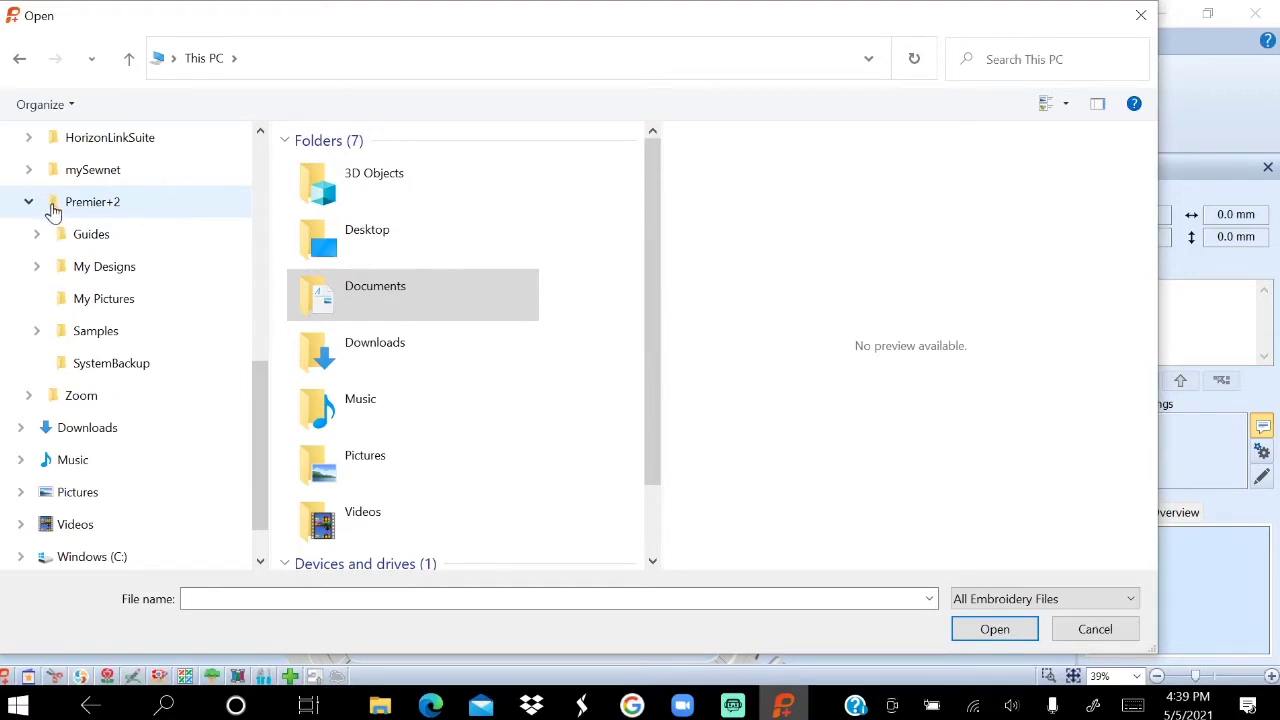
click(36, 331)
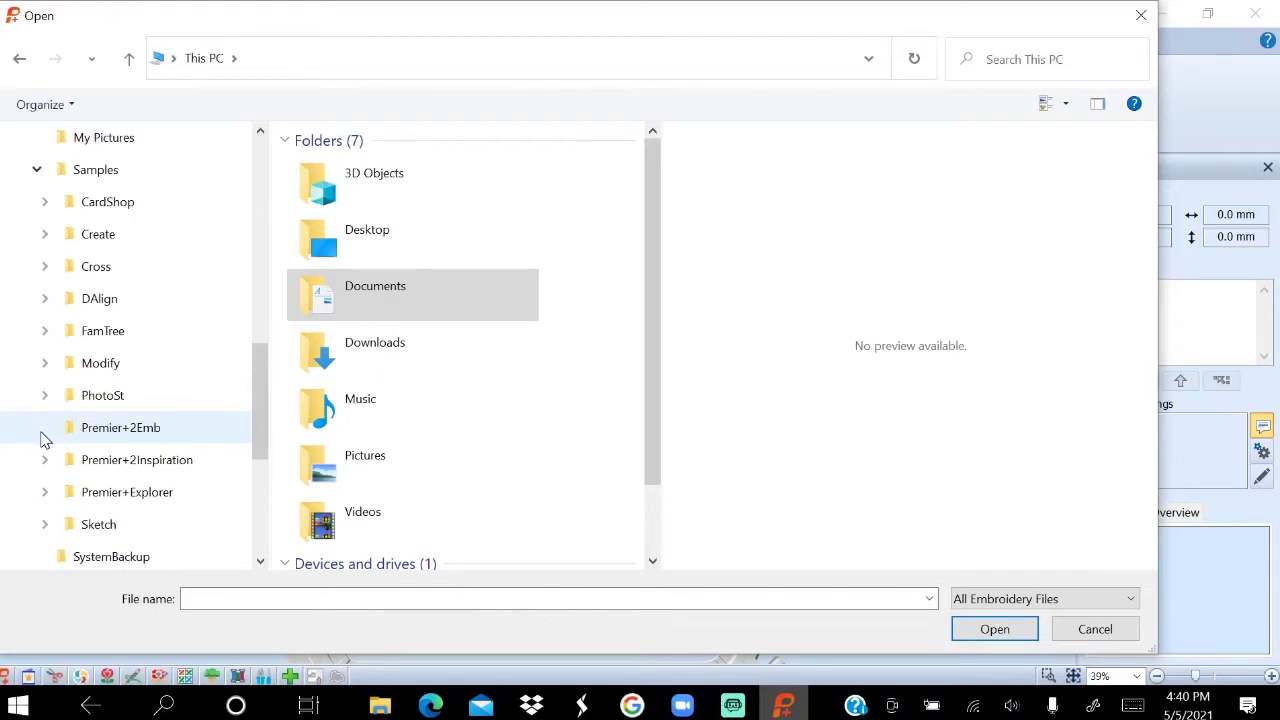
click(43, 429)
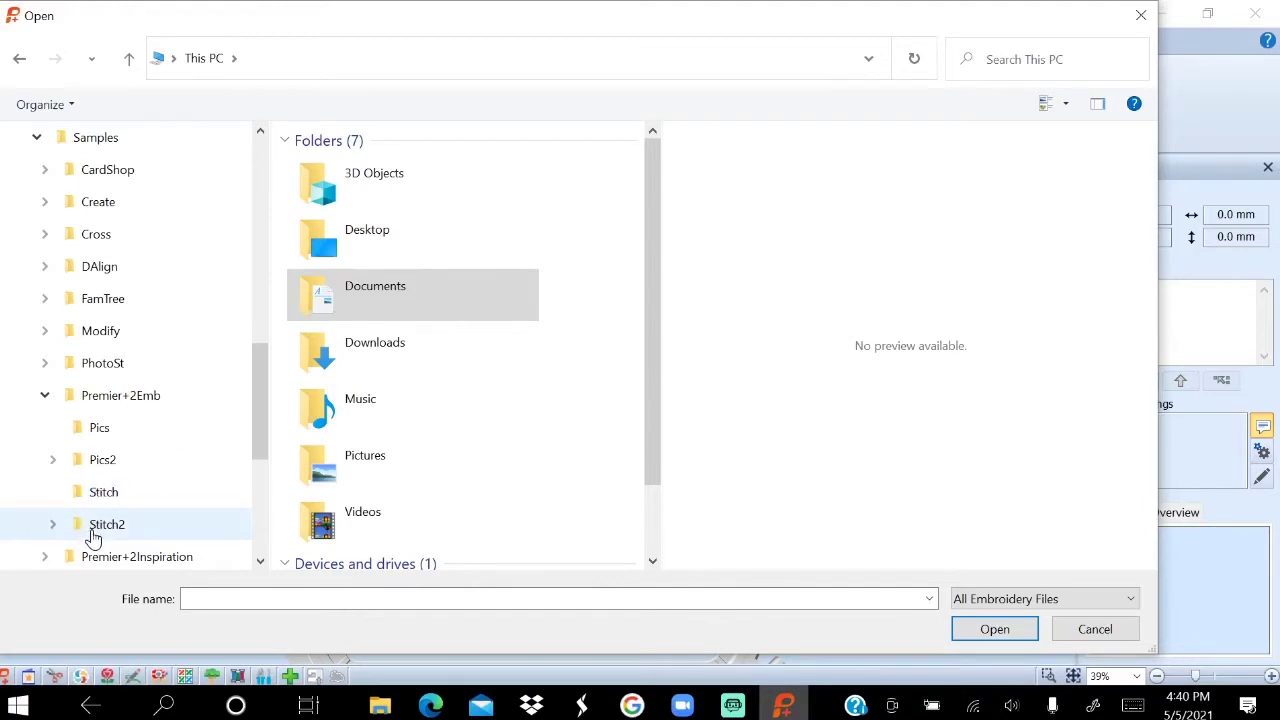
drag(257, 443, 254, 500)
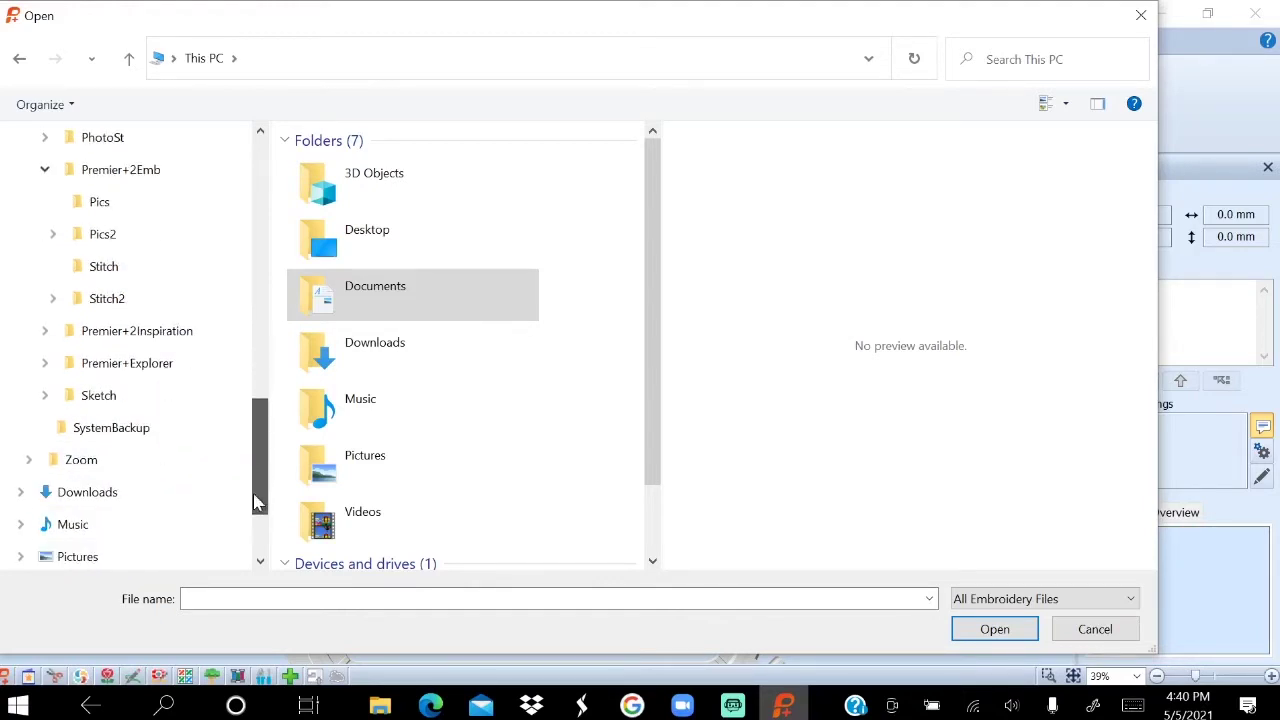
click(54, 302)
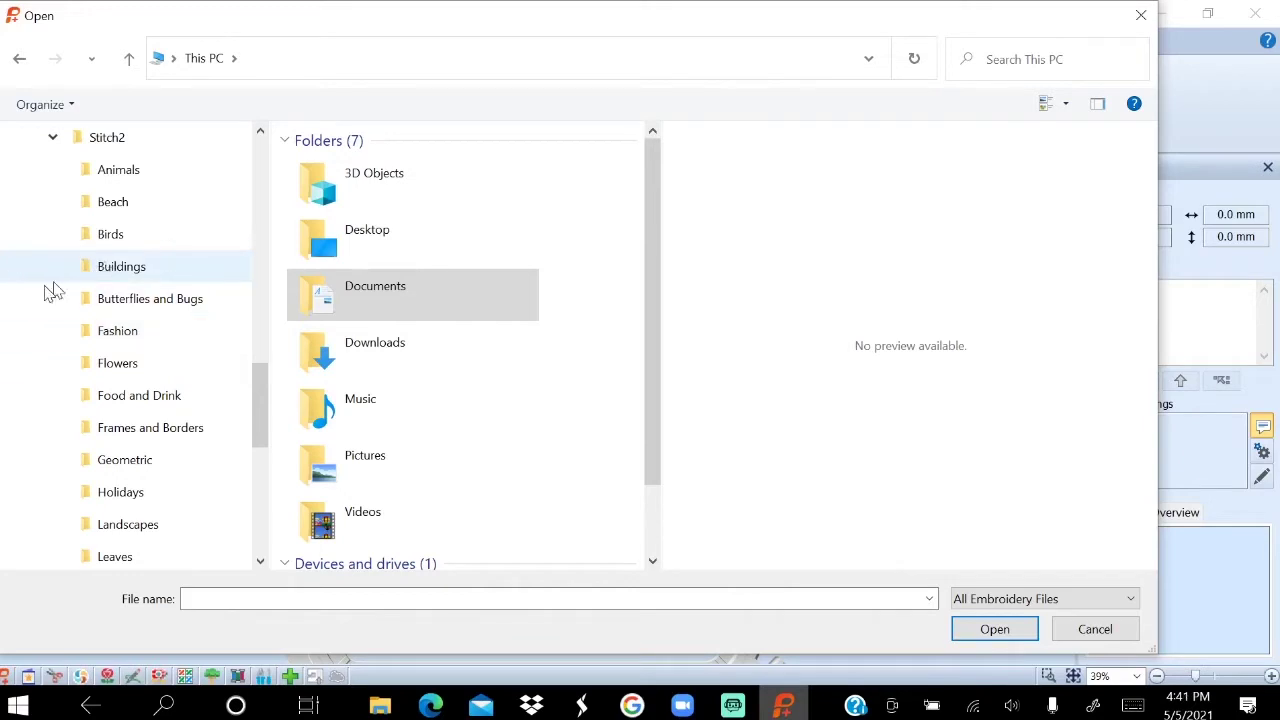
click(153, 305)
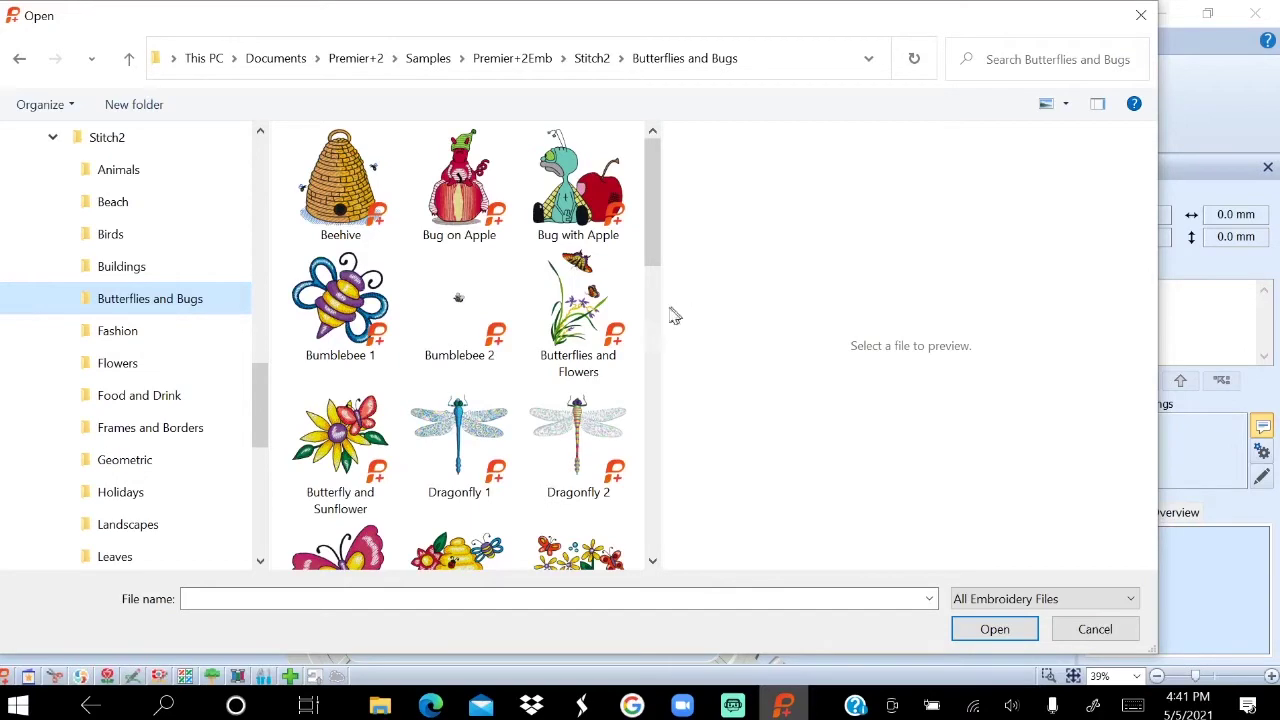
drag(664, 311, 946, 300)
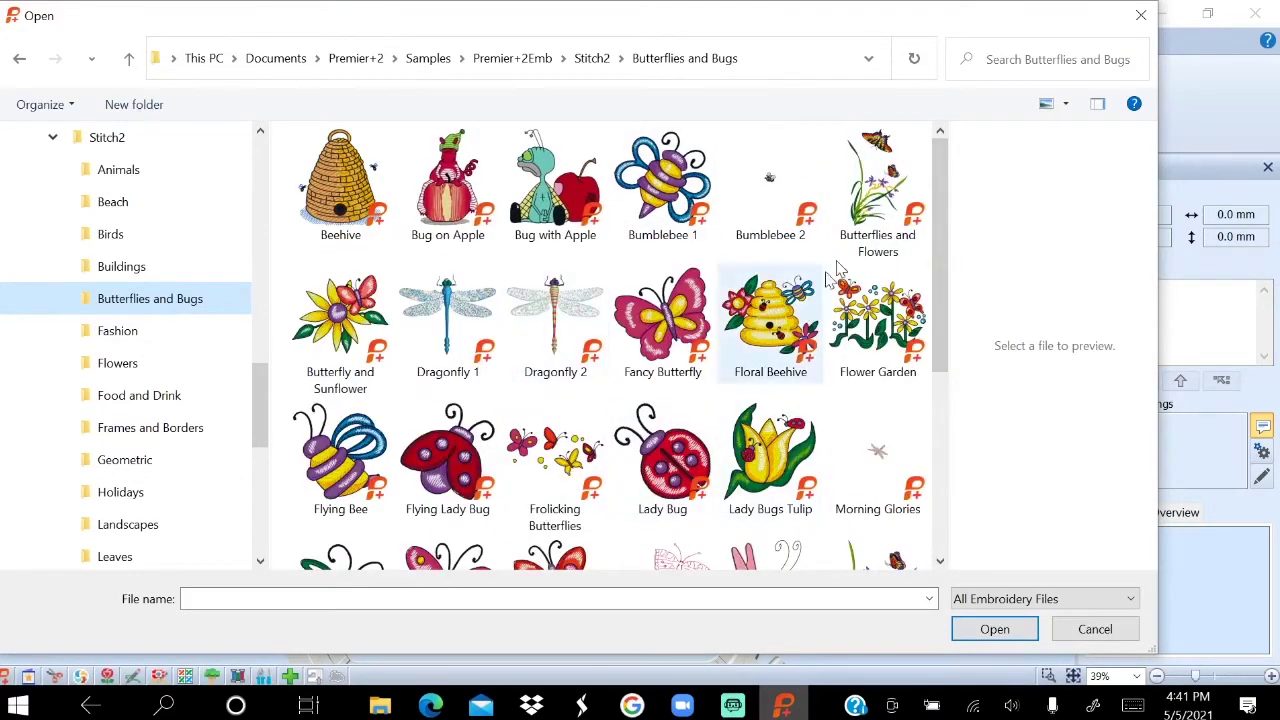
Try the Details, Small icons, Tiles and Content views for the design files, and return to Large icons.
click(1066, 105)
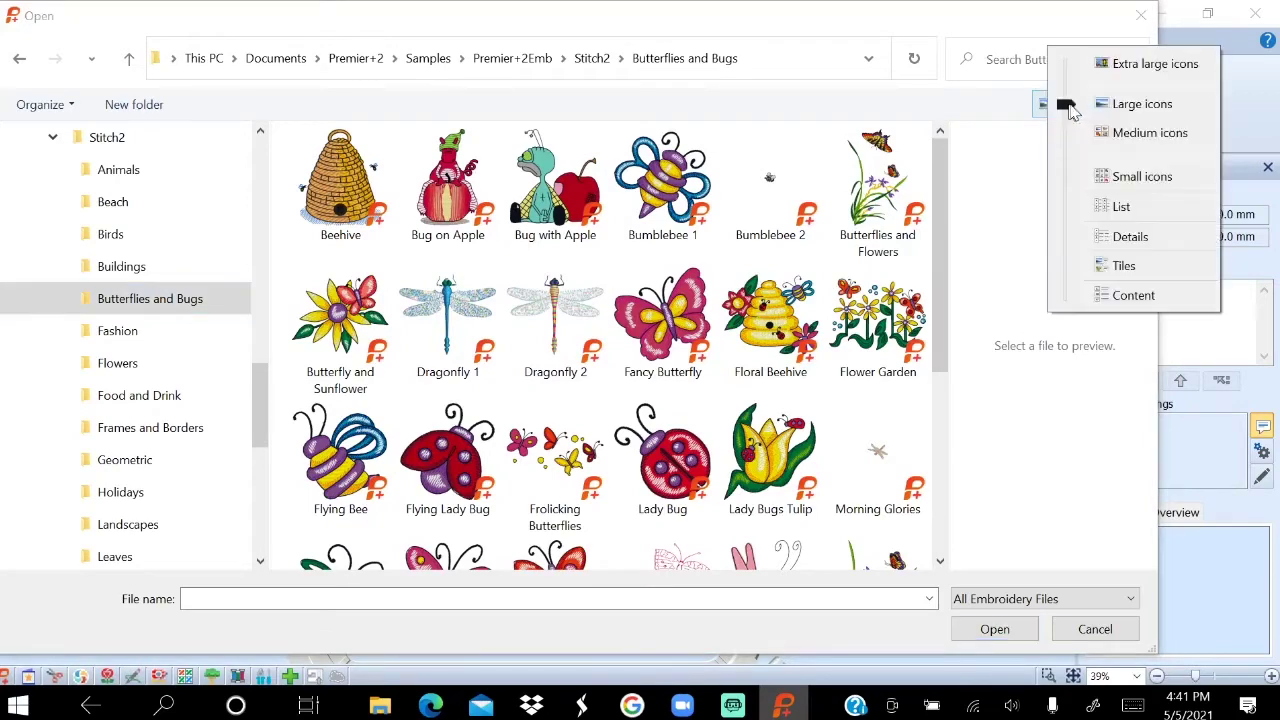
click(1104, 238)
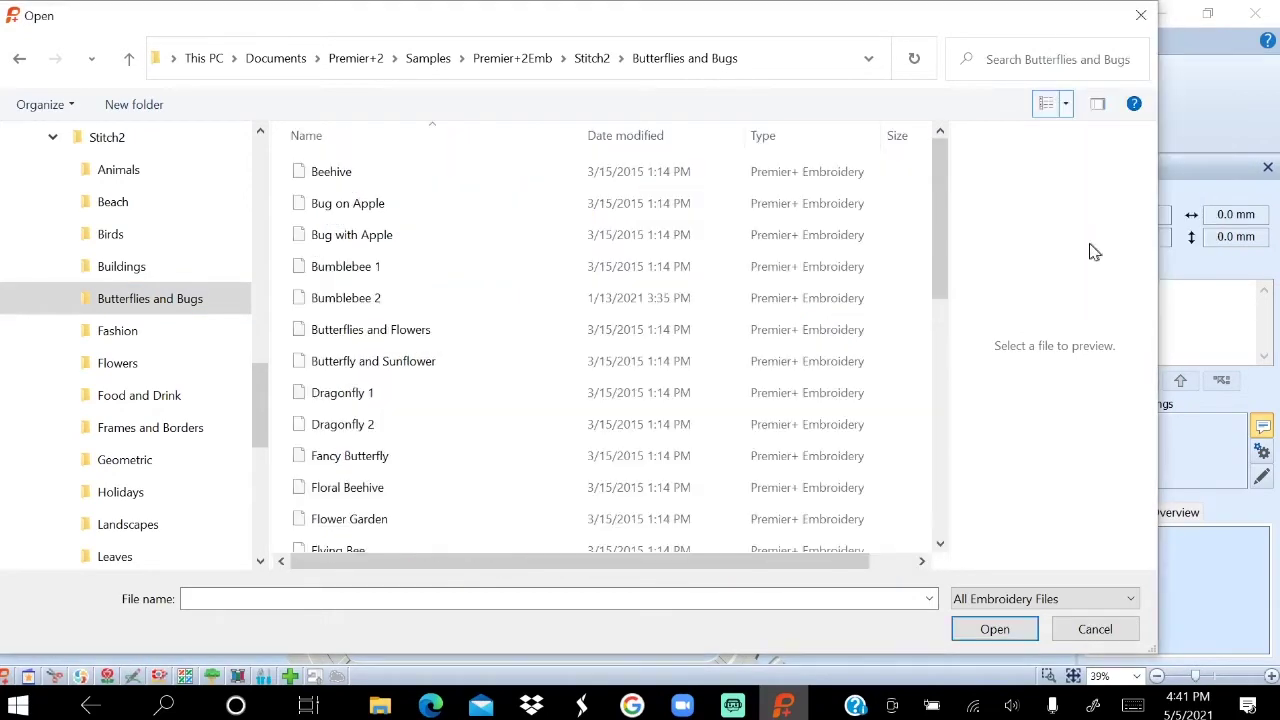
click(1066, 106)
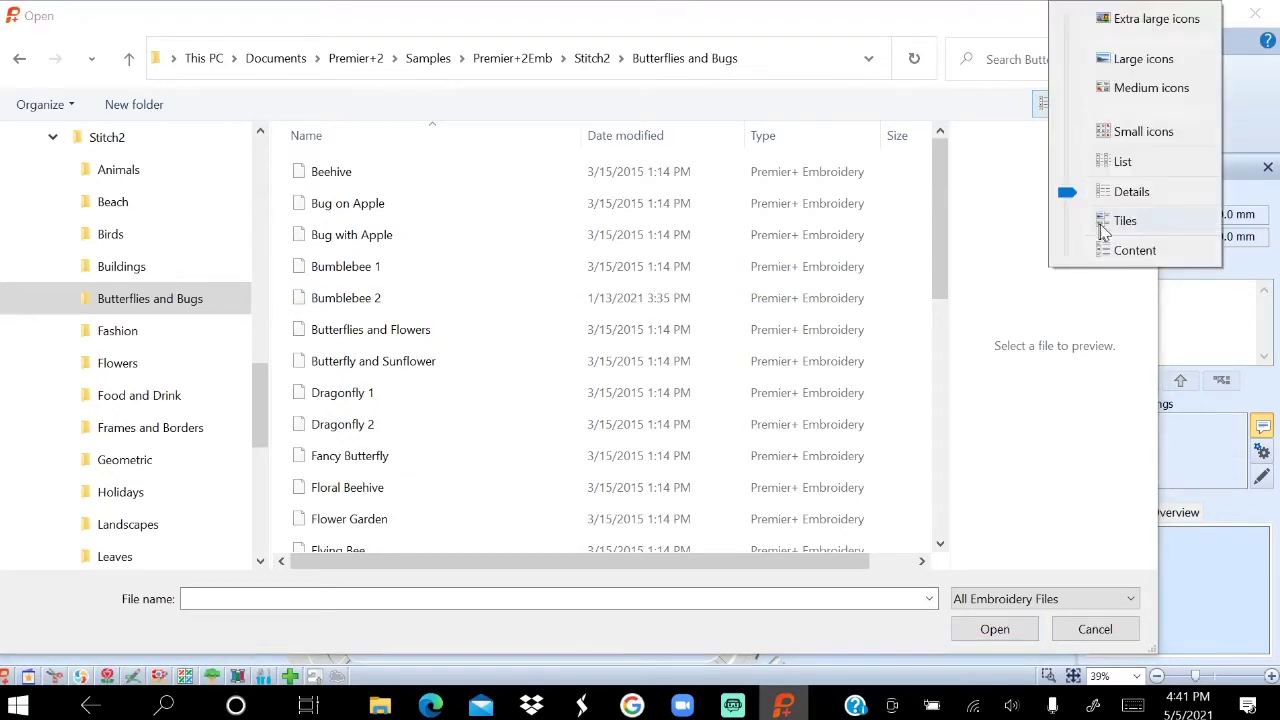
click(1104, 137)
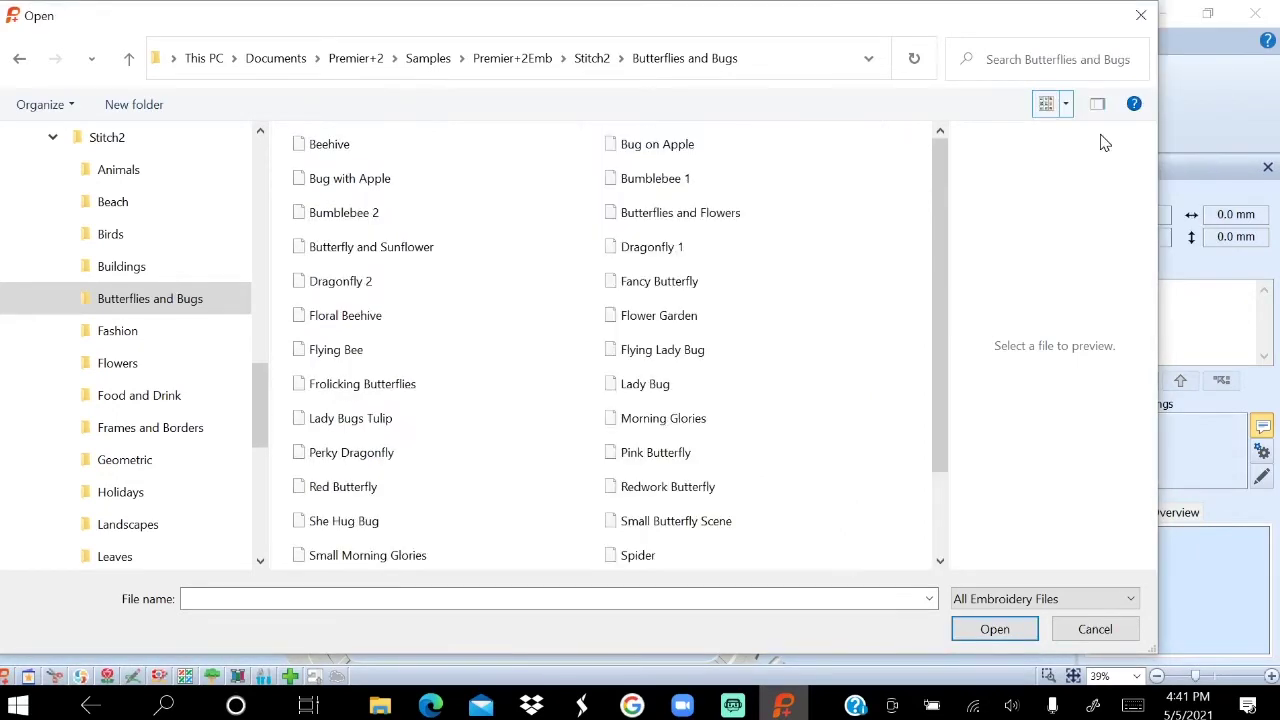
click(1066, 106)
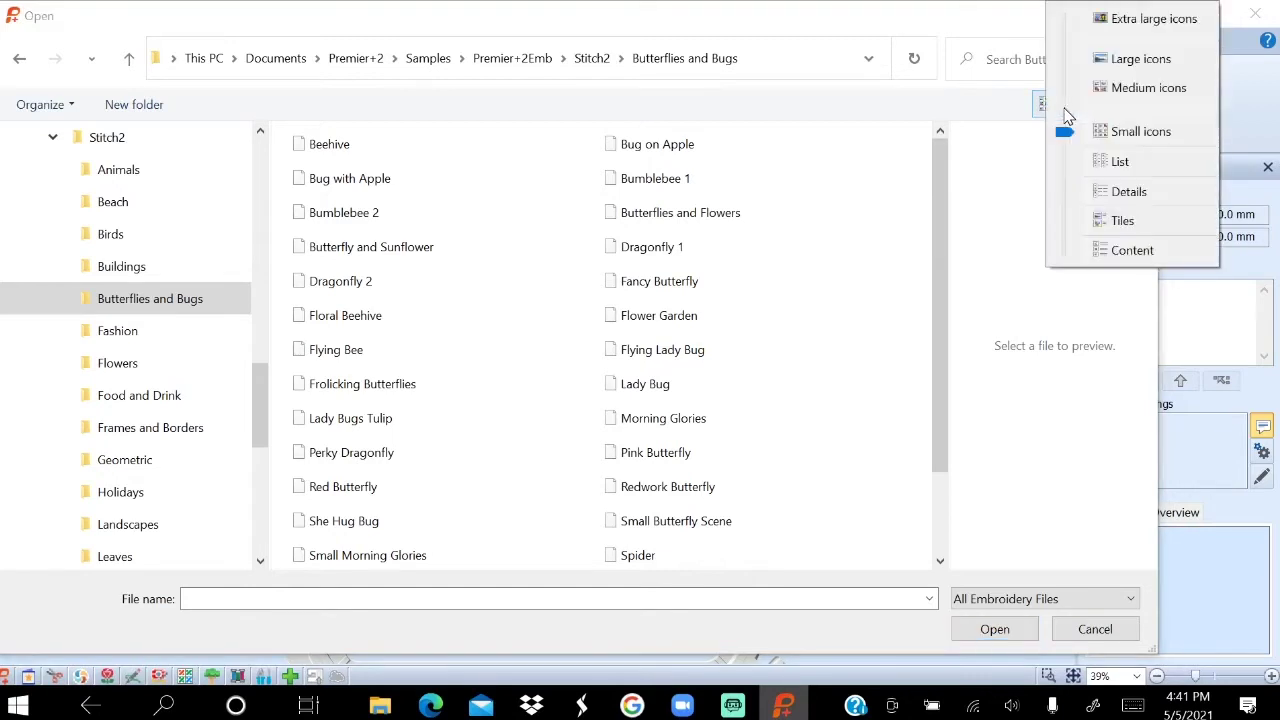
click(1120, 221)
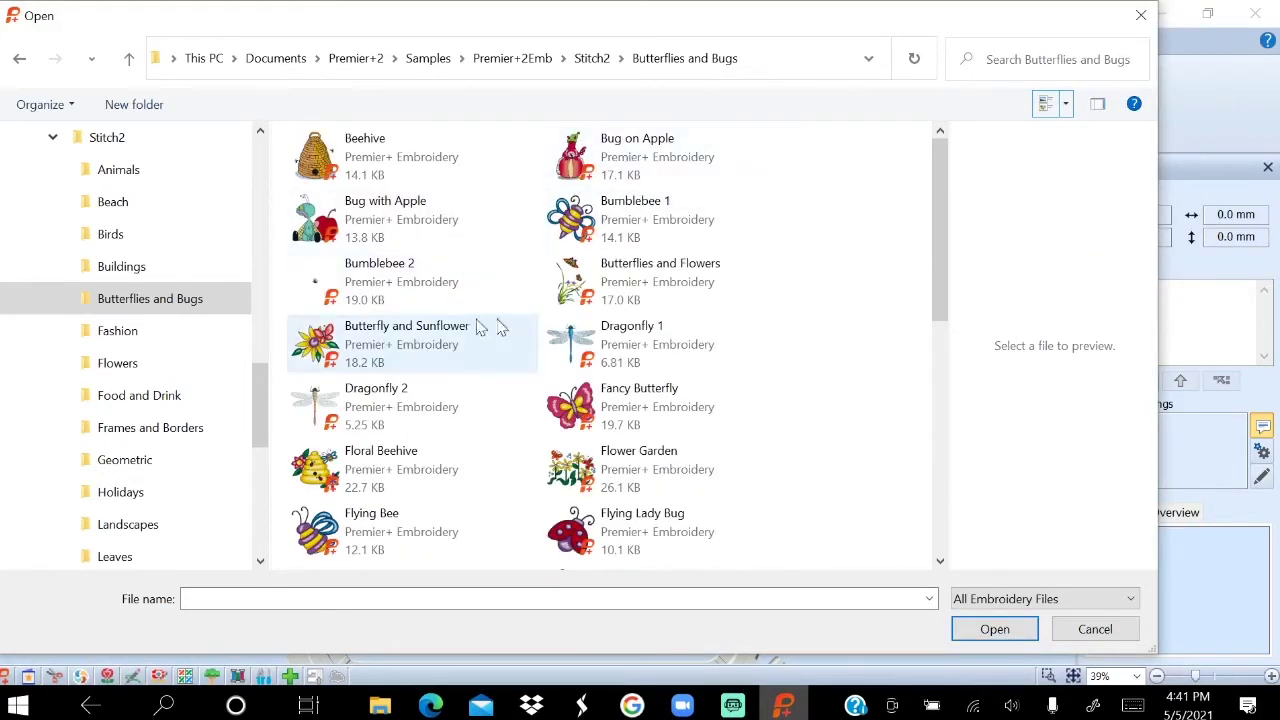
click(1066, 110)
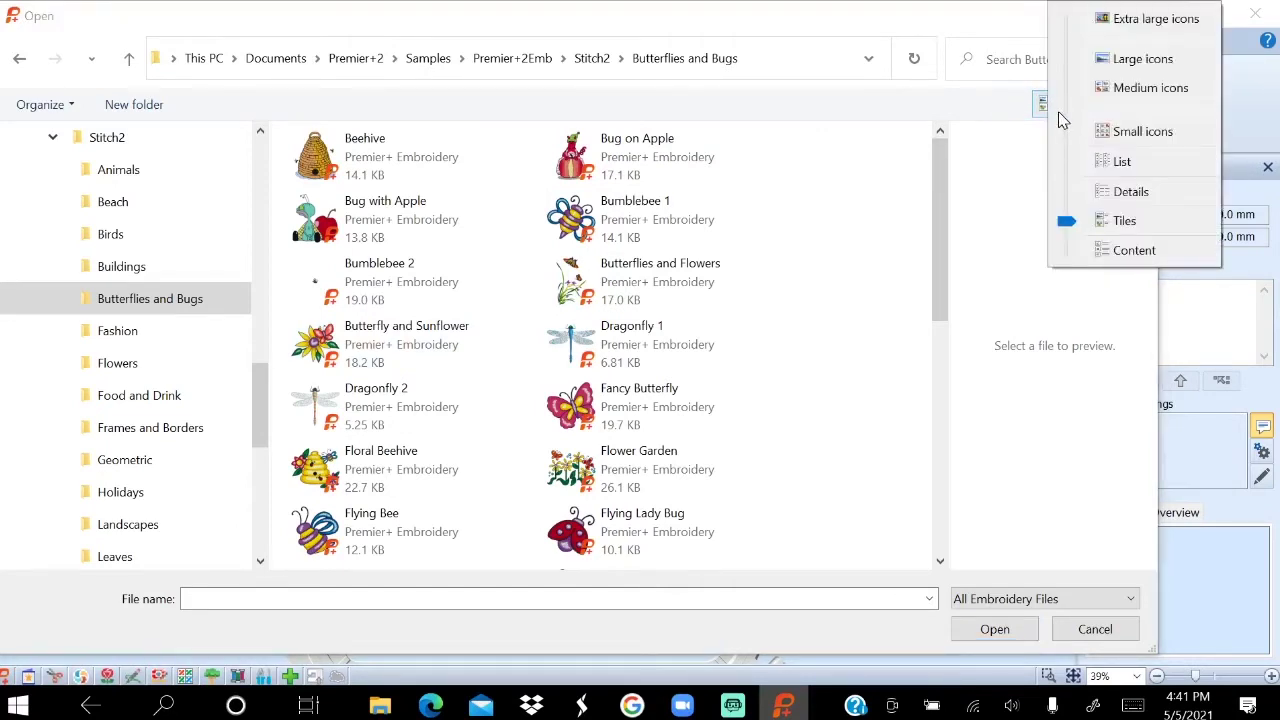
click(1112, 252)
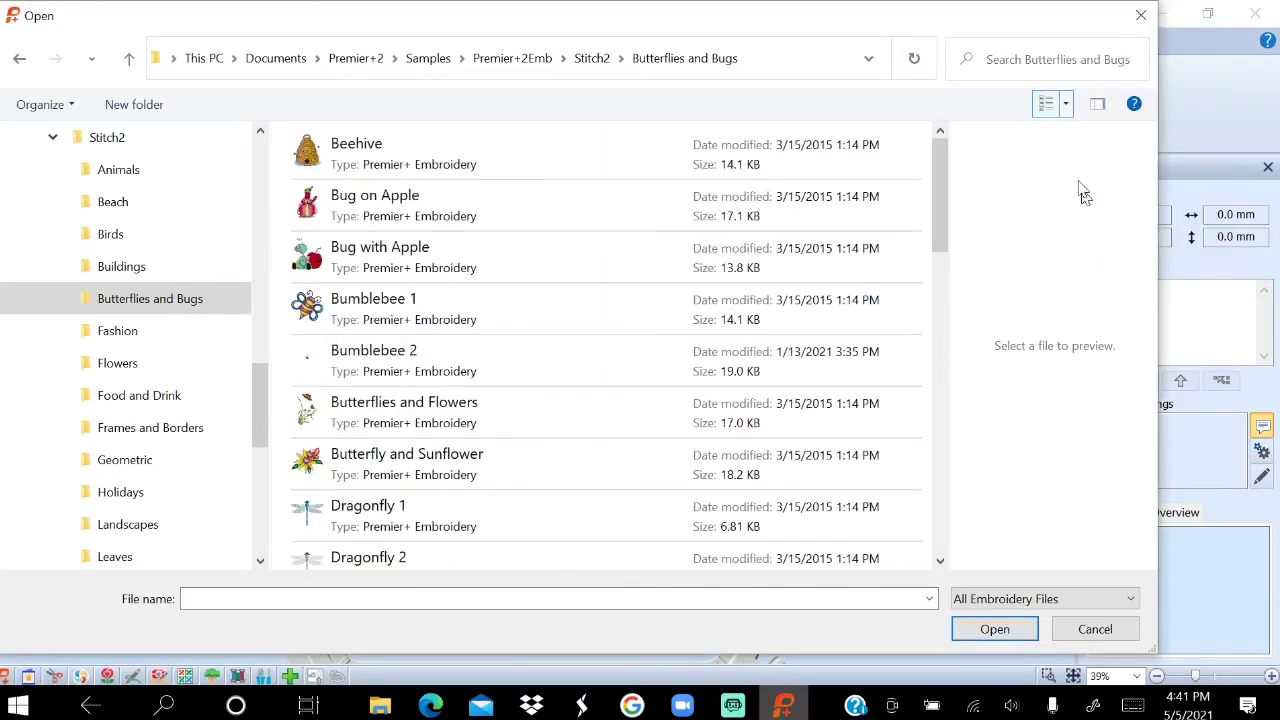
click(1068, 106)
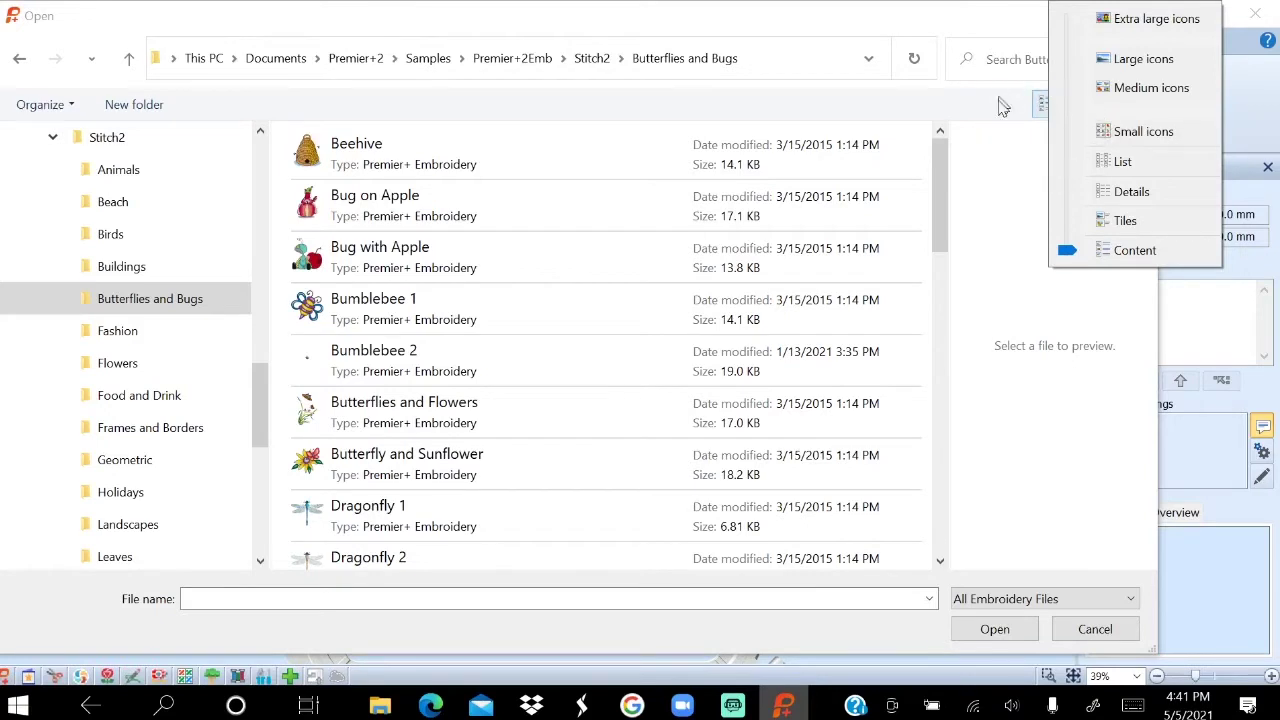
click(1140, 59)
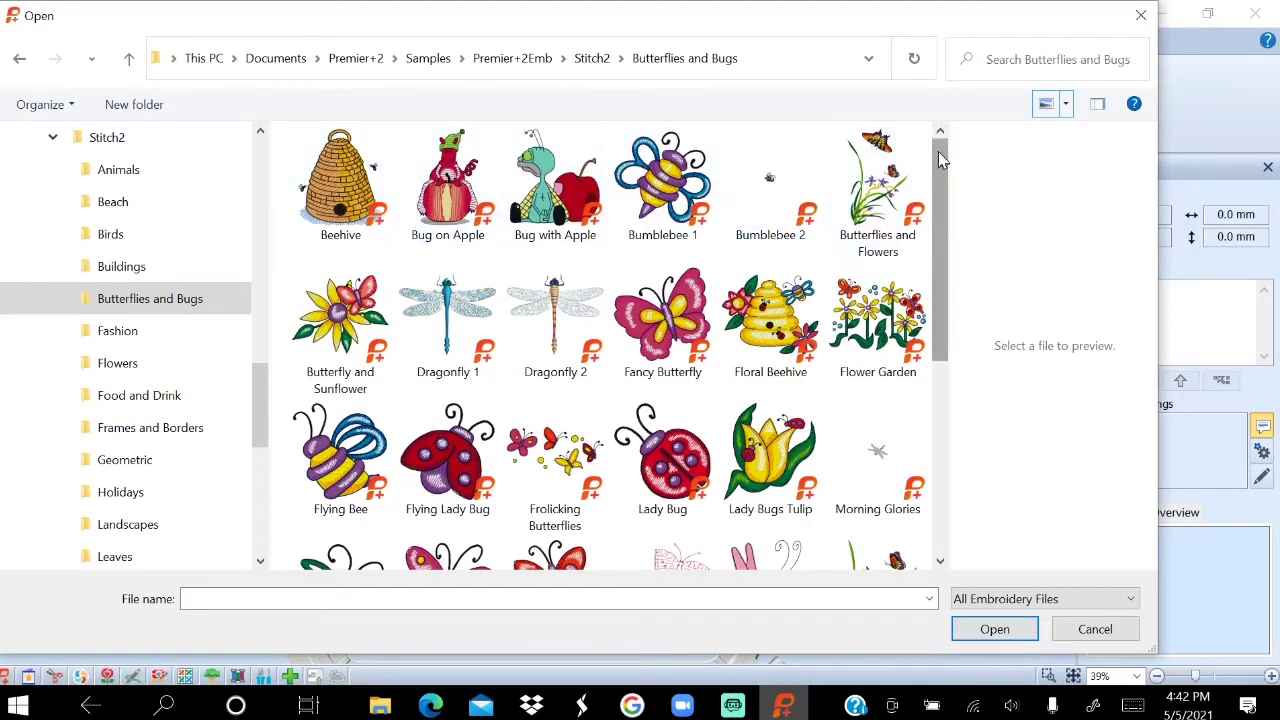
Look through the butterfly and bug designs, check the Flying Bee file's embroidery details and open that design.
mouse_move(938, 158)
mouse_down()
mouse_move(963, 403)
mouse_move(963, 163)
mouse_up()
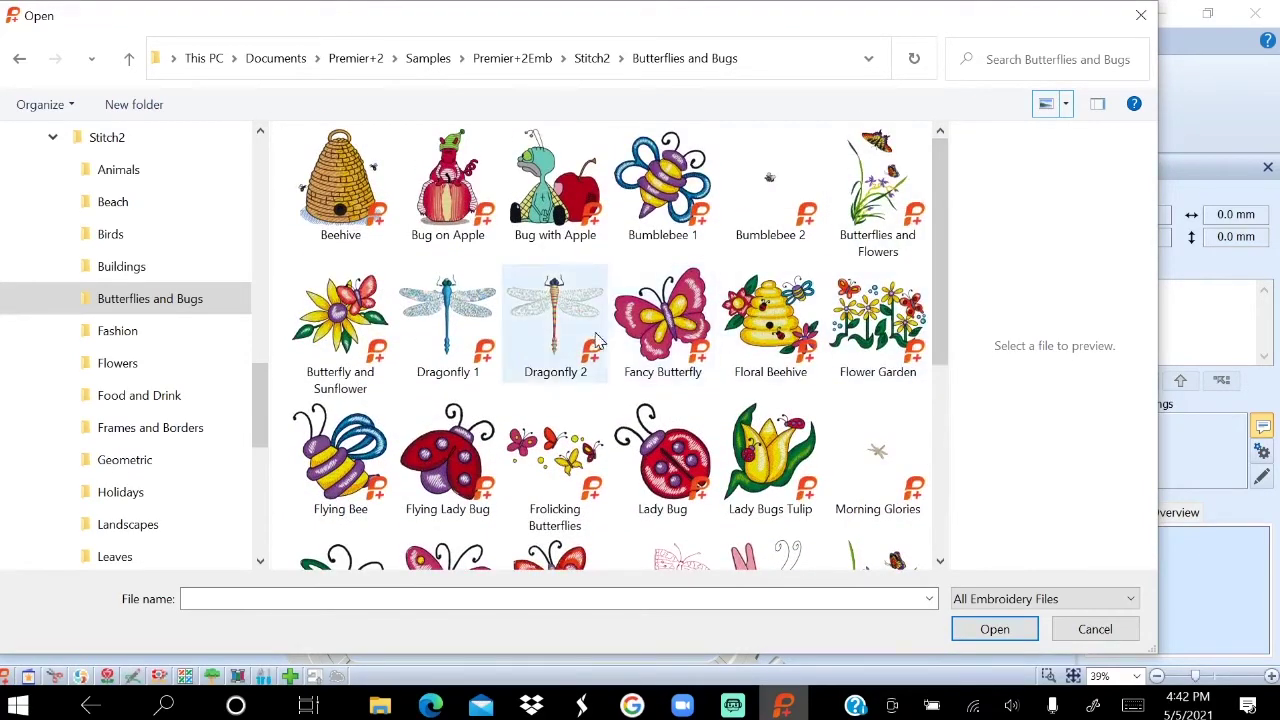
mouse_move(673, 346)
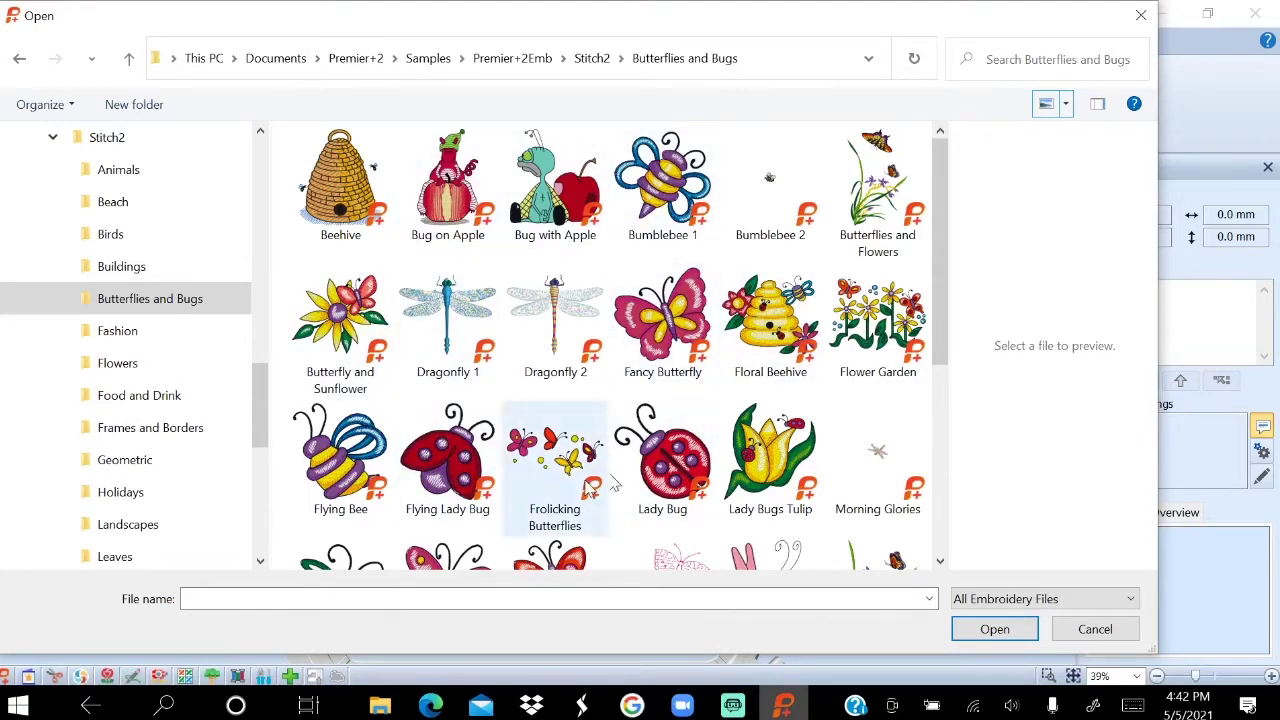
mouse_move(676, 385)
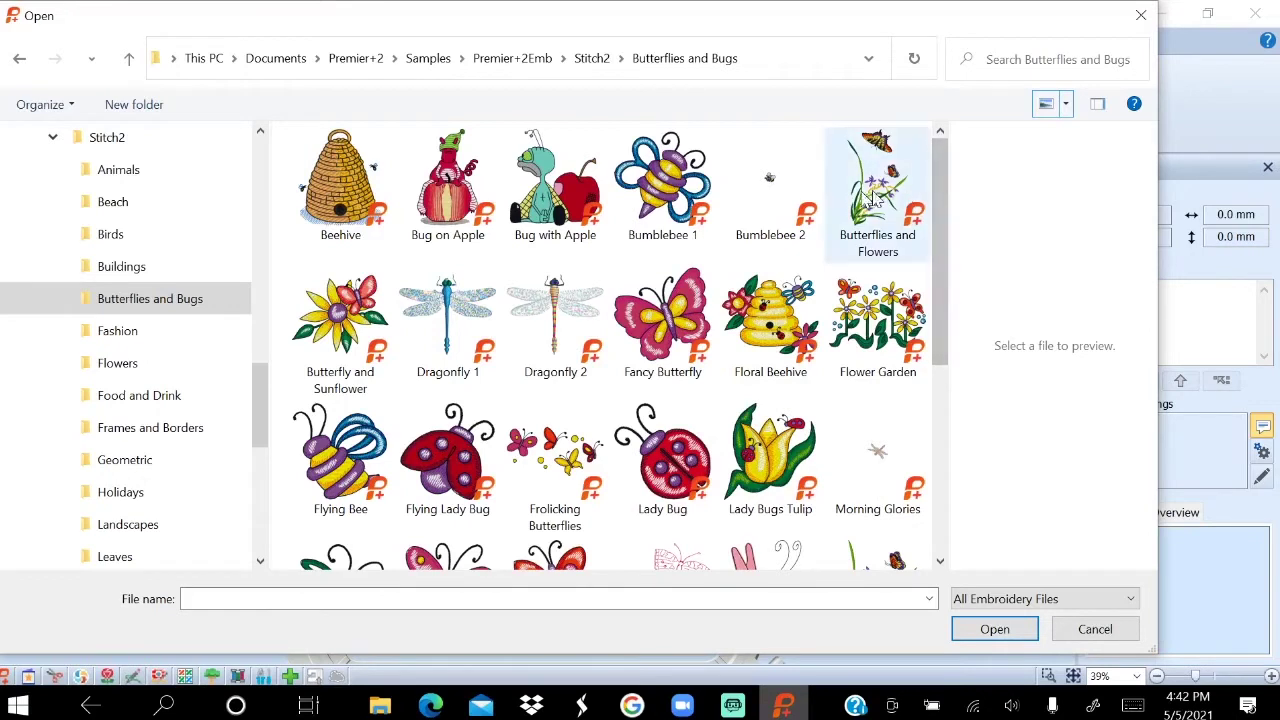
mouse_move(785, 203)
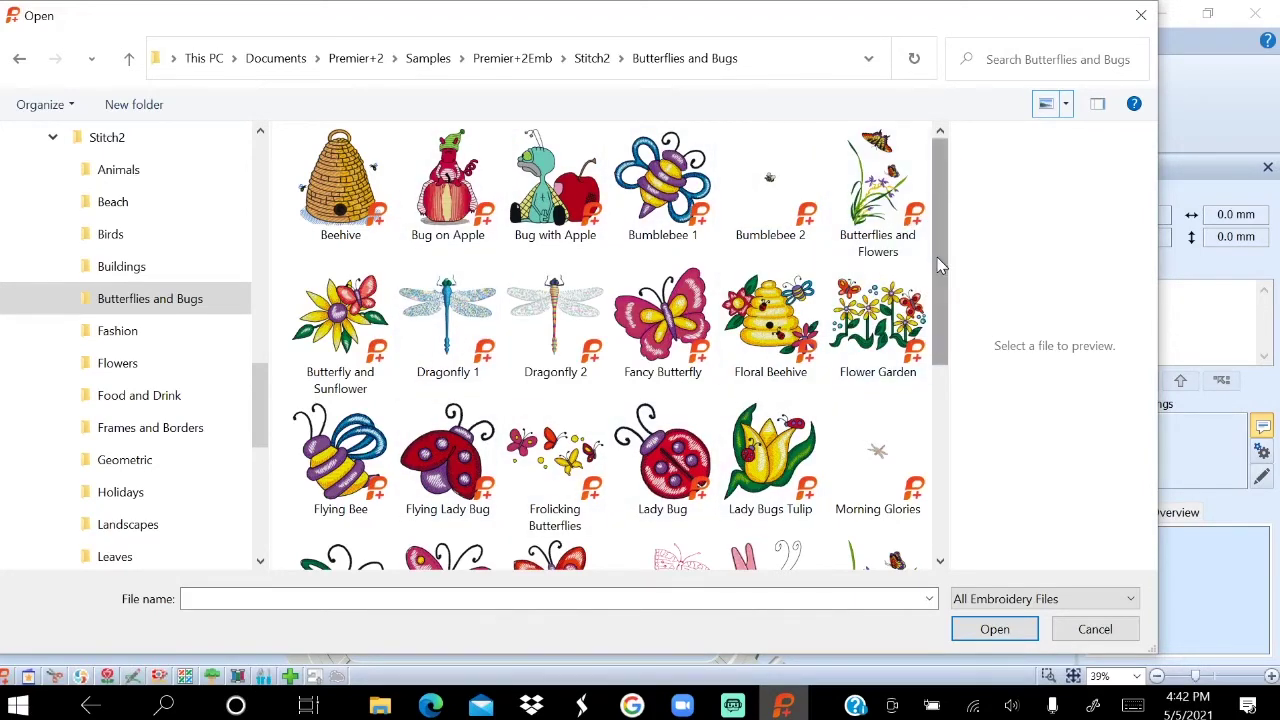
mouse_move(930, 263)
mouse_down()
mouse_move(926, 400)
mouse_move(926, 288)
mouse_up()
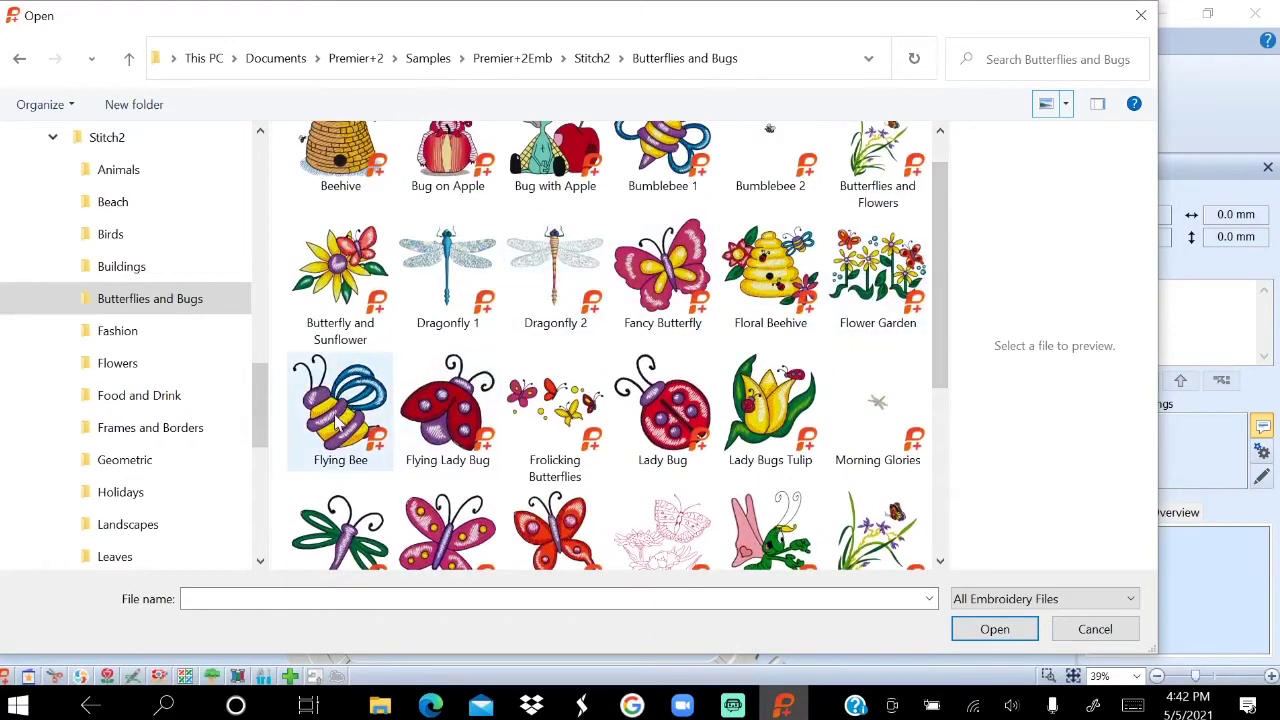
mouse_move(352, 420)
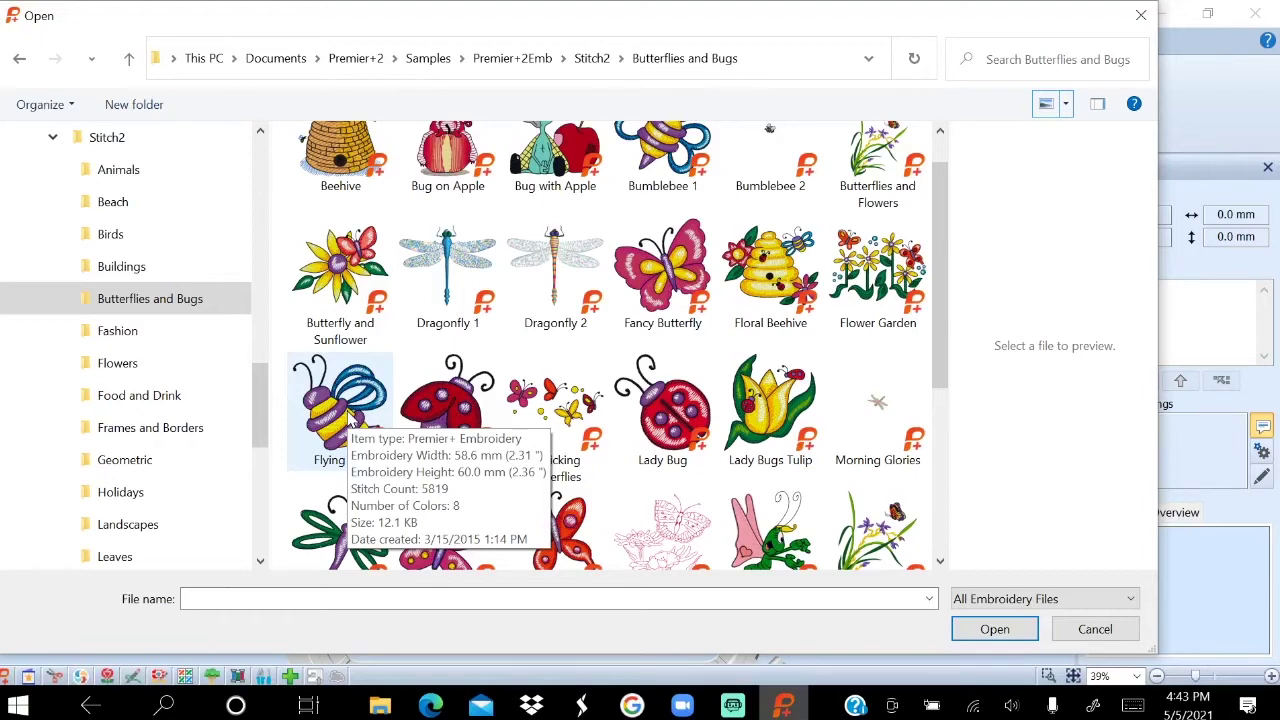
click(342, 400)
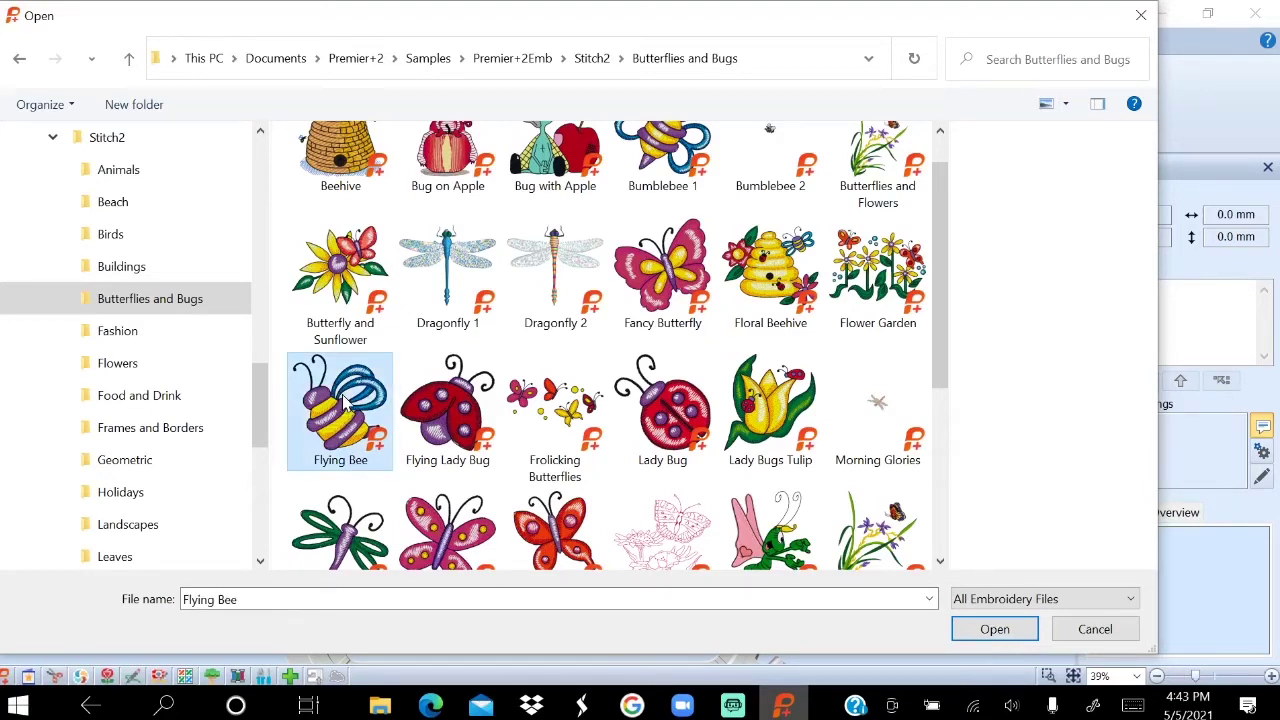
click(997, 629)
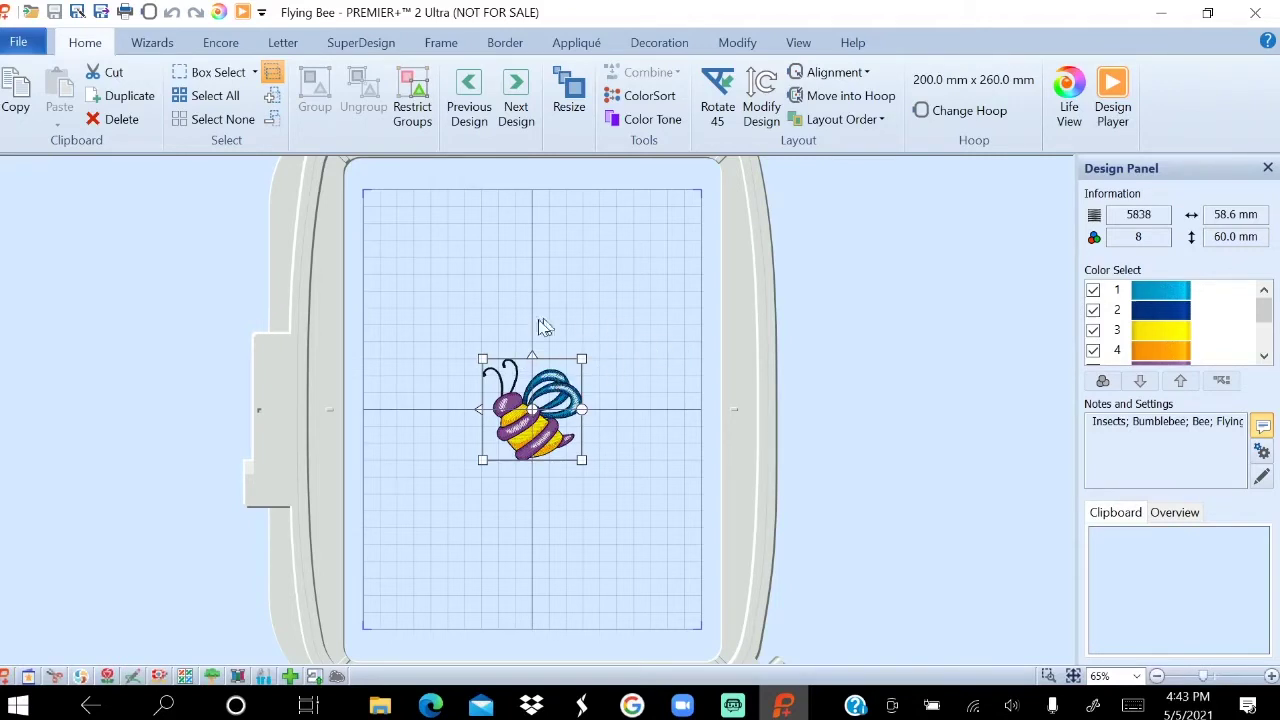
Move the bee design to the upper-left area of the hoop and realign it with Center in Hoop.
drag(558, 390, 449, 269)
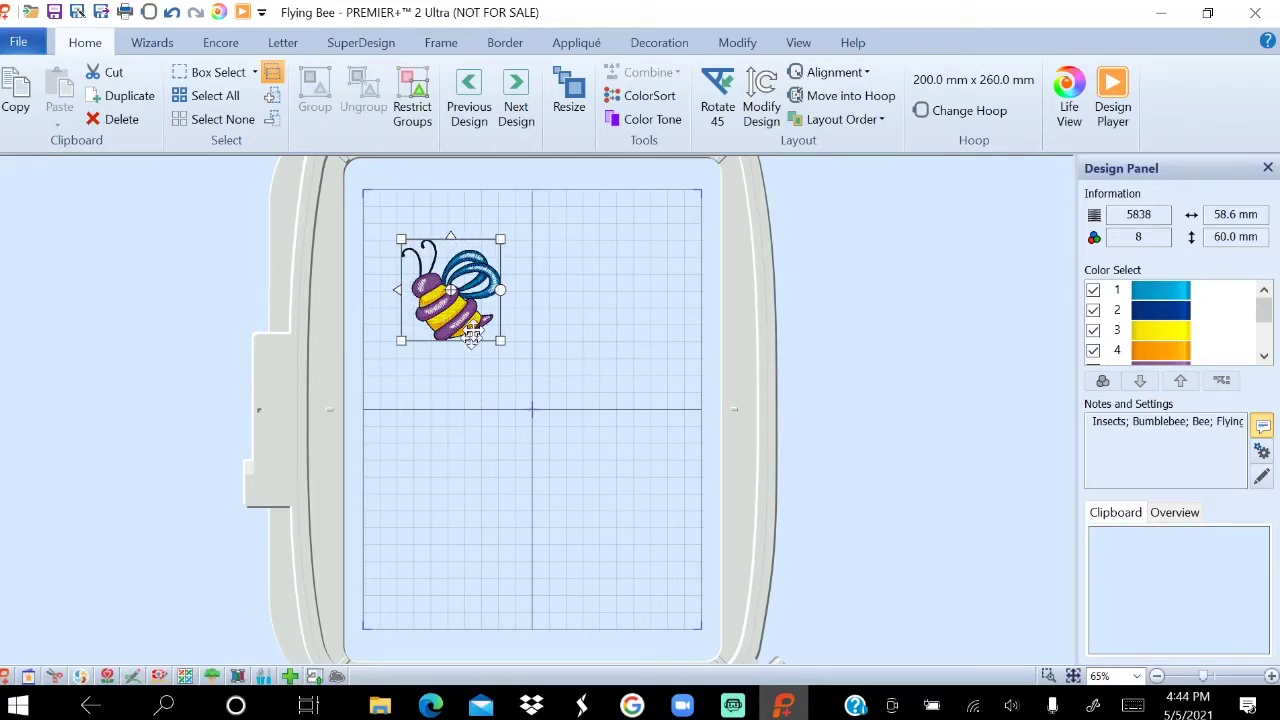
click(855, 79)
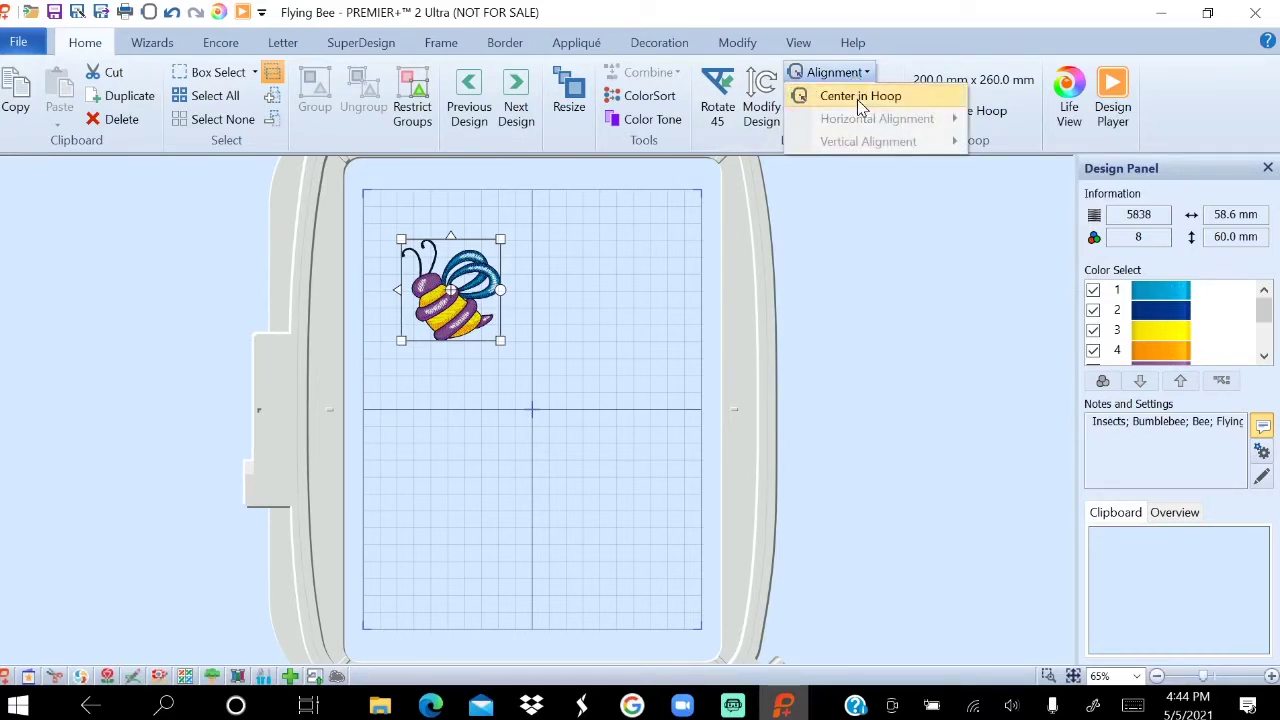
click(859, 97)
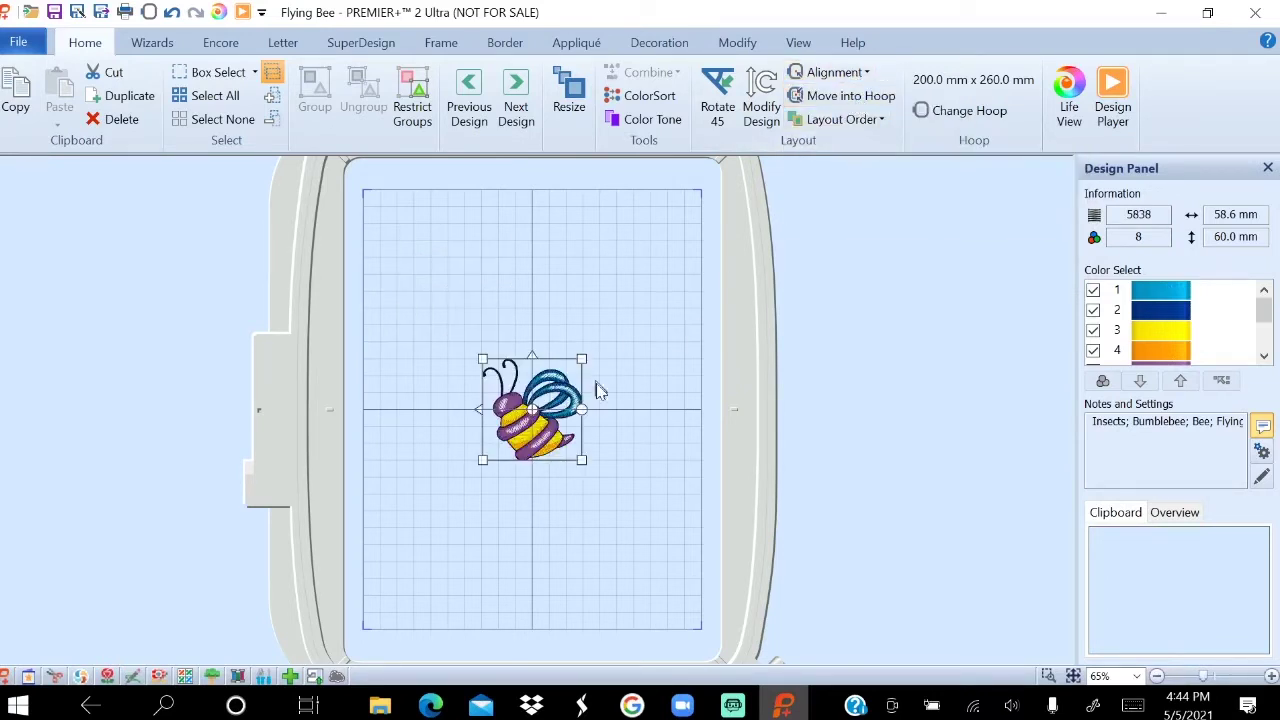
Move the bee design to the lower-left area of the hoop and center it in the hoop again.
drag(560, 390, 487, 456)
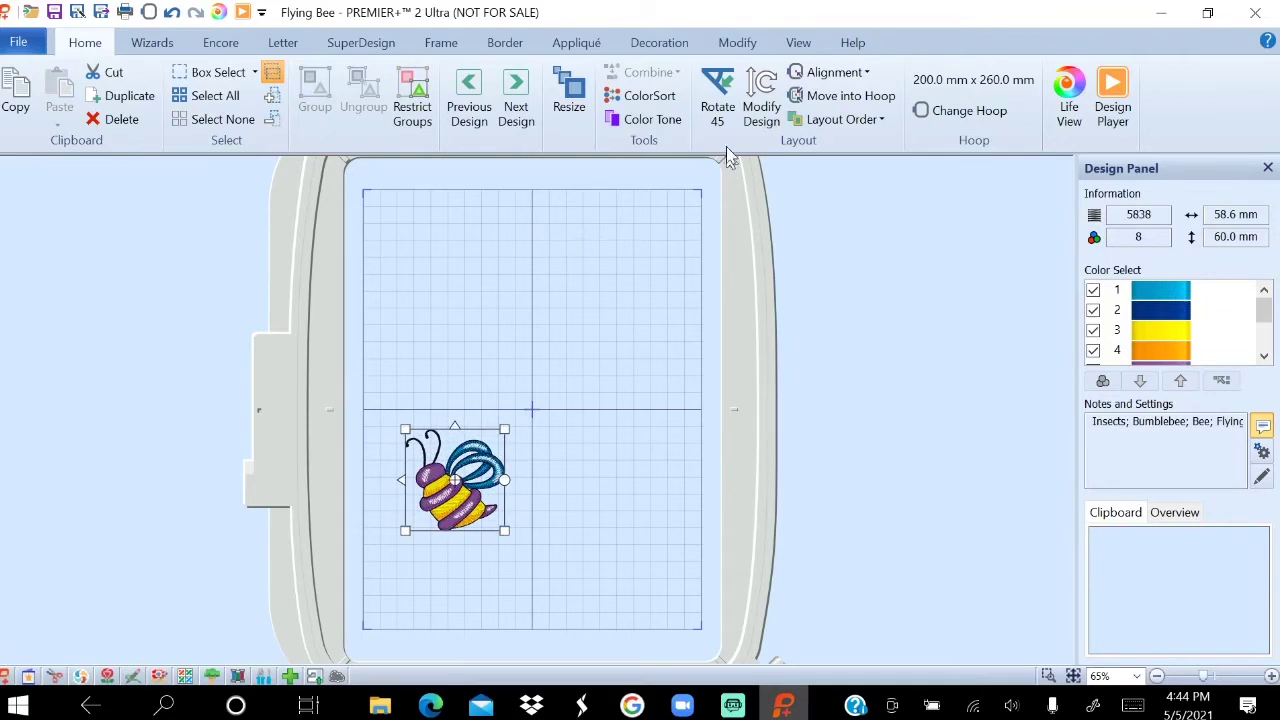
click(845, 75)
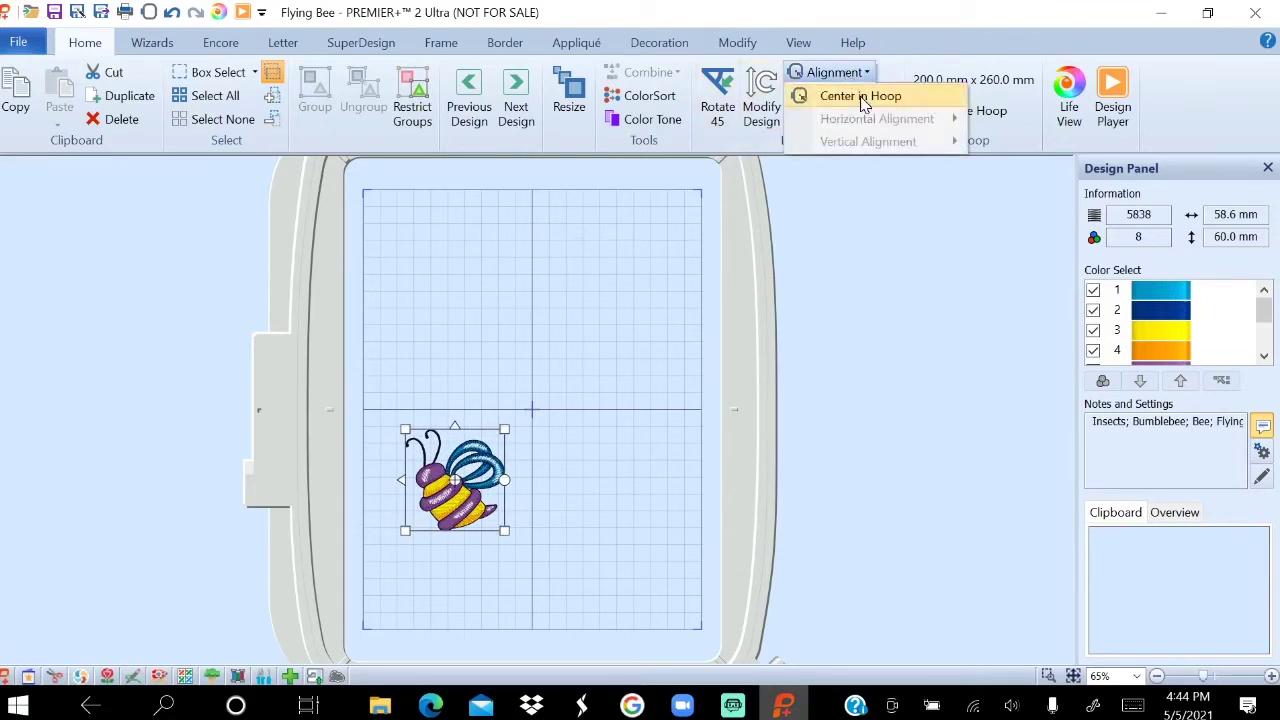
click(862, 96)
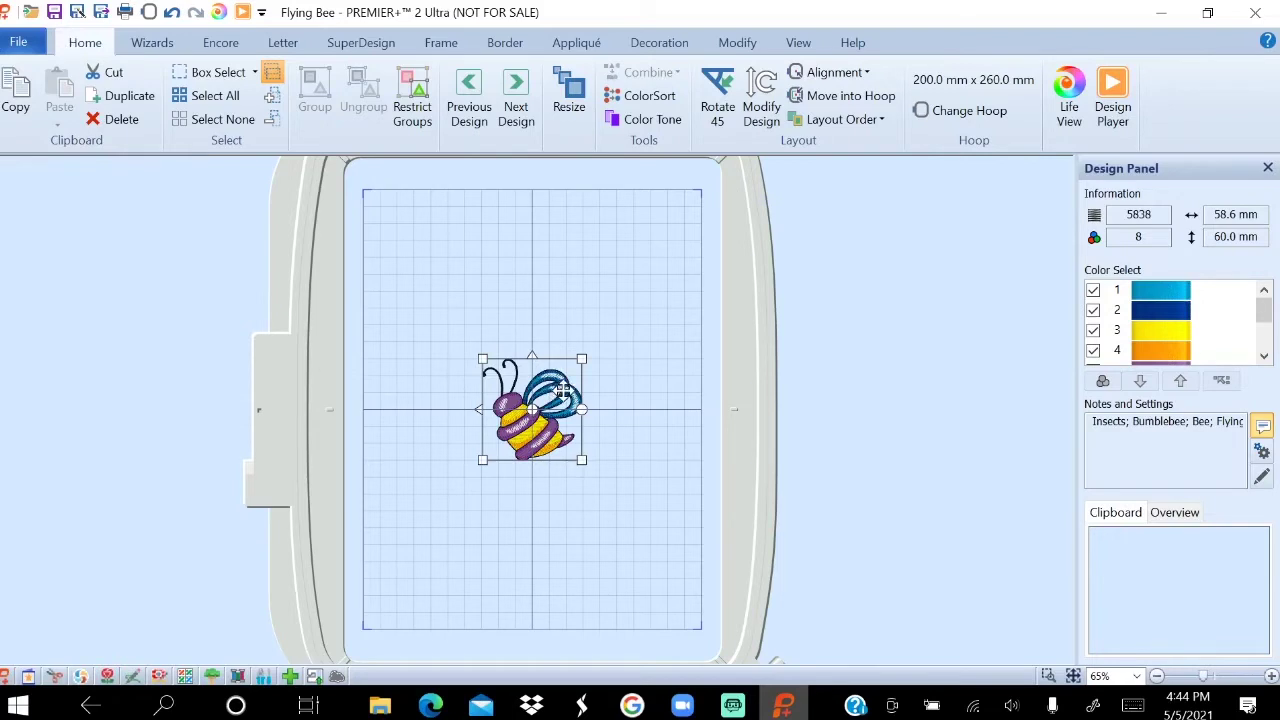
Shift the bee design slightly up and left of the hoop's center and deselect it.
mouse_move(564, 387)
mouse_down()
mouse_move(590, 313)
mouse_move(574, 375)
mouse_move(588, 322)
mouse_move(594, 346)
mouse_move(566, 340)
mouse_move(555, 376)
mouse_up()
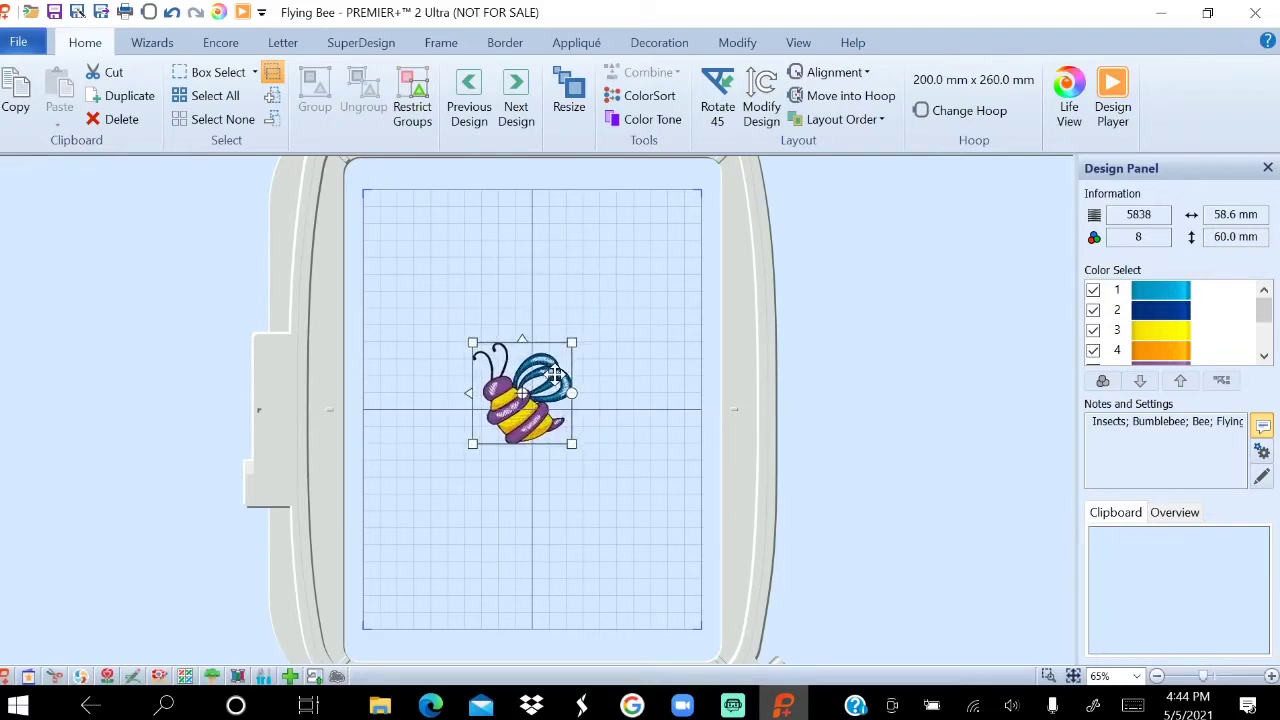
click(626, 281)
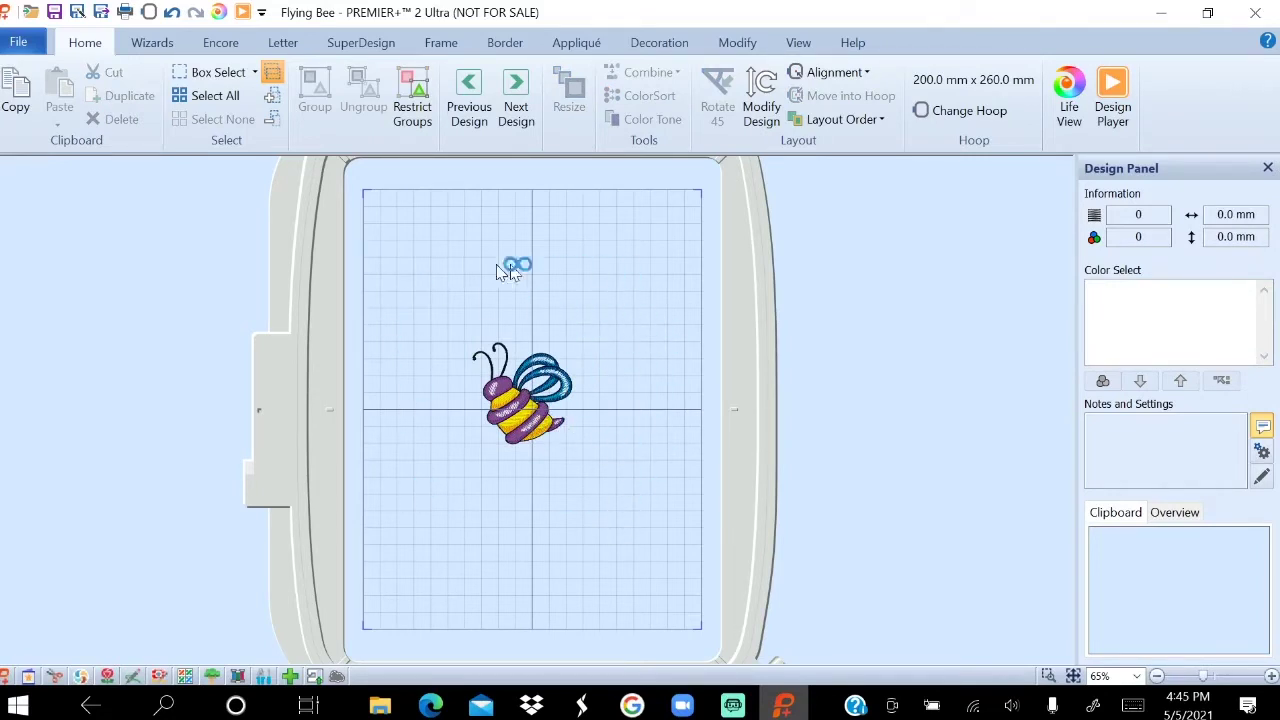
Rotate the bee design clockwise in seven 45-degree increments so its head faces left, and deselect it.
click(527, 408)
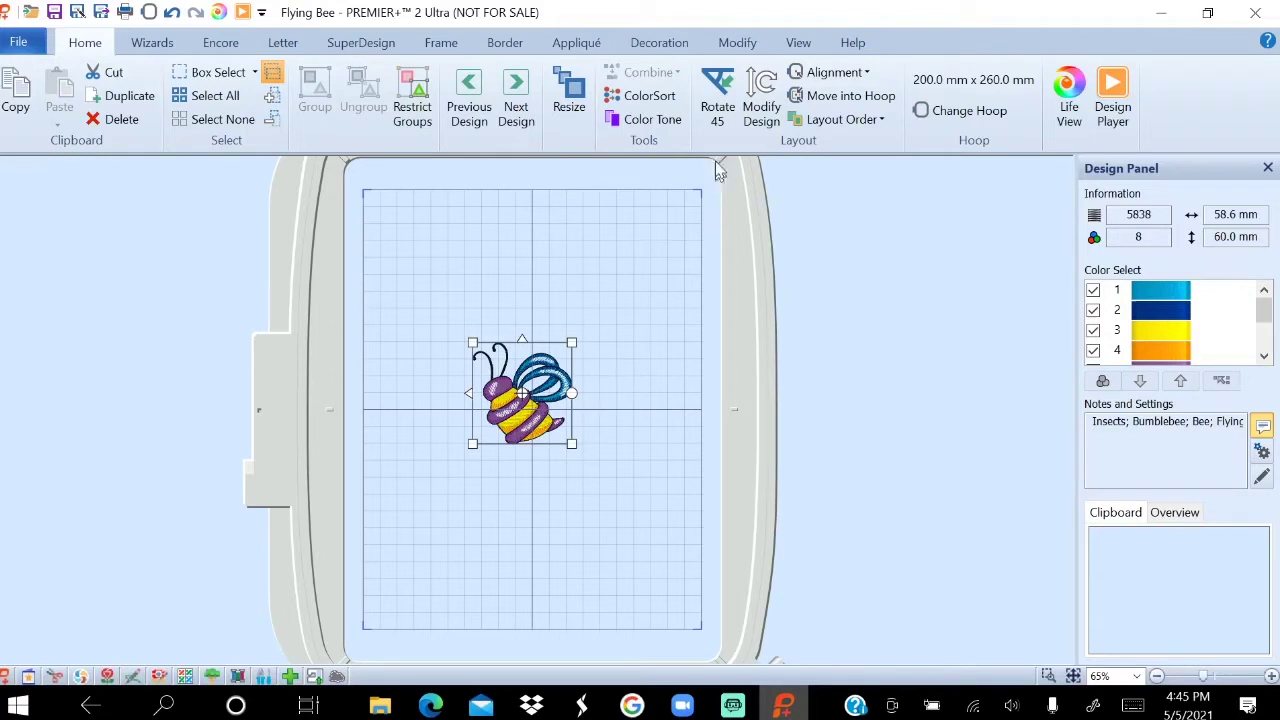
click(716, 96)
click(716, 94)
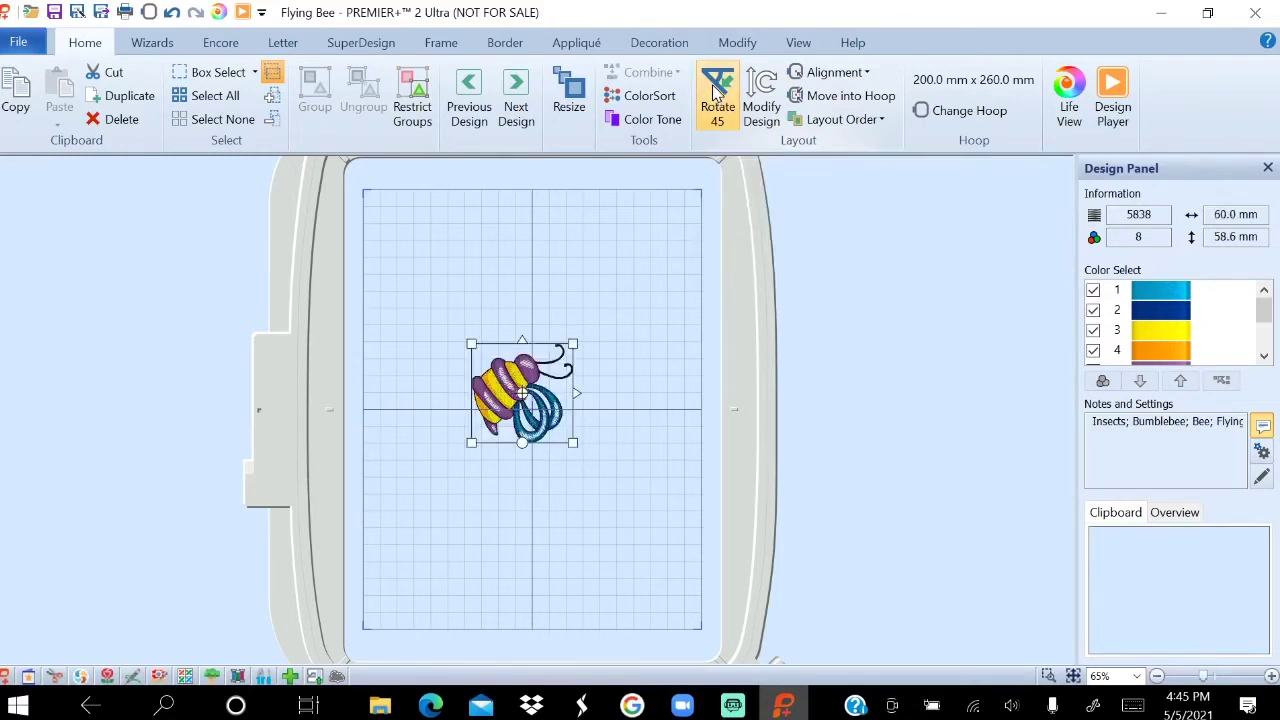
click(712, 84)
click(712, 84)
click(712, 84)
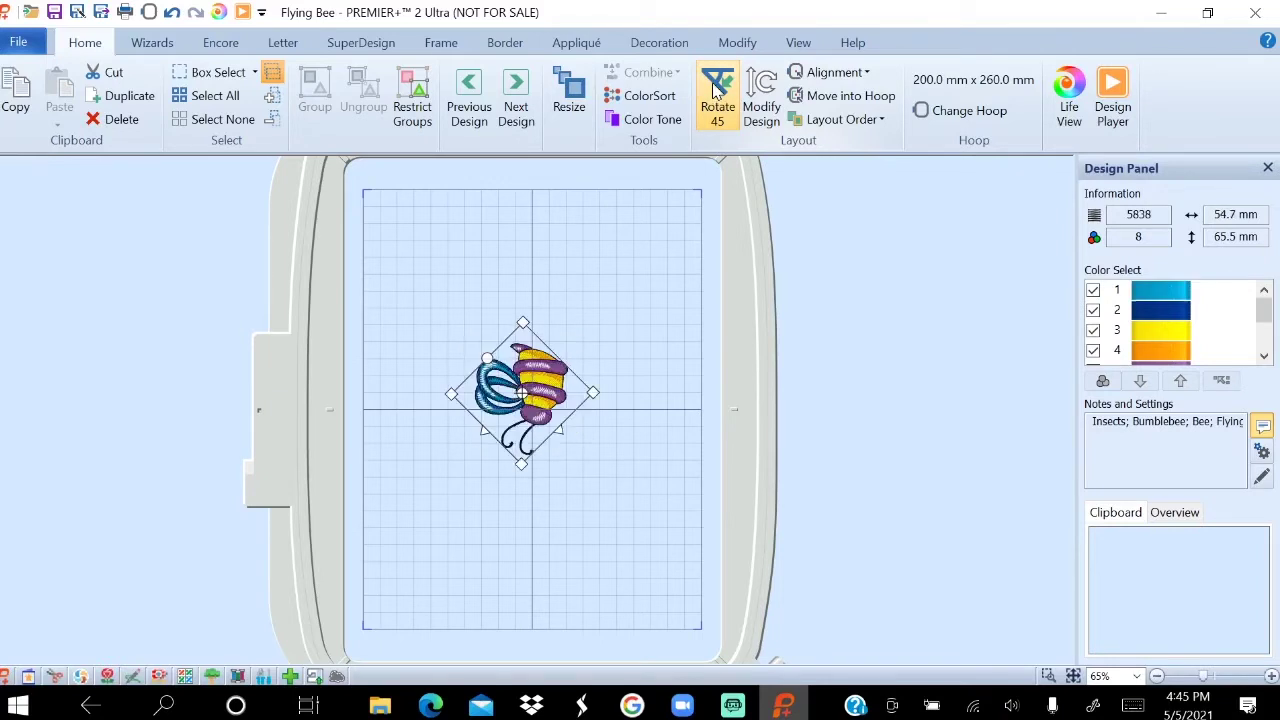
click(716, 90)
click(716, 90)
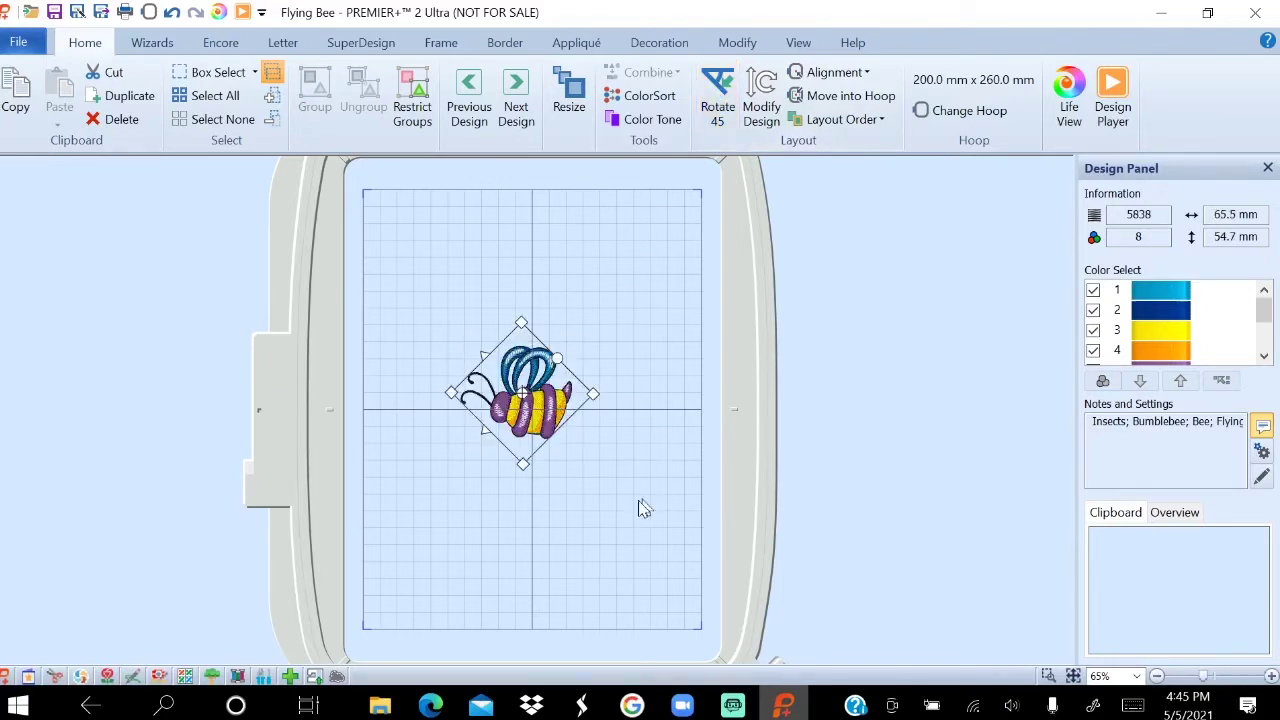
click(615, 516)
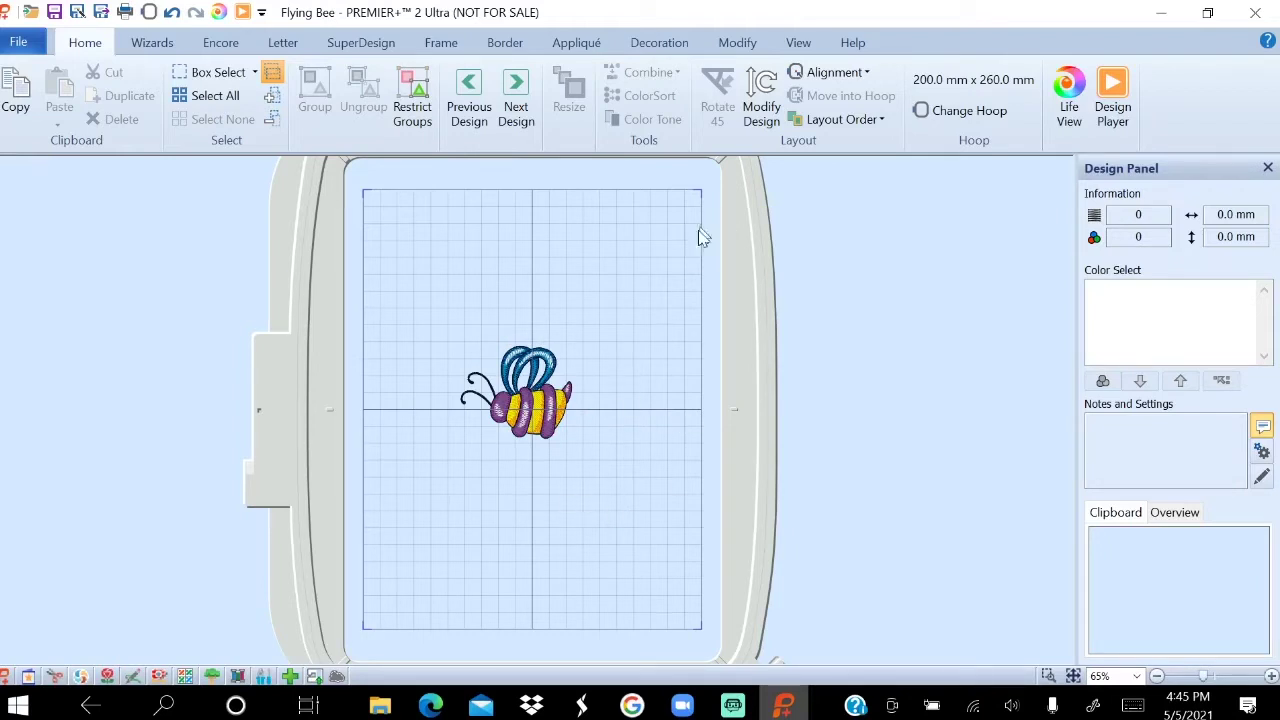
Rotate the bee design freehand slightly clockwise so its head tilts upward, and deselect it.
click(540, 370)
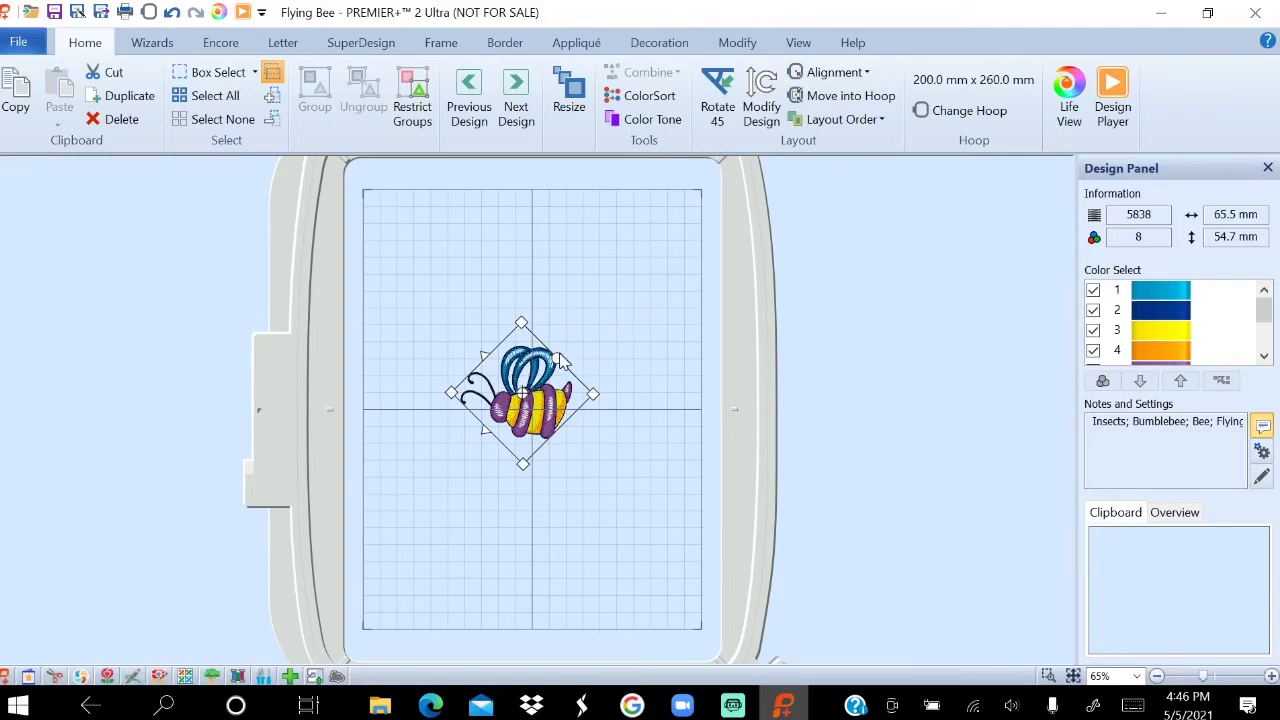
mouse_move(561, 356)
mouse_down()
mouse_move(585, 385)
mouse_move(580, 406)
mouse_move(520, 466)
mouse_move(432, 381)
mouse_move(514, 277)
mouse_move(580, 325)
mouse_move(580, 362)
mouse_up()
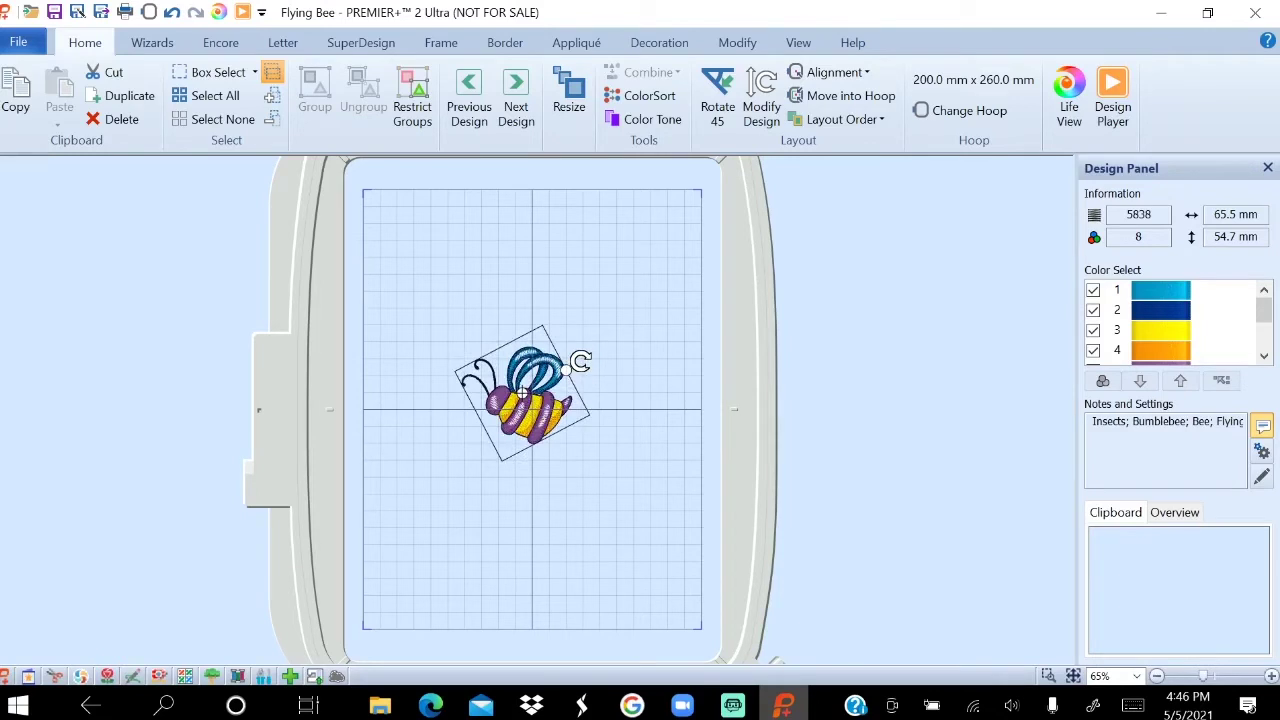
click(629, 300)
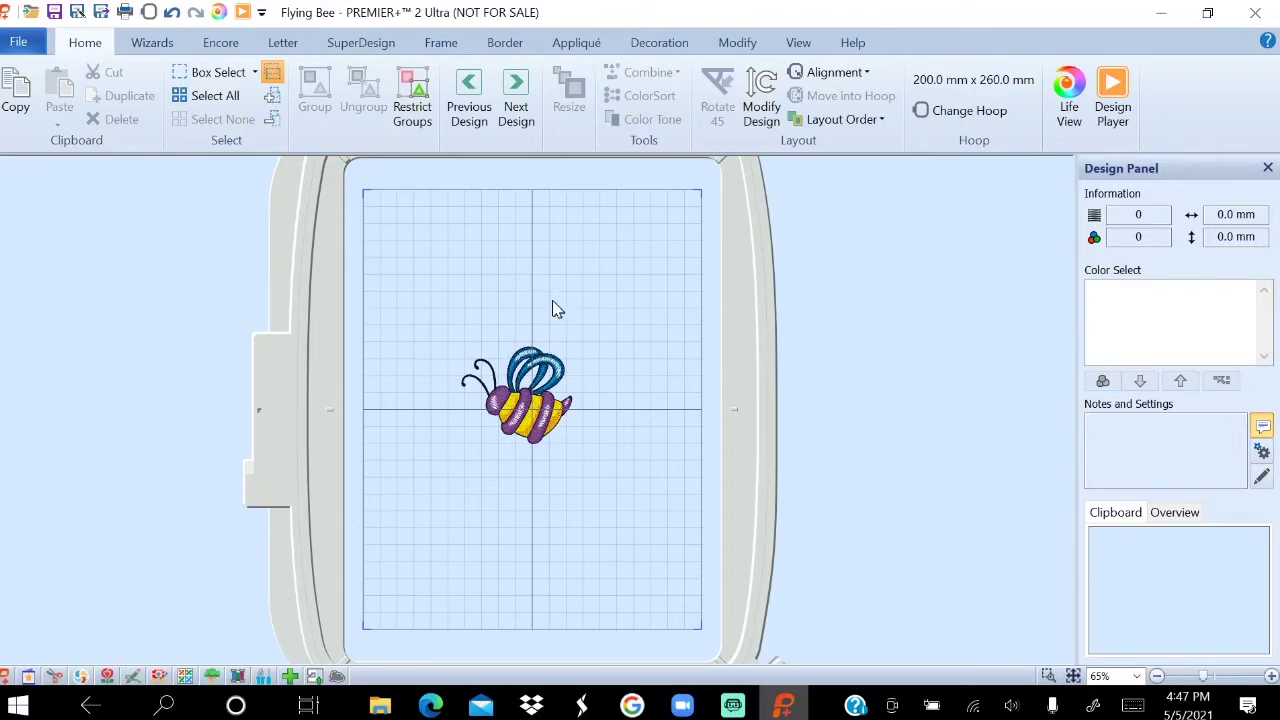
Stretch the bee design out of proportion to about 68.5 × 98.7 mm and undo the change.
click(540, 385)
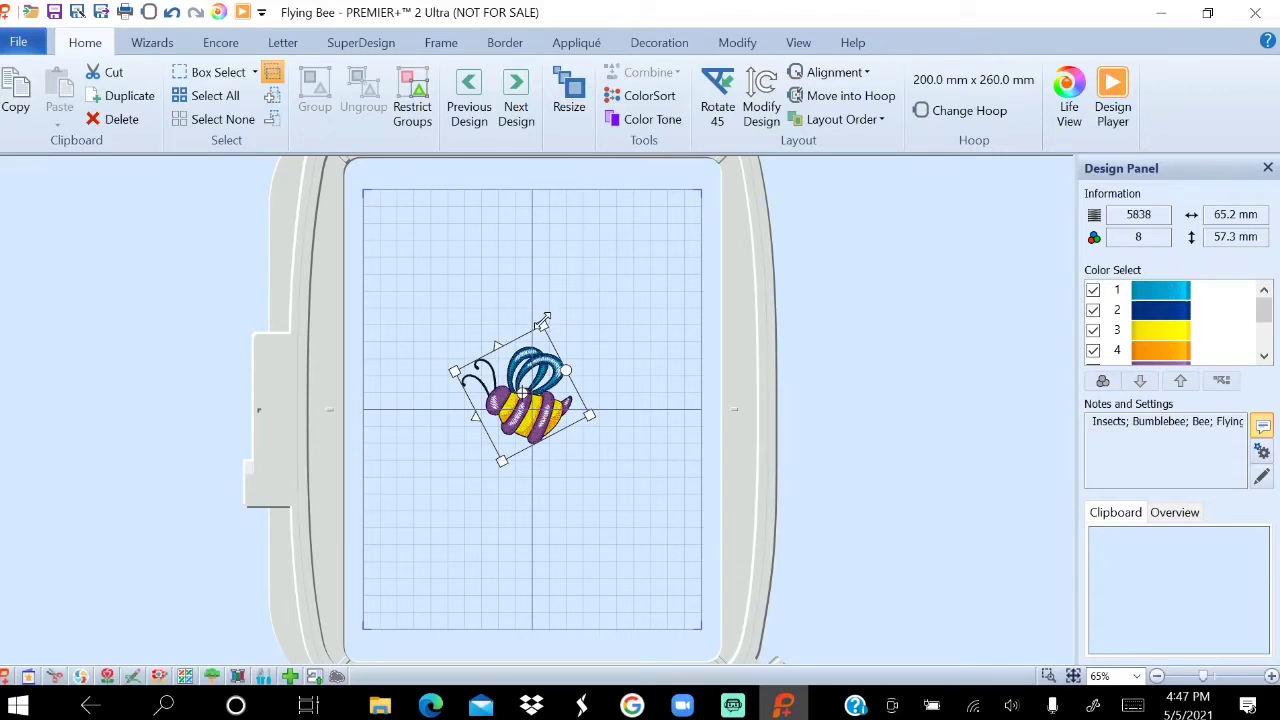
drag(546, 320, 475, 255)
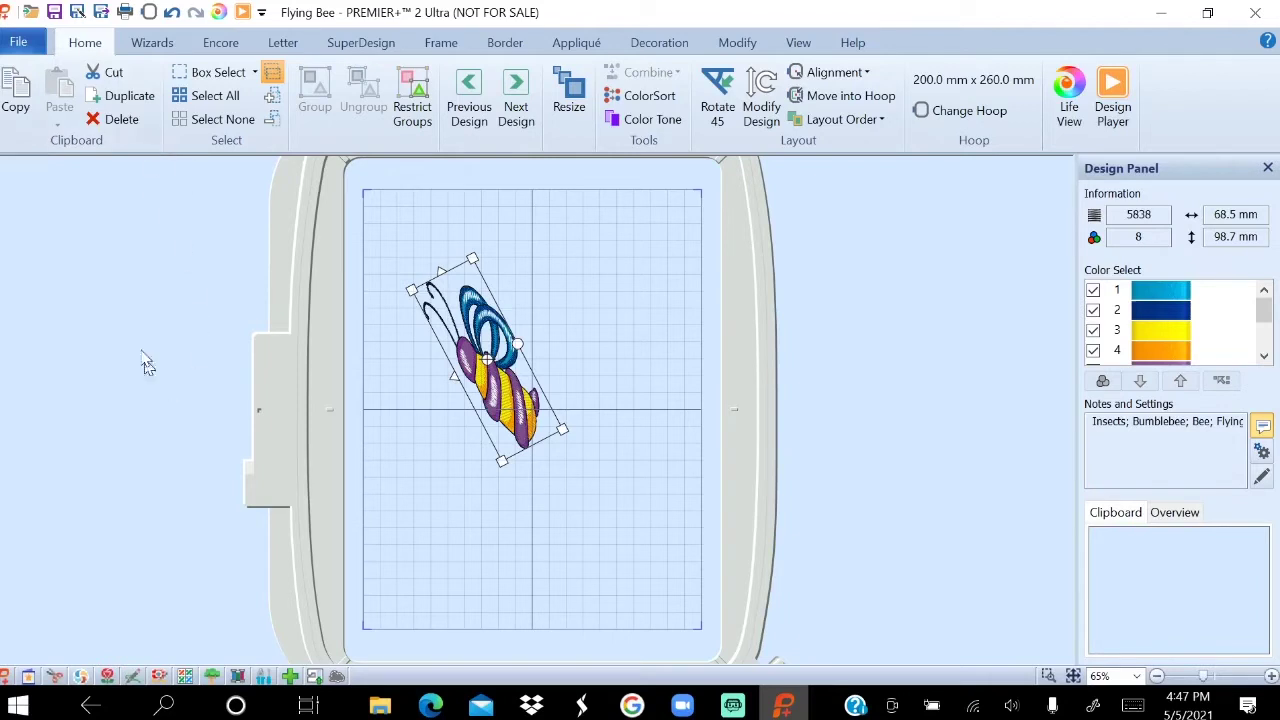
click(172, 16)
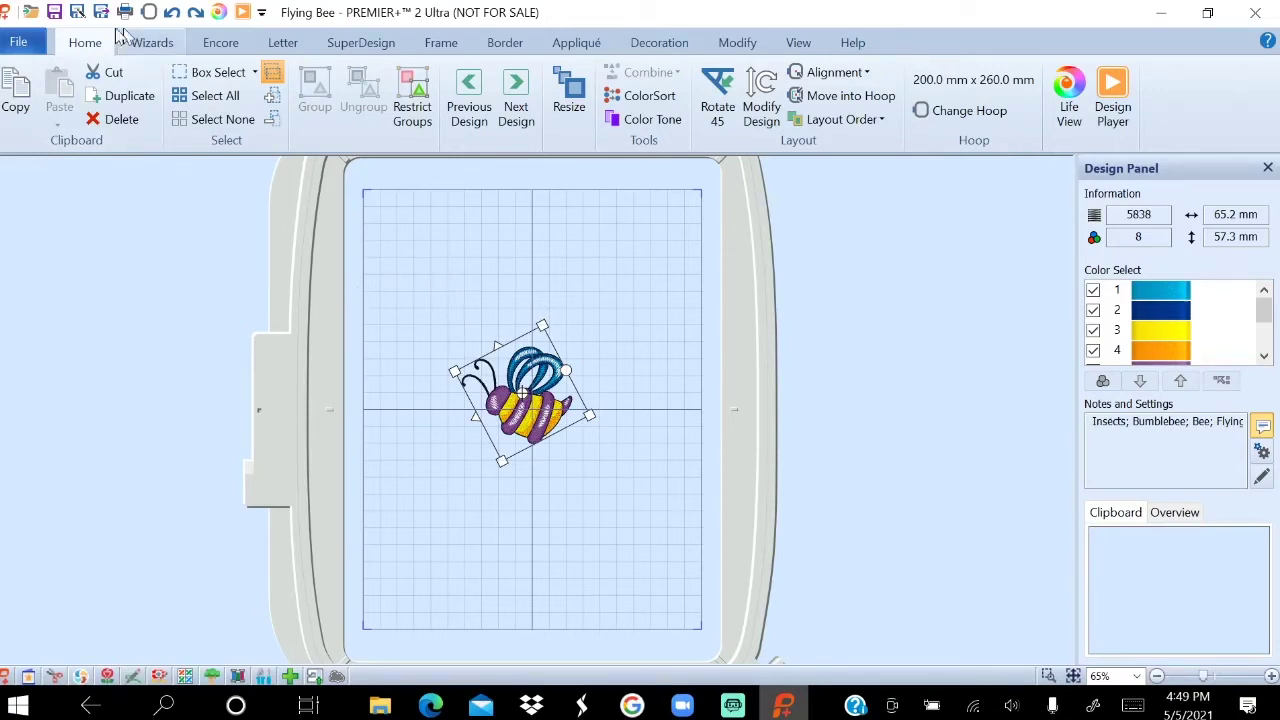
Start inserting another design and browse to the Flowers folder in Documents > Premier+2 > Samples > Premier+2Emb > Stitch2.
click(19, 44)
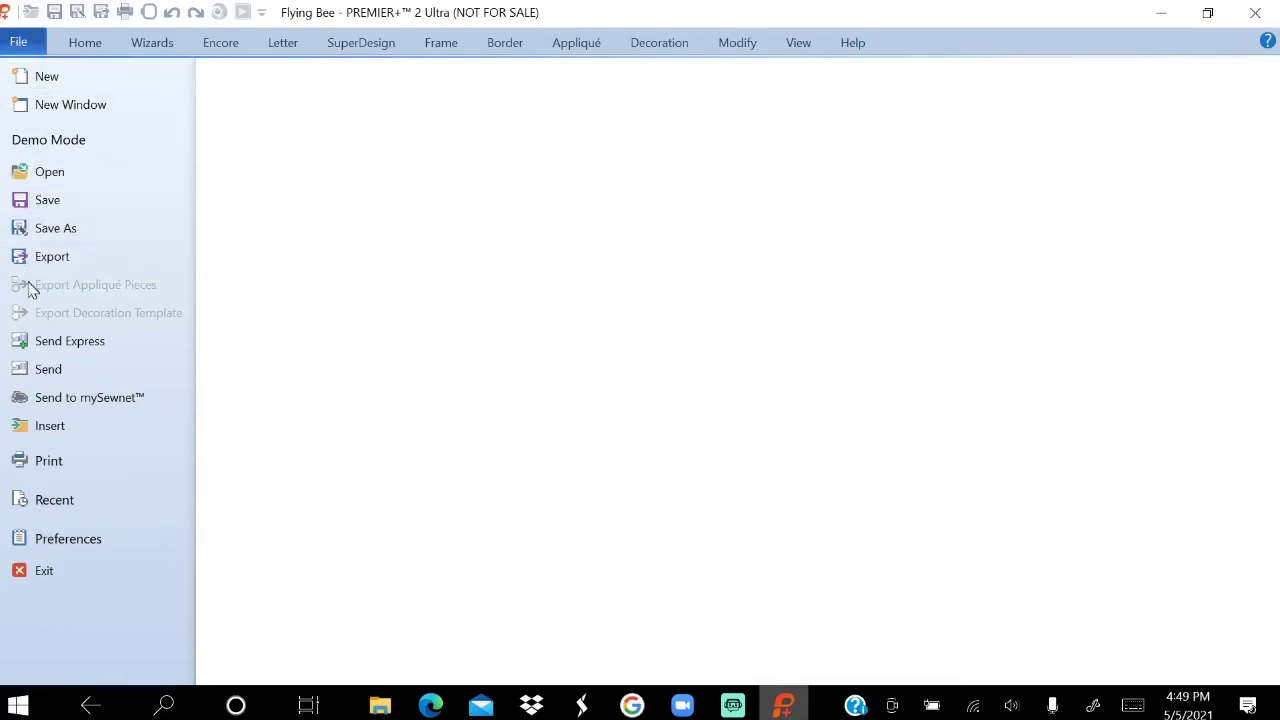
click(40, 430)
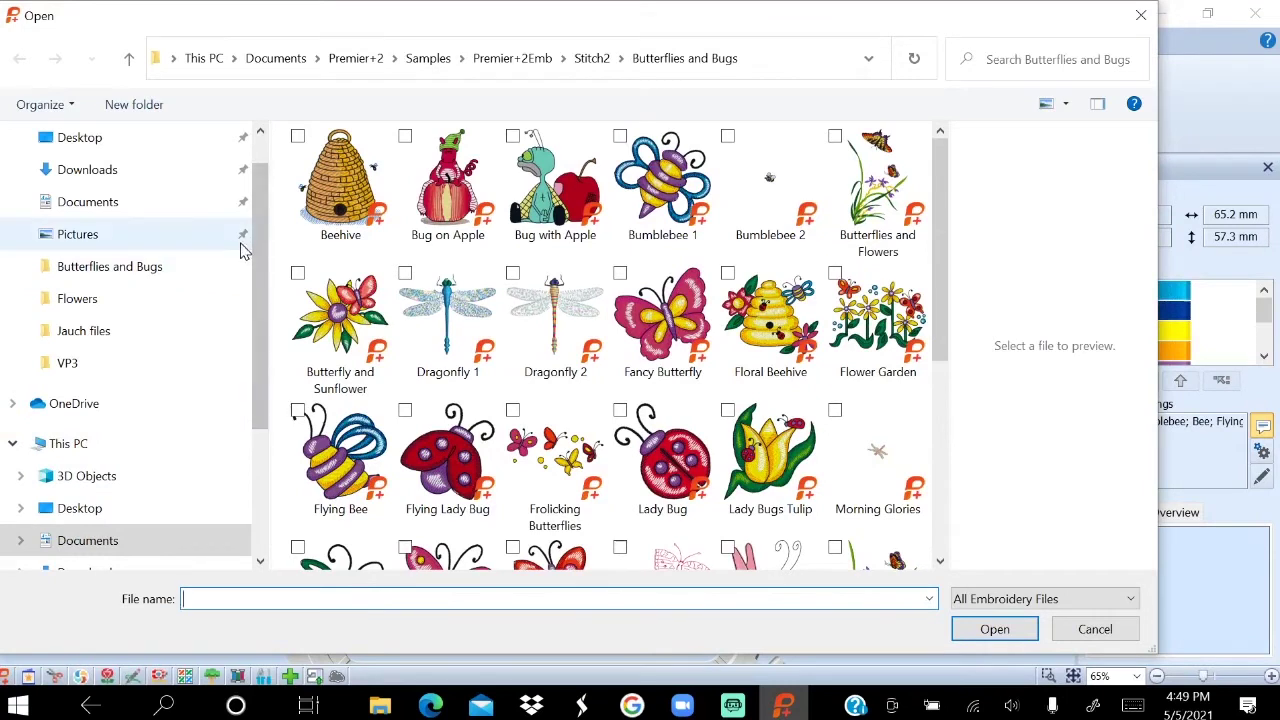
click(352, 58)
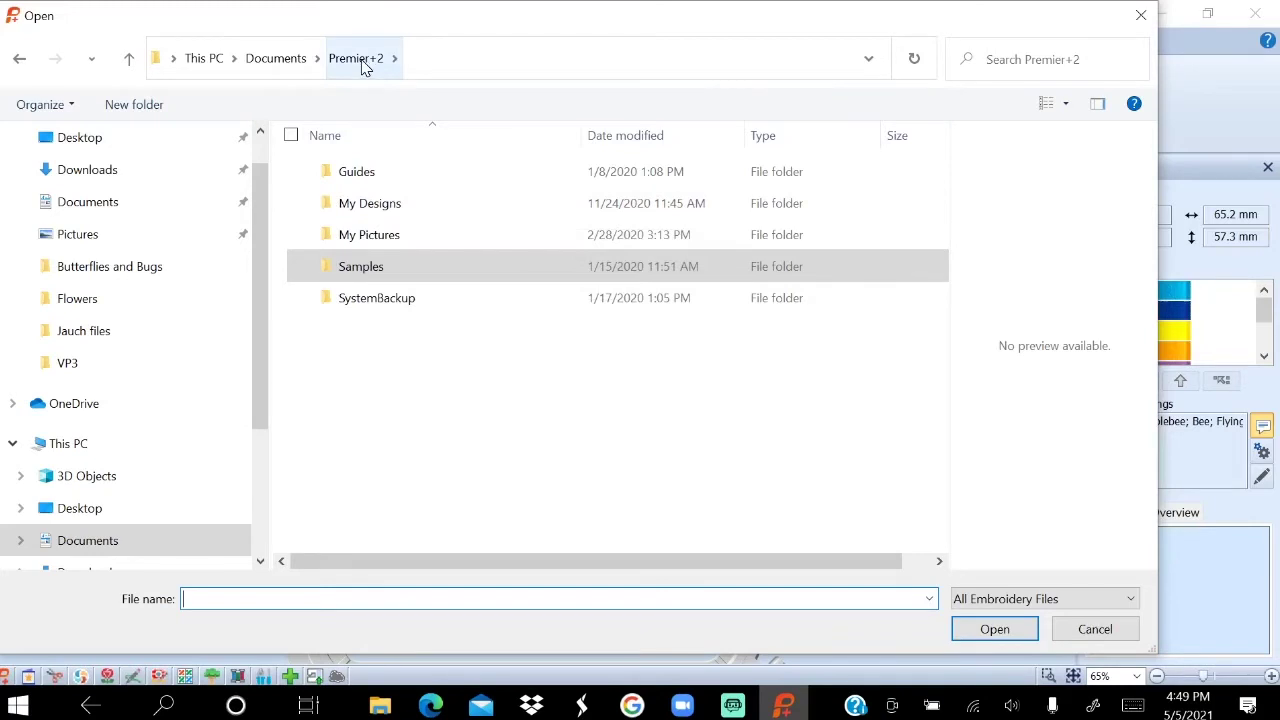
drag(258, 210, 263, 349)
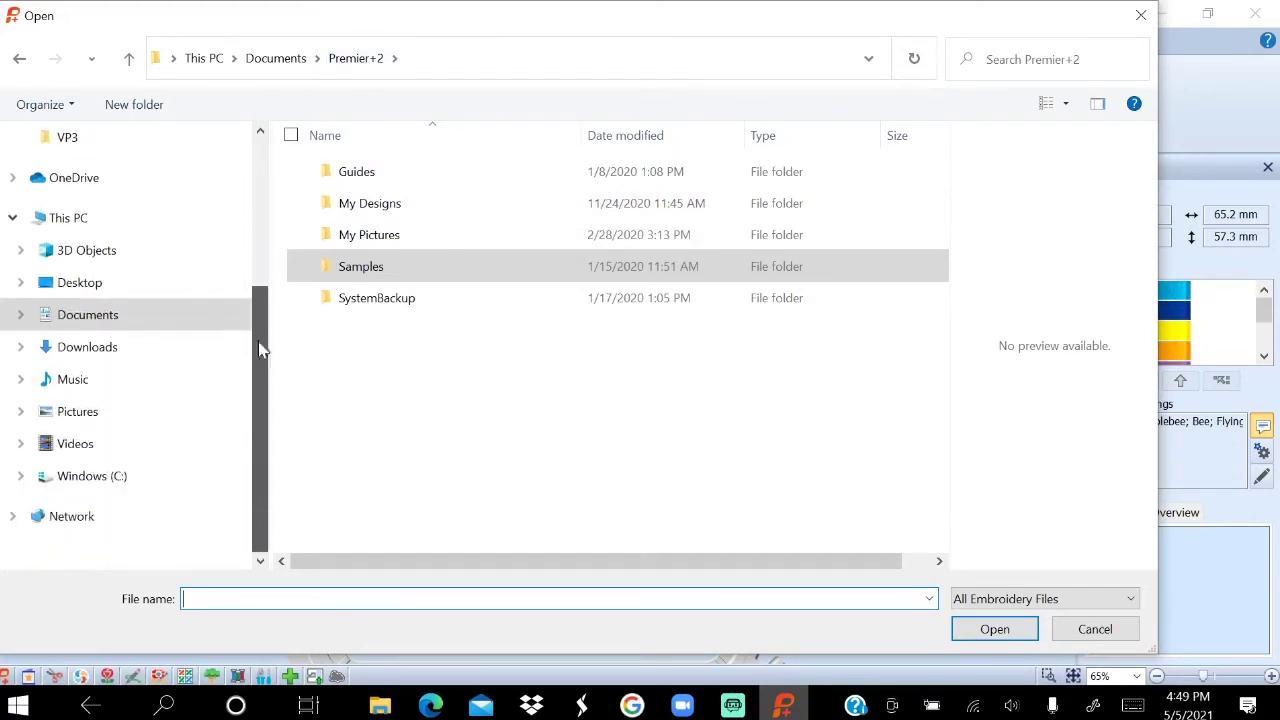
click(18, 318)
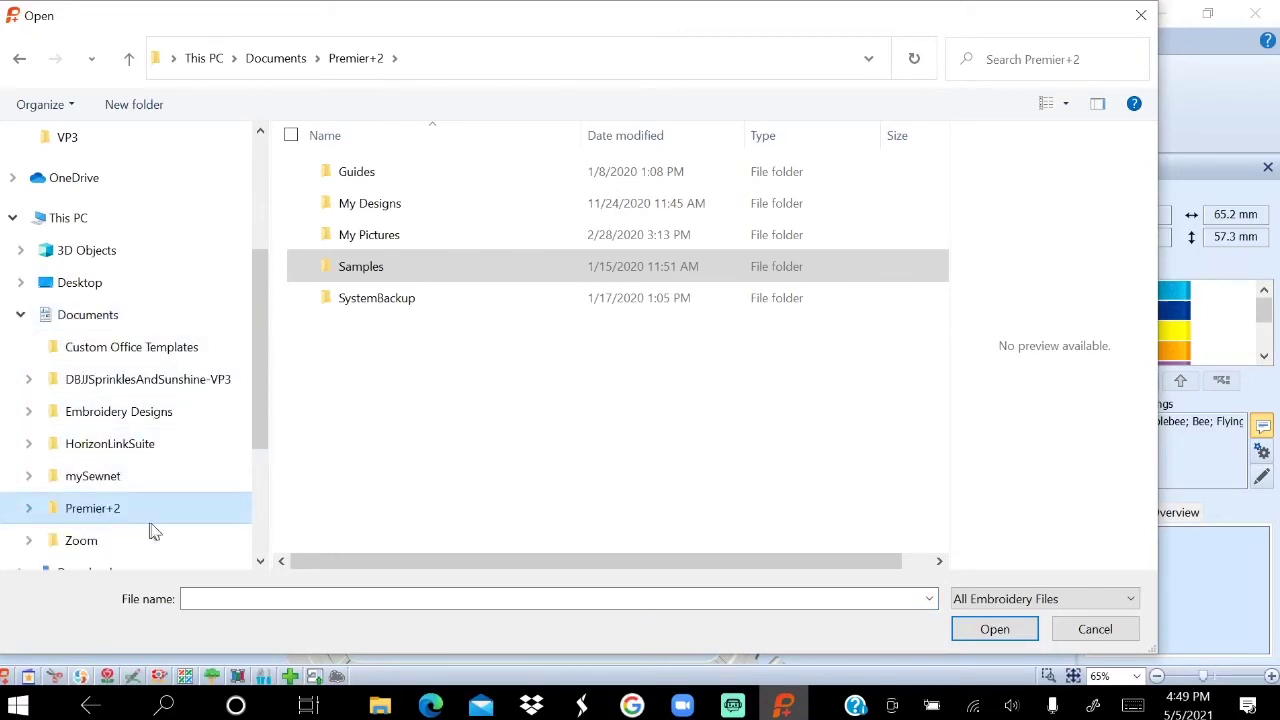
click(28, 510)
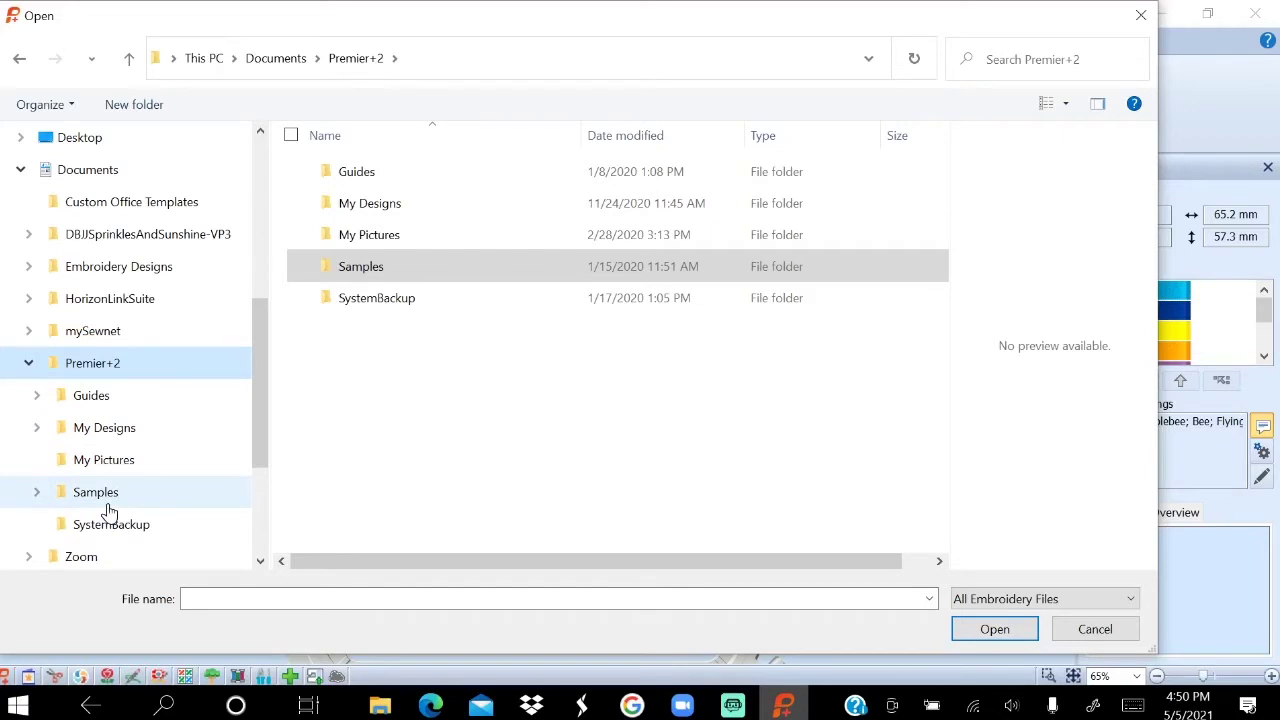
click(37, 493)
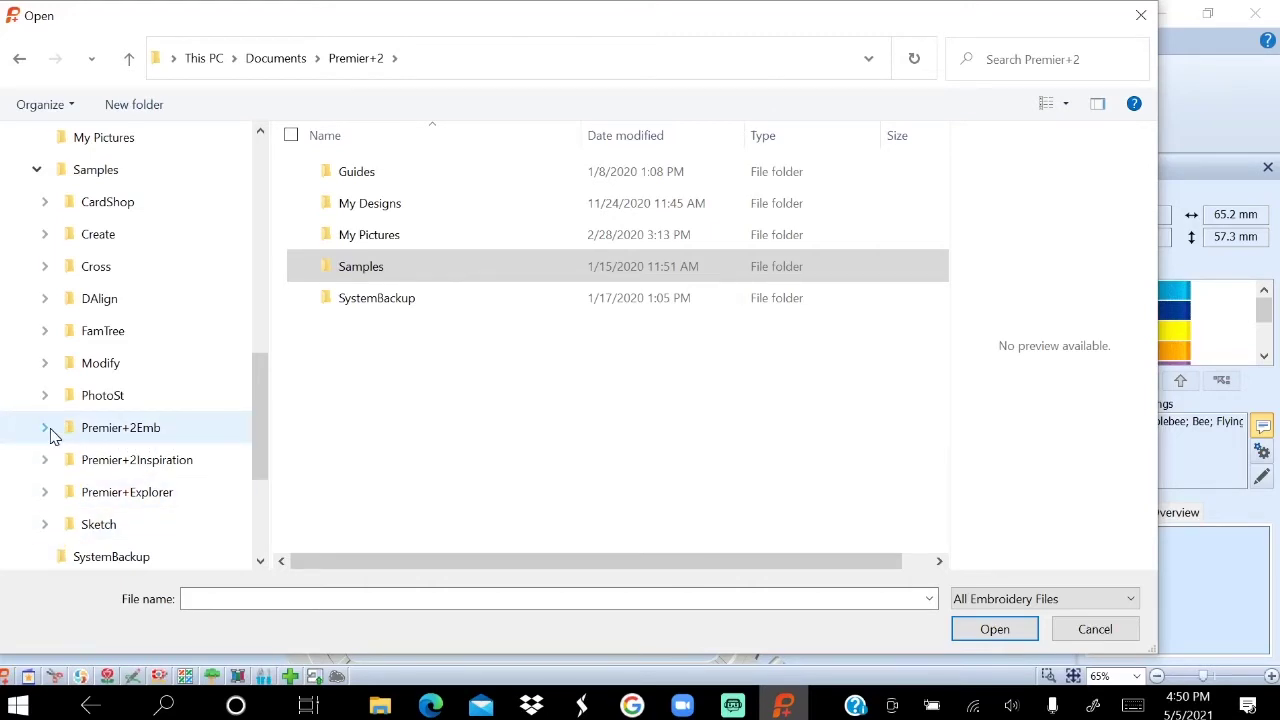
click(45, 433)
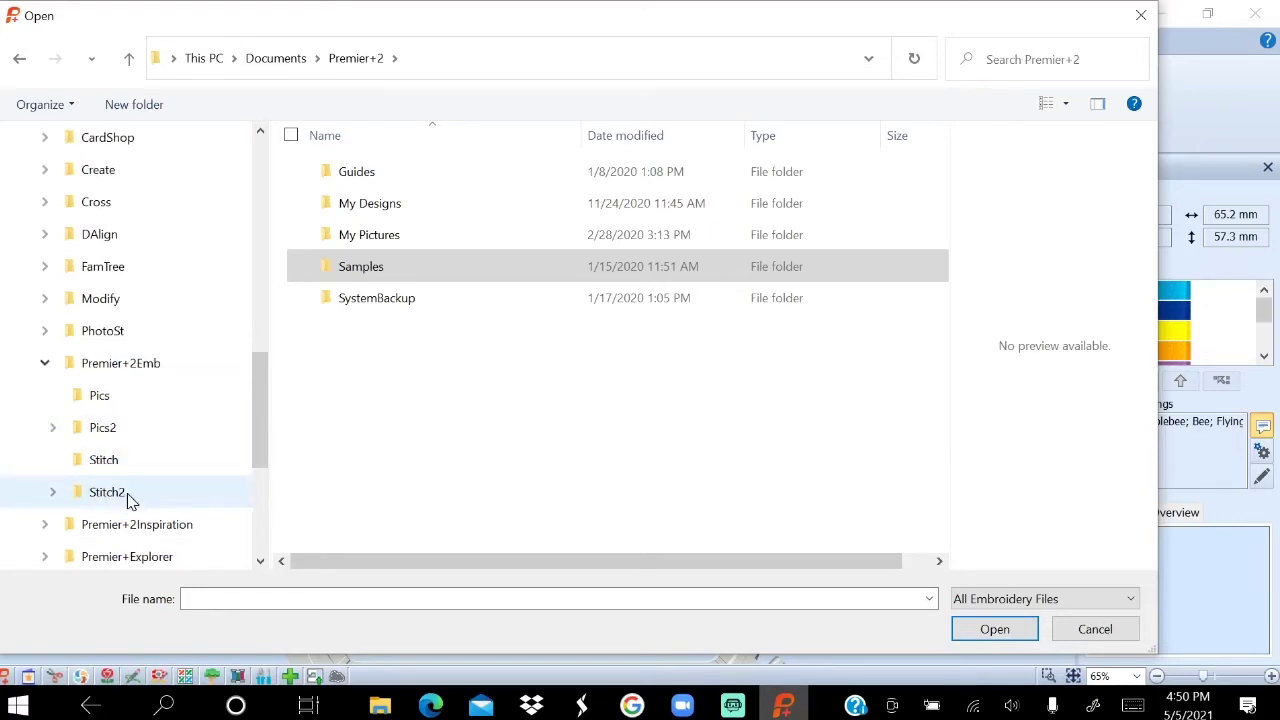
click(52, 493)
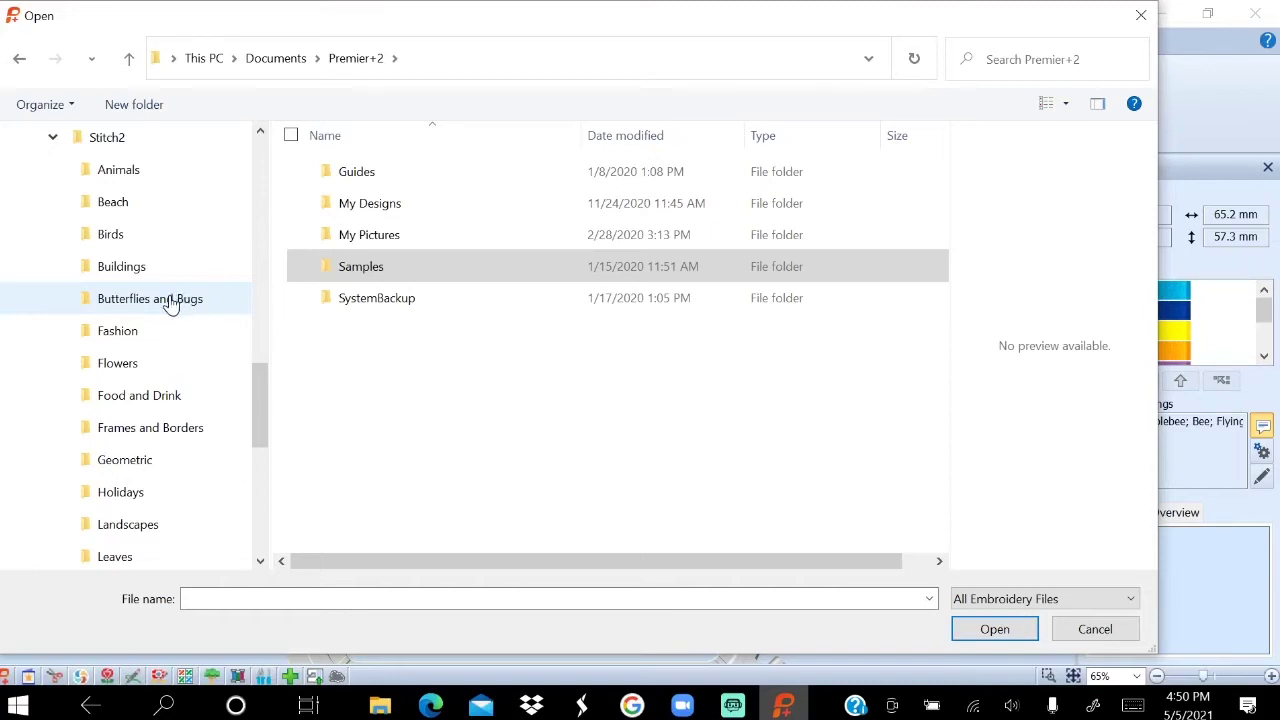
click(125, 366)
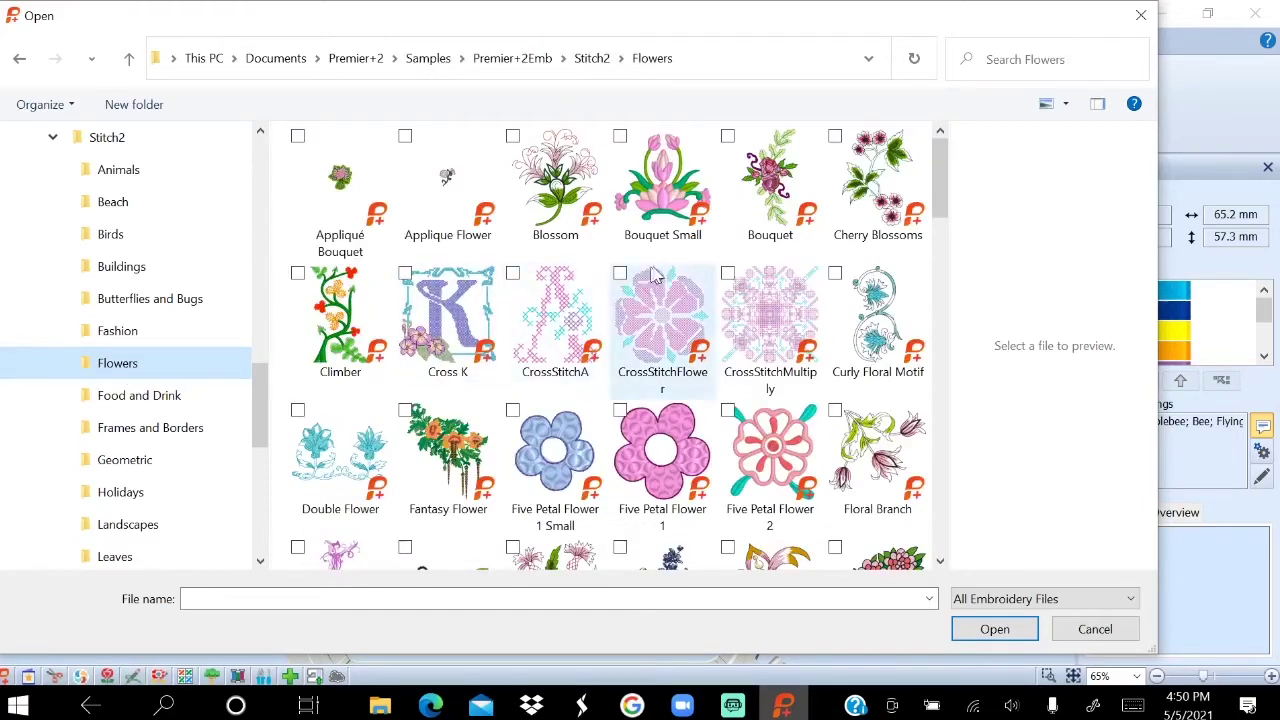
Insert the Tall Flower design and move it to the lower-left area of the hoop, clear of the bee.
drag(945, 172, 975, 530)
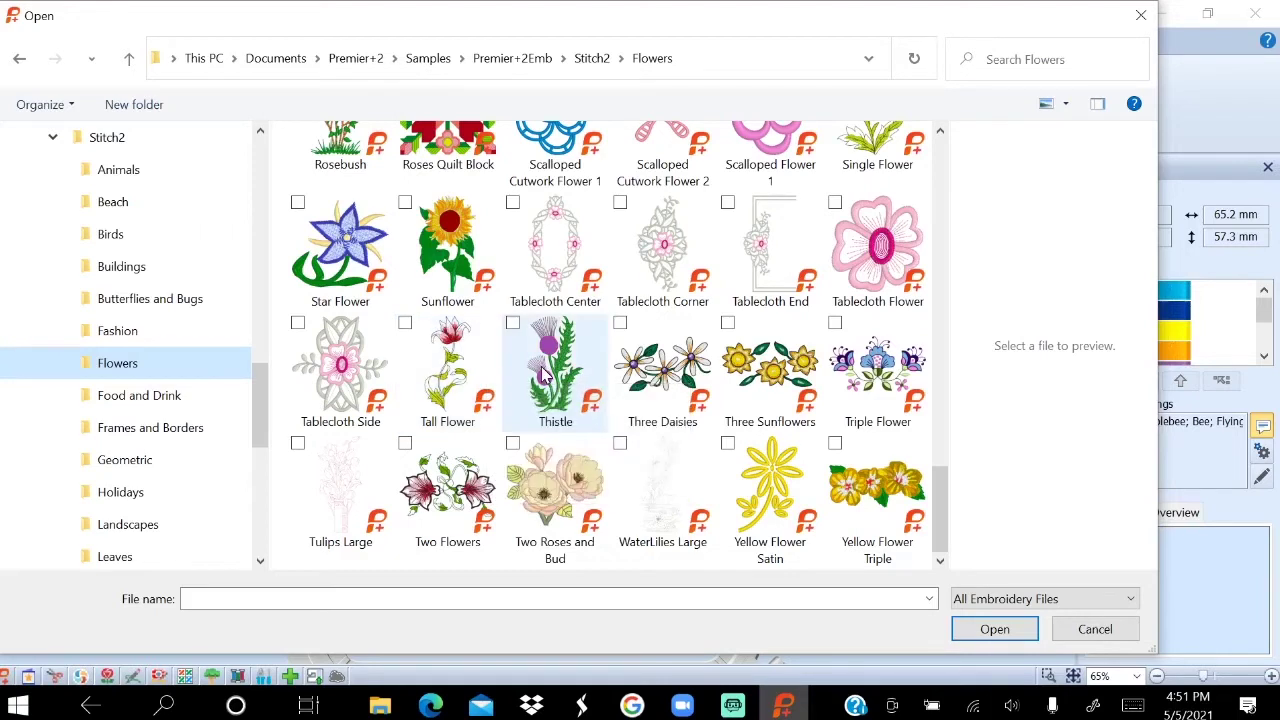
mouse_move(543, 374)
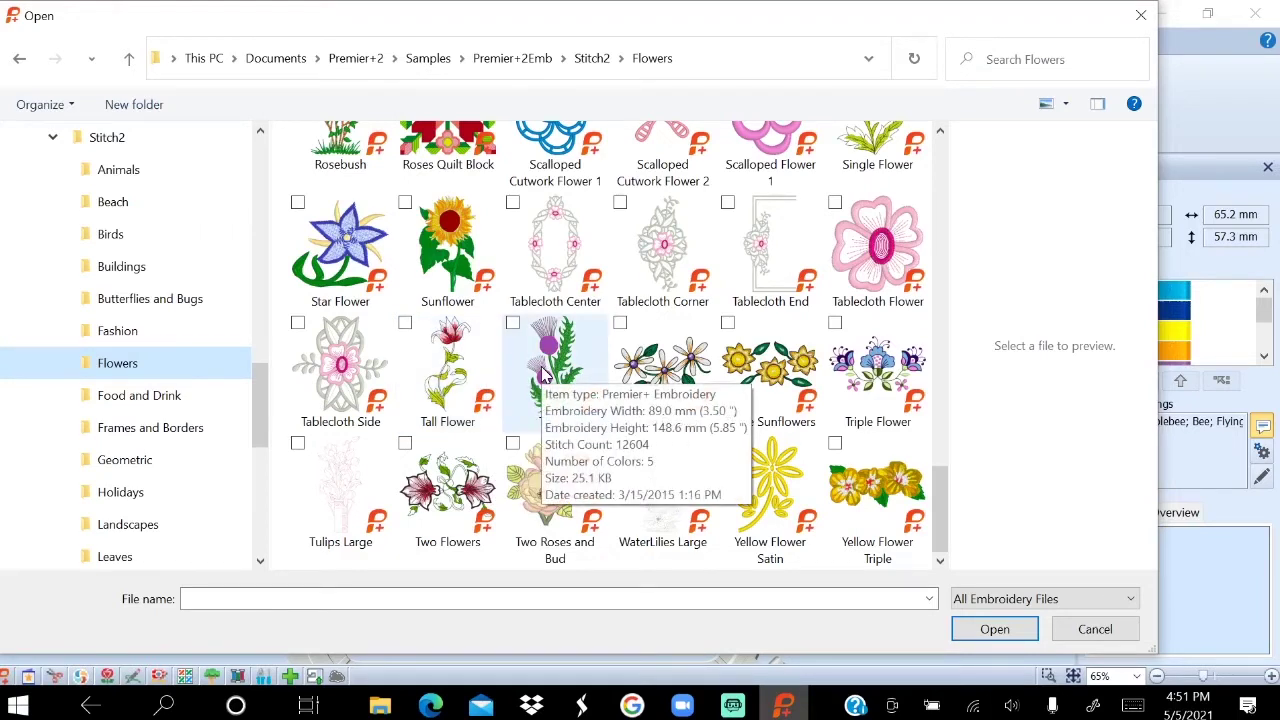
mouse_move(455, 370)
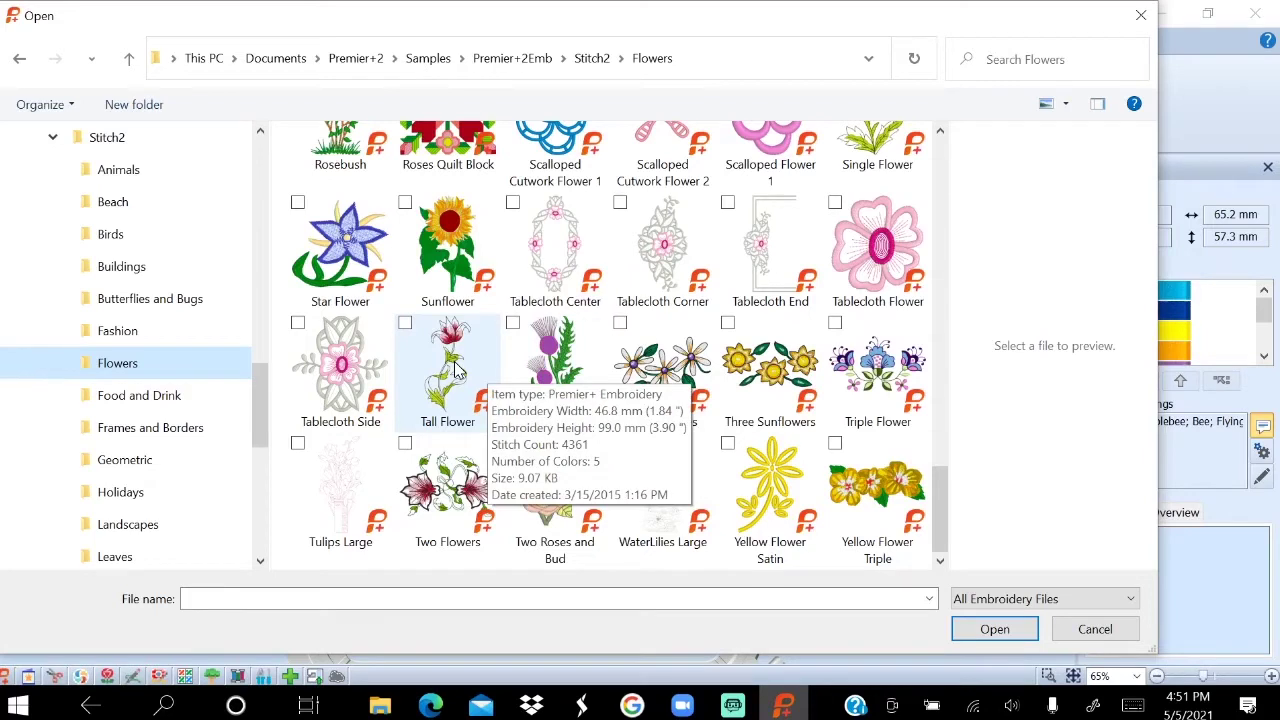
click(452, 372)
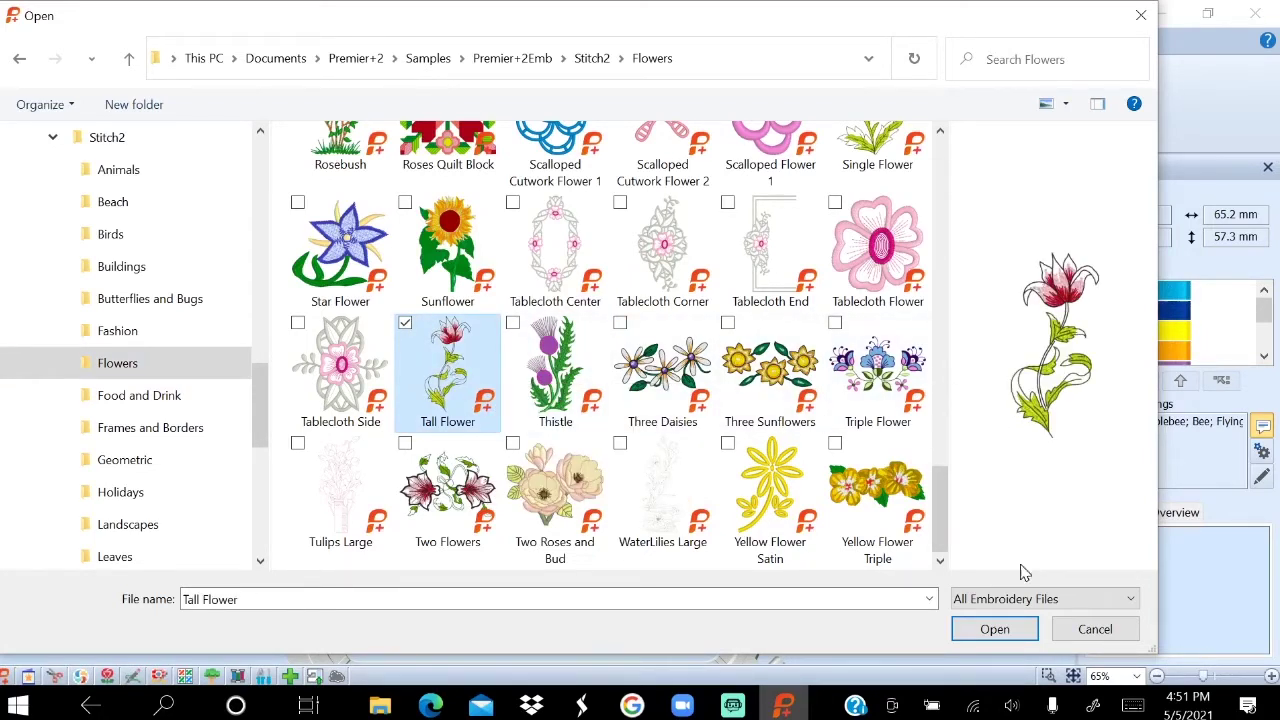
click(999, 629)
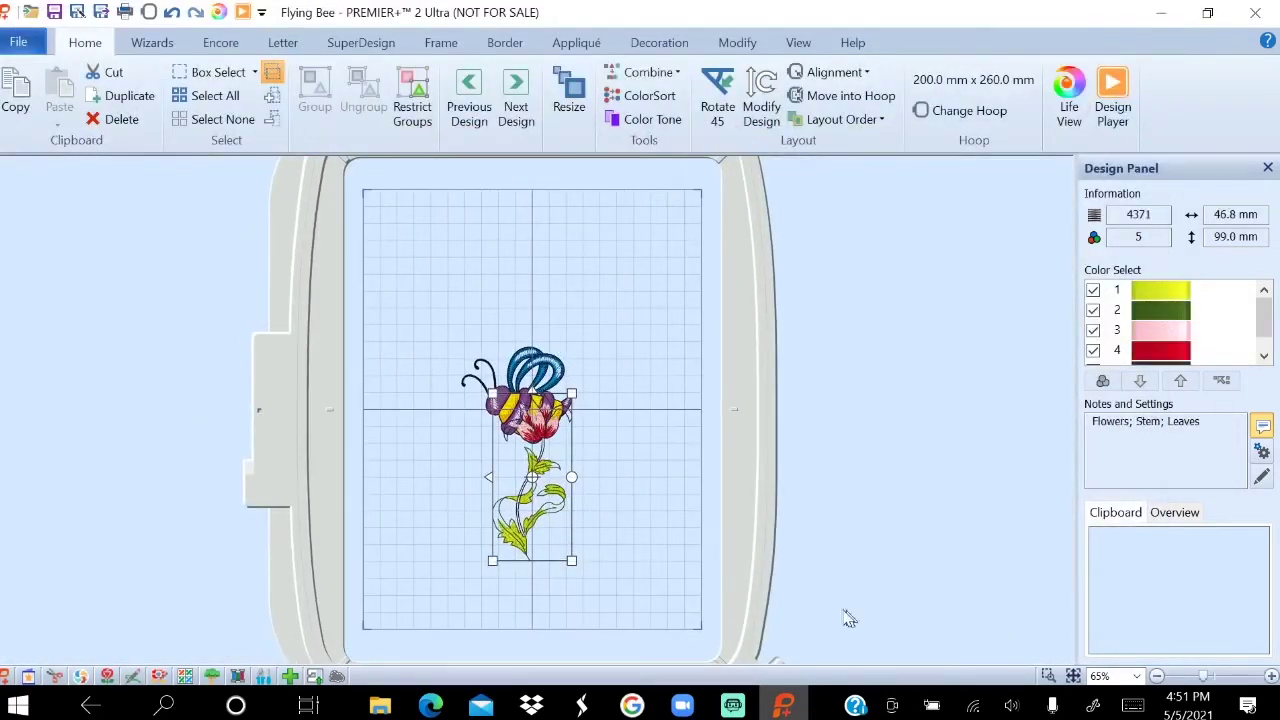
drag(552, 483, 438, 504)
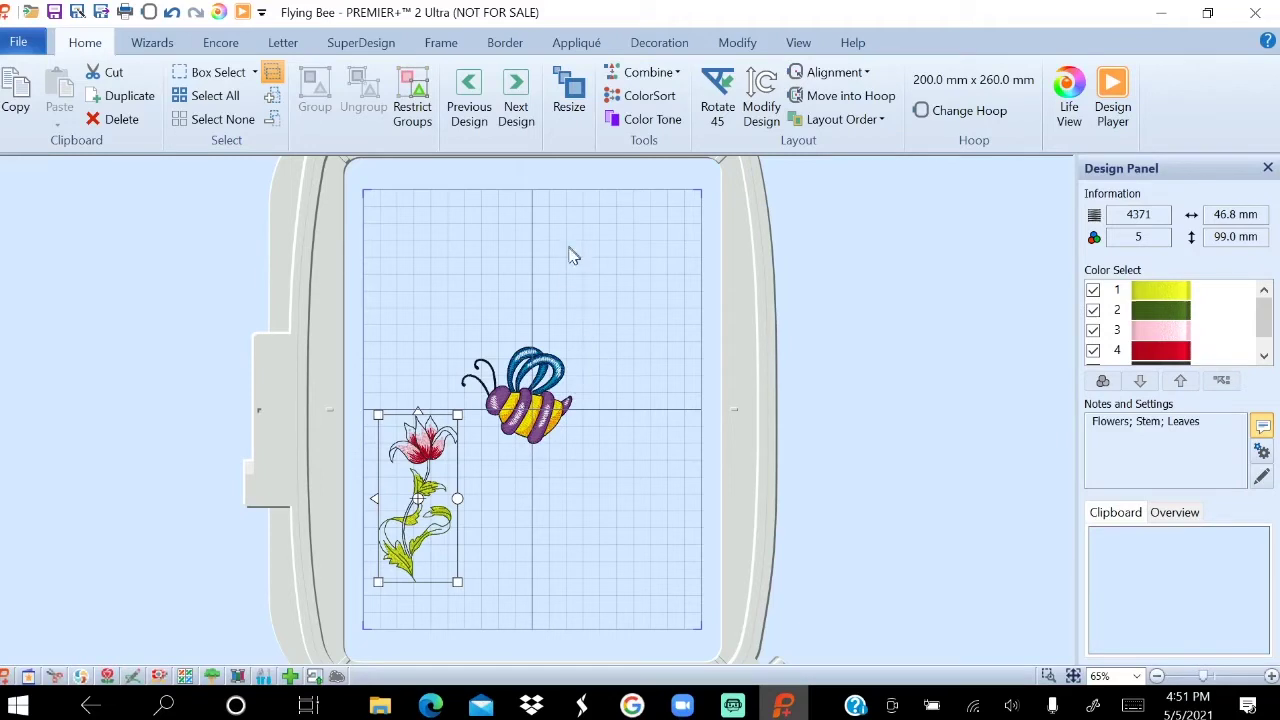
Scale the bee design up proportionally to about 131 × 115 mm without stitch recalculation, and undo the scaling.
click(543, 382)
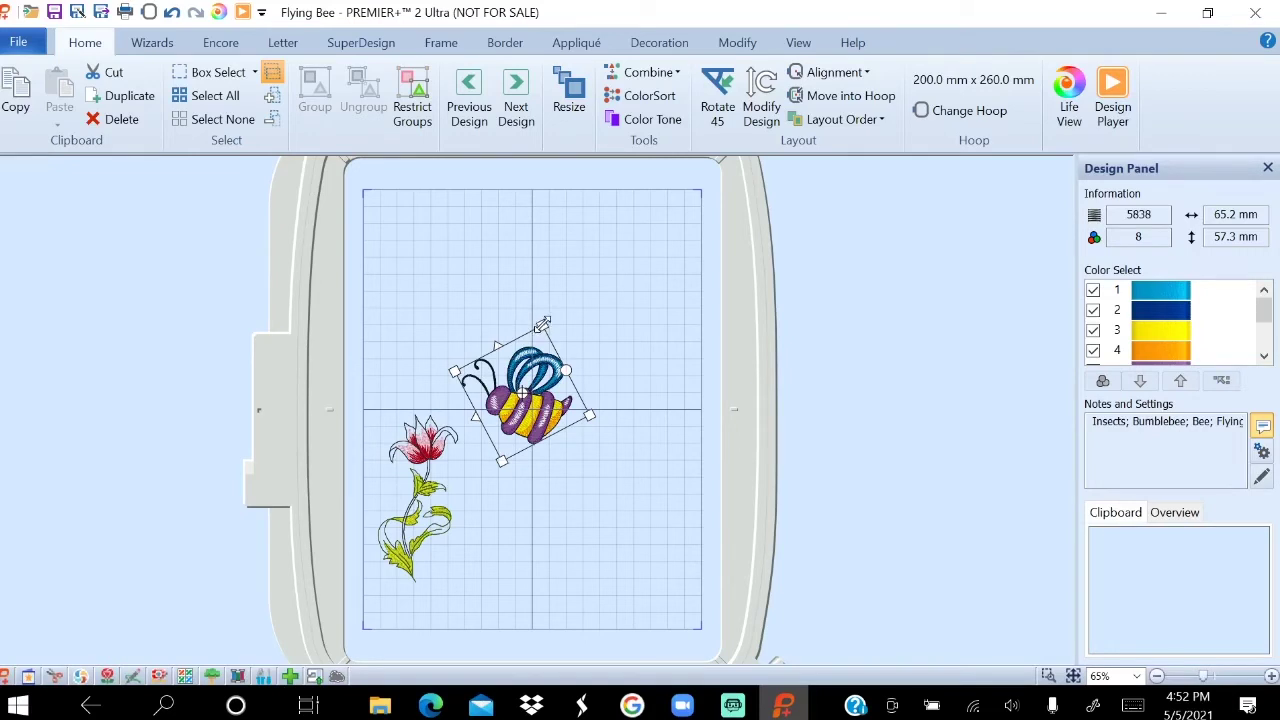
mouse_move(541, 325)
mouse_down()
mouse_move(565, 272)
mouse_move(558, 253)
mouse_move(547, 307)
mouse_up()
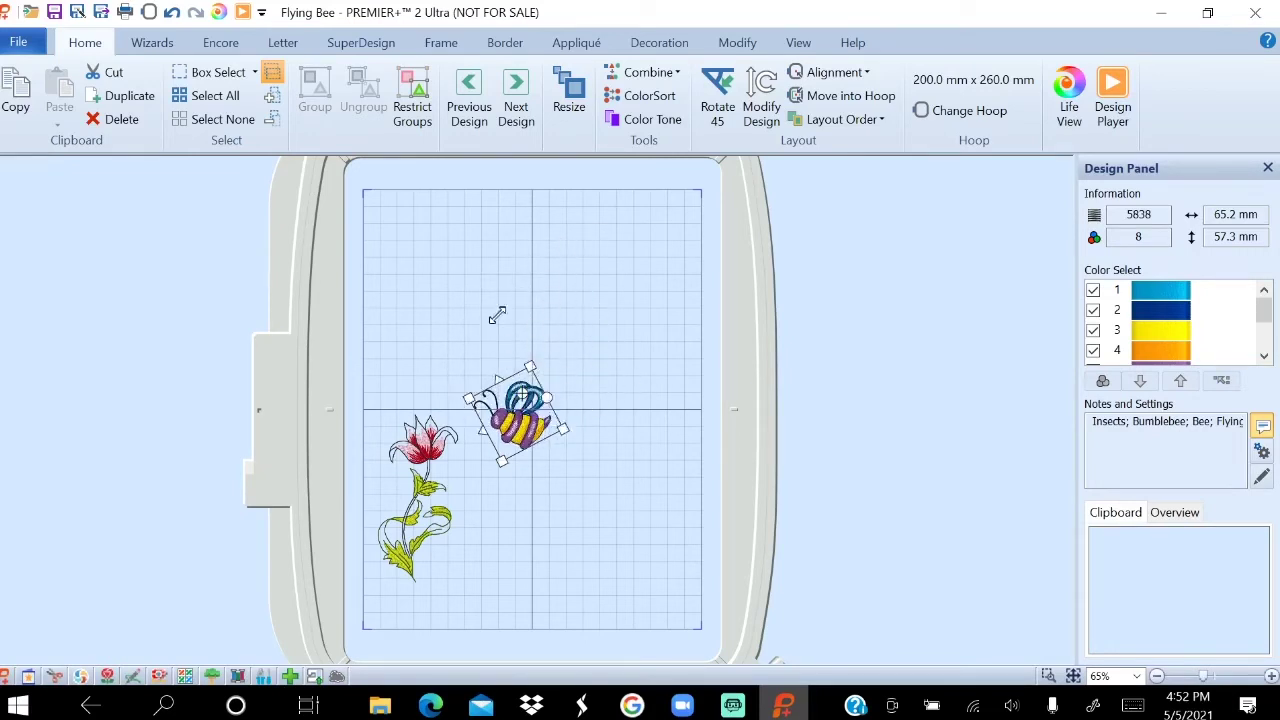
drag(619, 260, 667, 145)
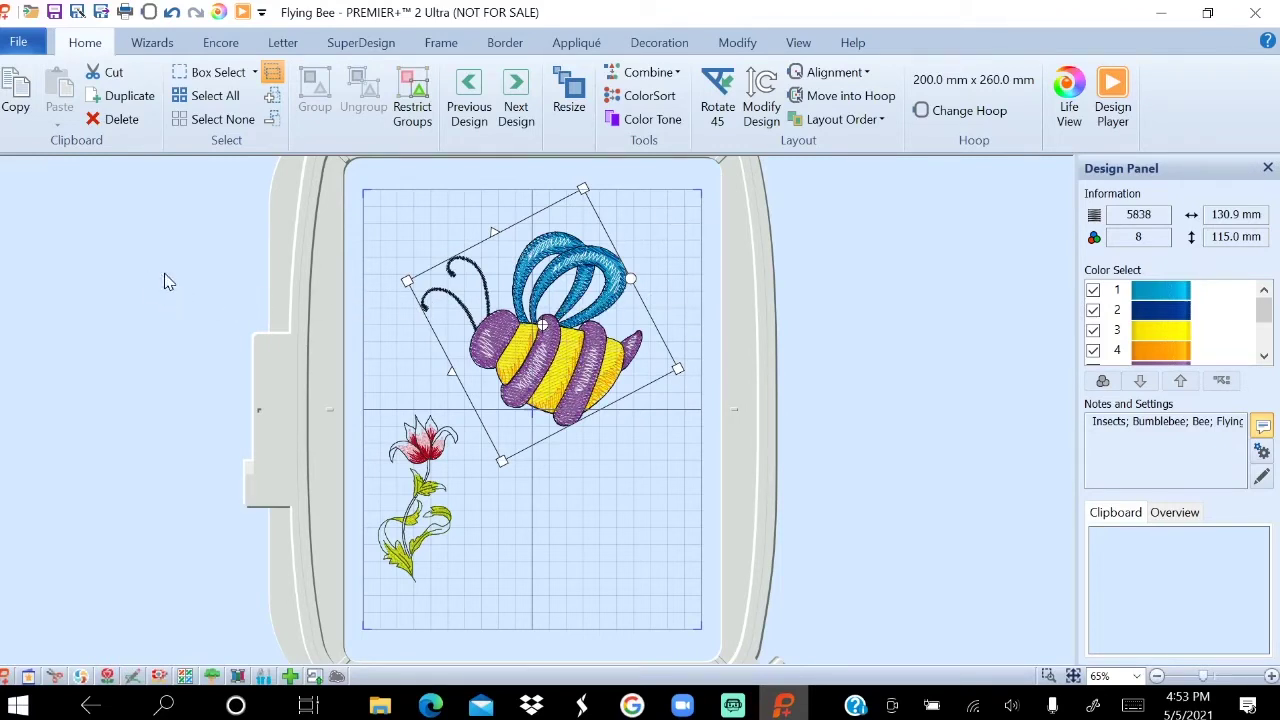
click(172, 14)
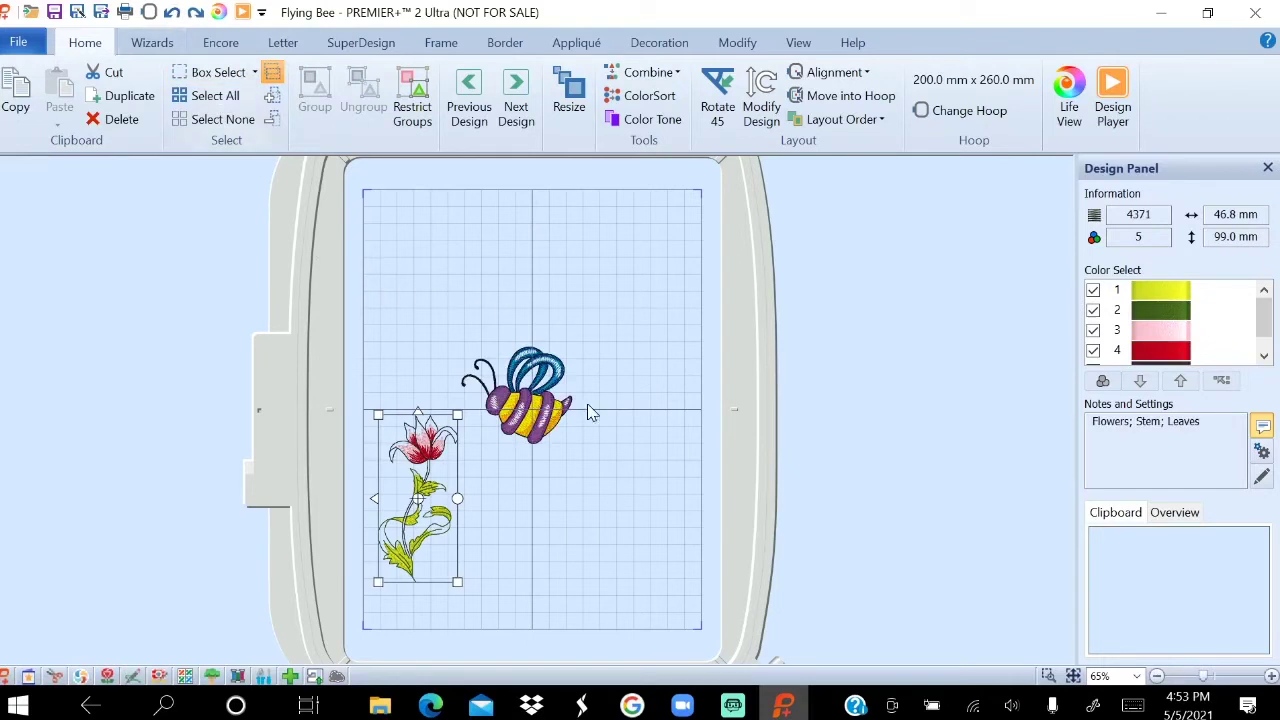
Turn on Resize for the bee design, enlarge it to about 115 × 101 mm and shrink it to about 35 × 30 mm.
click(532, 418)
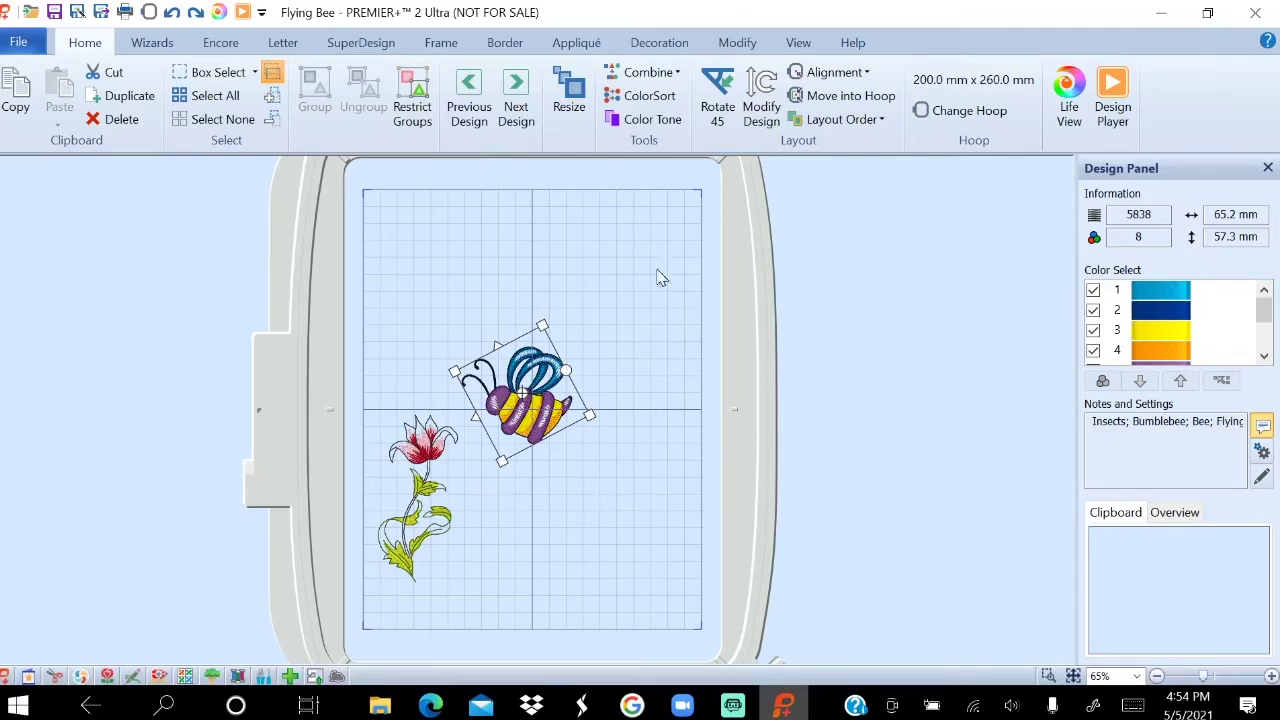
click(566, 90)
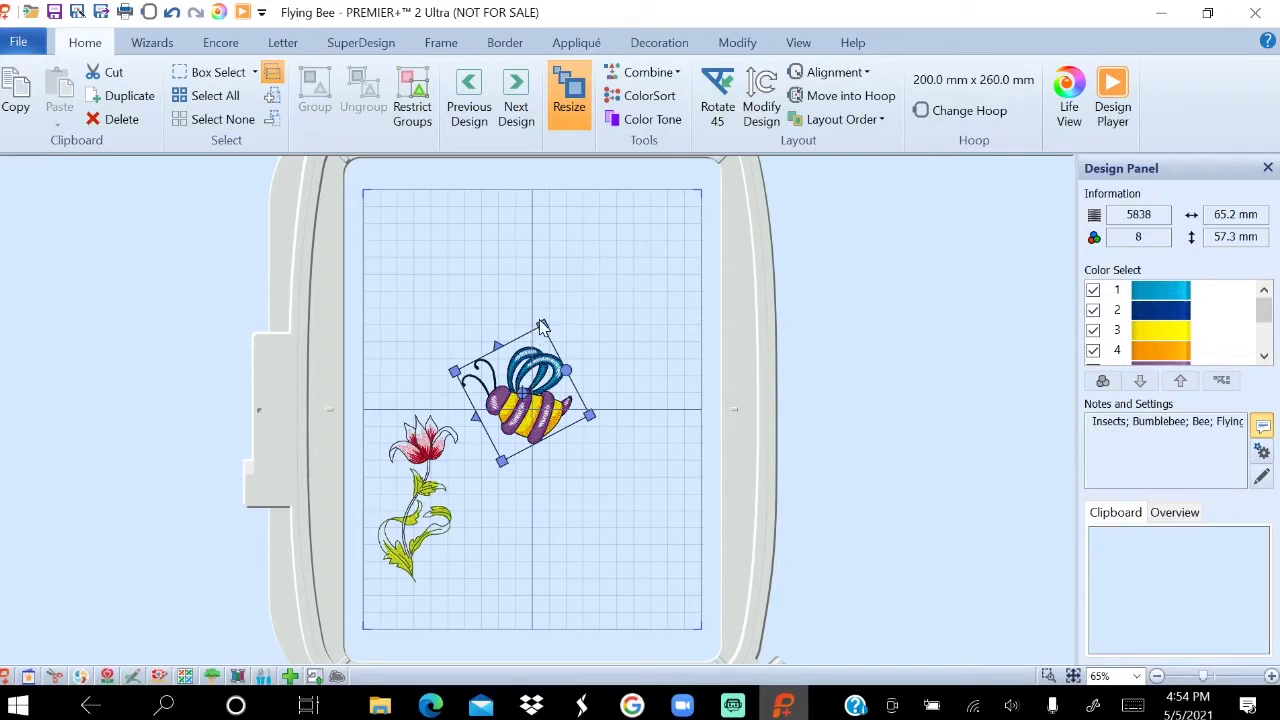
drag(541, 324, 618, 210)
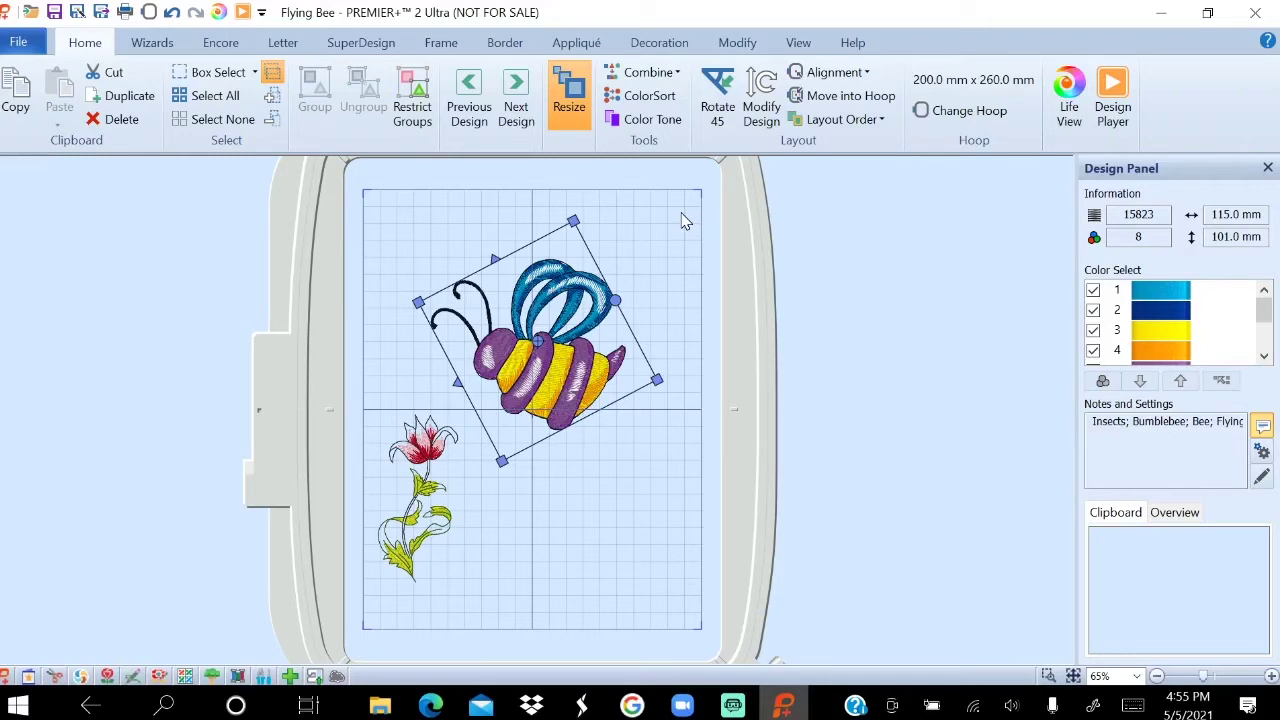
drag(573, 221, 541, 377)
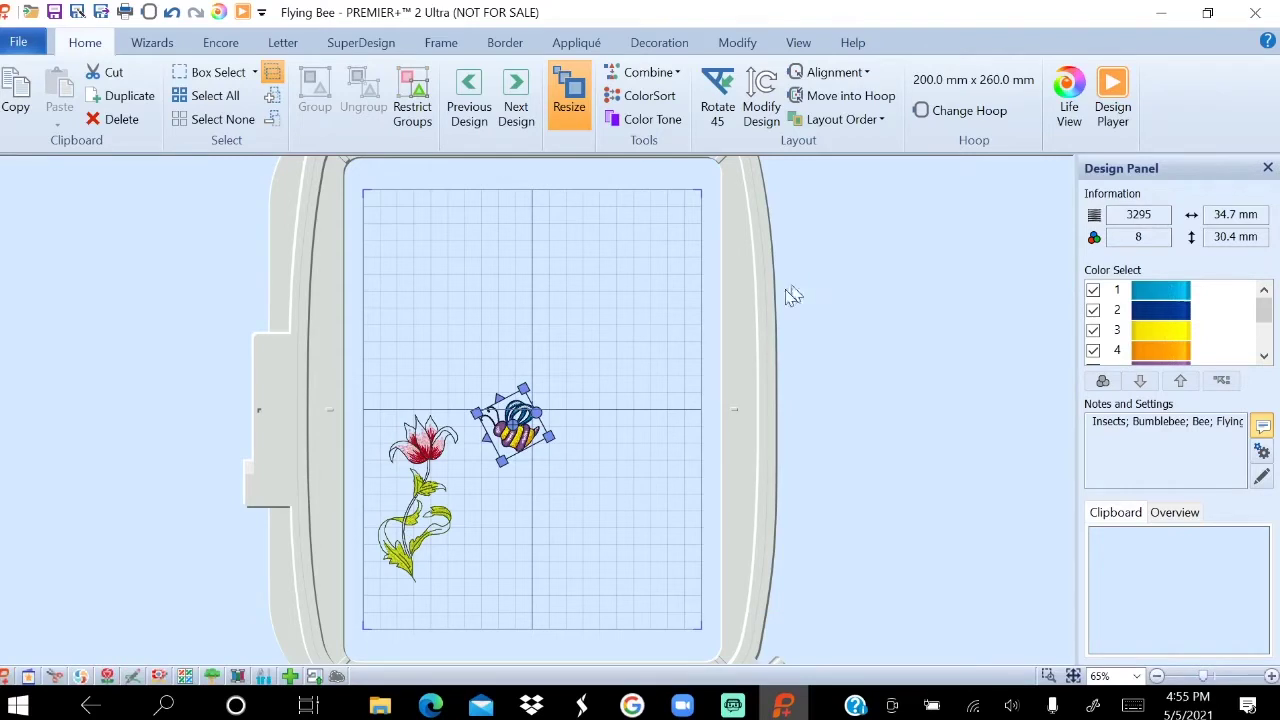
Move the bee to the hoop's upper-right area and the Tall Flower closer to the hoop's center.
drag(533, 432, 641, 273)
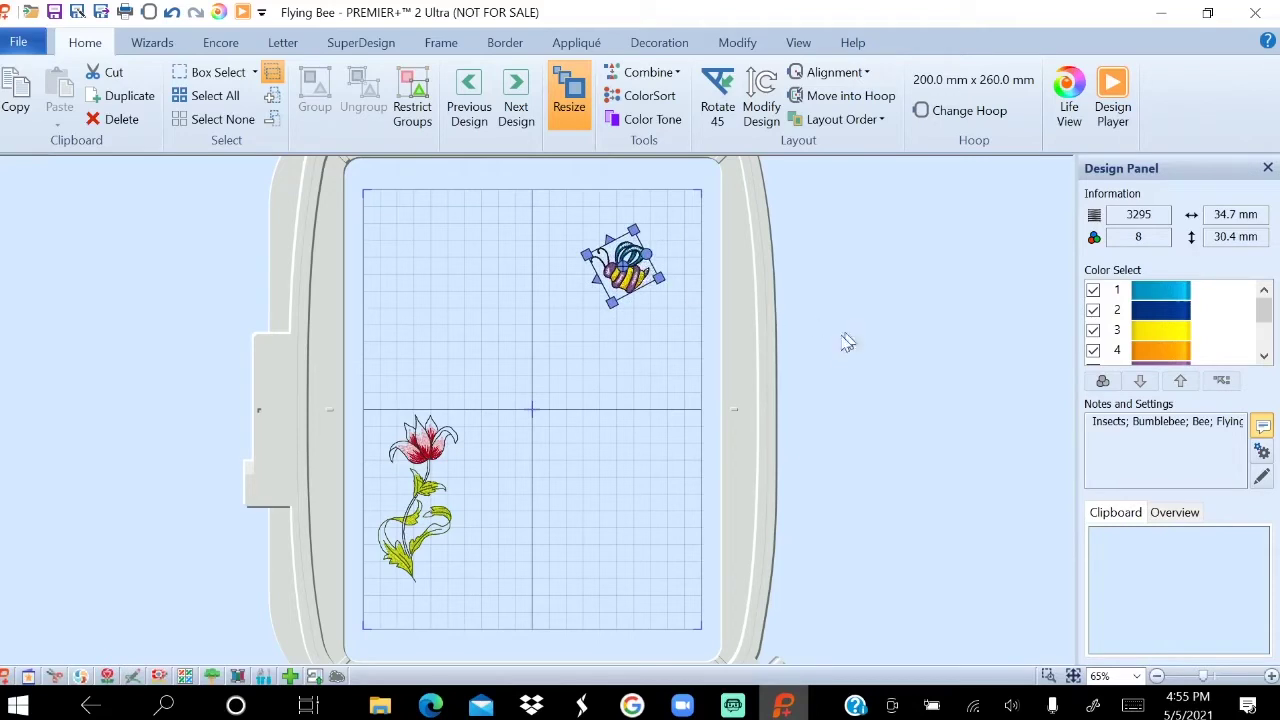
click(412, 490)
drag(449, 454, 507, 392)
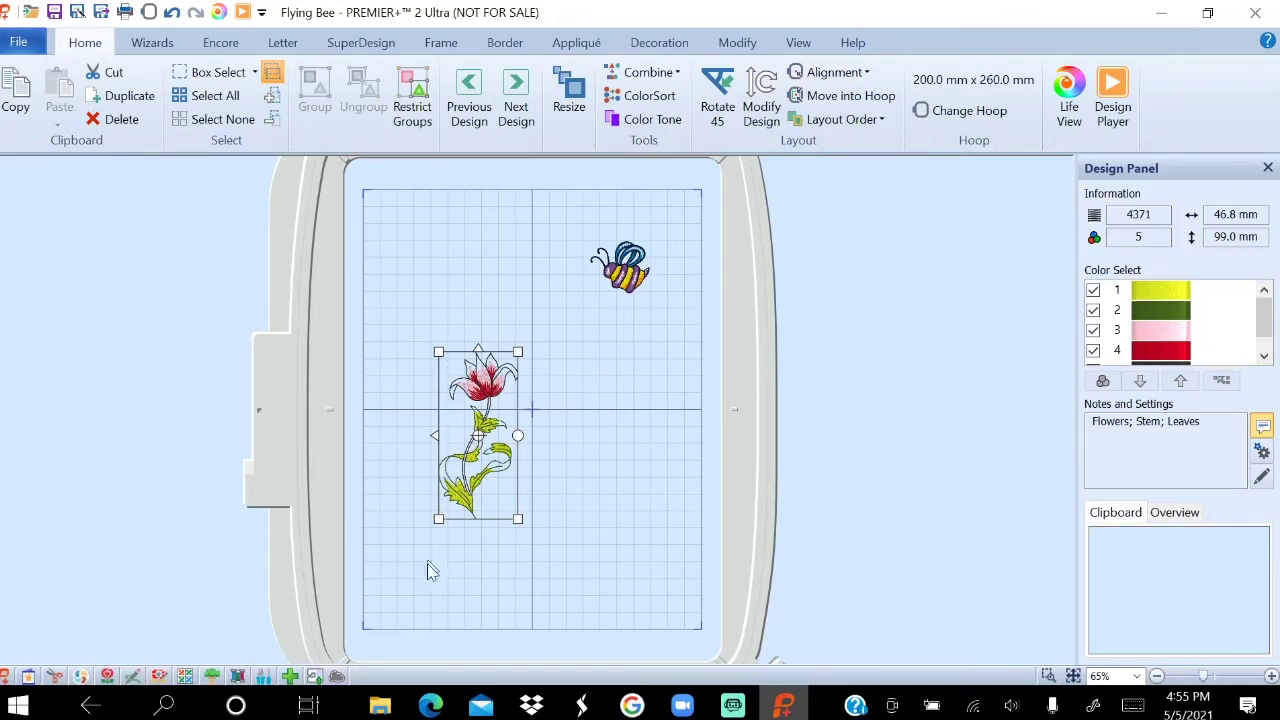
Turn on Resize for the Tall Flower, enlarge it to about 84 × 178 mm and center it in the hoop.
click(575, 88)
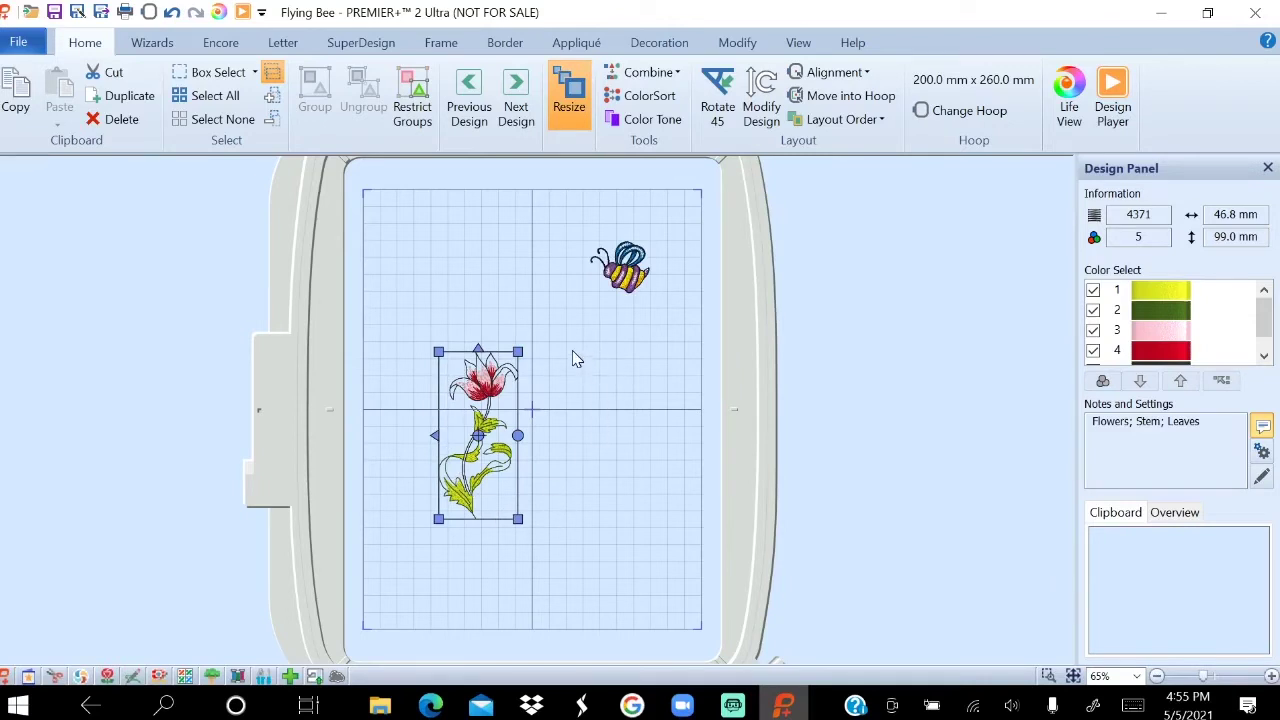
drag(517, 352, 581, 217)
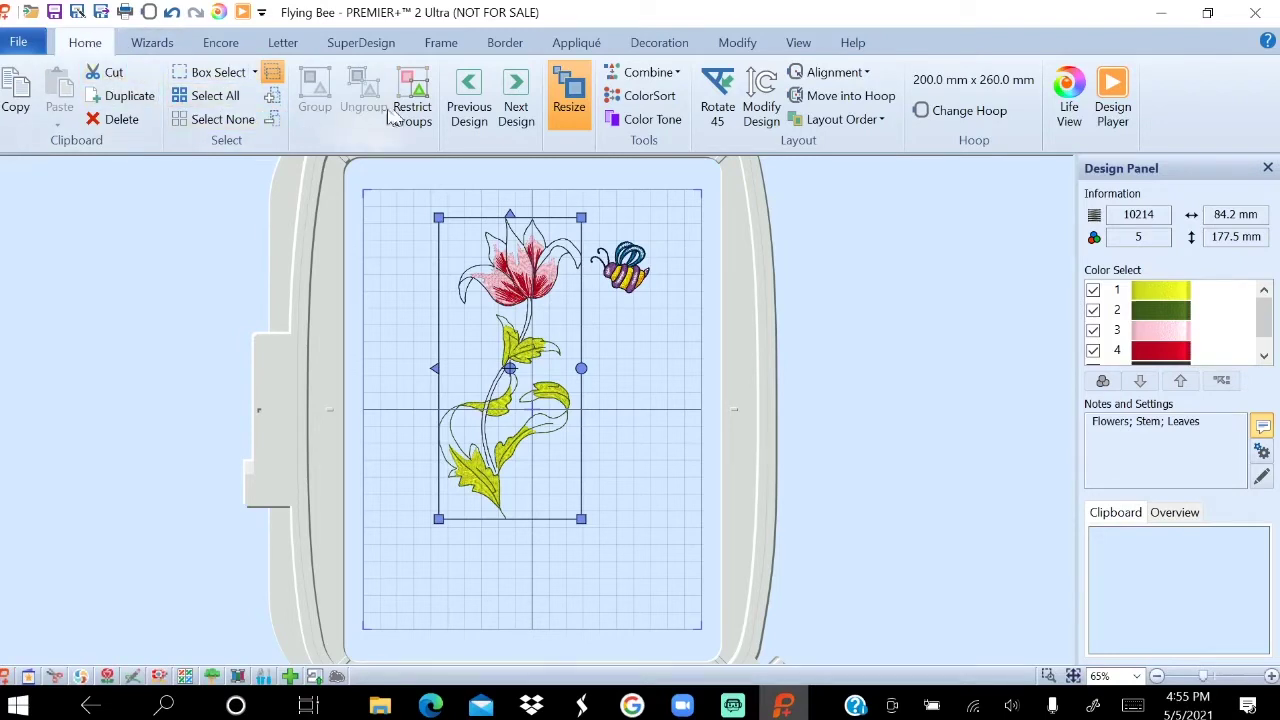
click(866, 76)
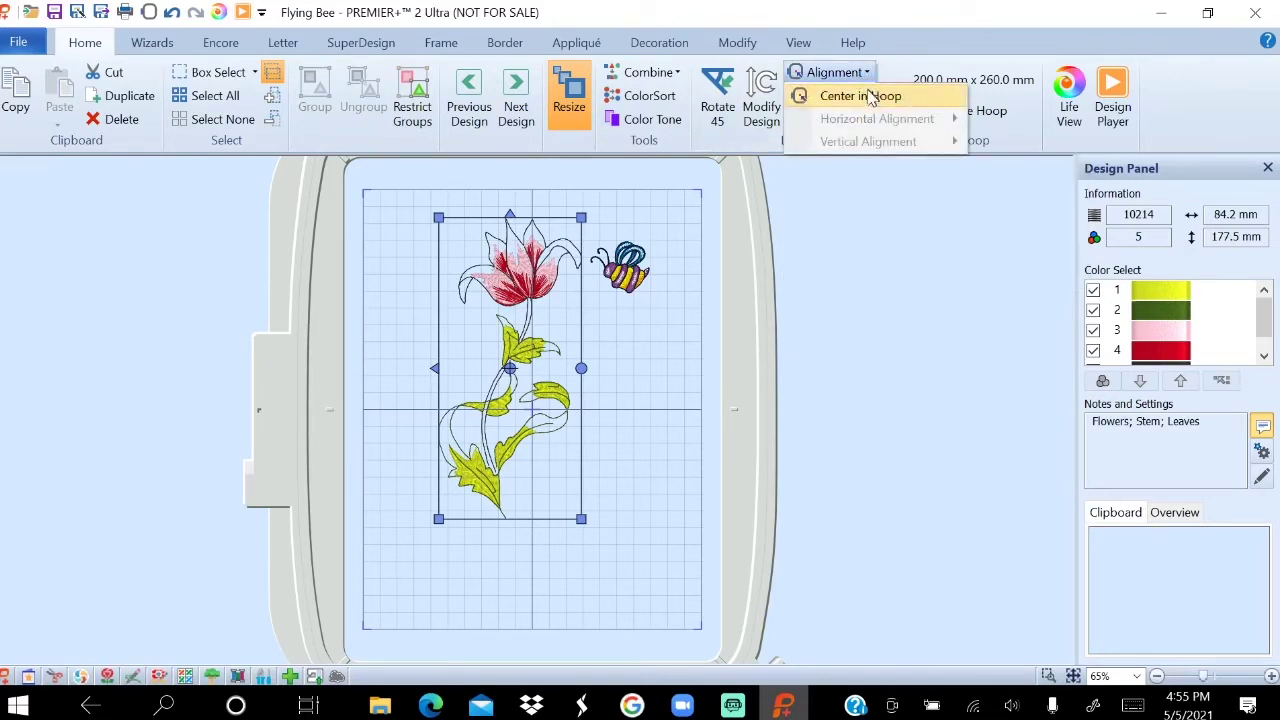
click(875, 98)
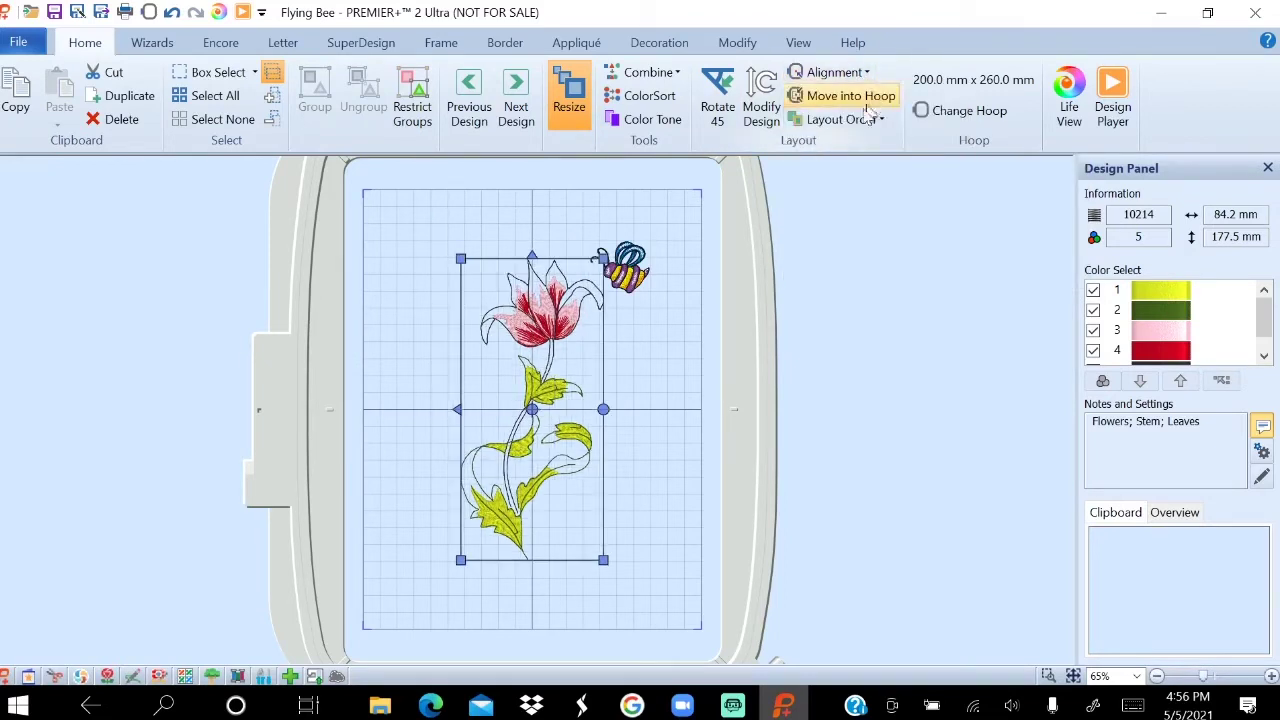
Move the bee to the right of the flower head, then onto the petals so the two designs overlap.
click(640, 285)
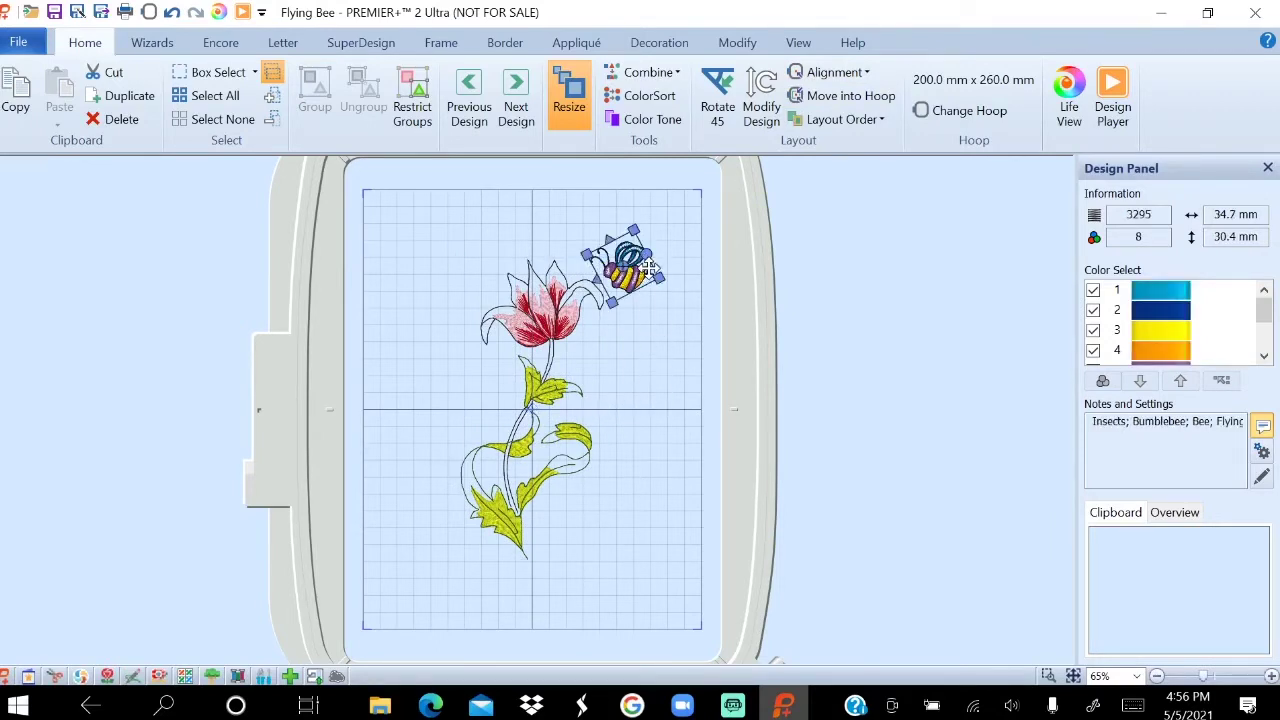
drag(646, 270, 650, 352)
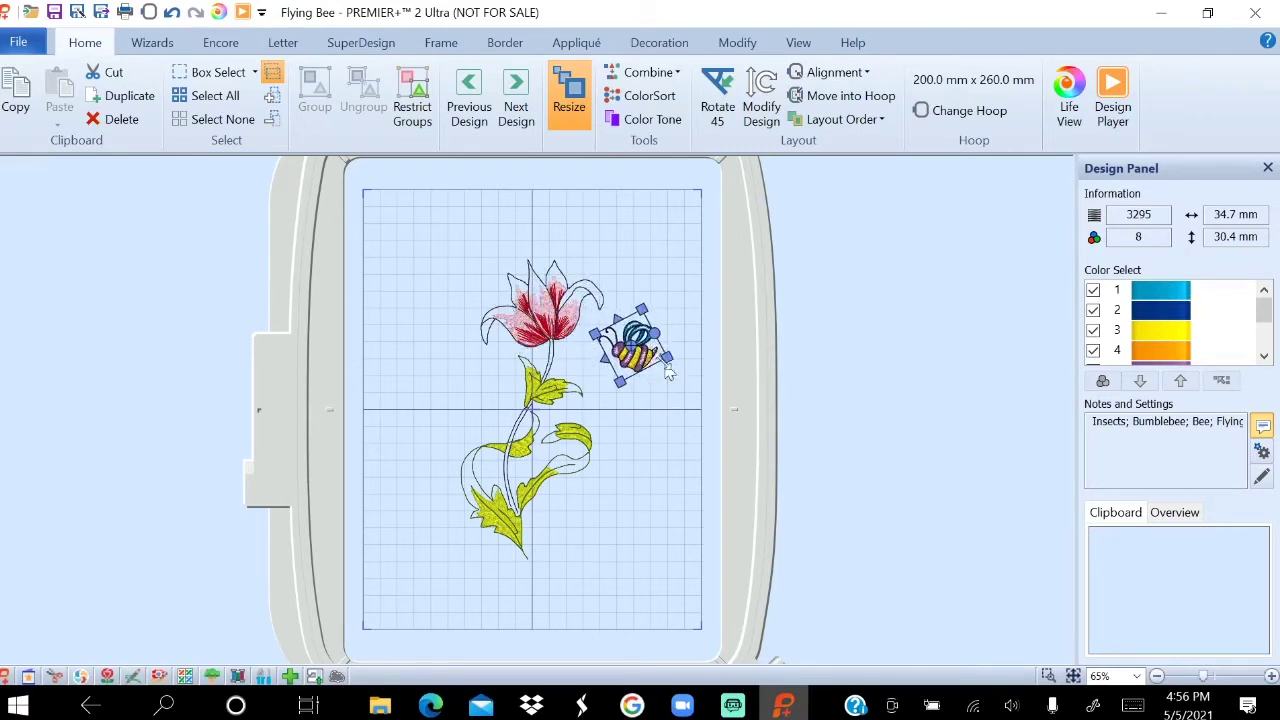
drag(639, 351, 545, 314)
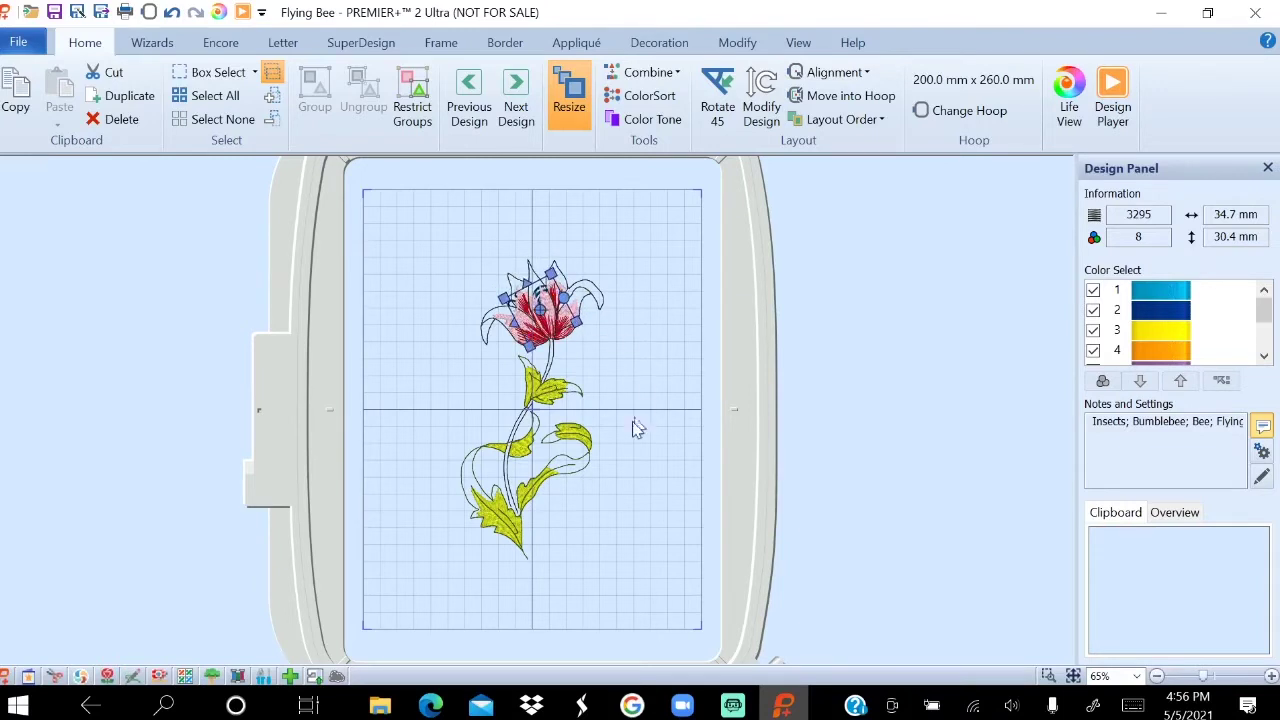
Clear the selection and cycle through the designs until the bee beneath the flower head is selected.
click(643, 335)
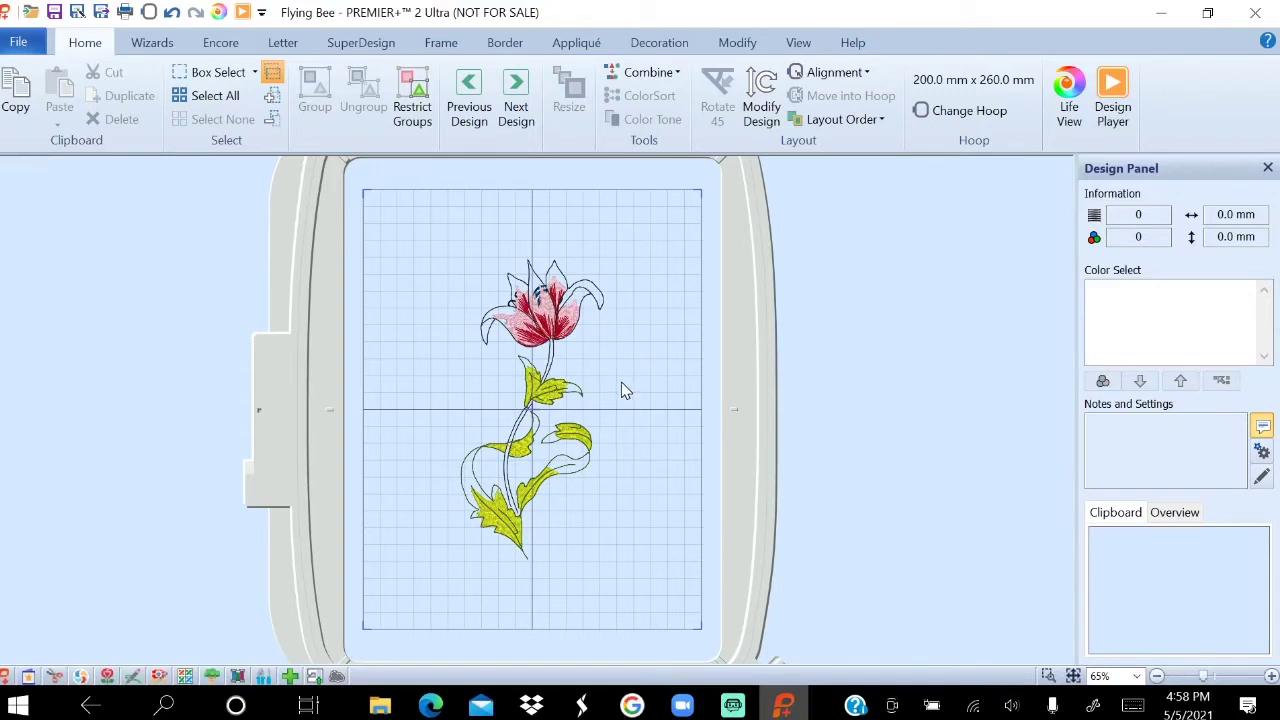
click(517, 96)
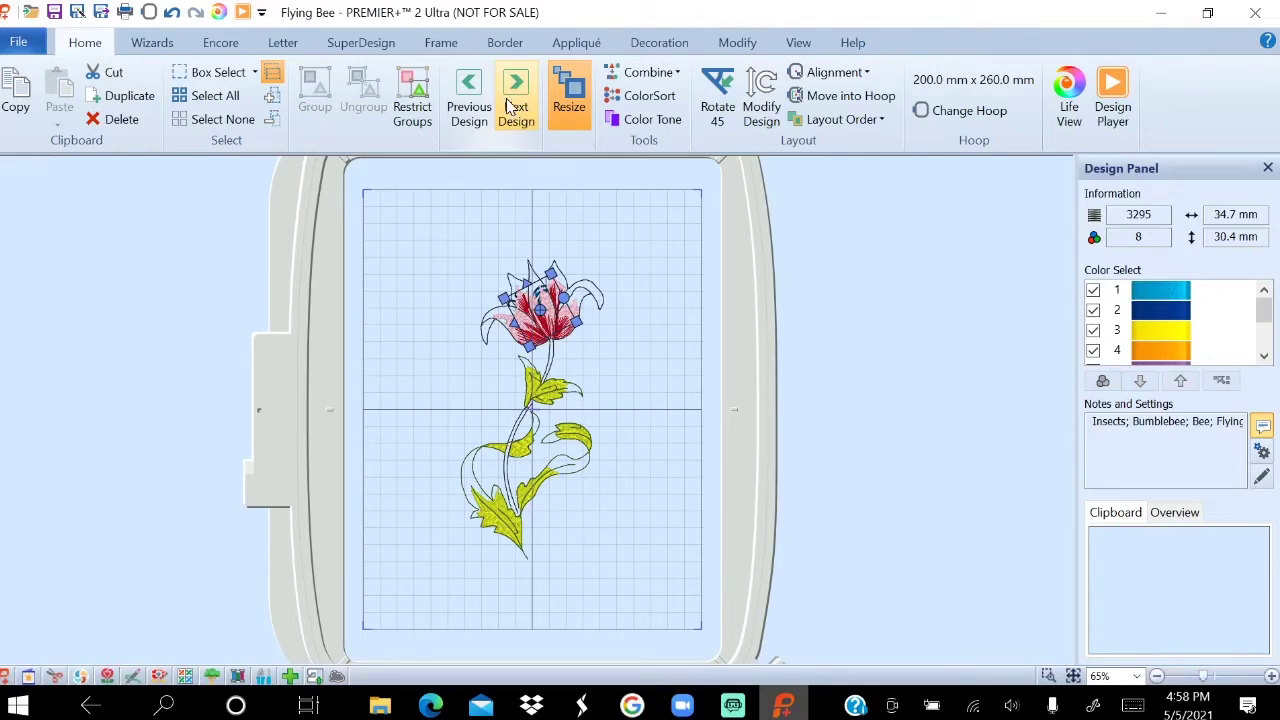
click(516, 90)
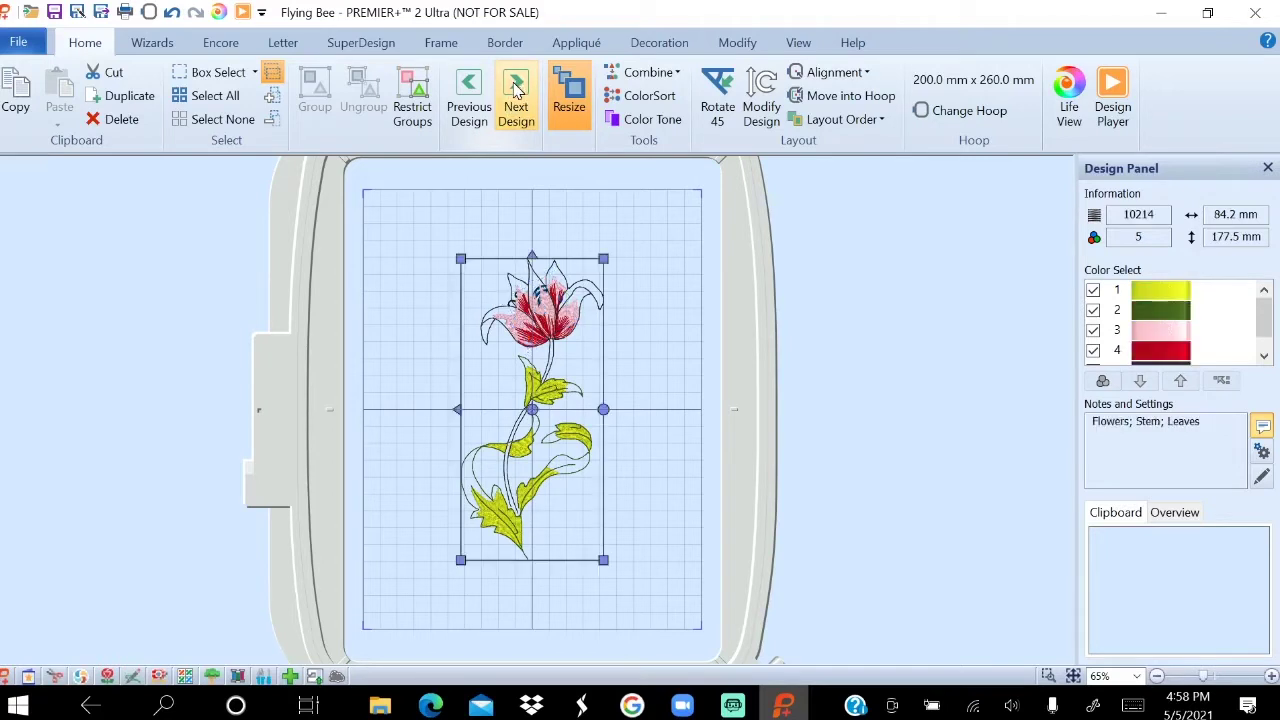
click(516, 90)
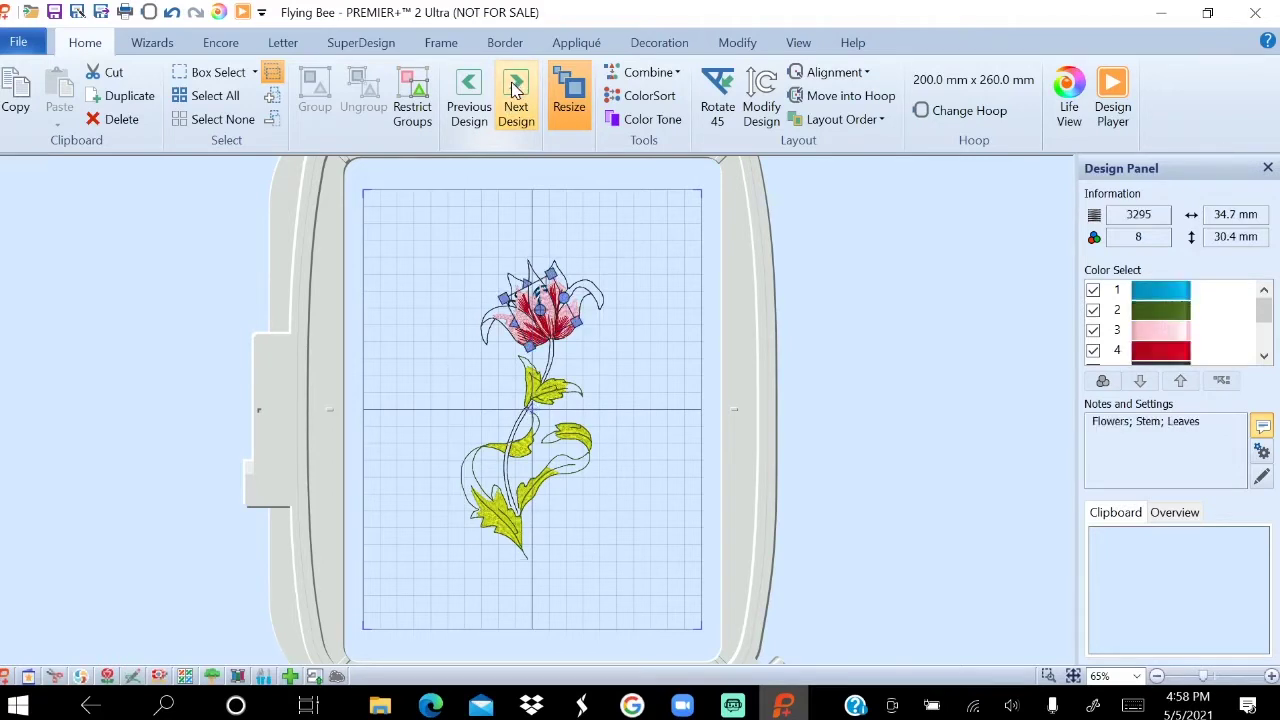
Move the bee onto the leaves right of the stem, bring it forwards in the layout order, and adjust its position between the leaves.
drag(549, 295, 634, 238)
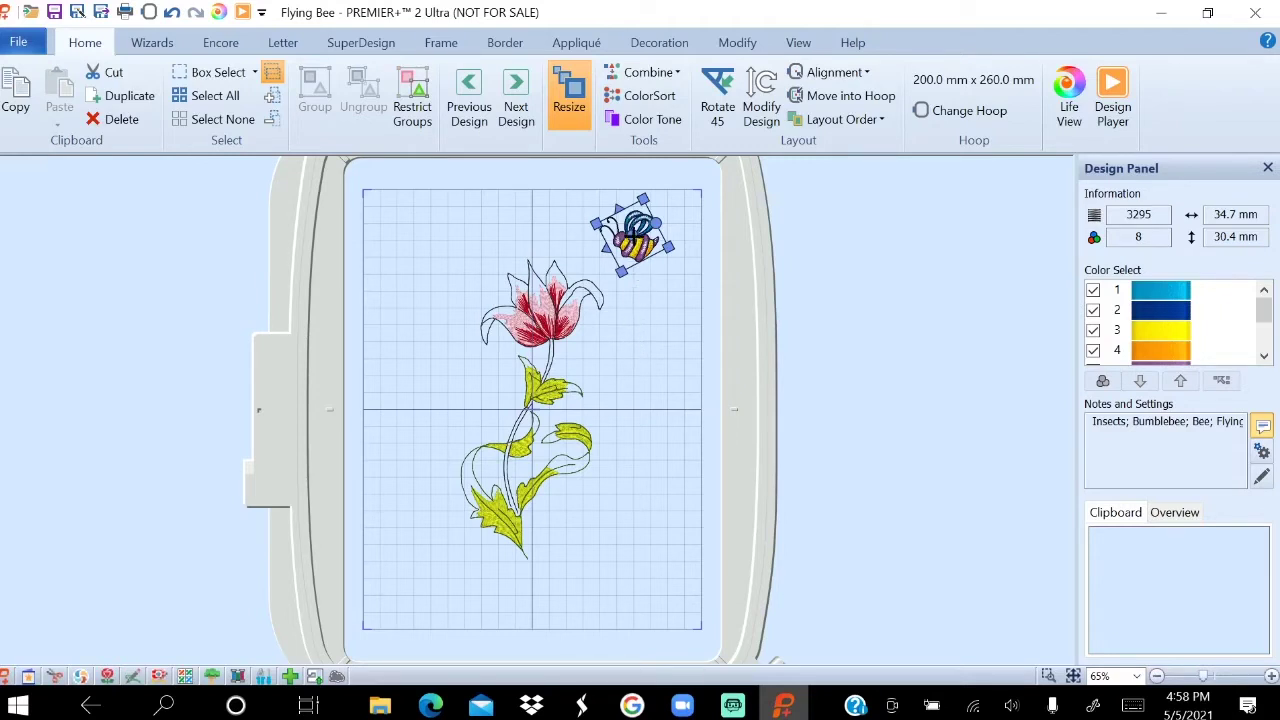
drag(640, 240, 599, 277)
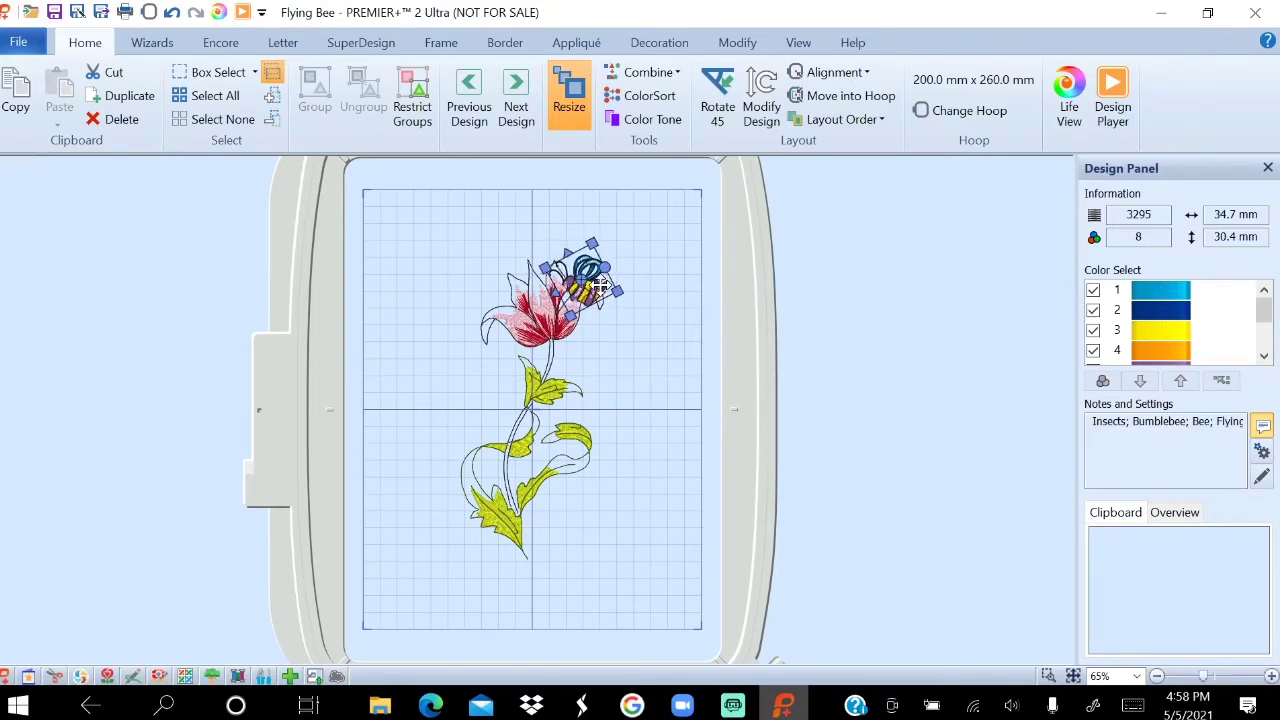
drag(598, 286, 590, 433)
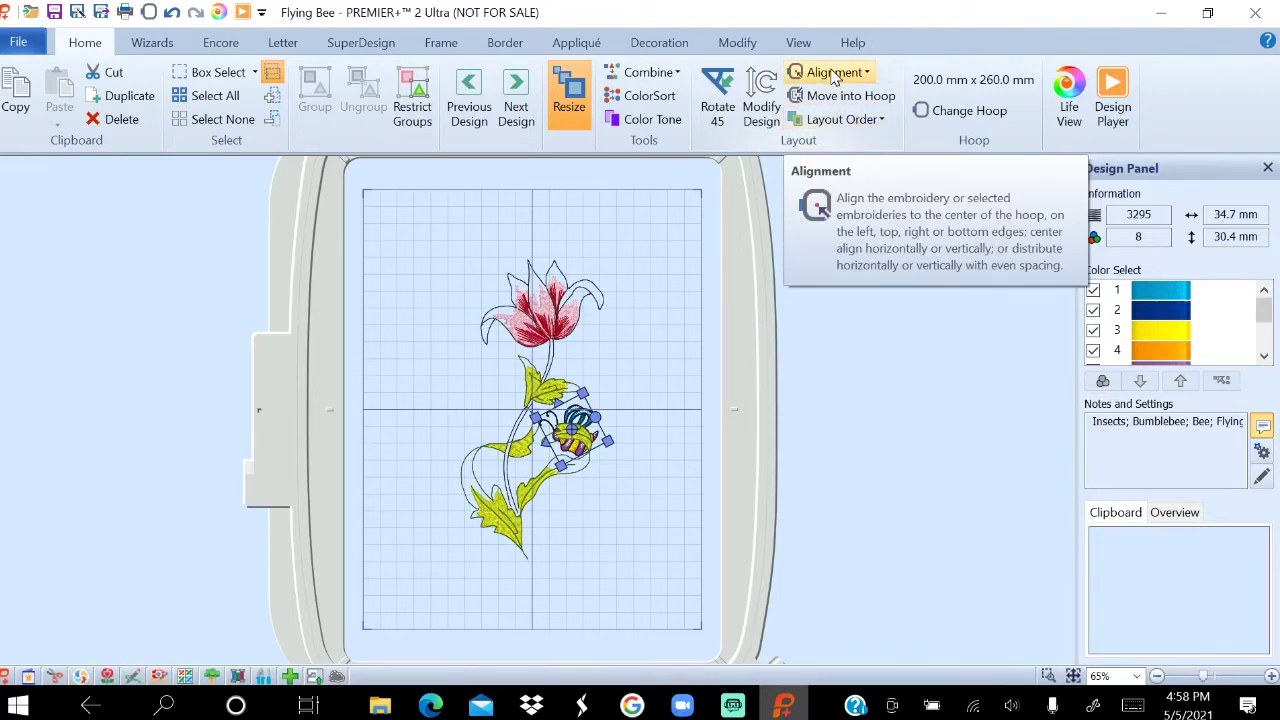
click(843, 121)
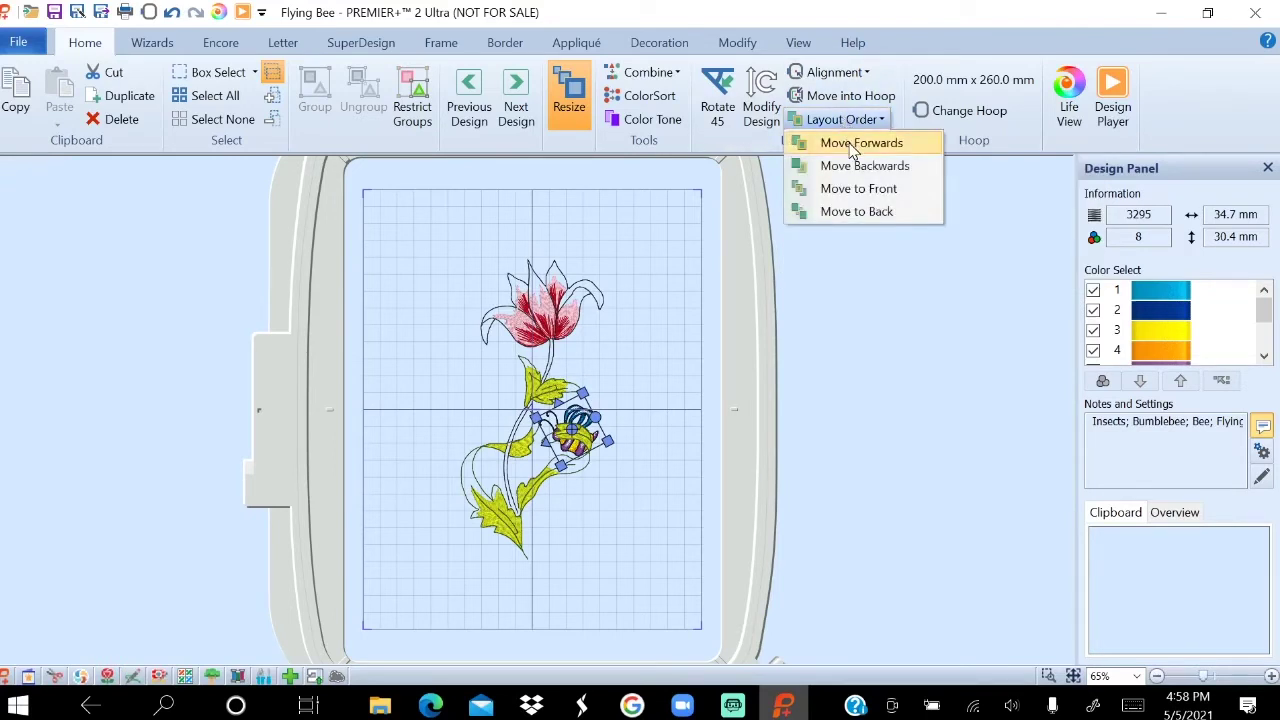
click(849, 142)
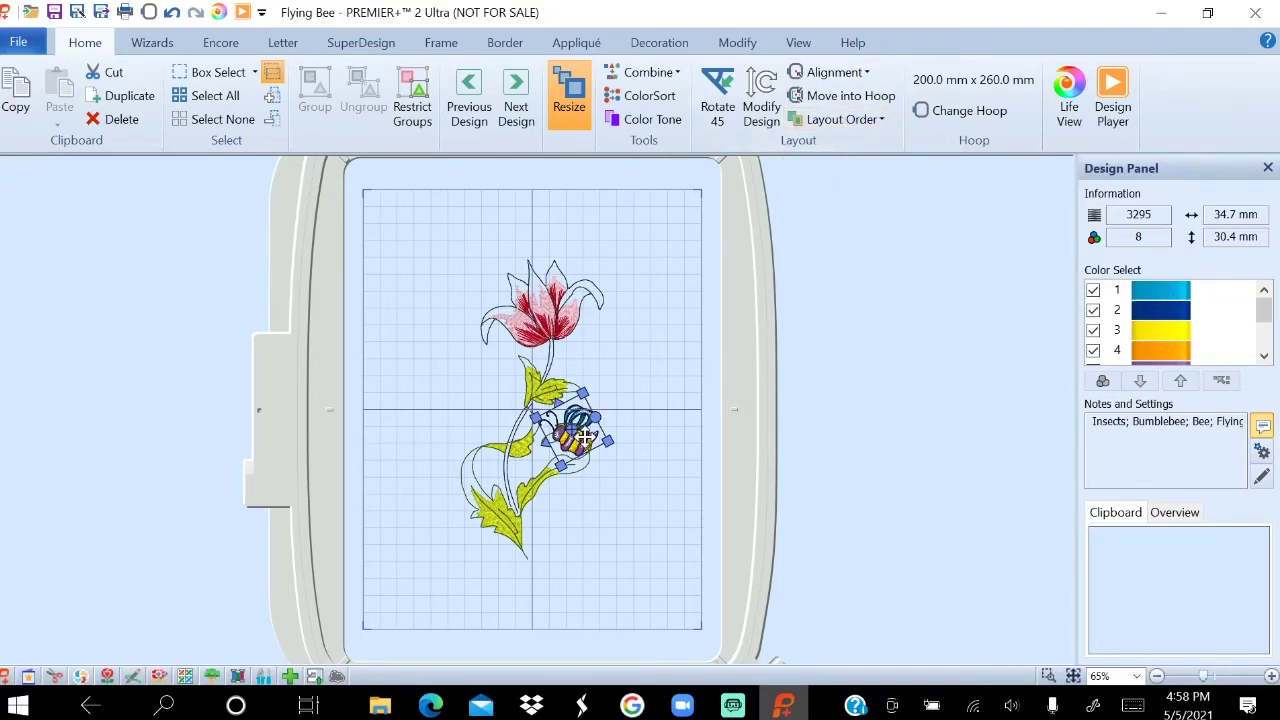
mouse_move(605, 432)
mouse_down()
mouse_move(683, 405)
mouse_move(668, 365)
mouse_move(600, 312)
mouse_move(598, 437)
mouse_move(616, 390)
mouse_move(610, 410)
mouse_up()
click(643, 330)
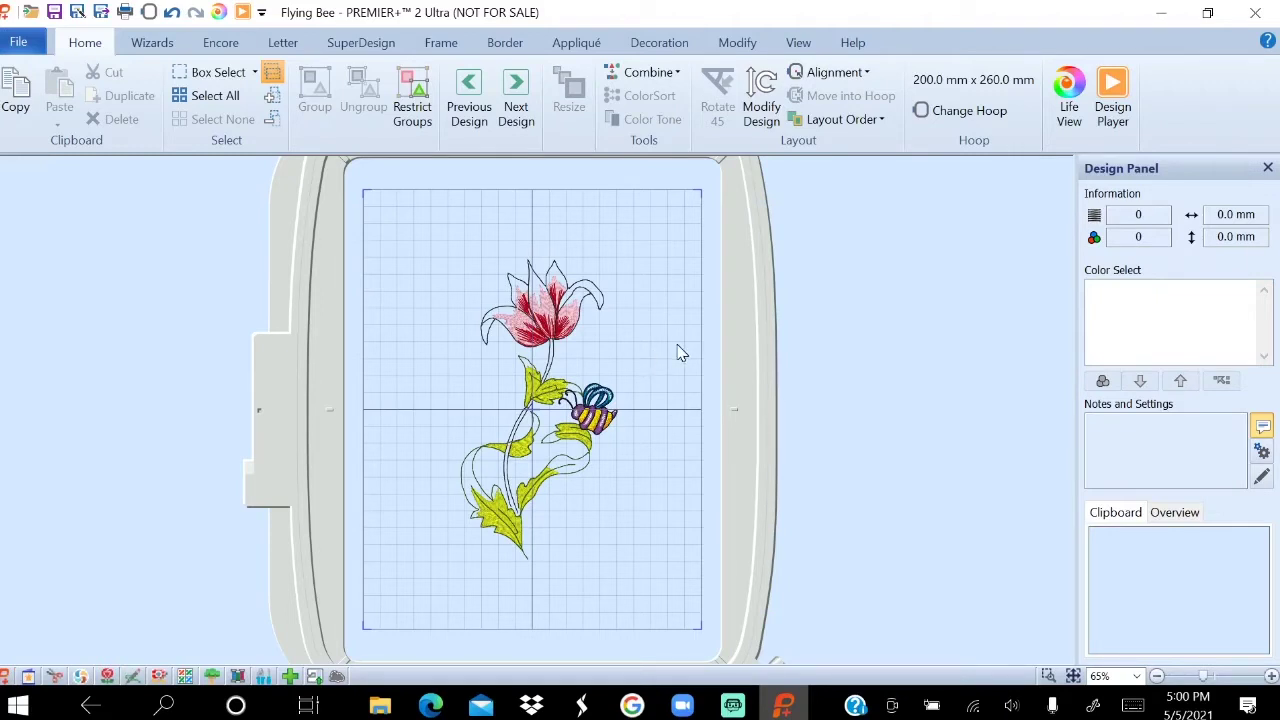
click(844, 121)
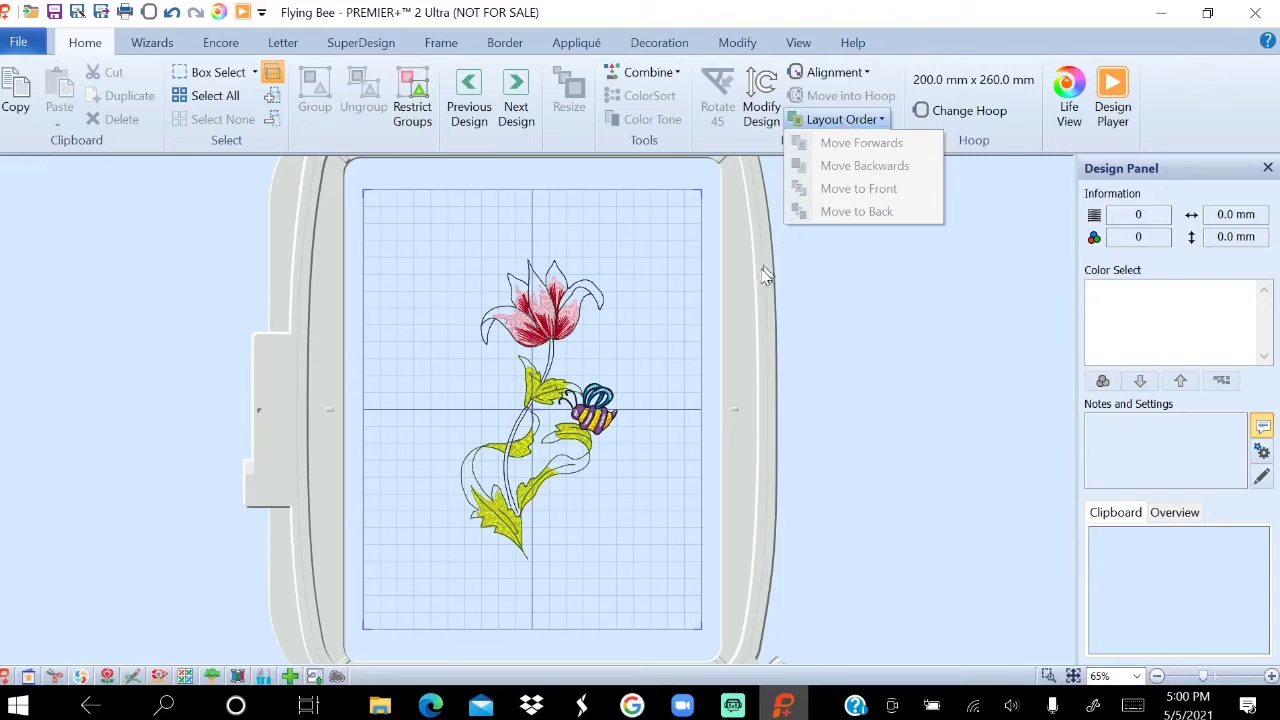
click(676, 313)
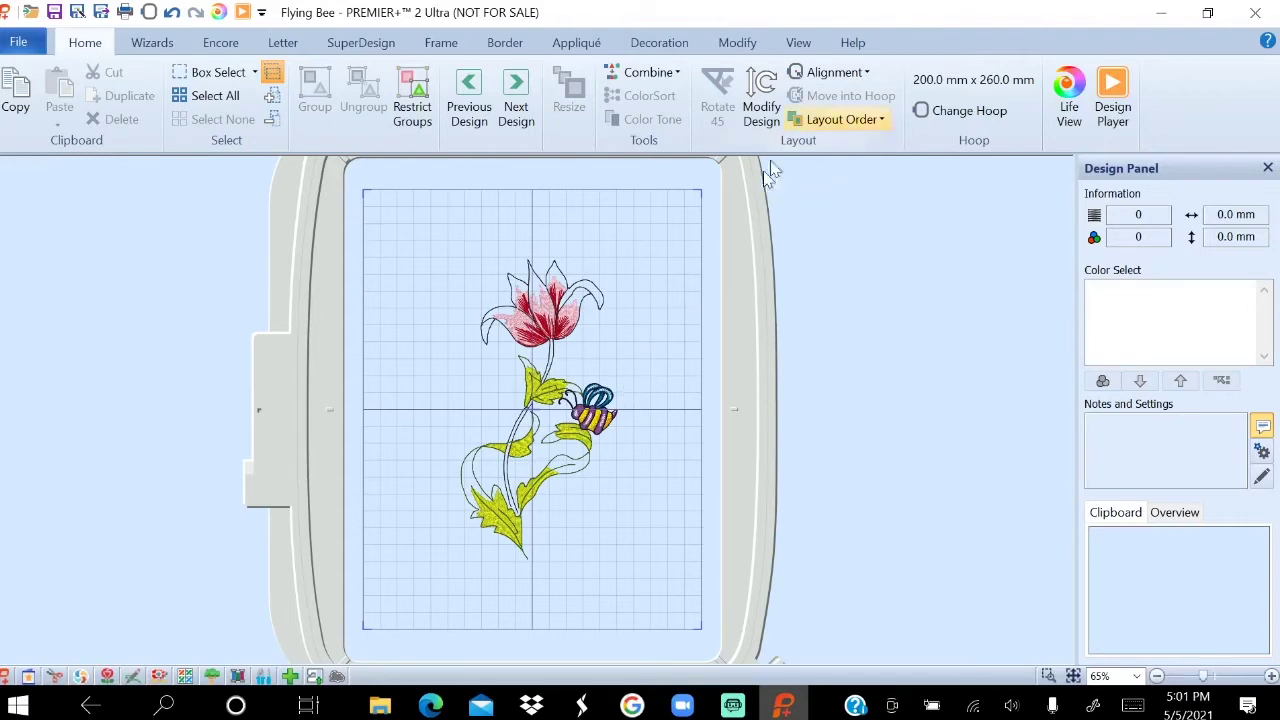
click(562, 312)
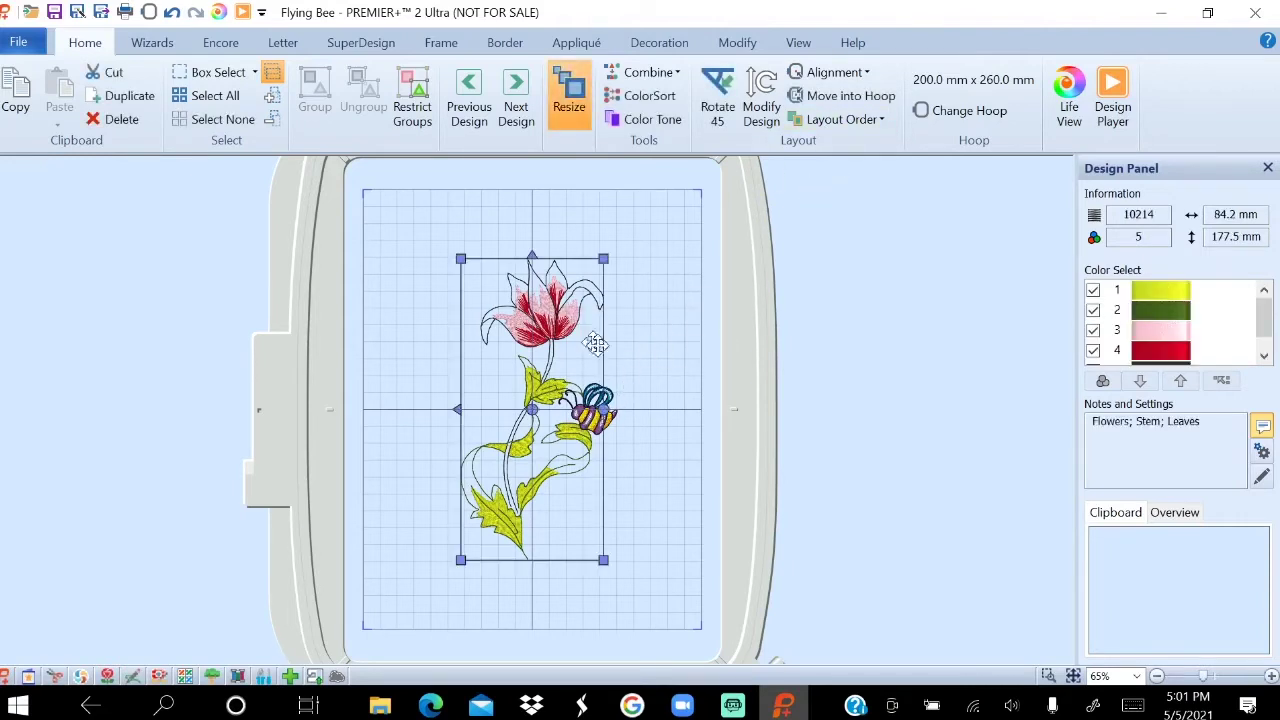
click(668, 350)
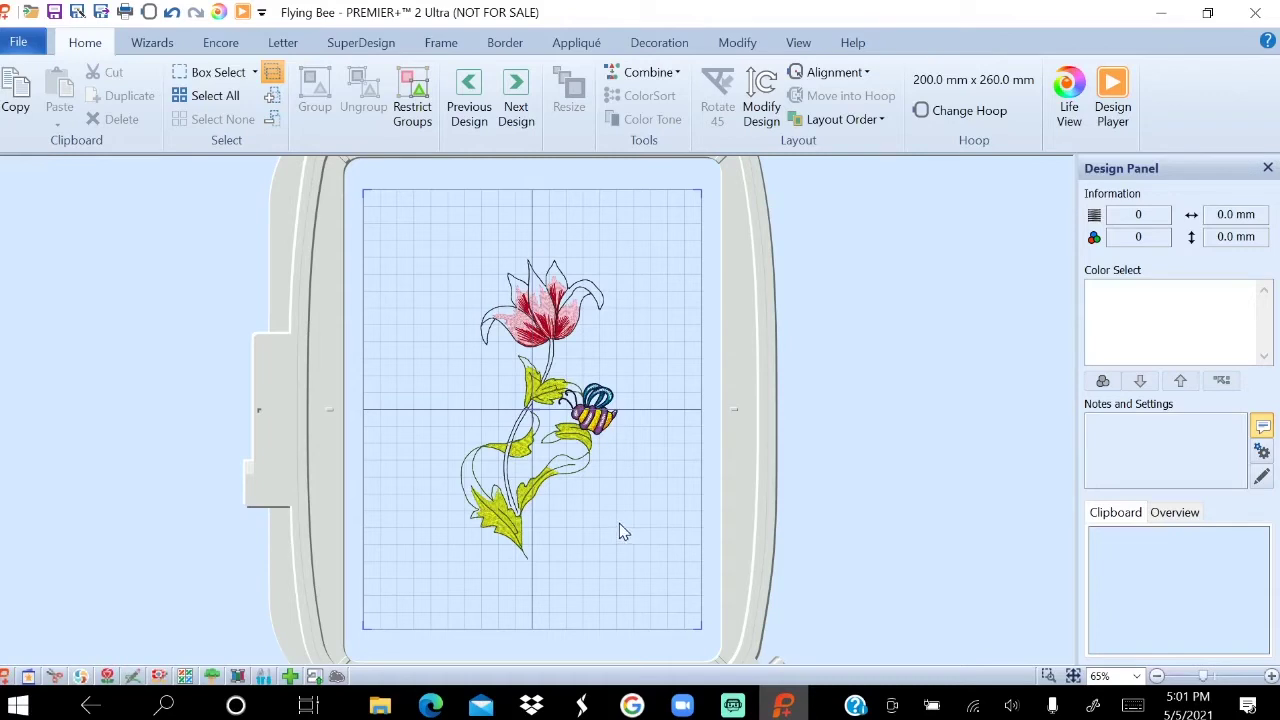
Nudge the Tall Flower slightly to the left and cycle the selection to the overlapping bee design.
click(1137, 677)
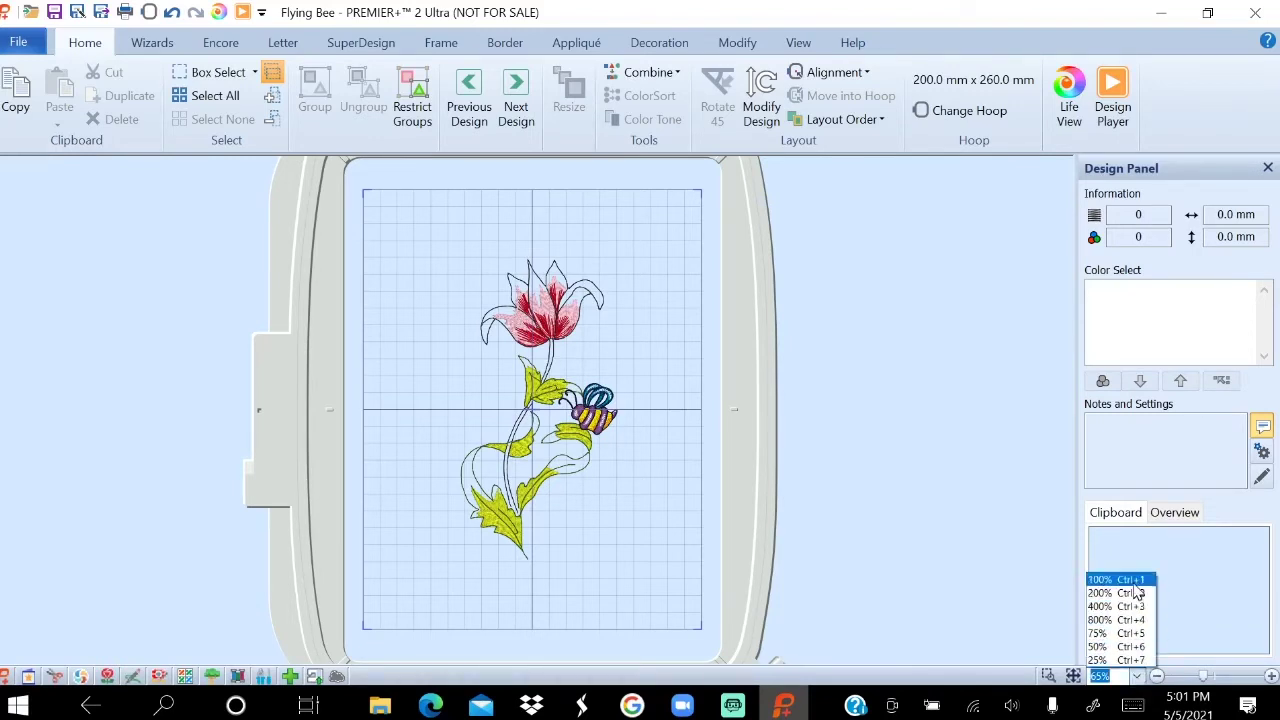
click(1135, 583)
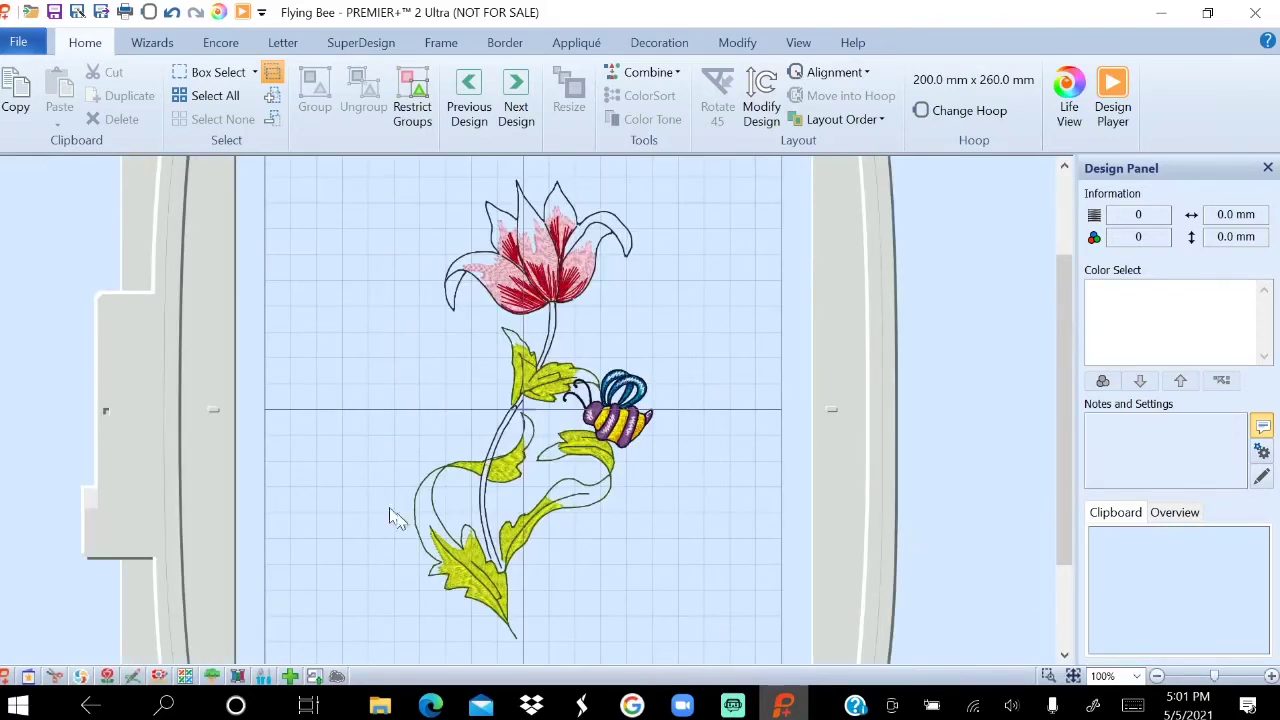
click(618, 424)
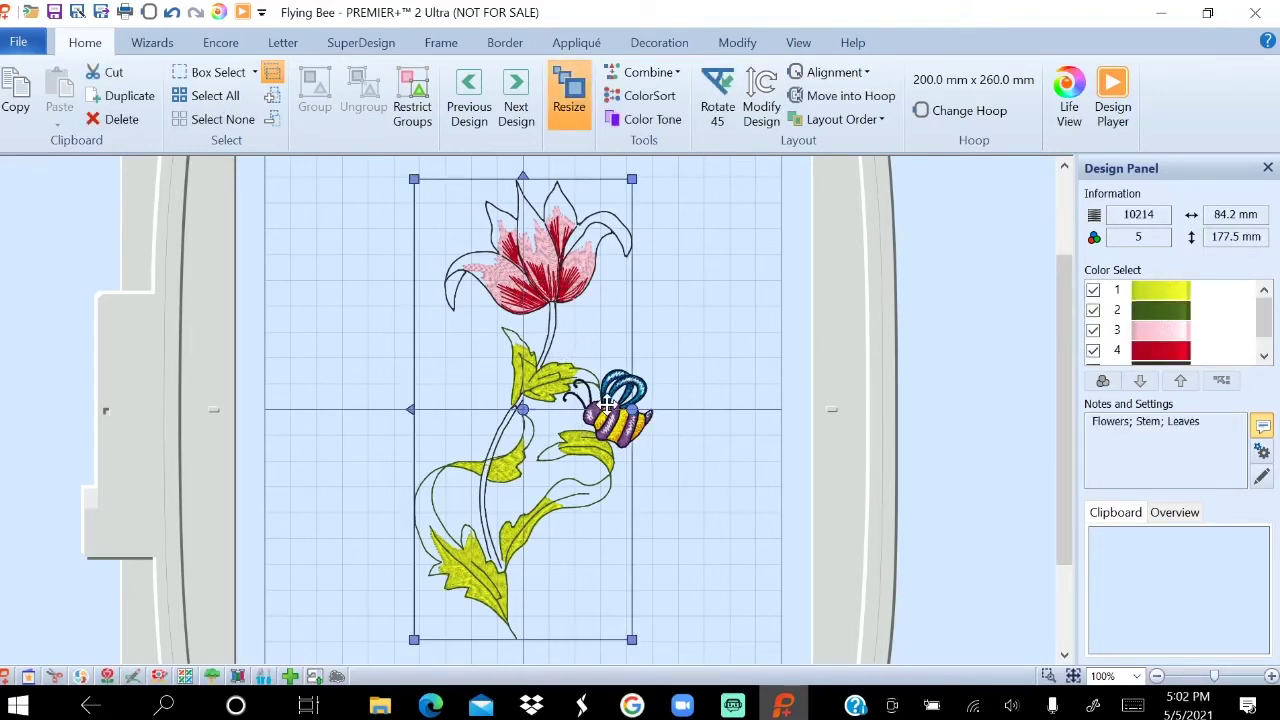
drag(602, 405, 600, 405)
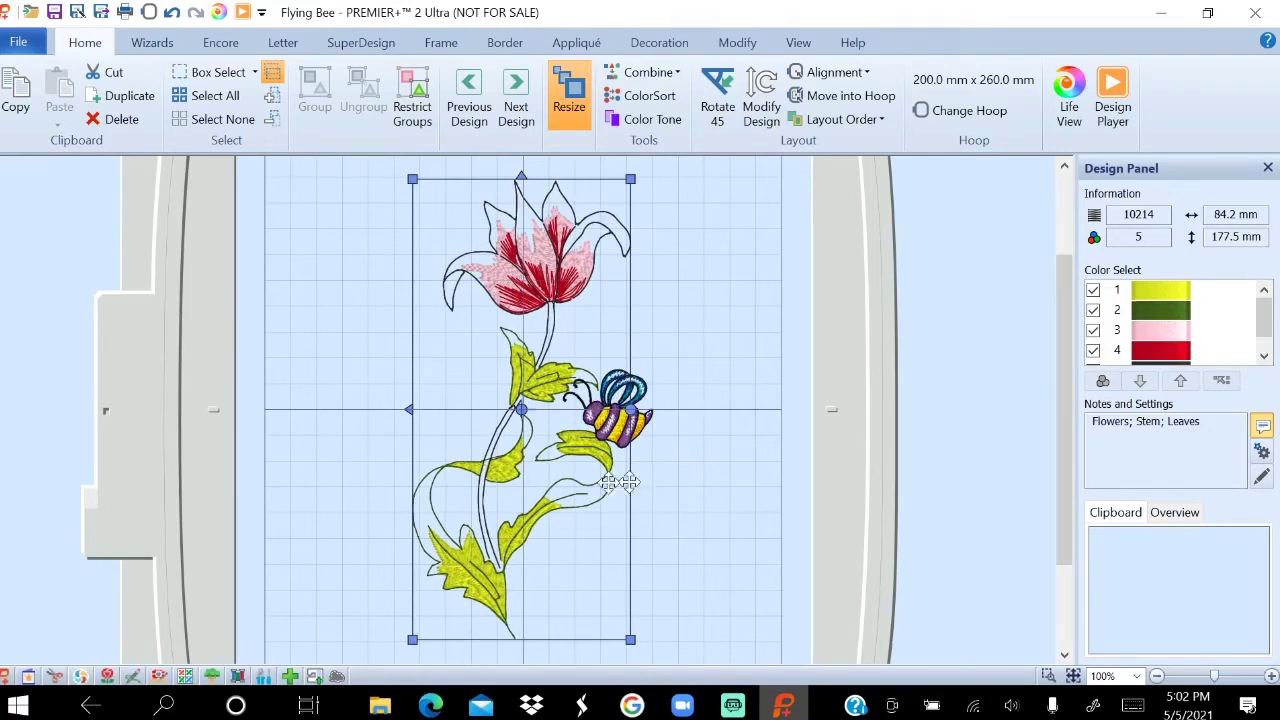
click(516, 100)
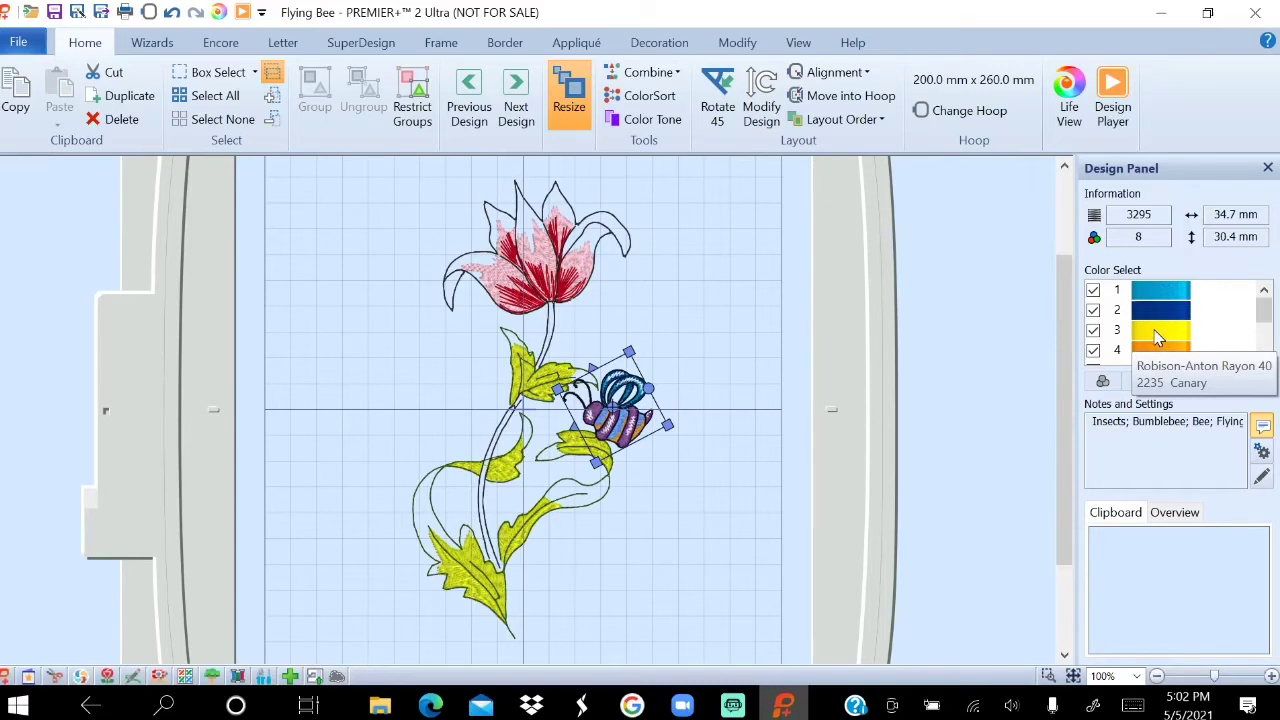
Examine the Flying Bee's thread color list to see which parts of the design each color stitches.
drag(1263, 313, 1261, 326)
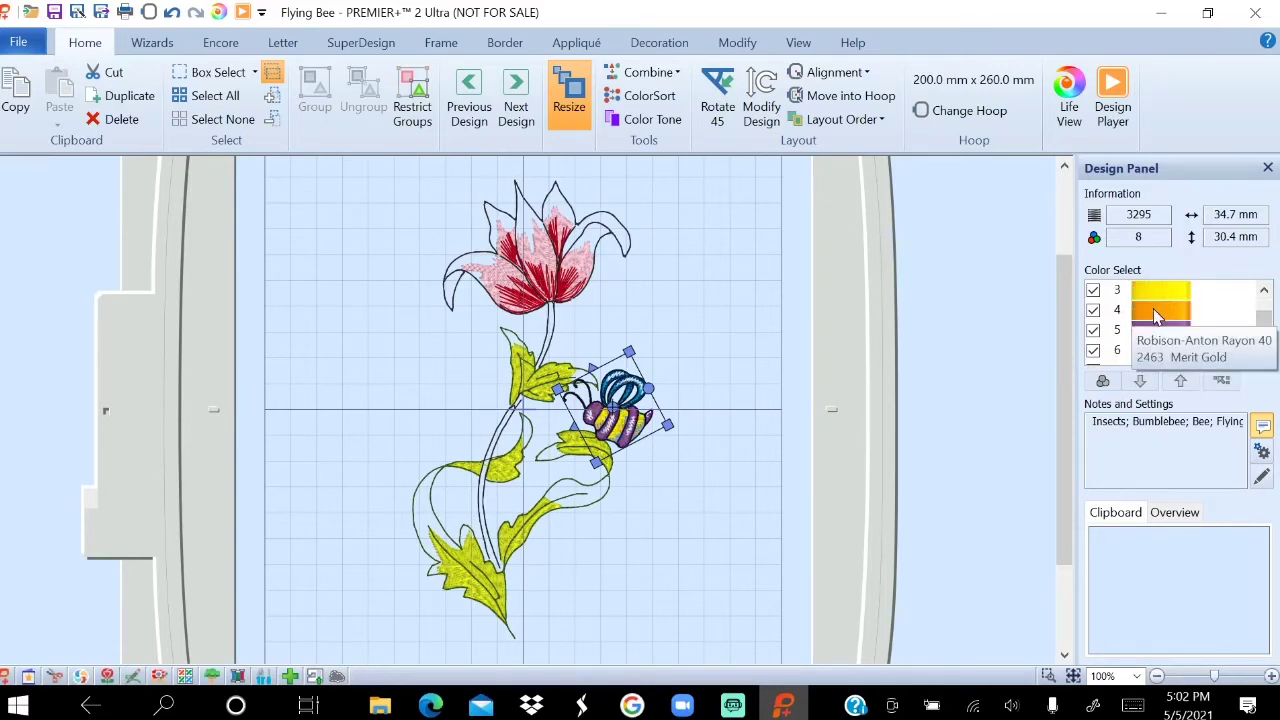
drag(1263, 333, 1263, 346)
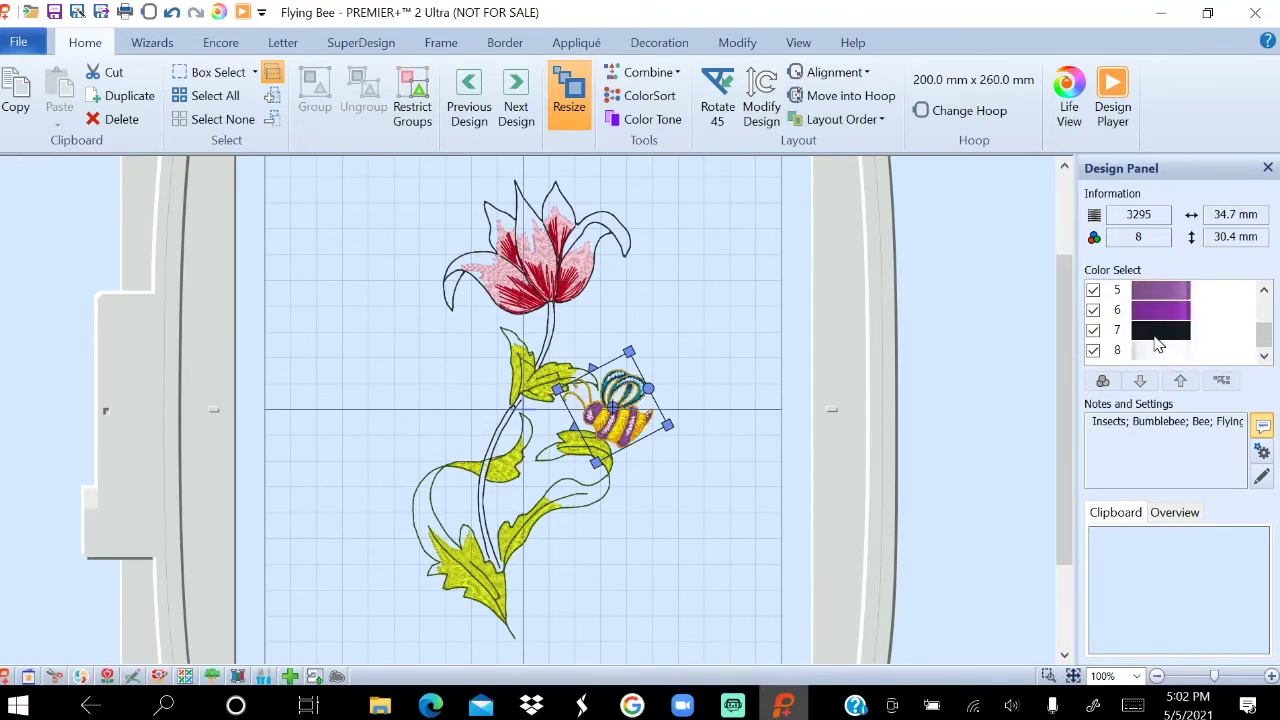
mouse_move(1157, 342)
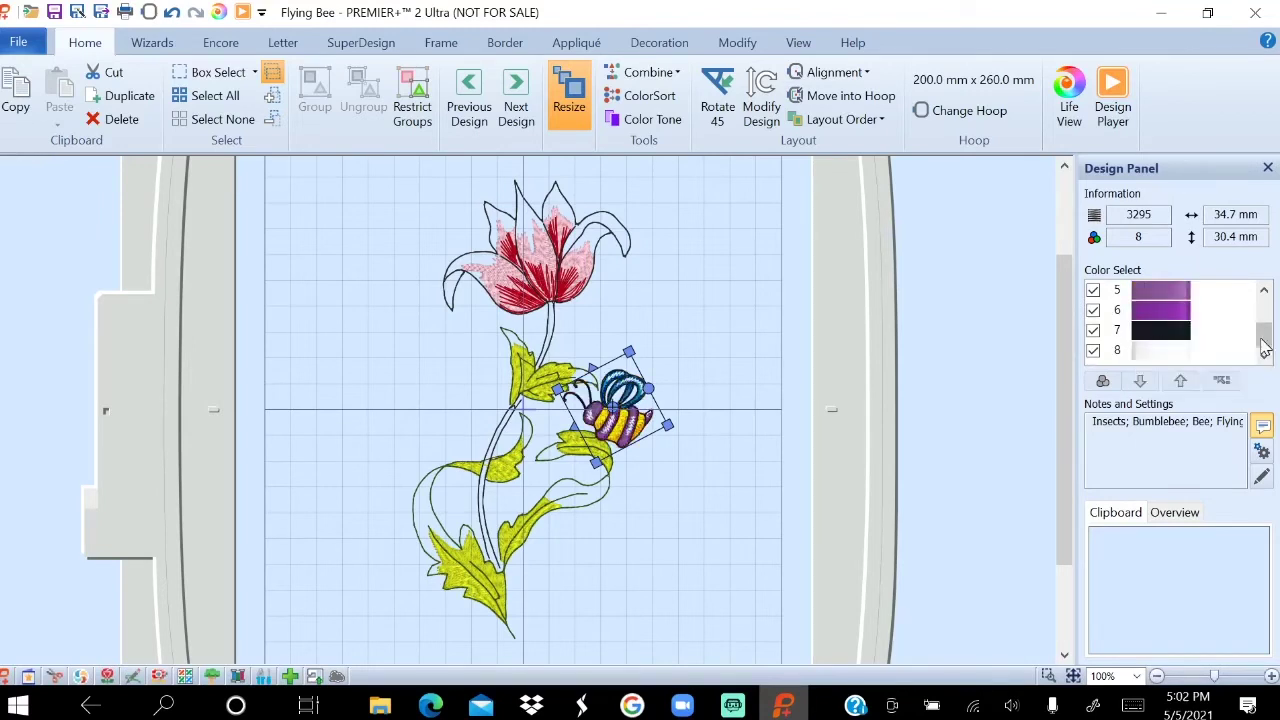
drag(1264, 342, 1265, 330)
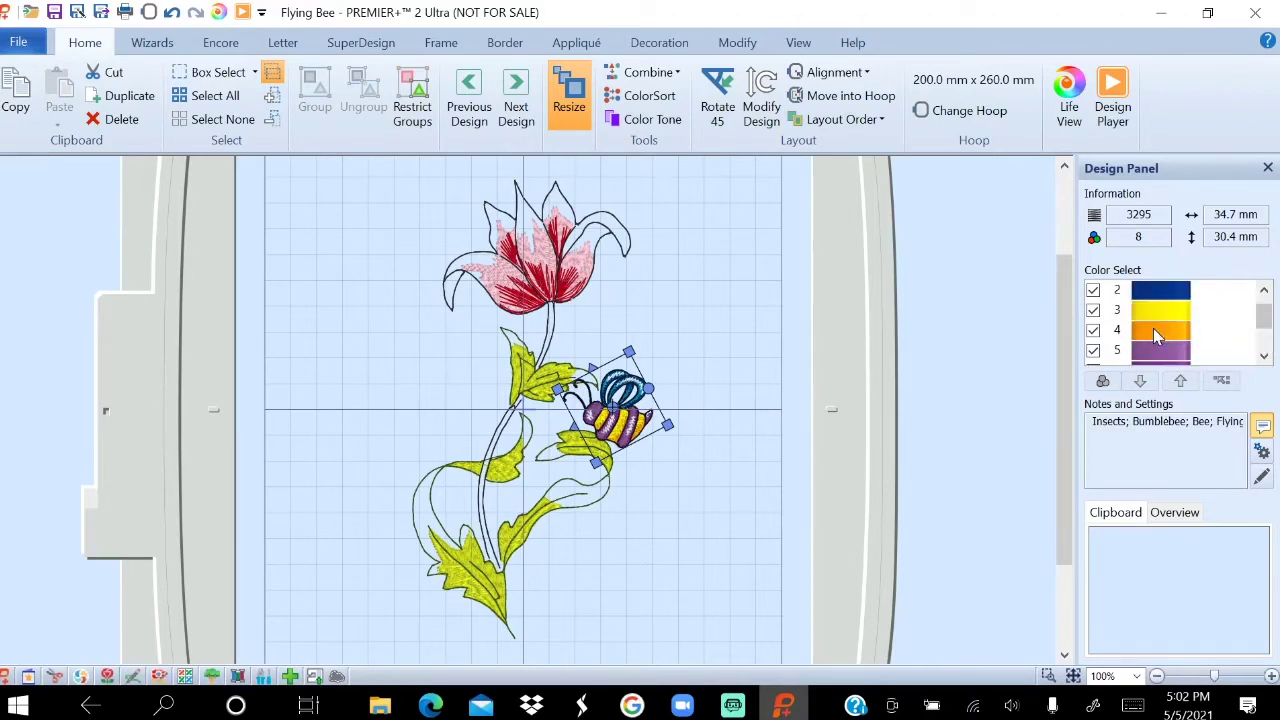
mouse_move(1153, 326)
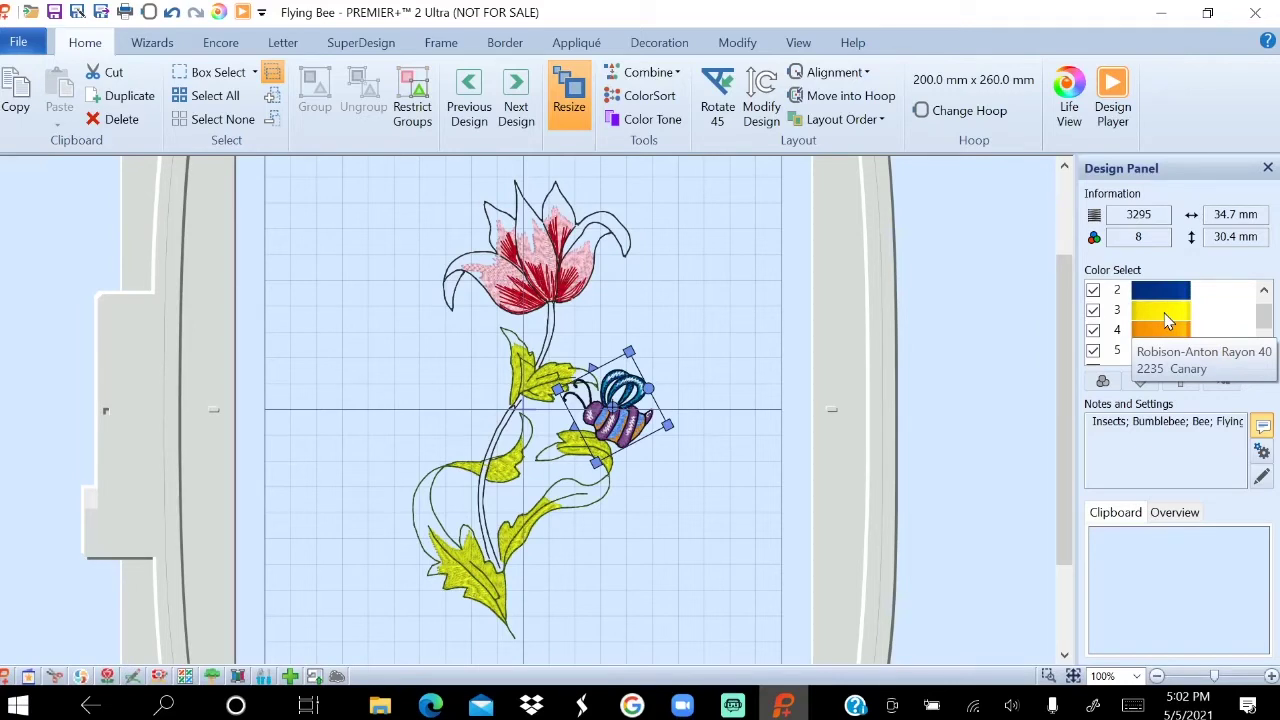
Open the thread selection for the bee's color 3 and try Robison-Anton pinks 2291 Passion, 2415 Floral Pink, 2261 Ruby Glint and 2293 Rose.
click(1164, 314)
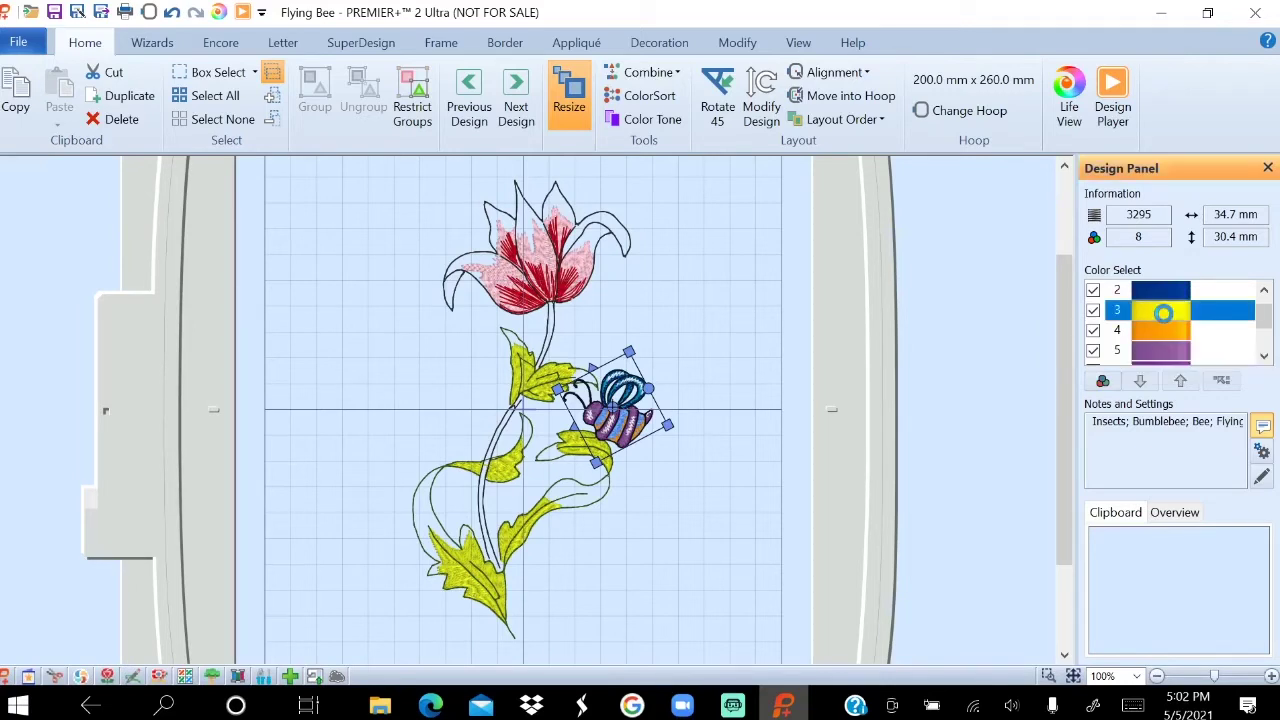
double_click(1164, 314)
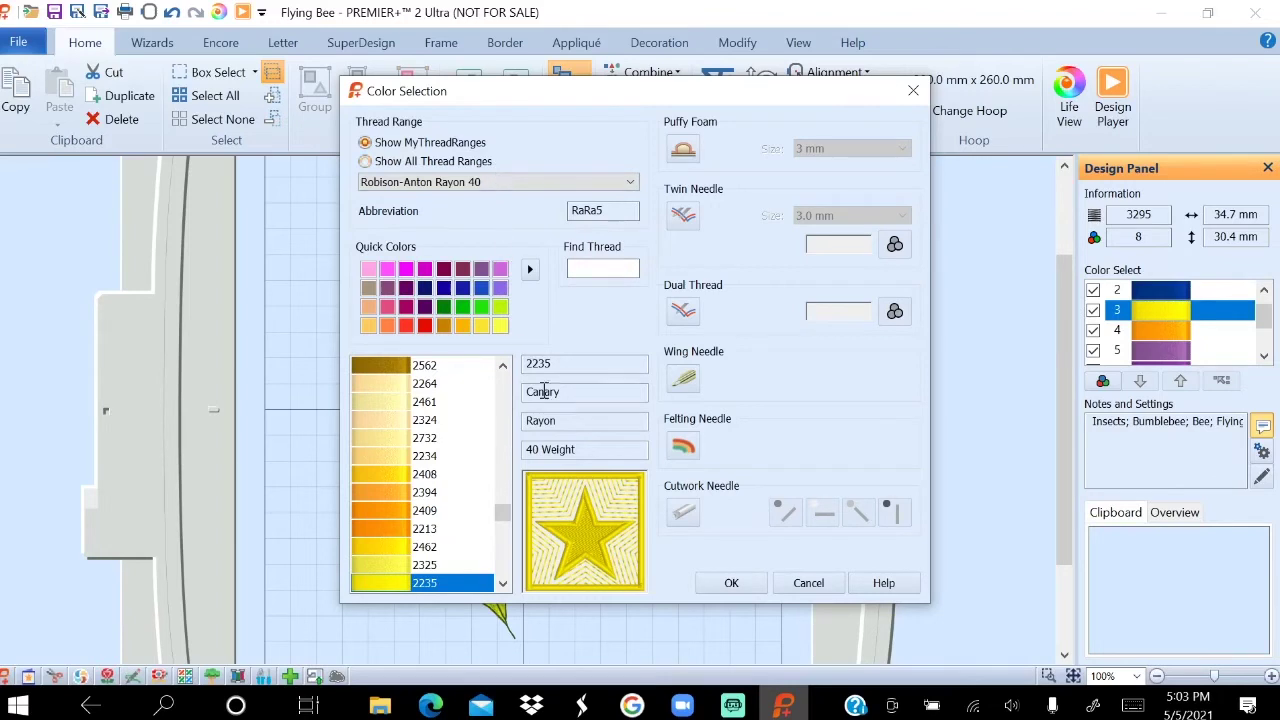
click(406, 272)
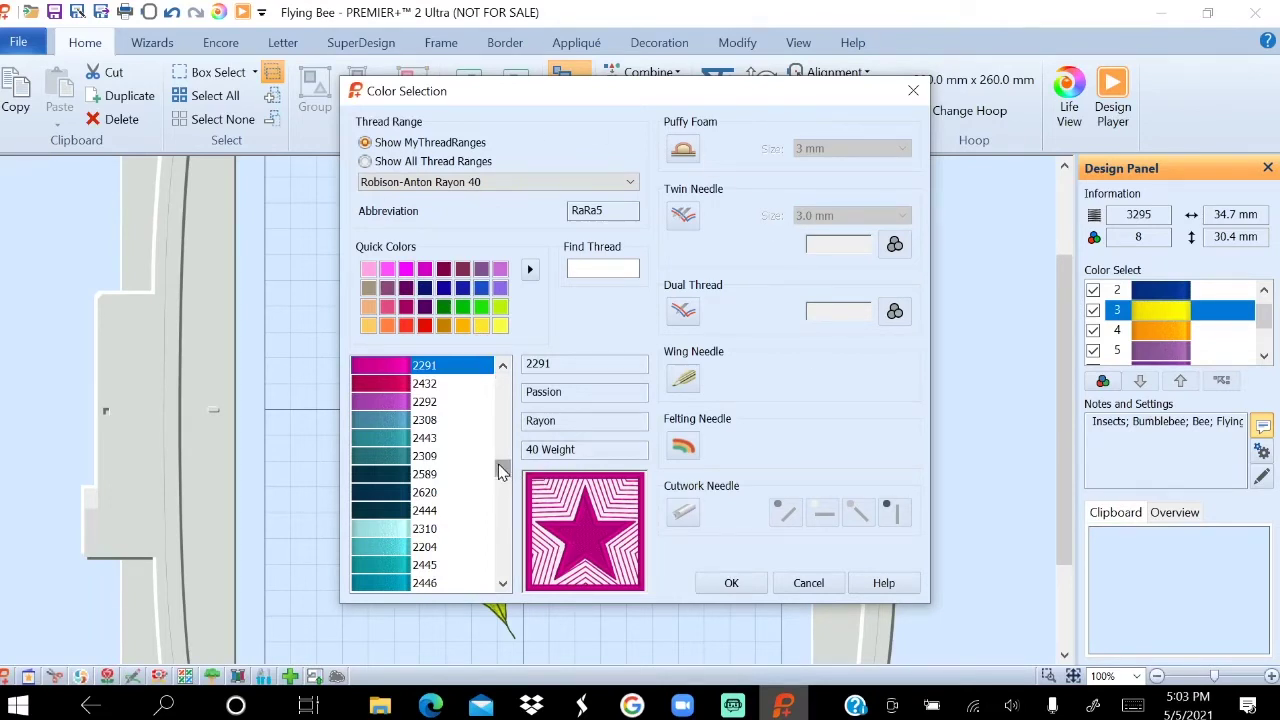
drag(502, 473, 518, 400)
click(392, 405)
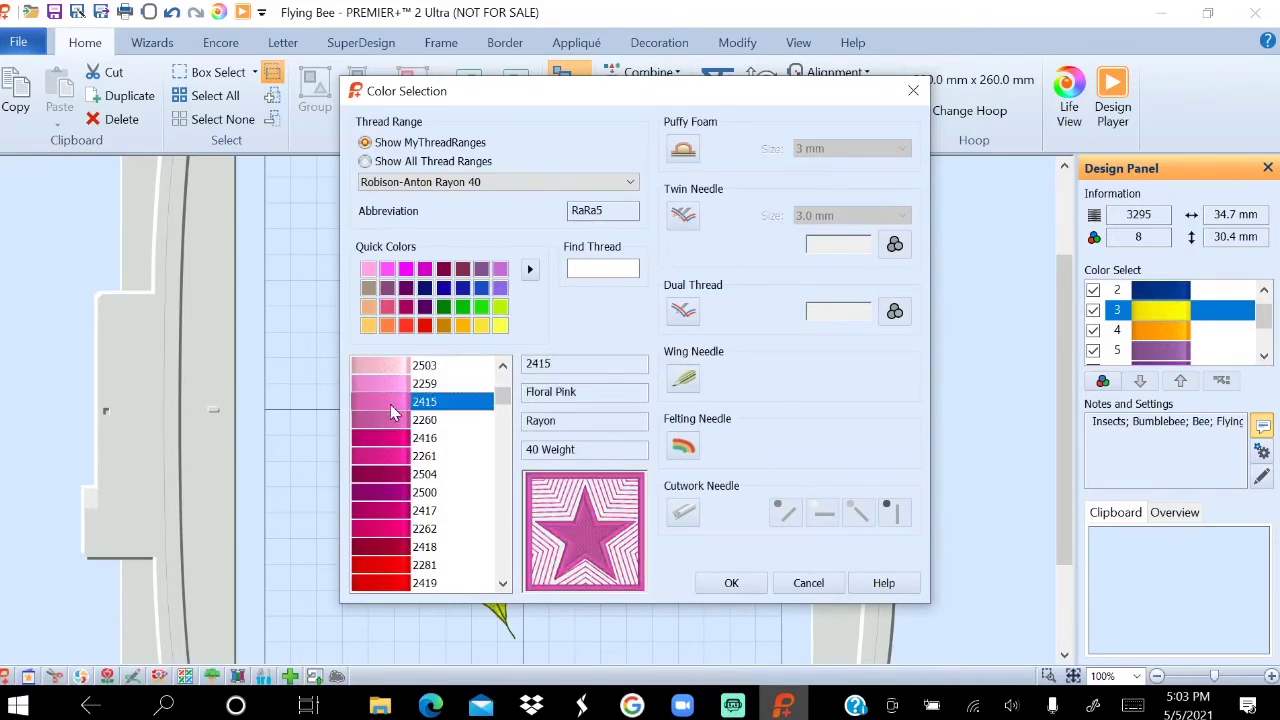
click(398, 461)
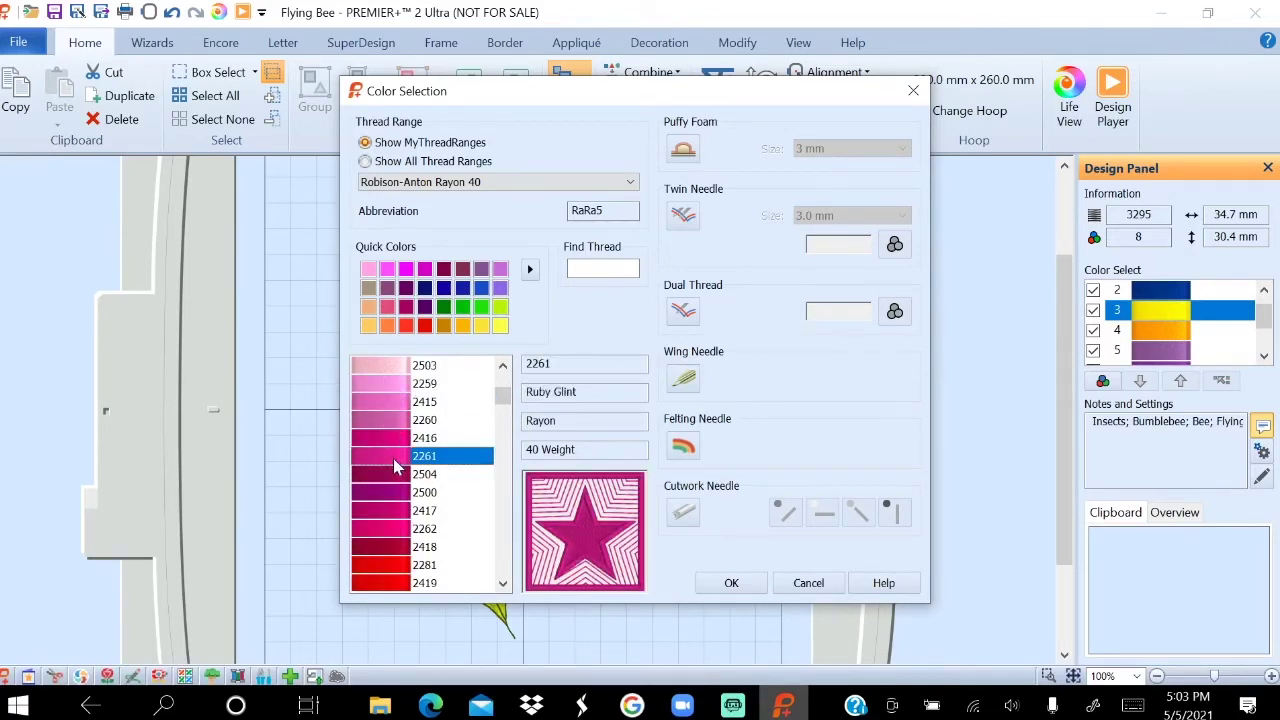
drag(503, 397, 501, 383)
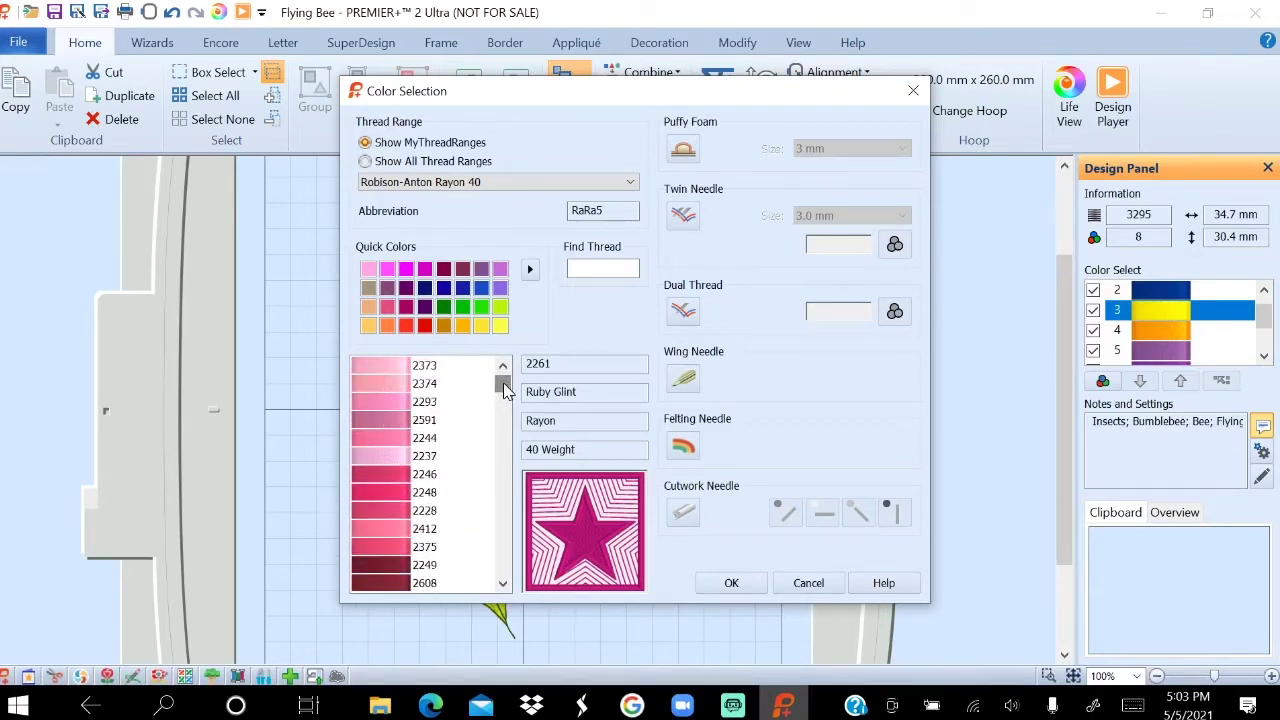
click(398, 402)
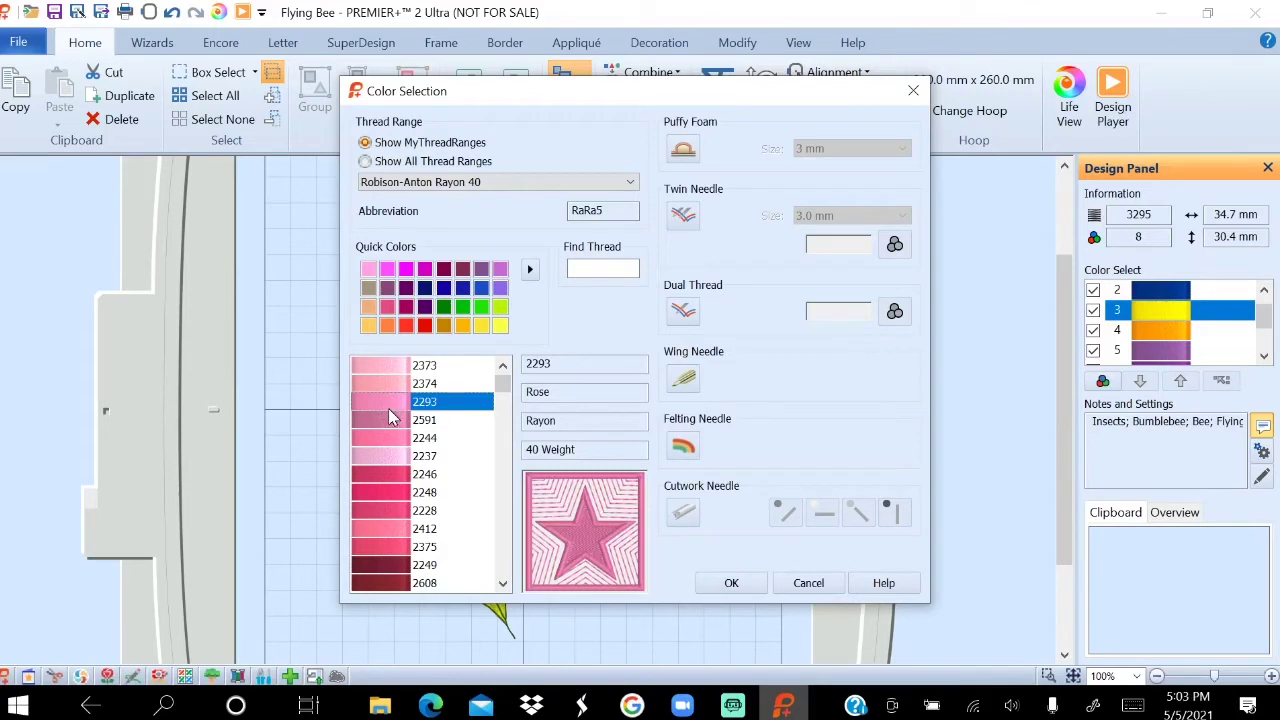
Switch the quick colors to the Spring theme and set the bee's color 3 to 2259 Wild Pink.
click(530, 272)
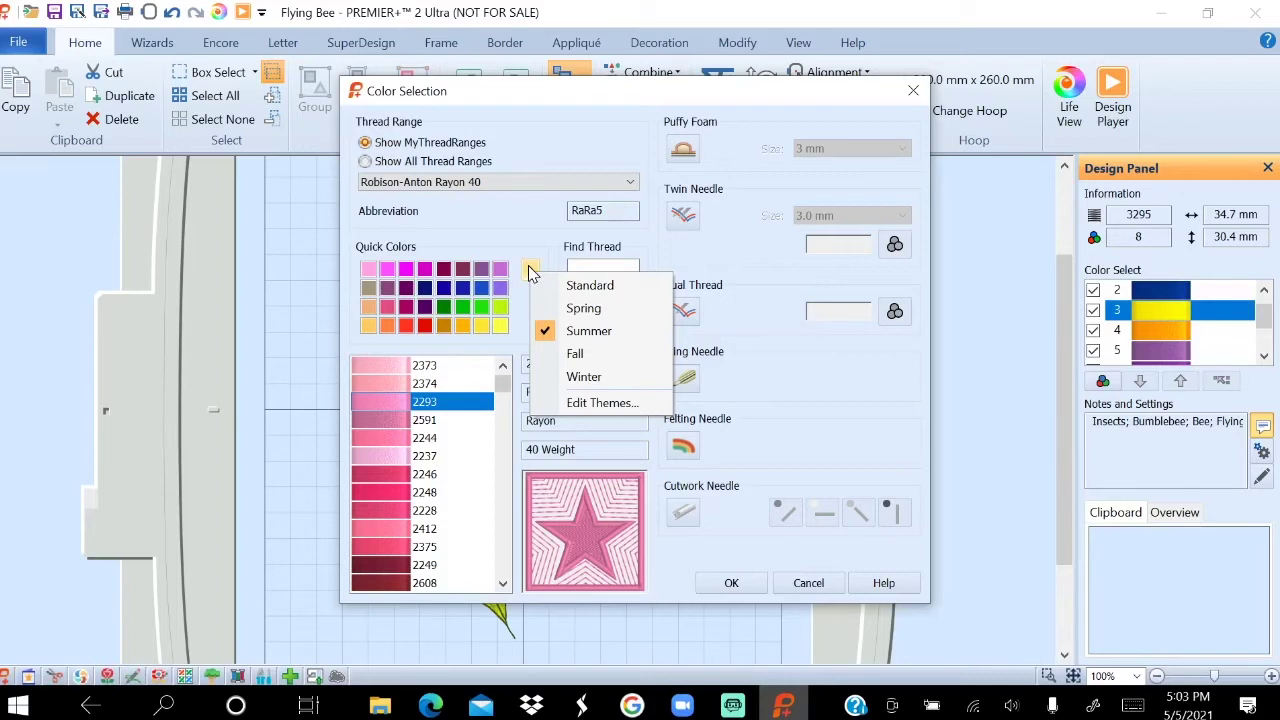
click(584, 309)
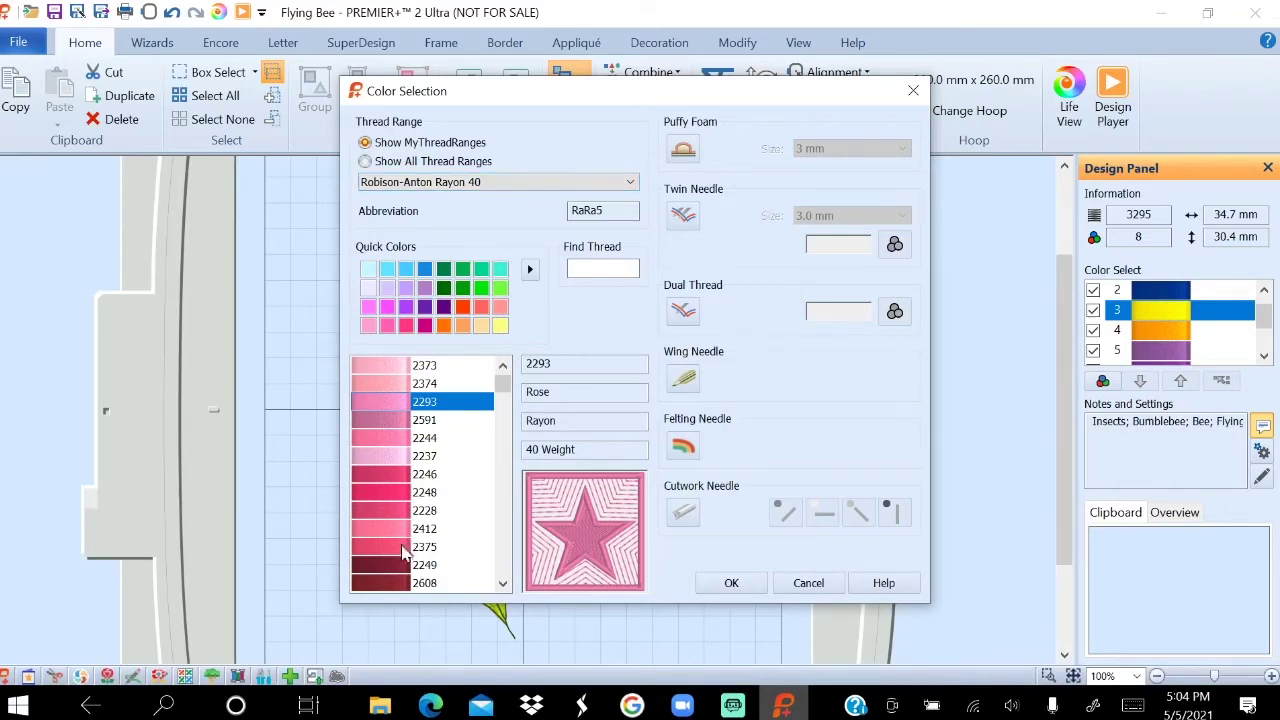
click(404, 322)
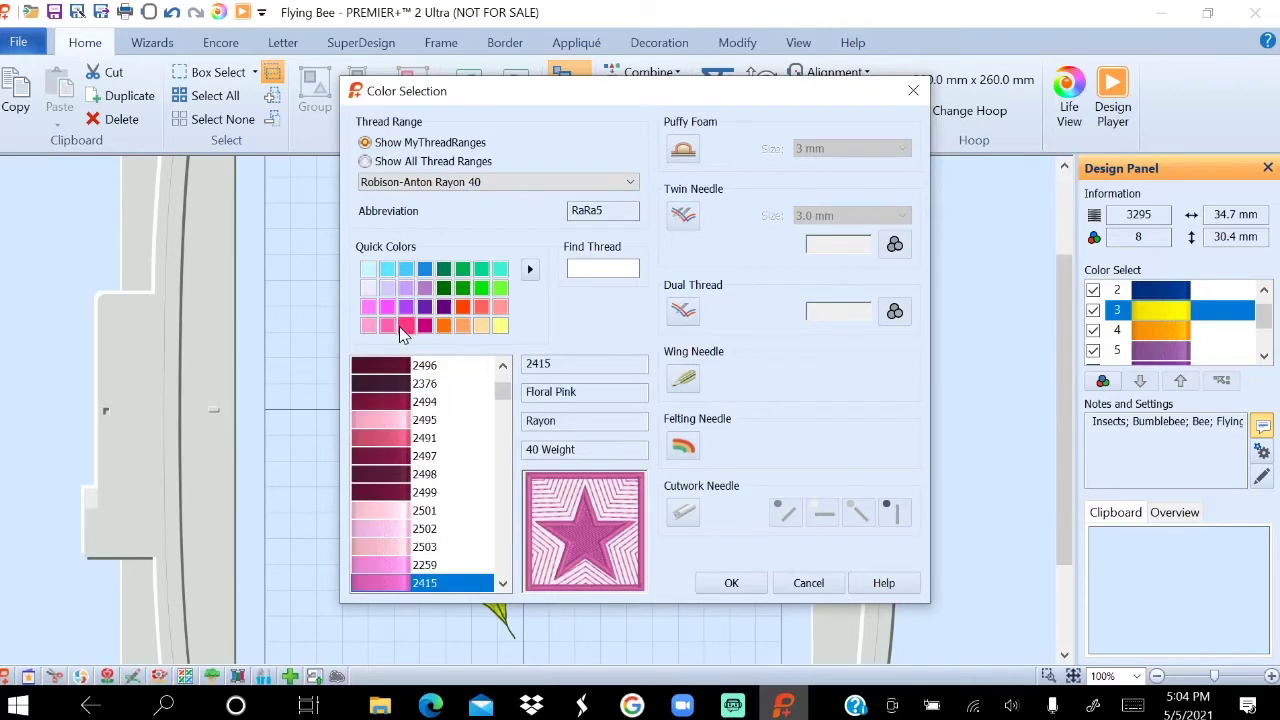
click(368, 324)
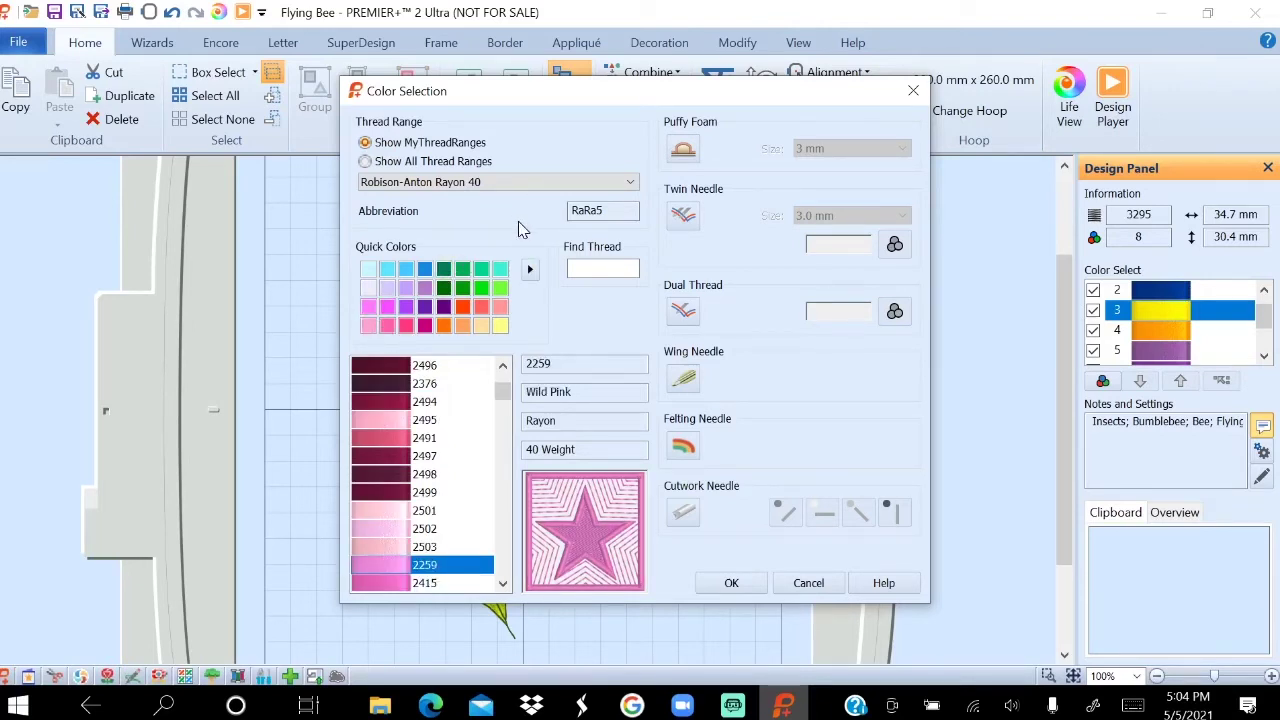
click(731, 583)
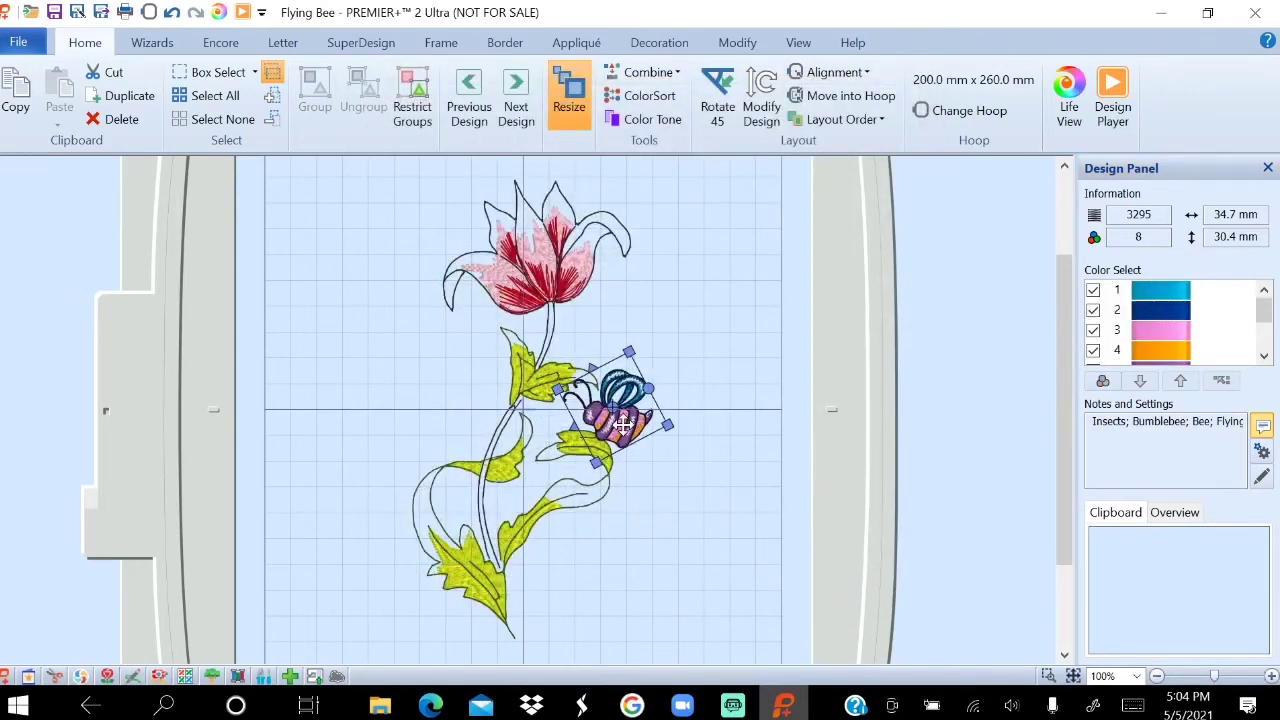
Show all thread ranges for the bee's color 3 and change its thread to Madeira Poly Neon 40, 1548 Candy.
click(1136, 682)
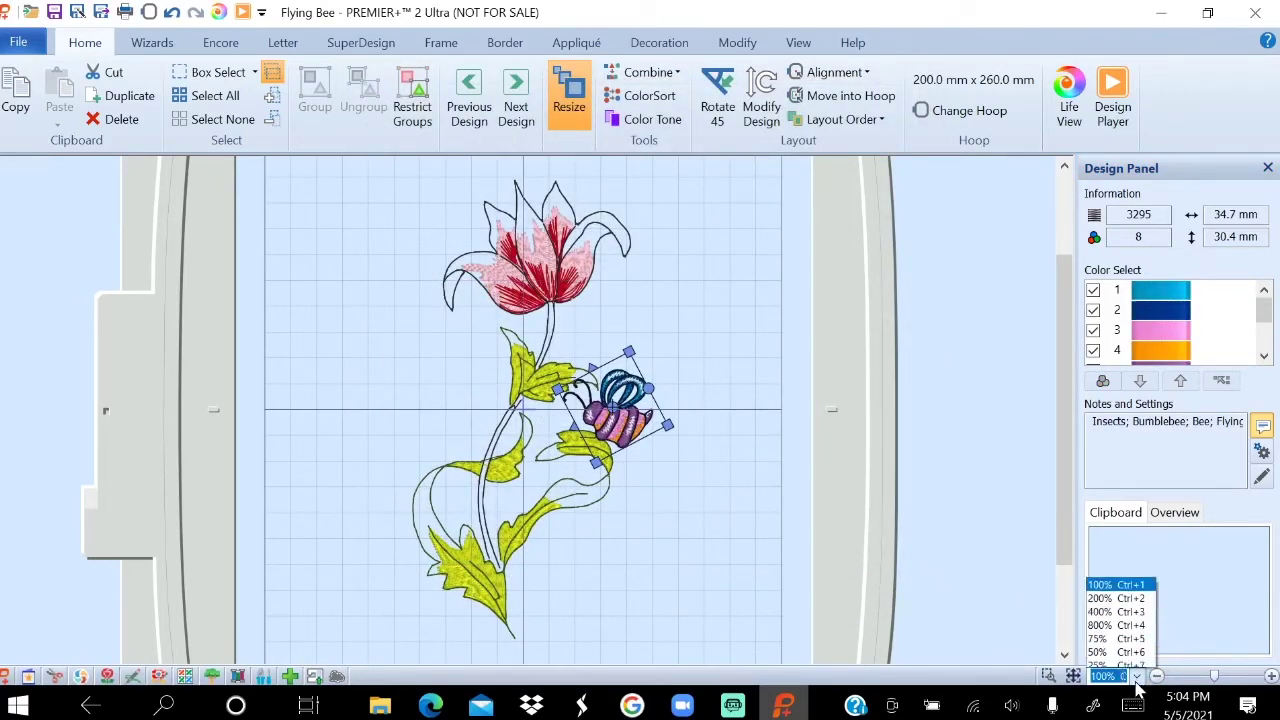
click(1118, 594)
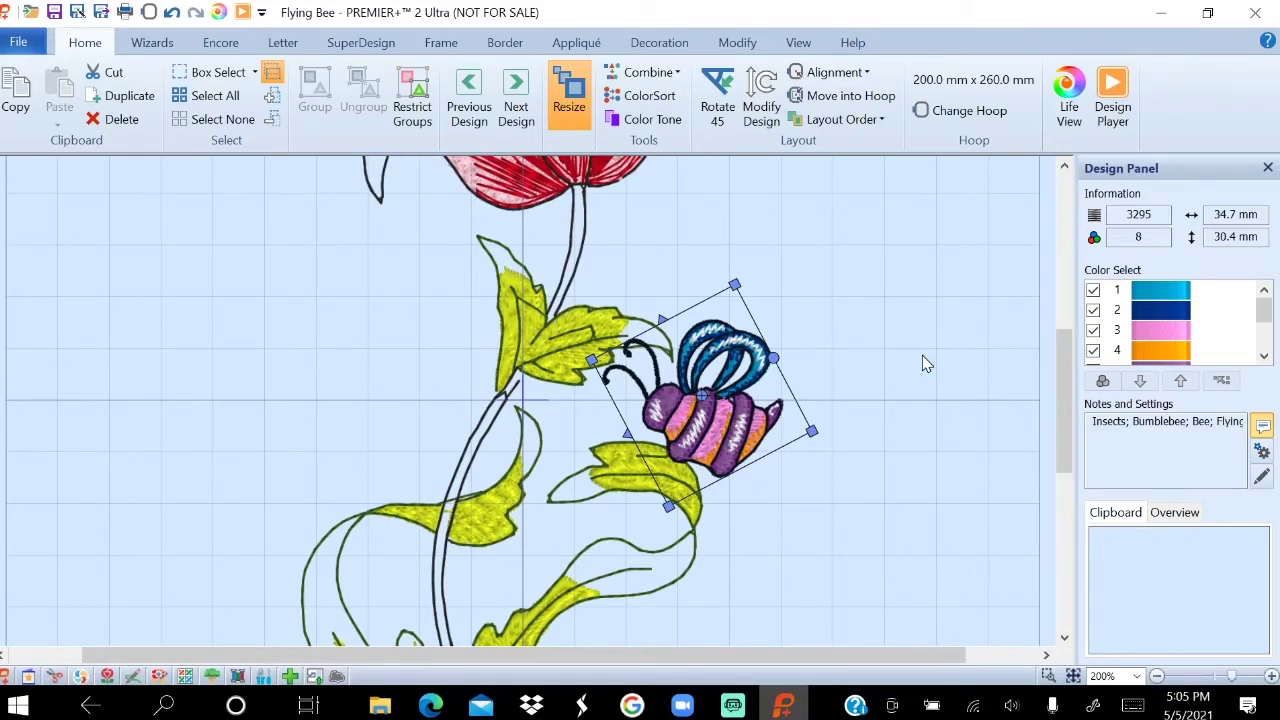
double_click(1158, 336)
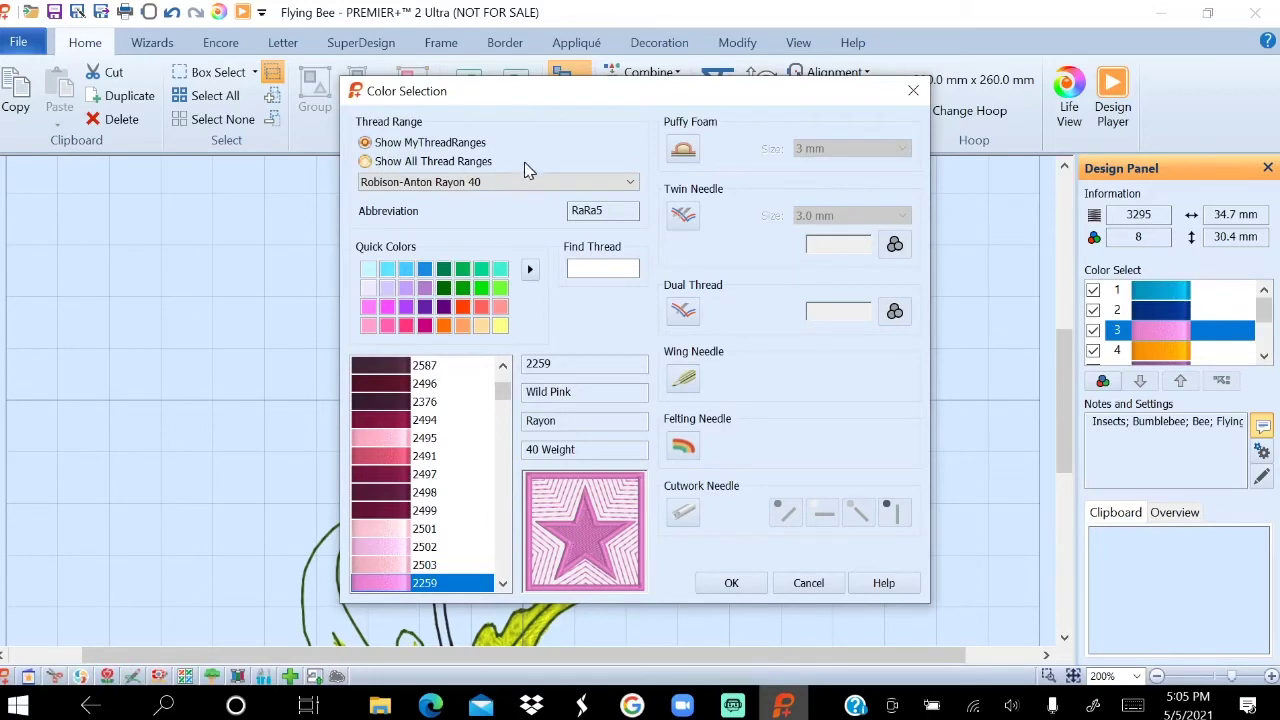
click(365, 162)
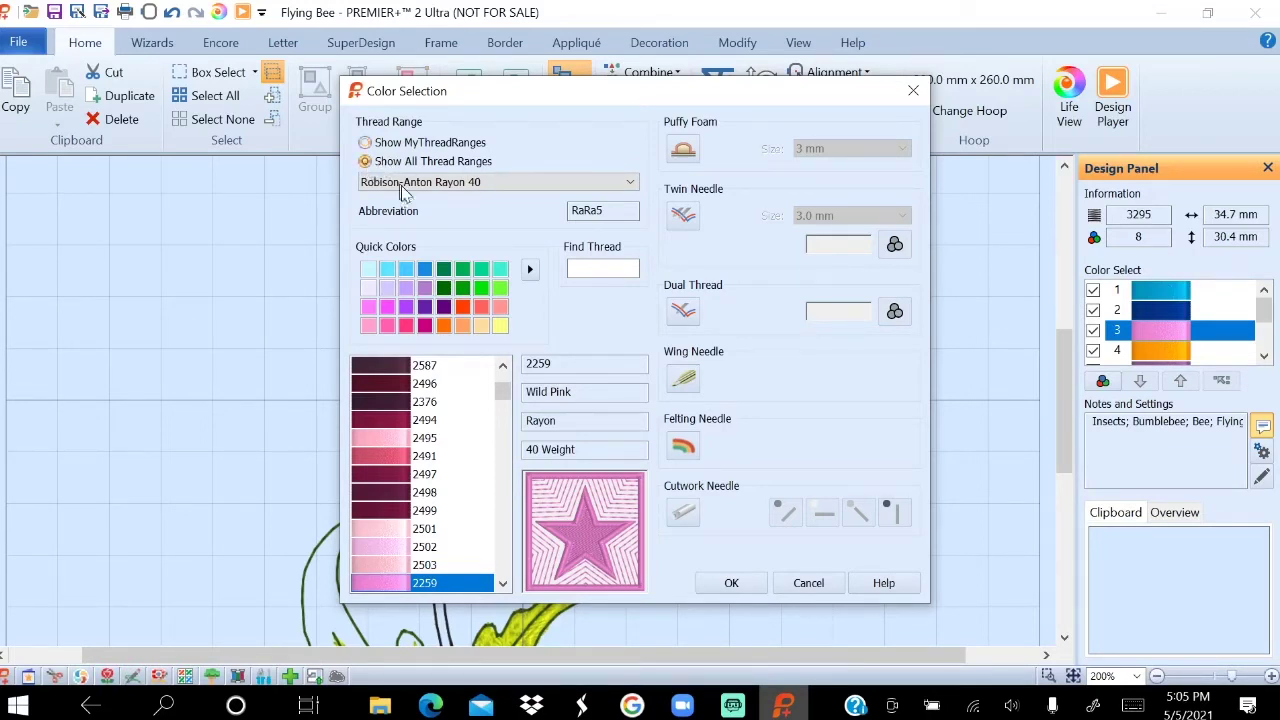
click(527, 185)
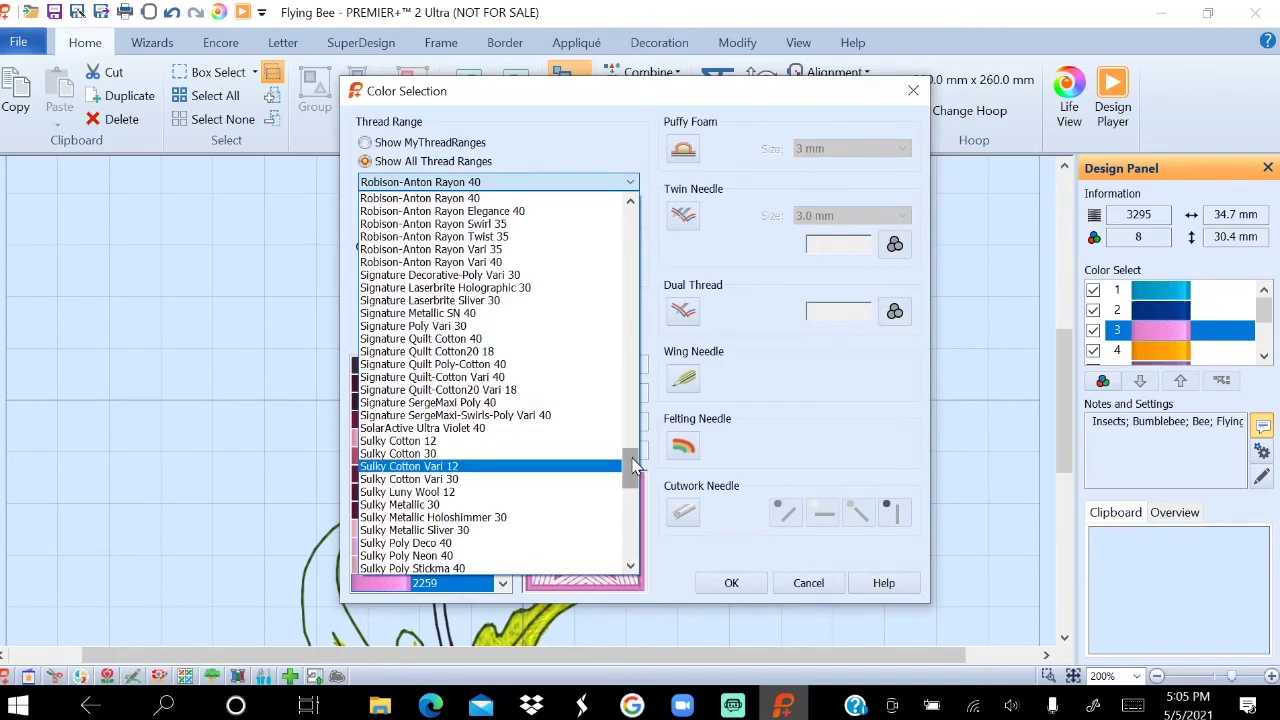
drag(633, 456, 638, 406)
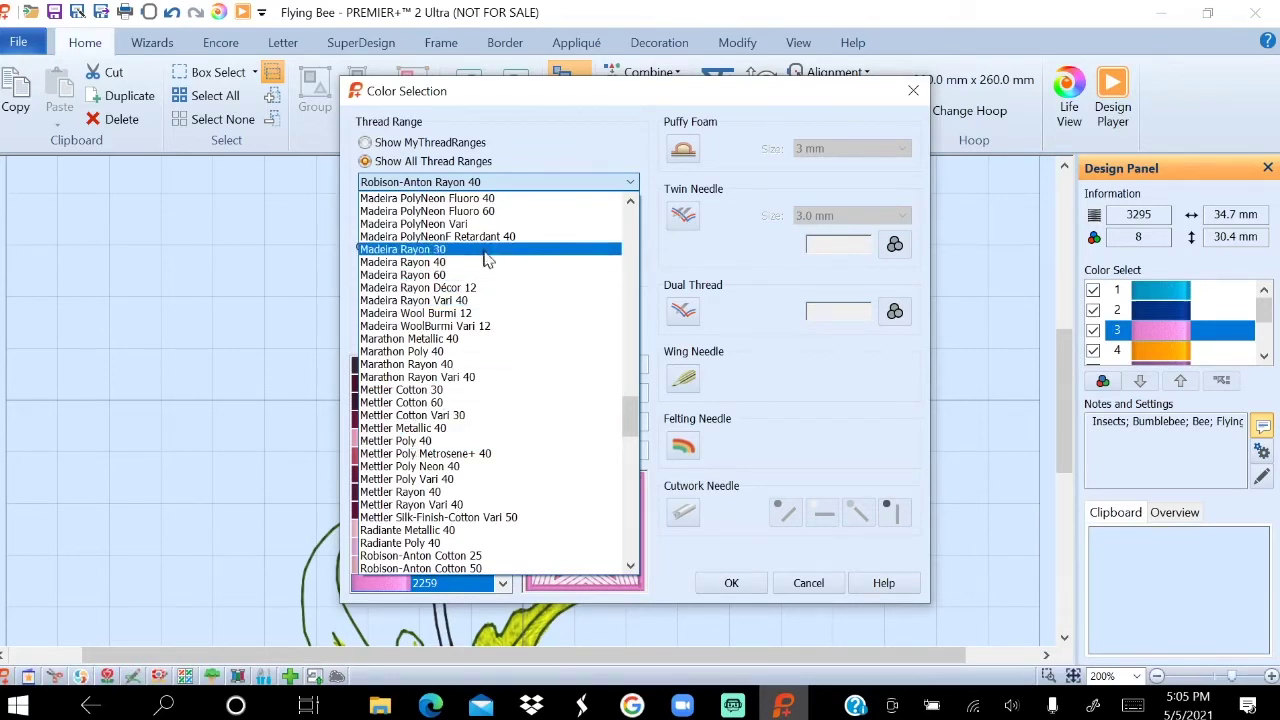
click(630, 203)
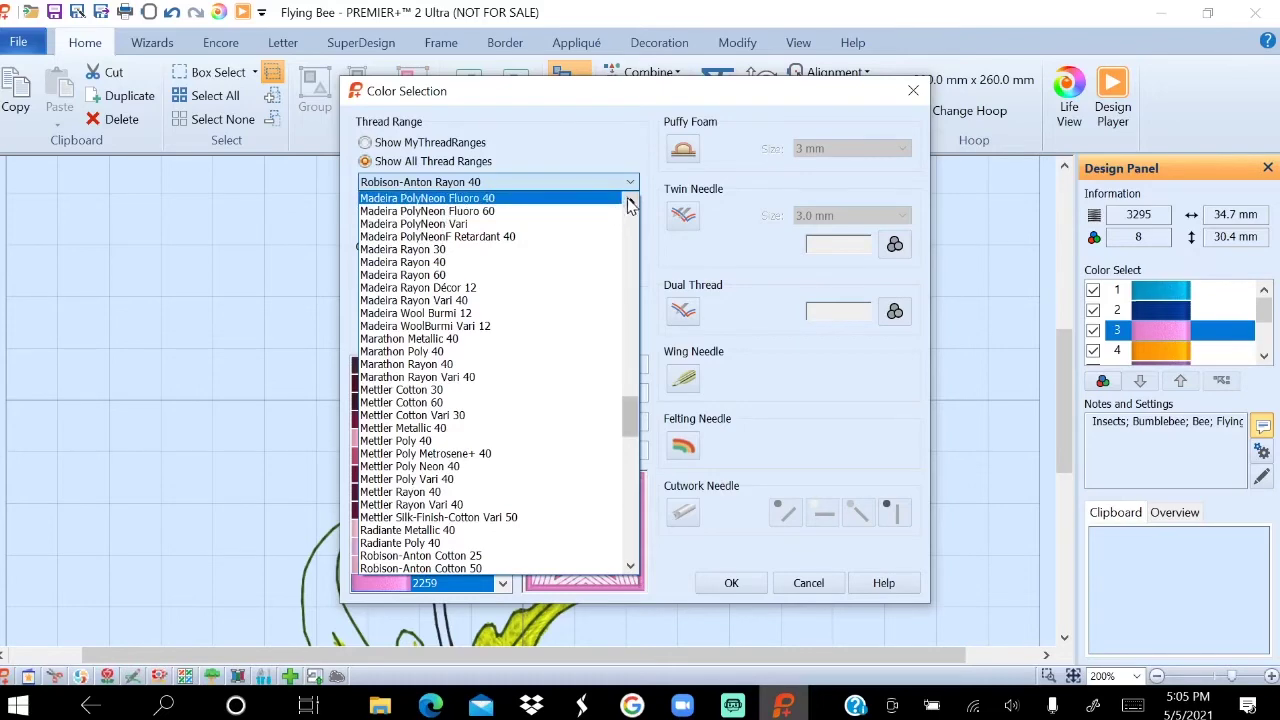
click(630, 203)
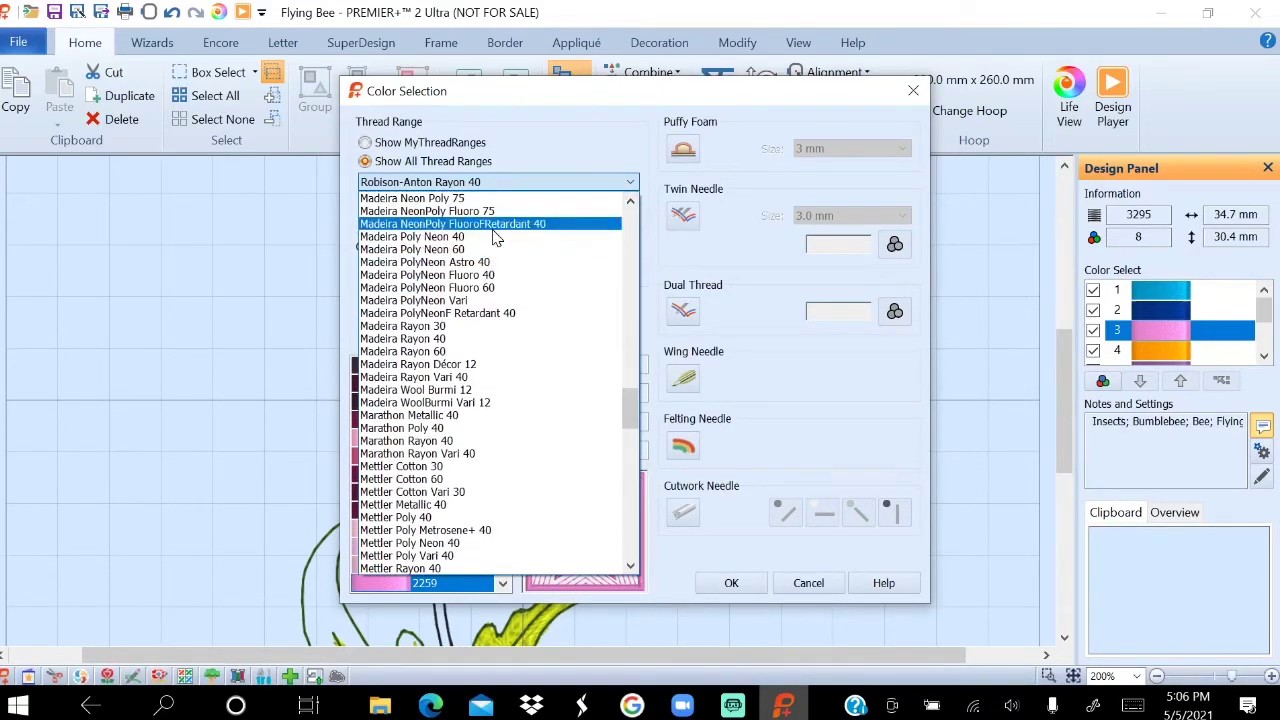
click(457, 238)
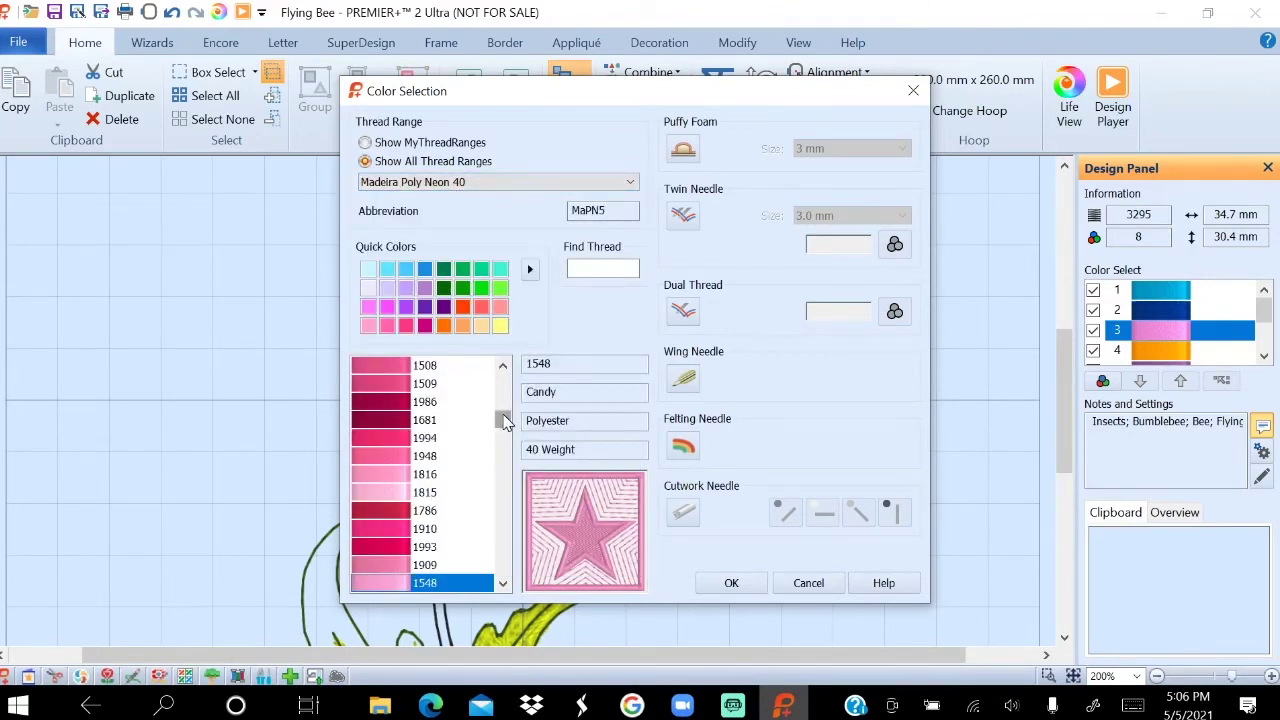
mouse_move(503, 417)
mouse_down()
mouse_move(503, 375)
mouse_move(503, 554)
mouse_move(503, 405)
mouse_up()
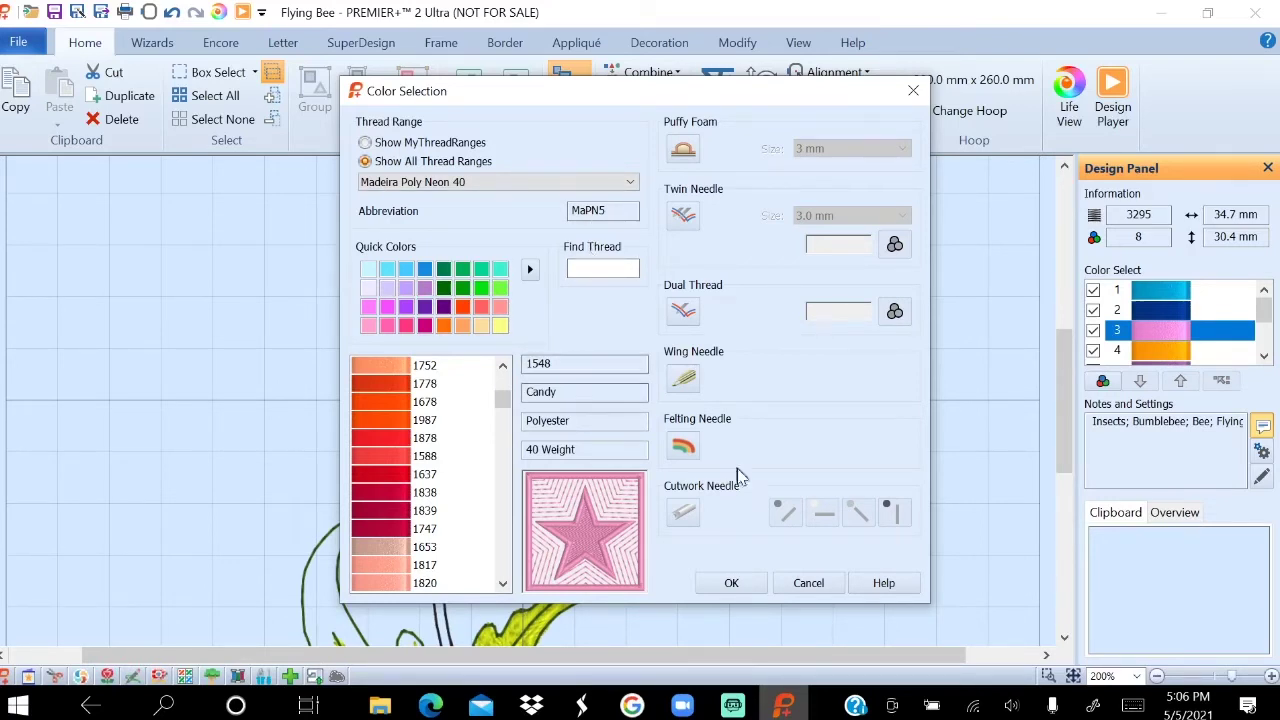
click(736, 586)
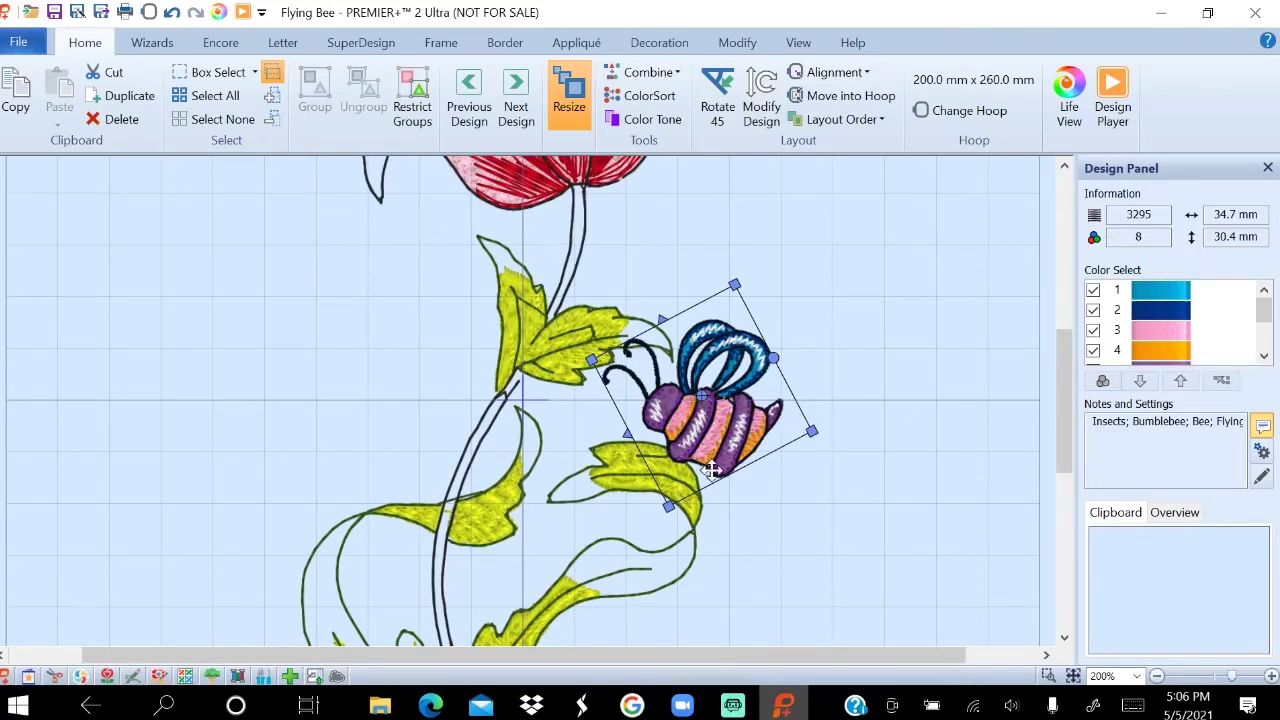
Show all thread ranges for the bee's color 4 and change its thread to Madeira Poly Neon 40, 1548 Candy.
click(1137, 676)
click(1122, 606)
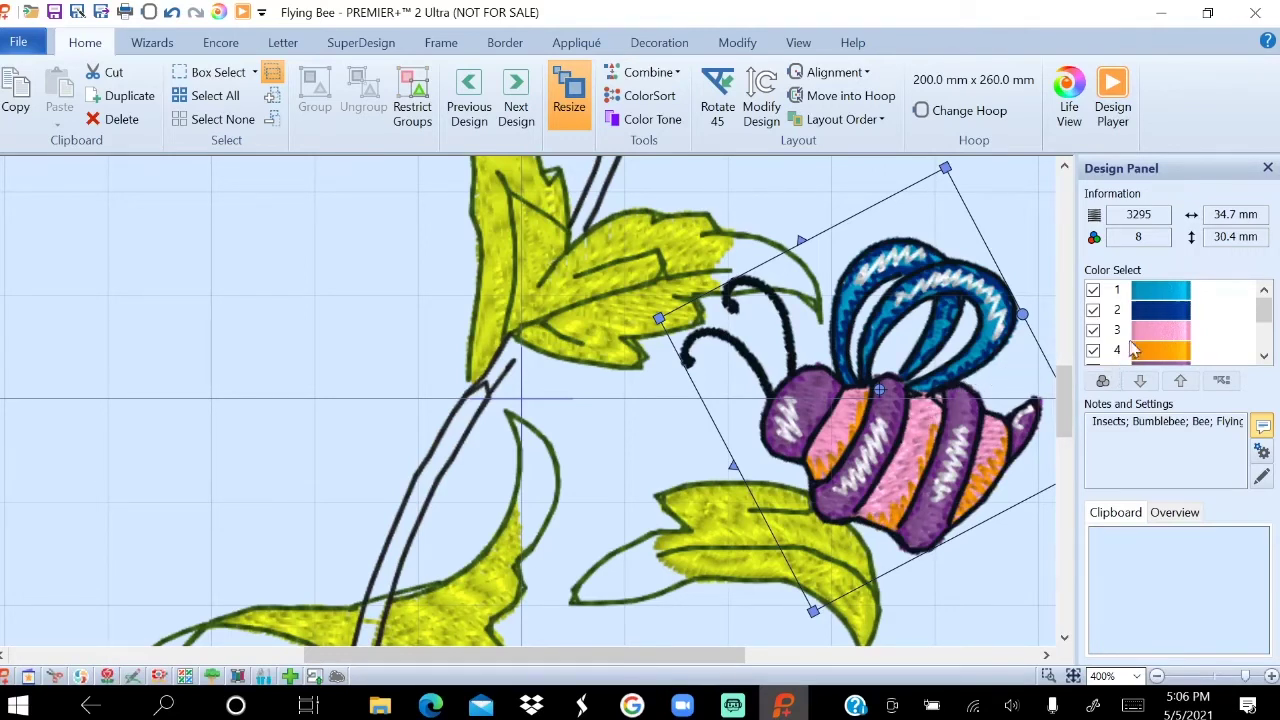
mouse_move(1135, 345)
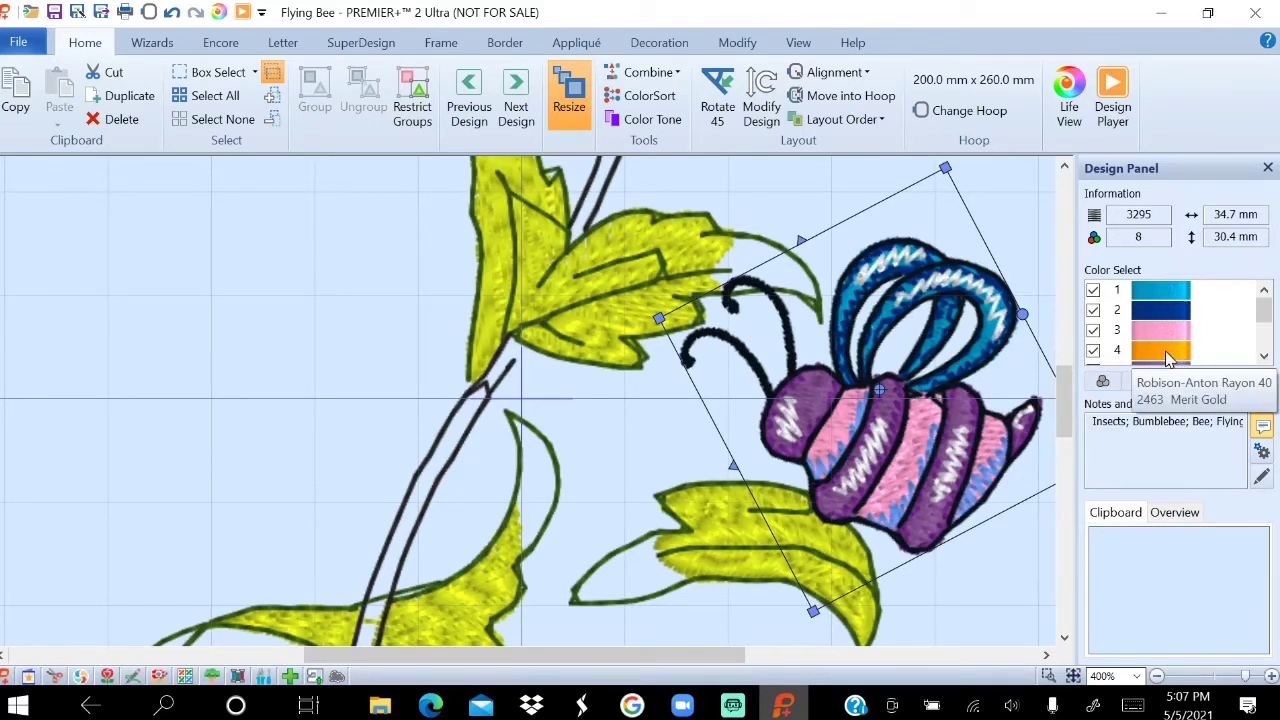
double_click(1165, 352)
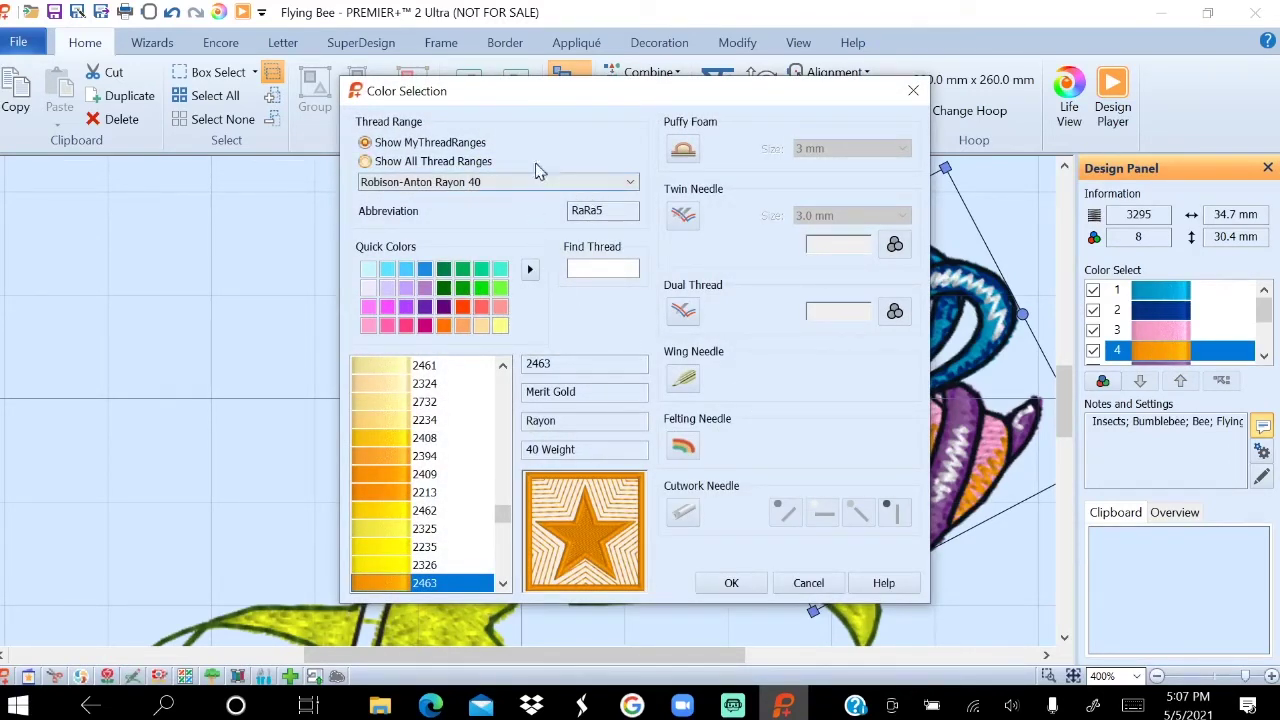
click(457, 163)
click(515, 183)
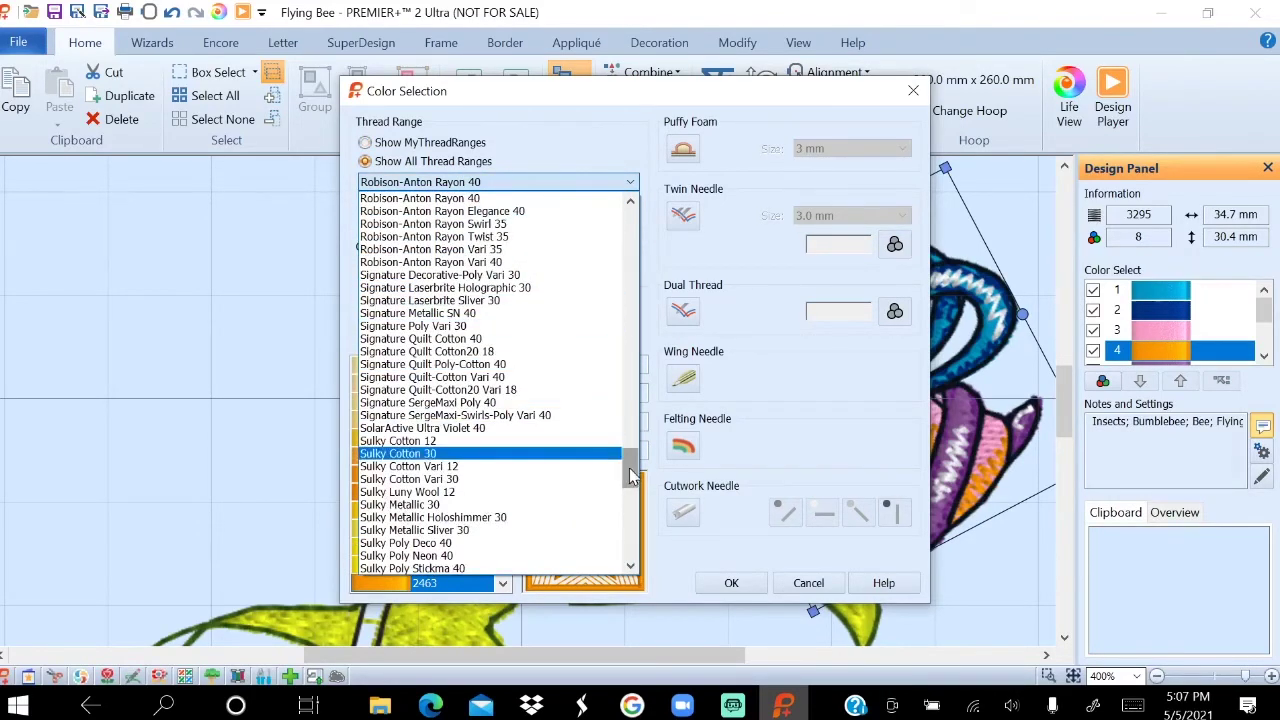
drag(630, 470, 645, 403)
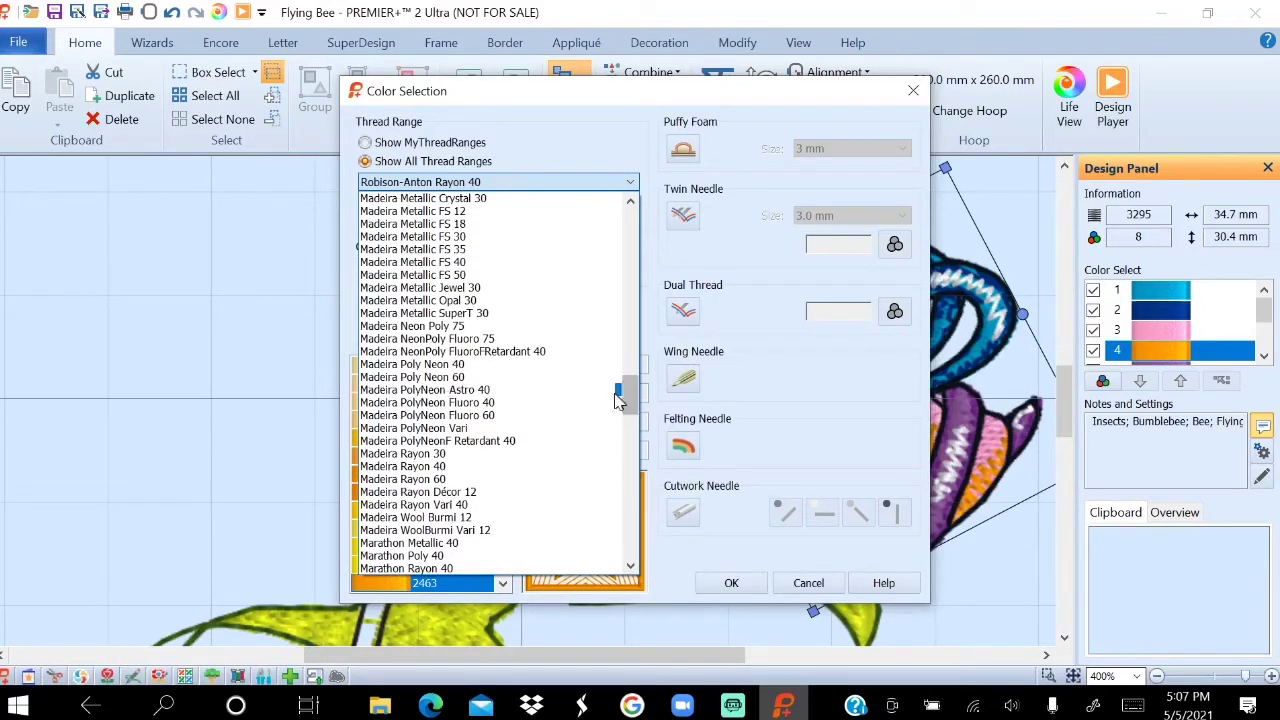
click(520, 370)
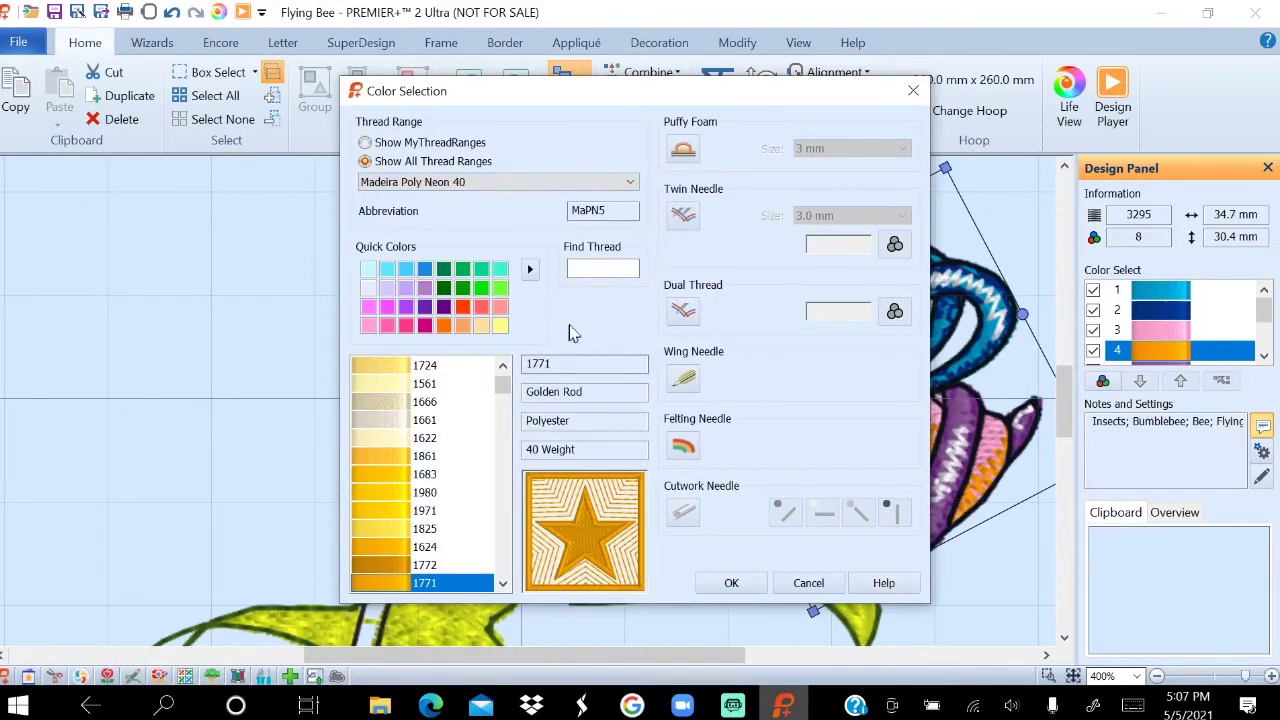
click(617, 265)
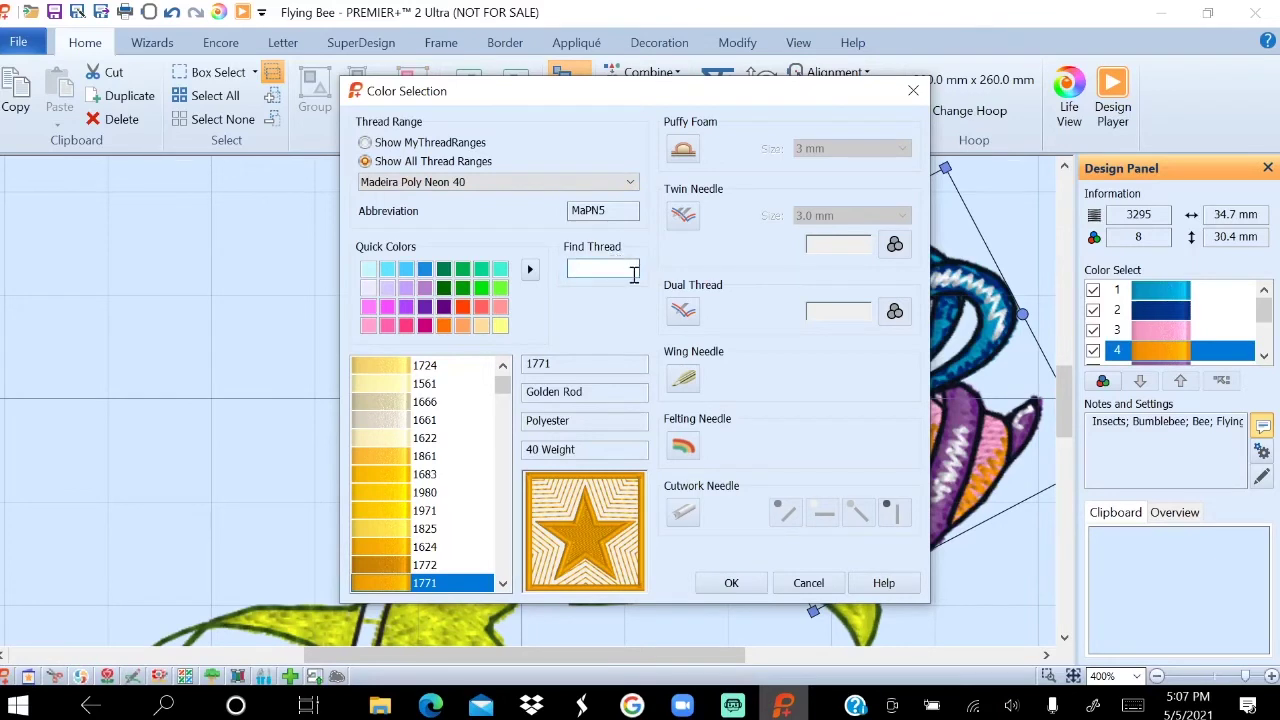
text(1548)
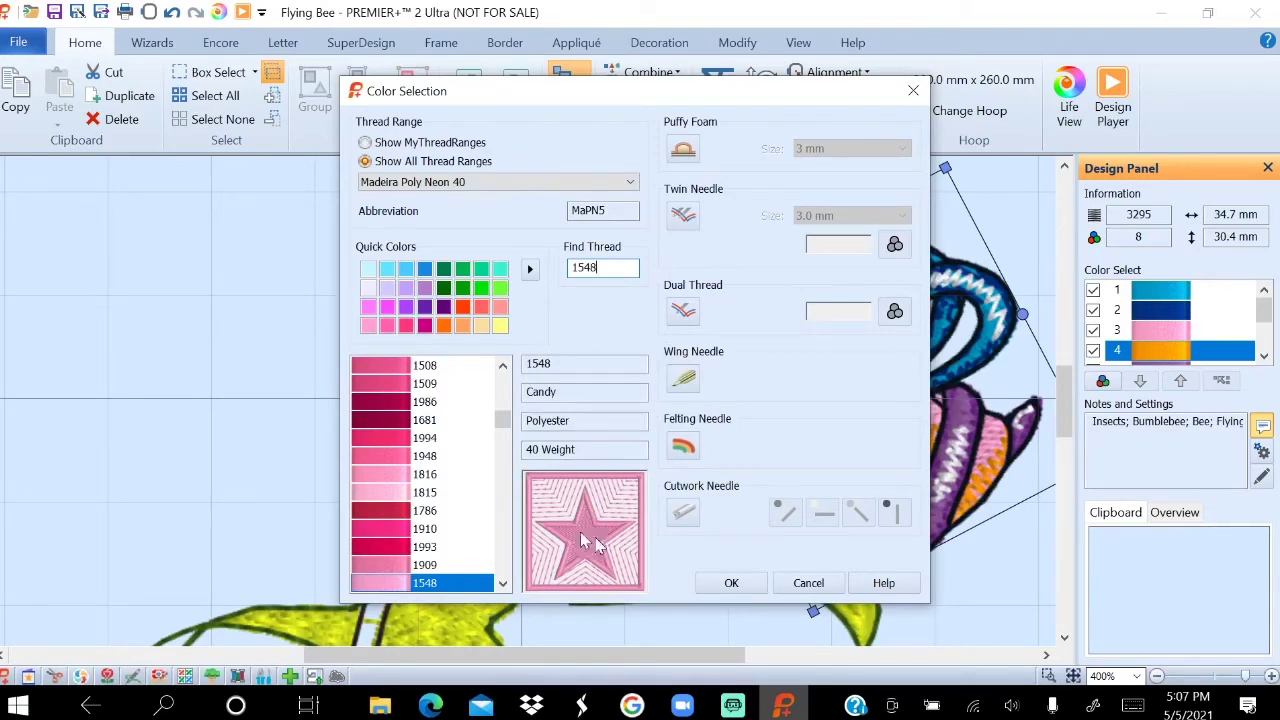
click(731, 583)
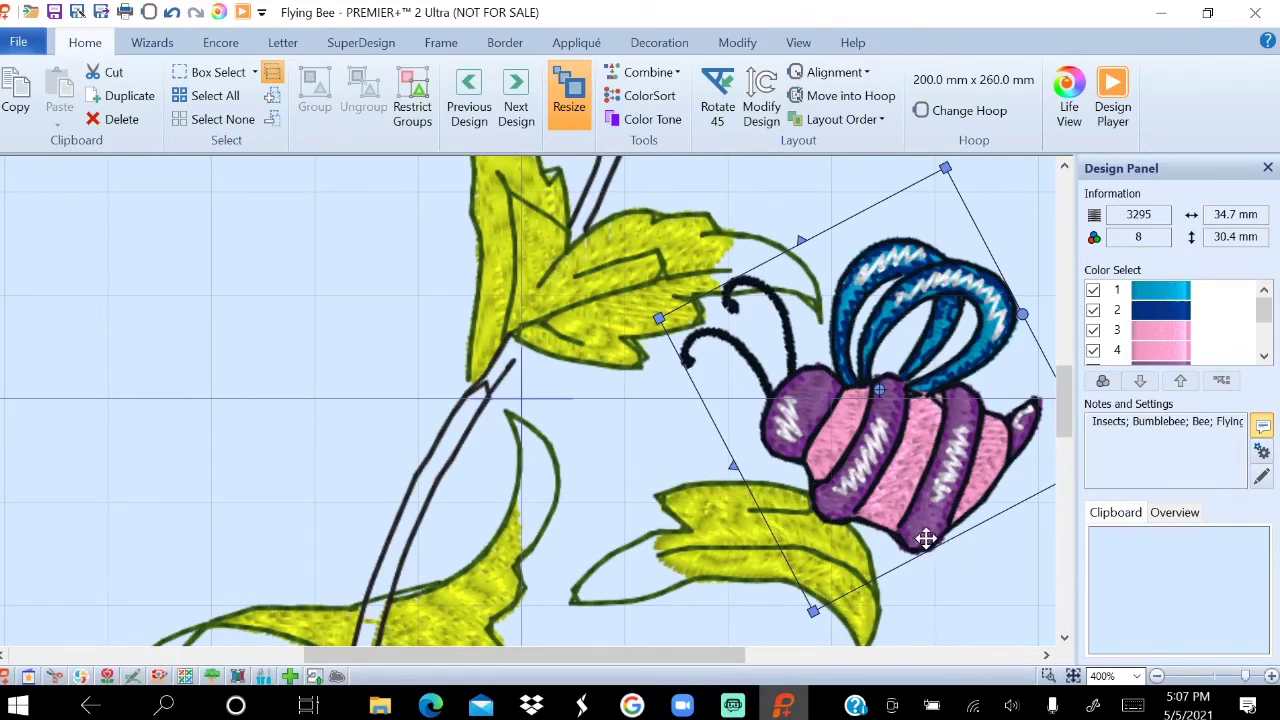
Preview the stitch-out of the combined flower and bee in the Design Player through to the end.
click(1139, 677)
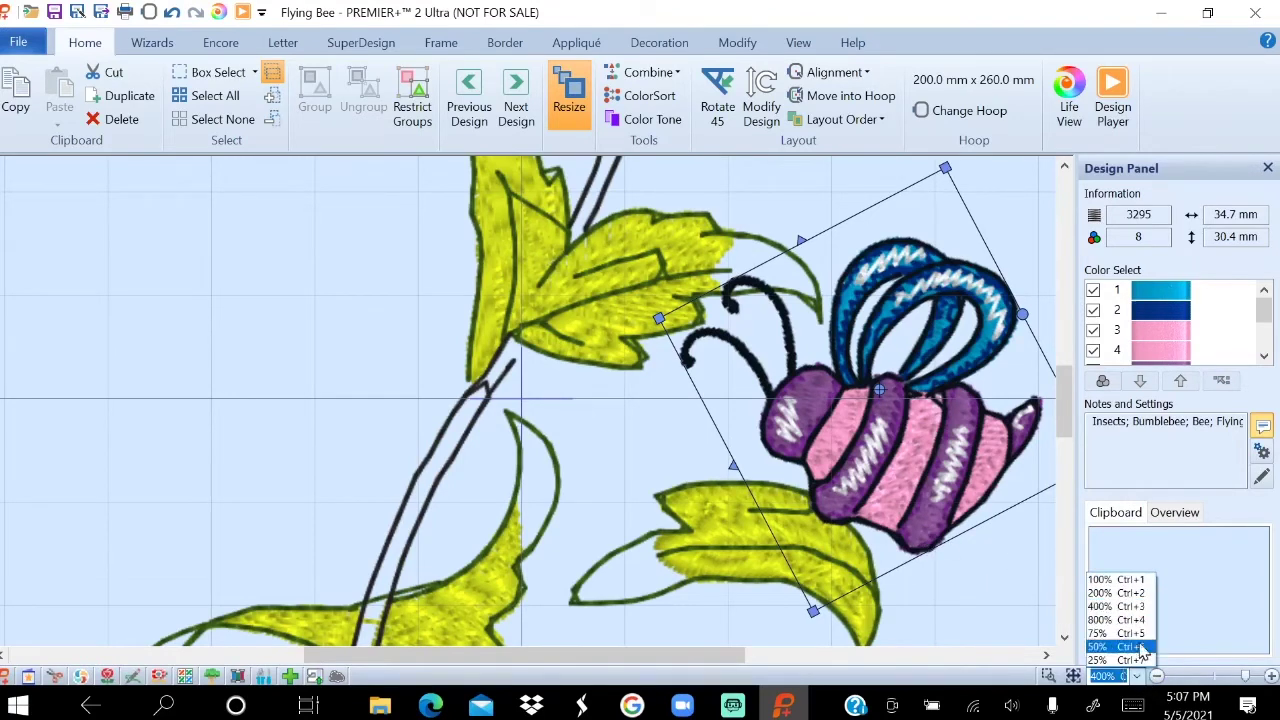
click(1133, 583)
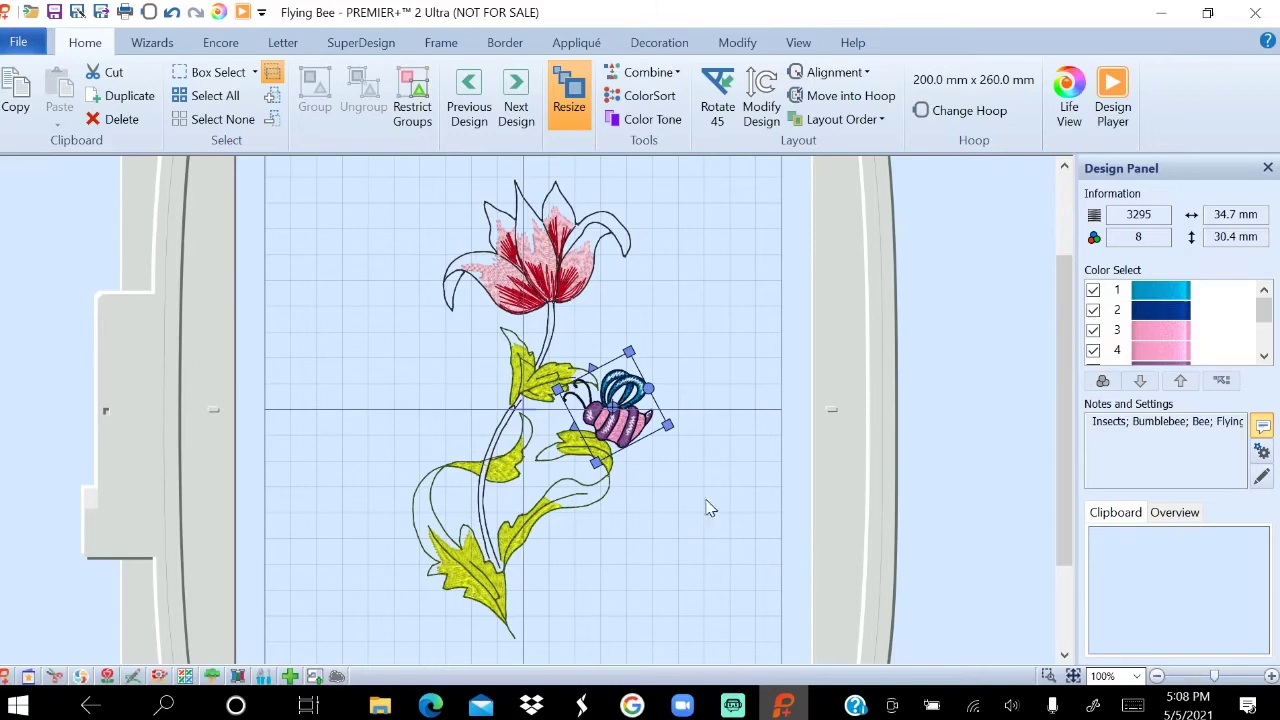
click(725, 273)
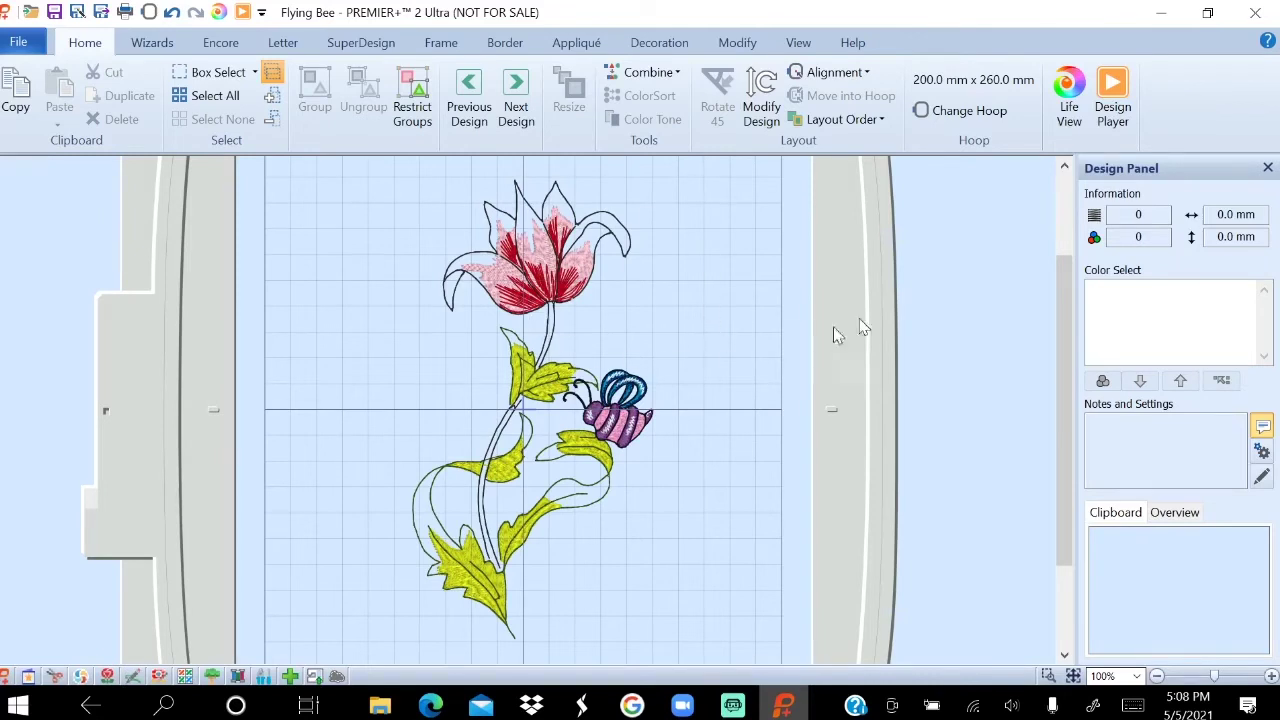
click(1112, 88)
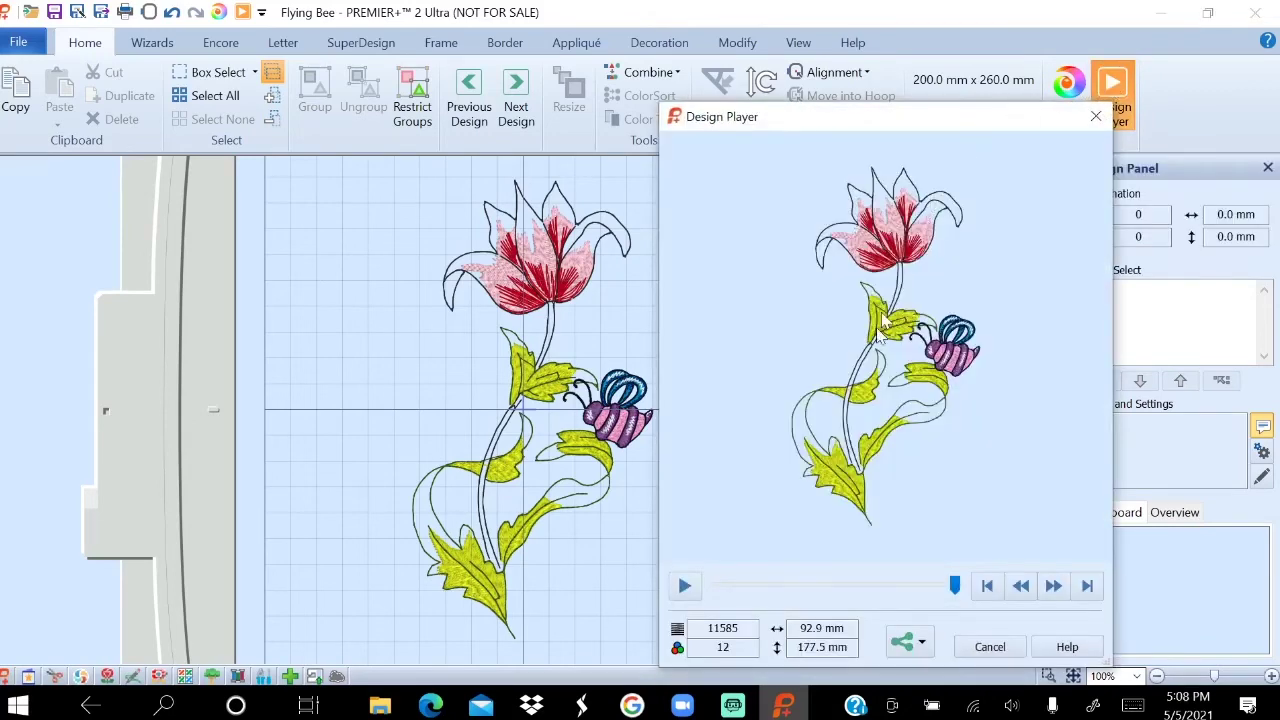
click(676, 595)
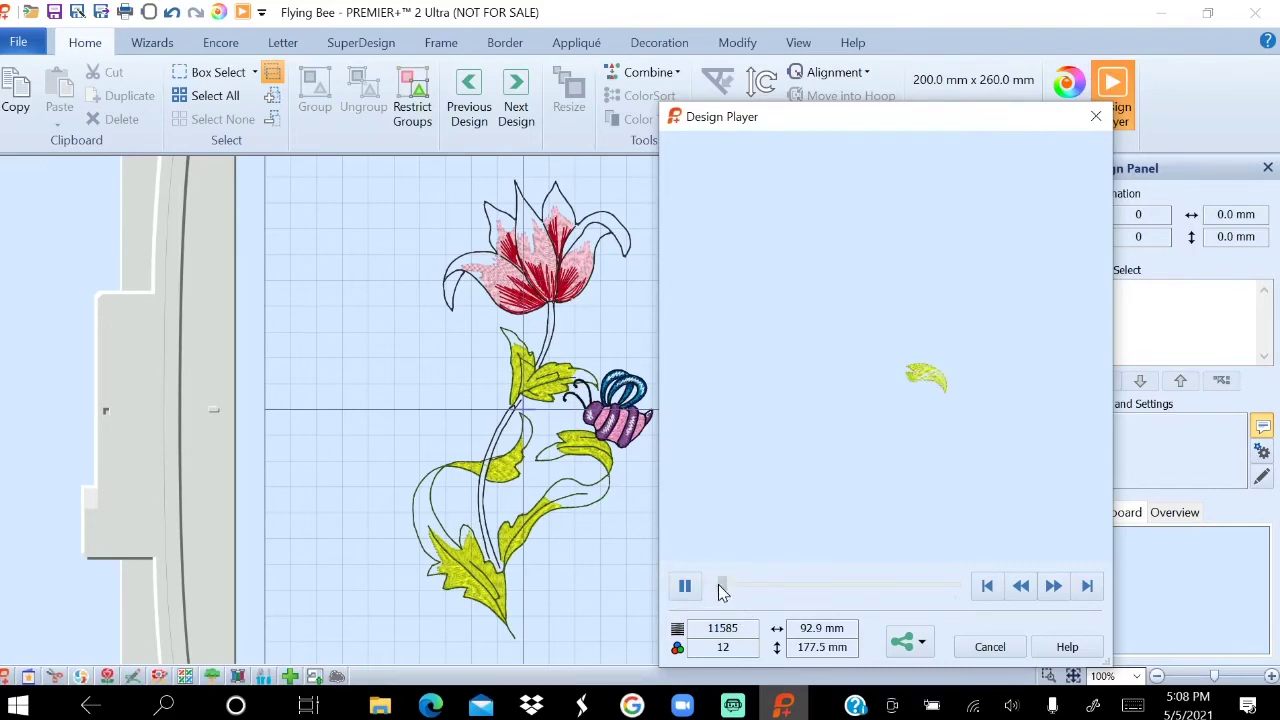
mouse_move(728, 592)
mouse_down()
mouse_move(822, 620)
mouse_move(962, 632)
mouse_up()
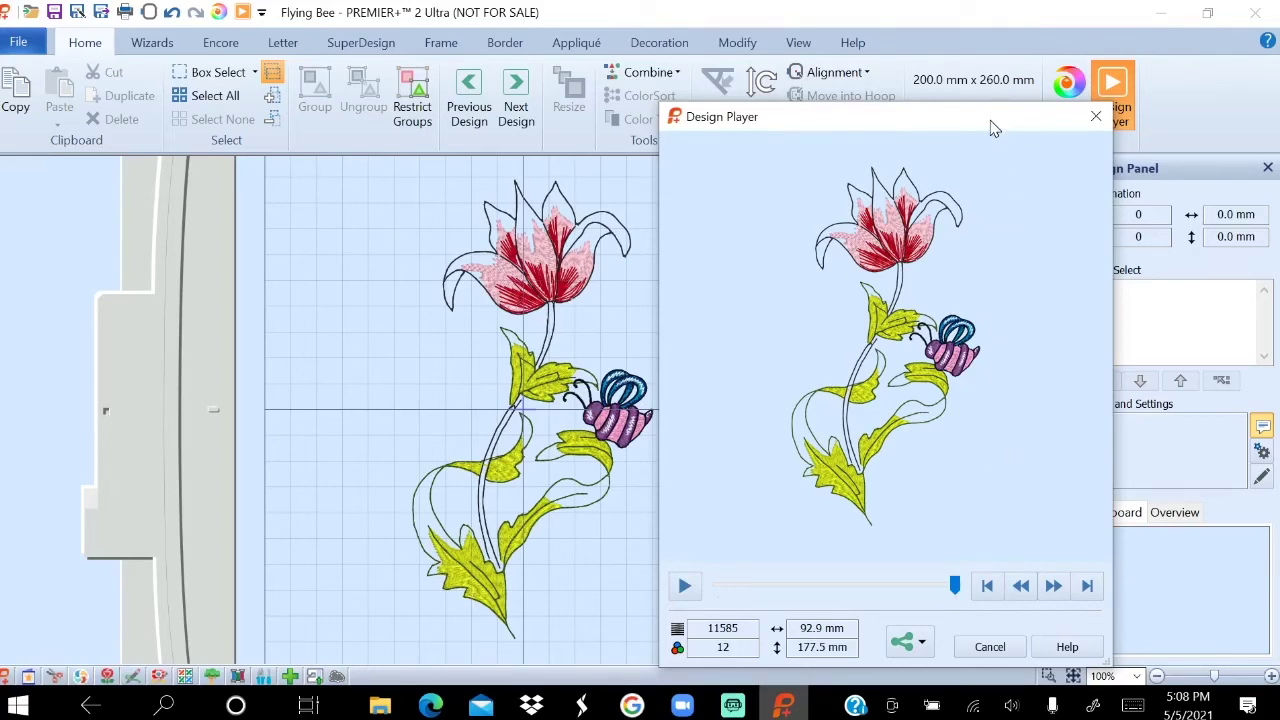
drag(993, 124, 938, 67)
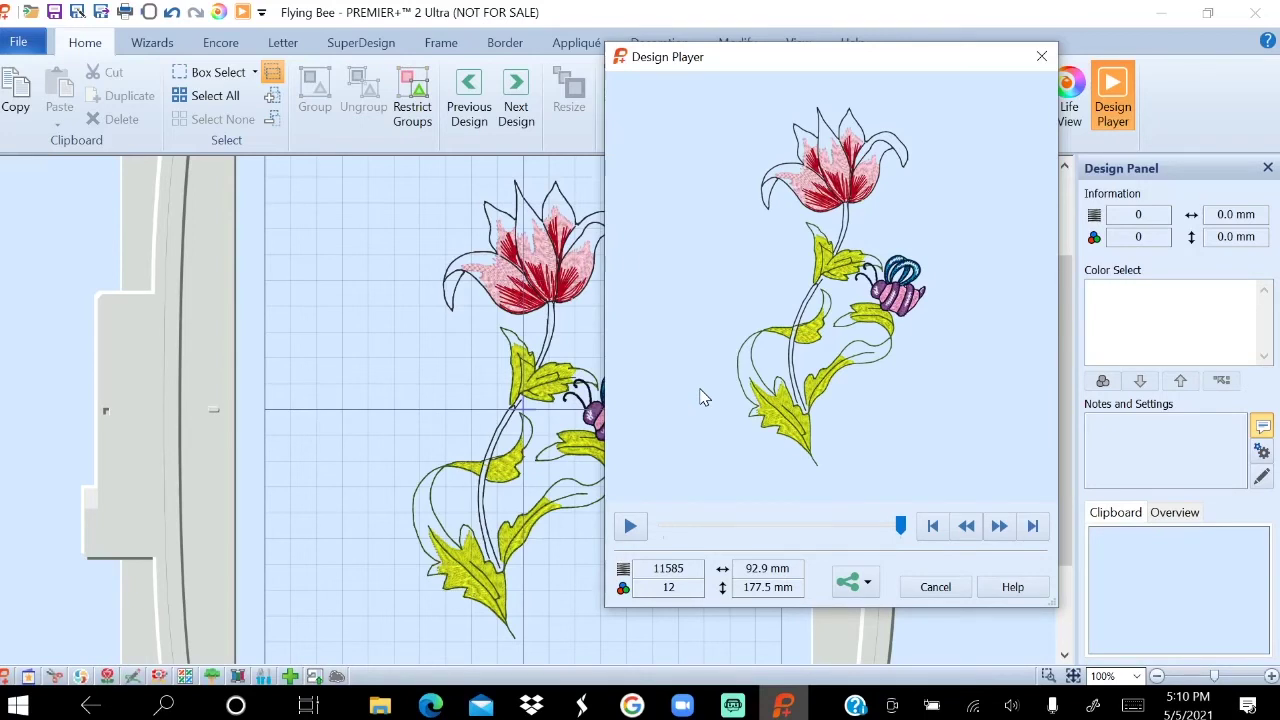
Save a standard-size JPG picture of the combined design to the Desktop as "flower with bug" and close the Design Player.
click(869, 588)
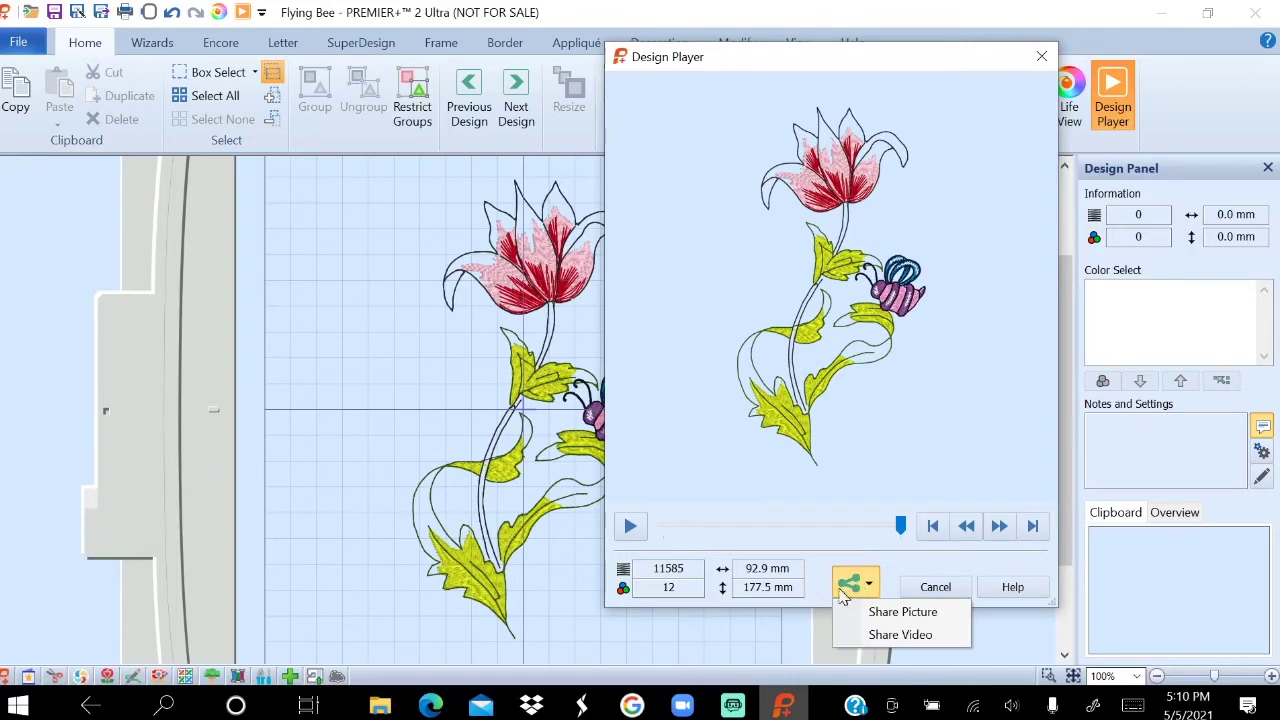
click(906, 612)
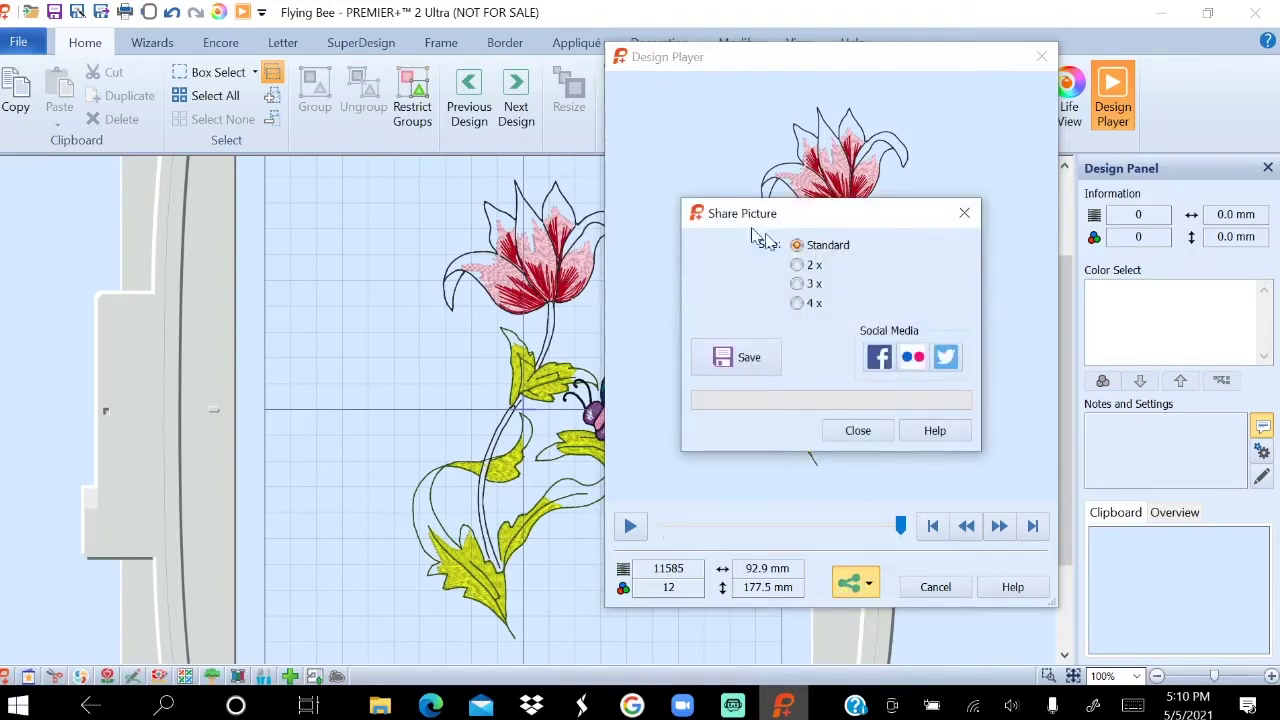
click(750, 365)
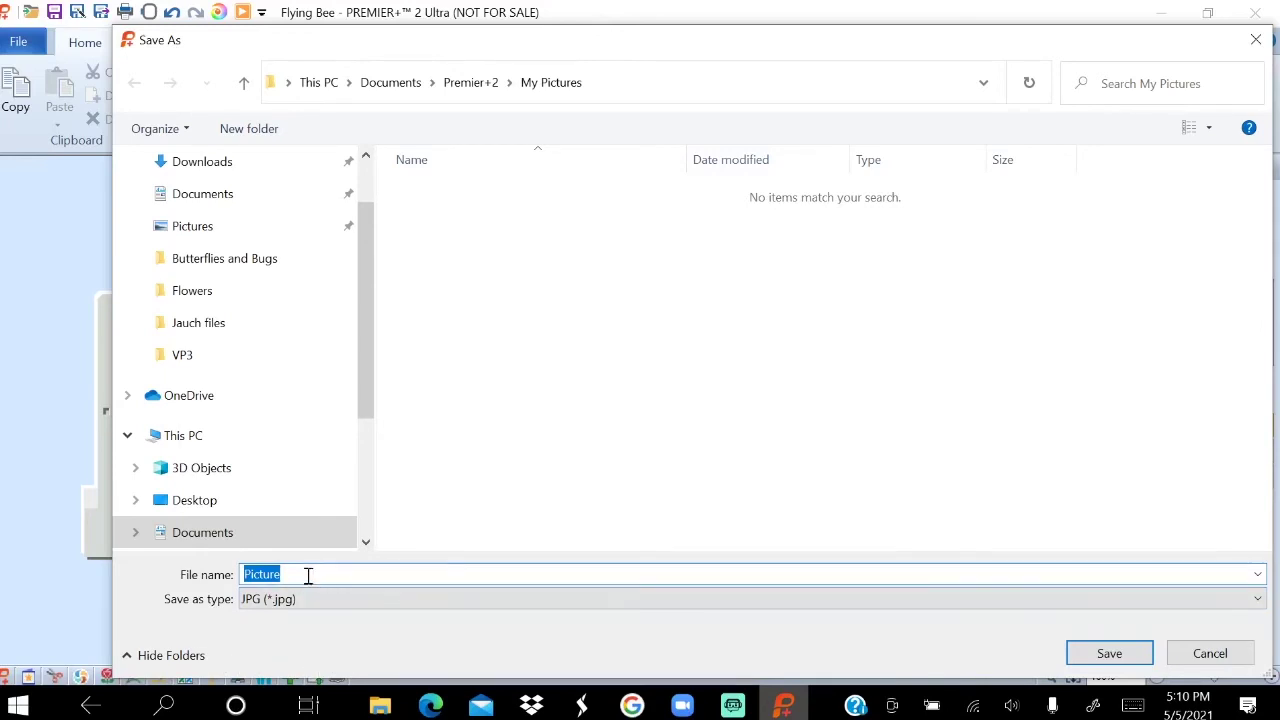
drag(306, 577, 248, 570)
text(flo)
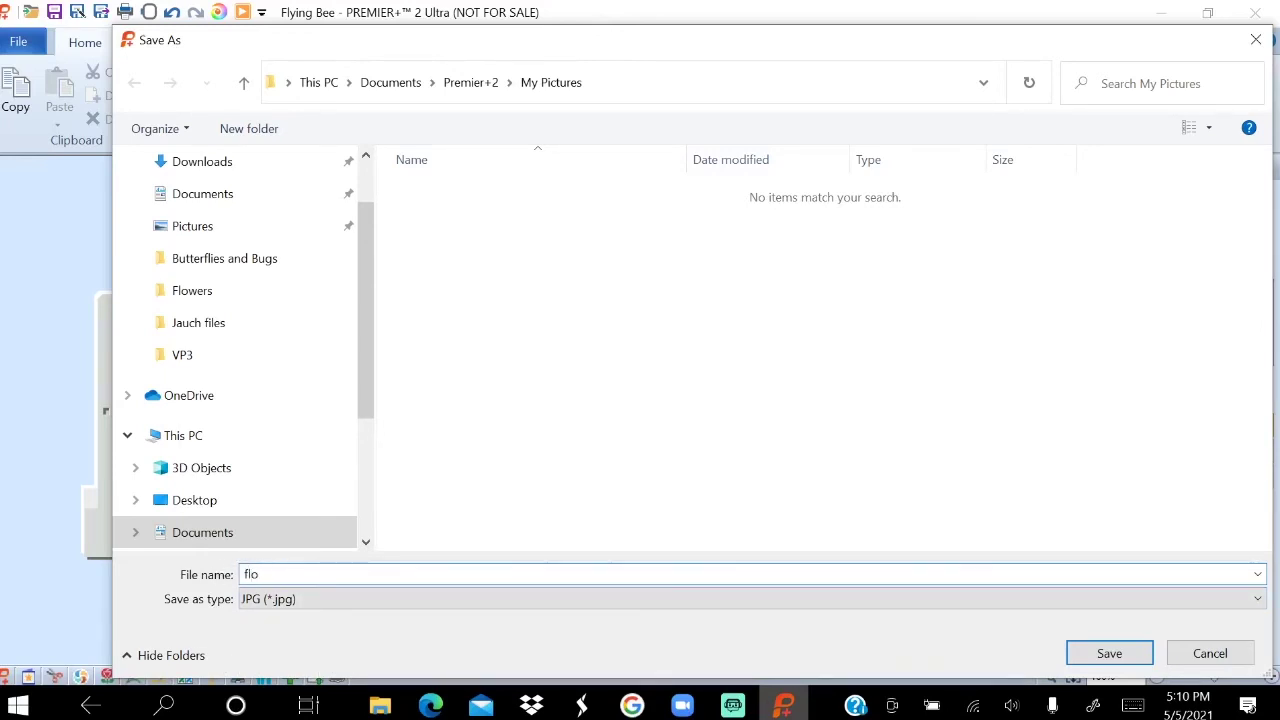
text(wer with bug)
drag(363, 285, 366, 194)
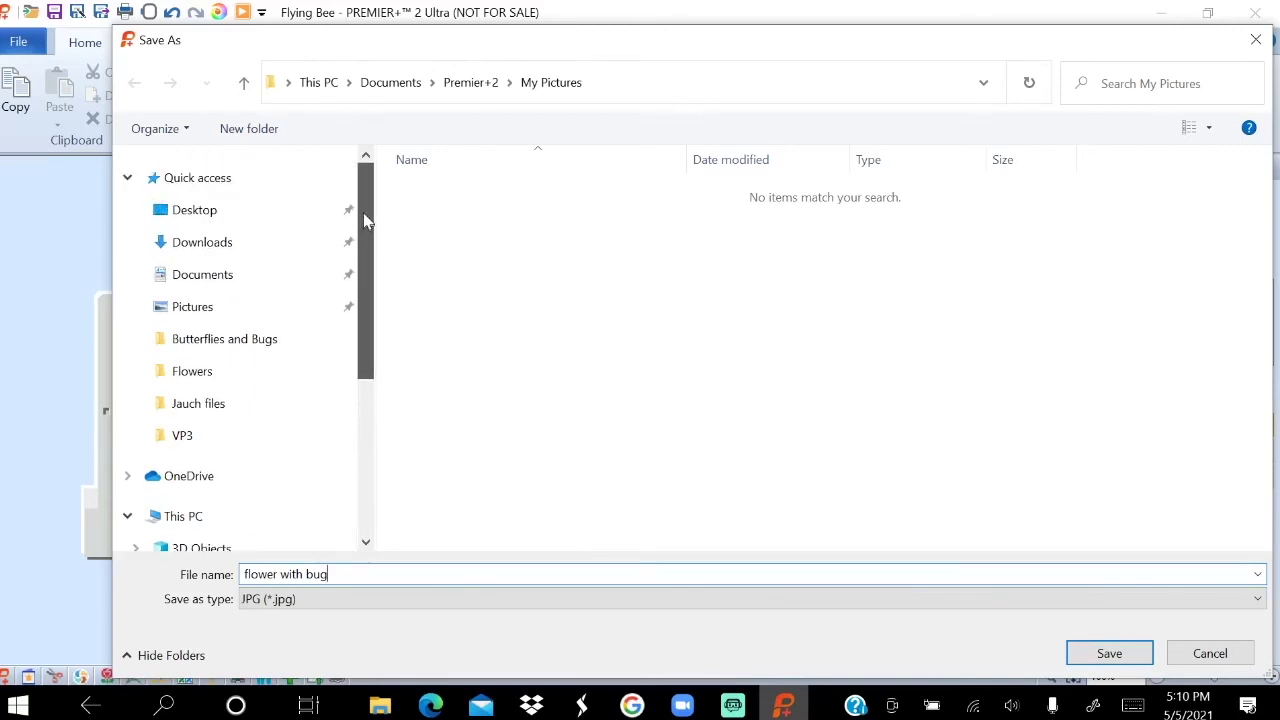
click(222, 216)
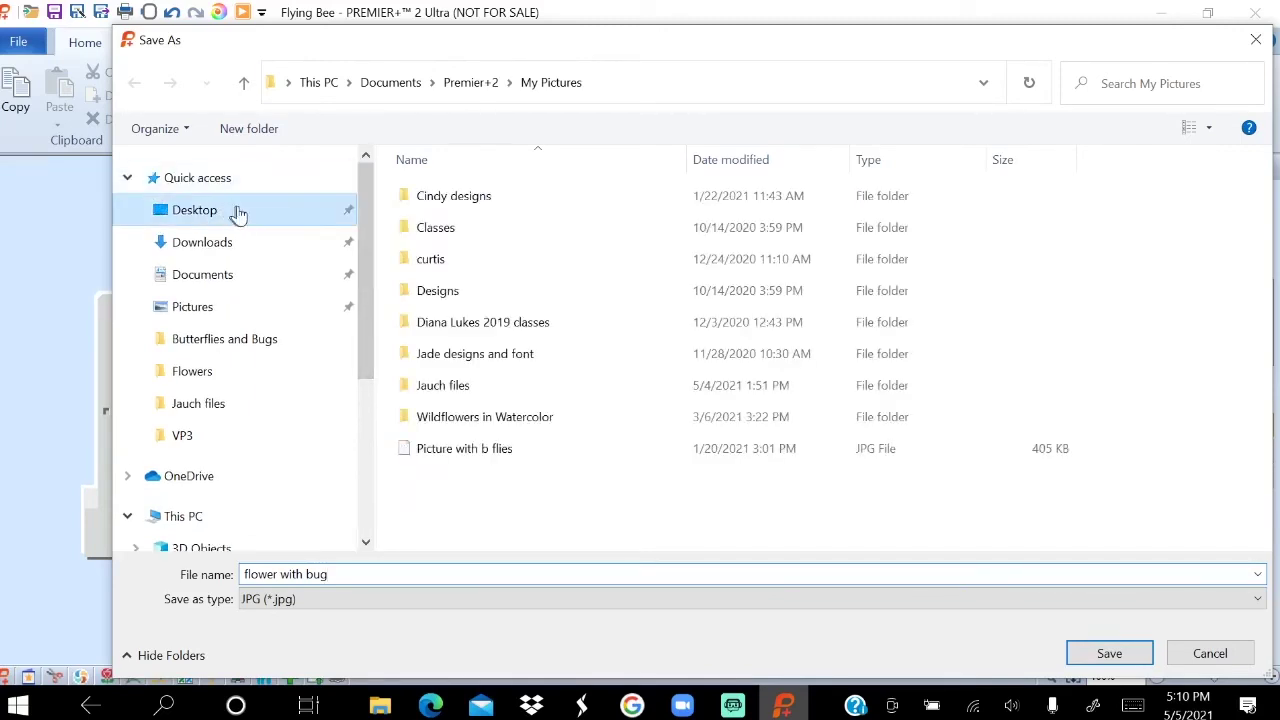
click(1110, 654)
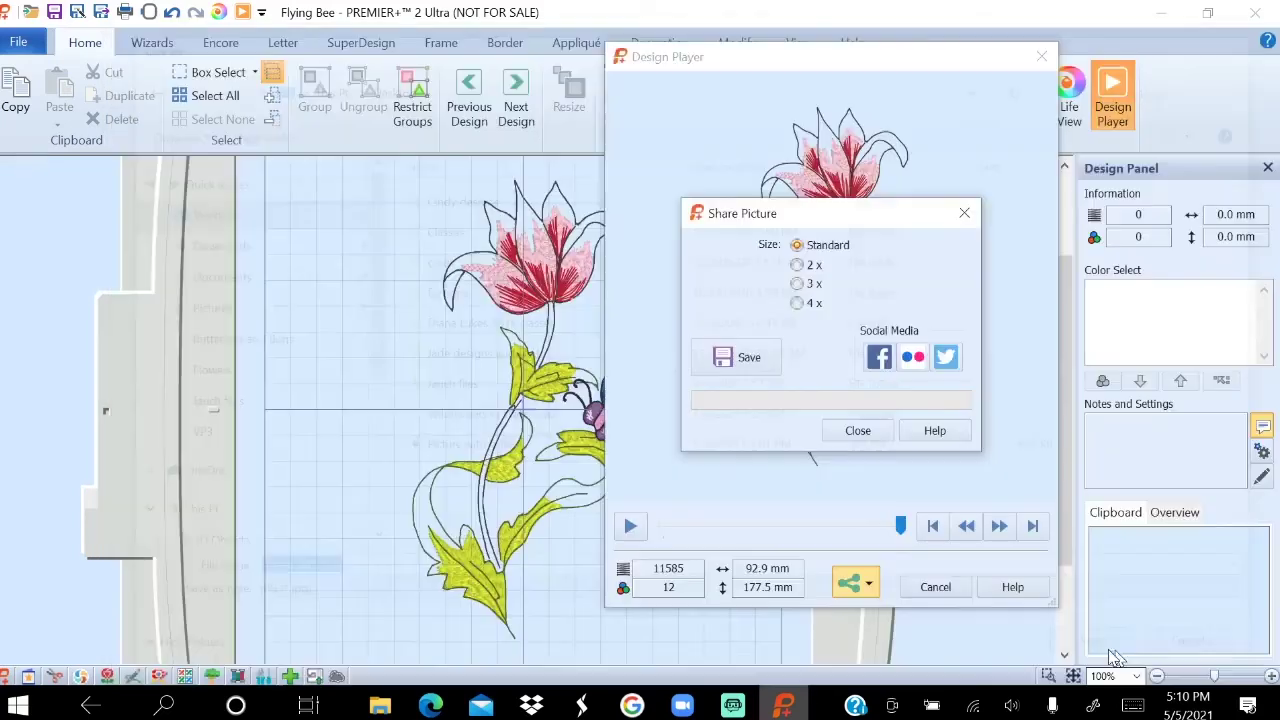
click(858, 436)
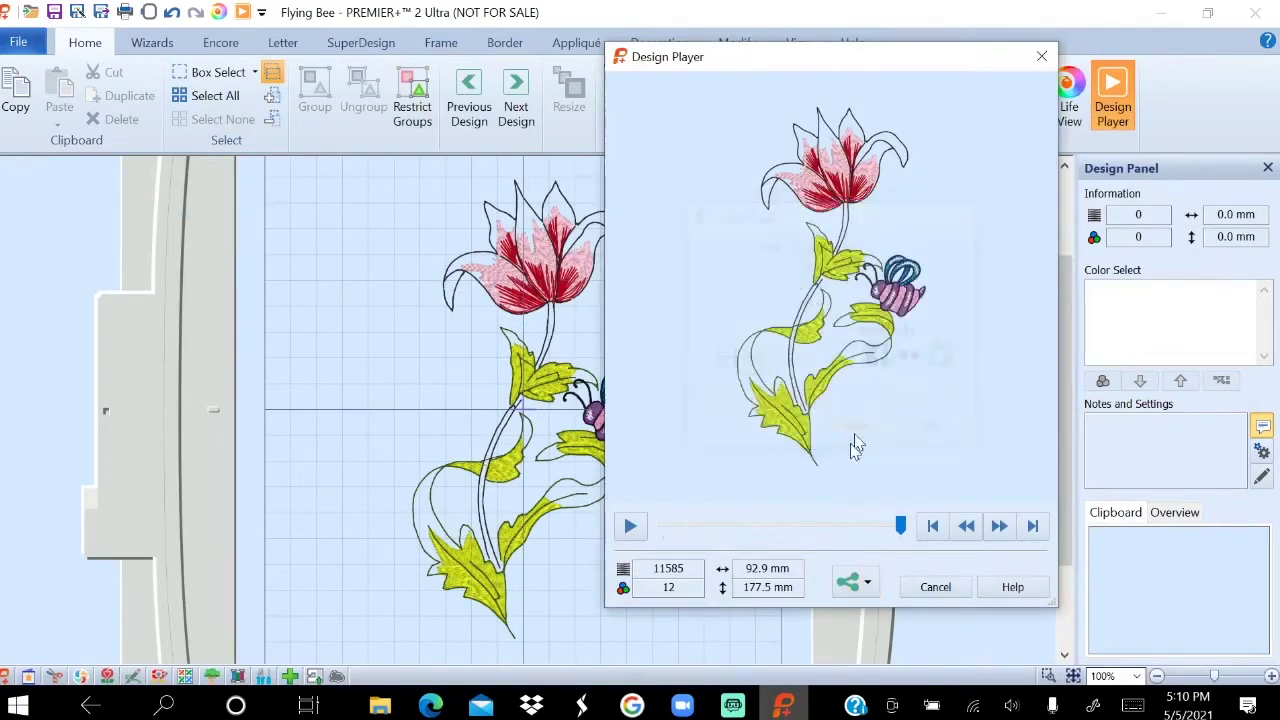
click(936, 589)
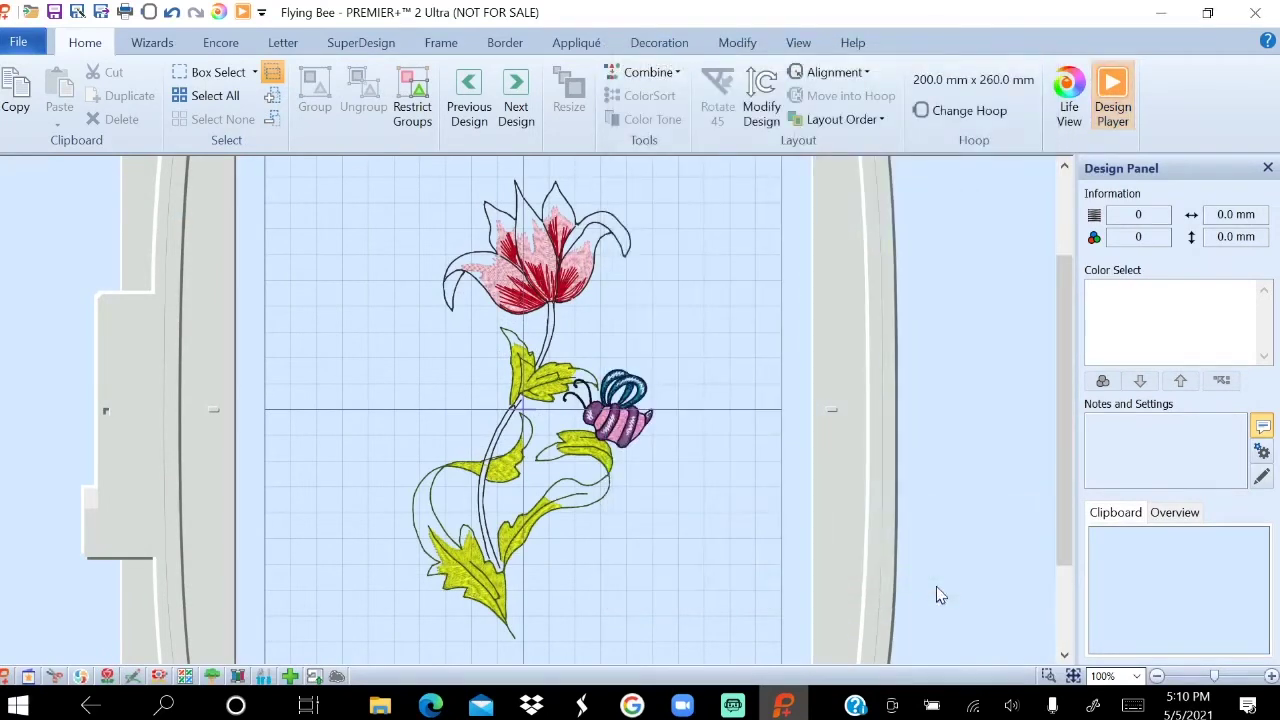
Minimize the embroidery program and look through the full list of installed Windows apps.
click(1158, 19)
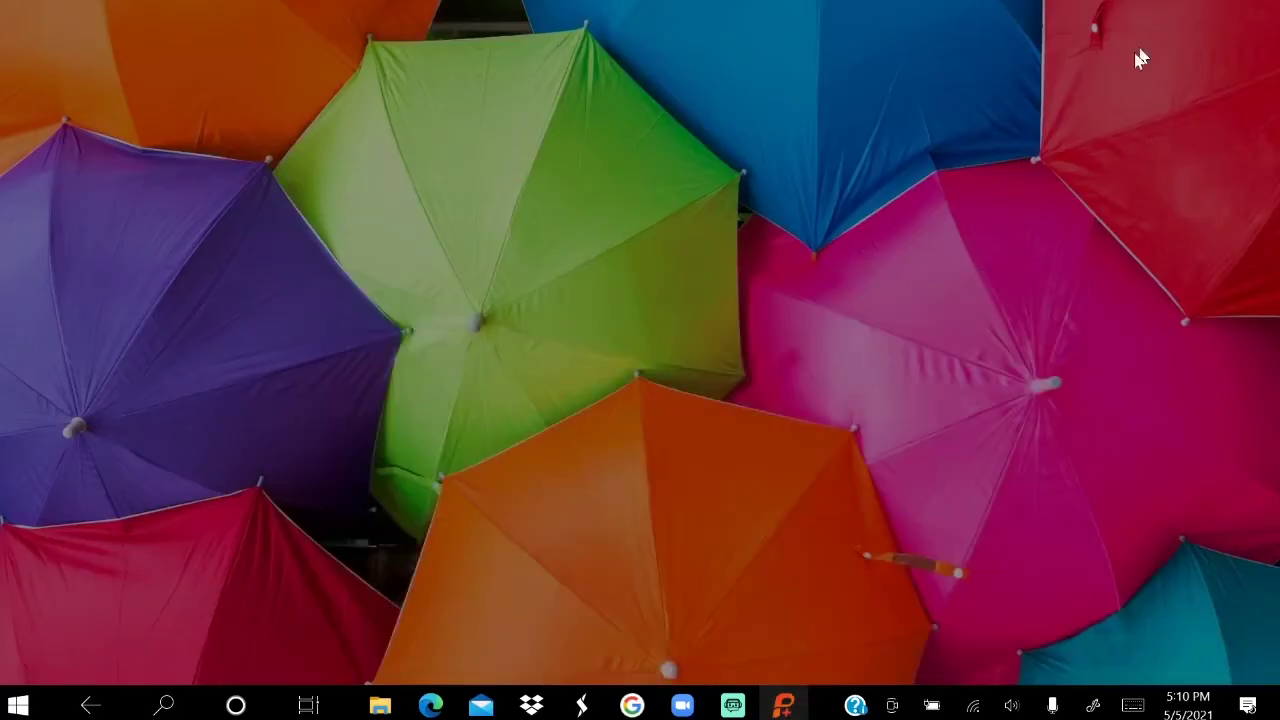
key(super)
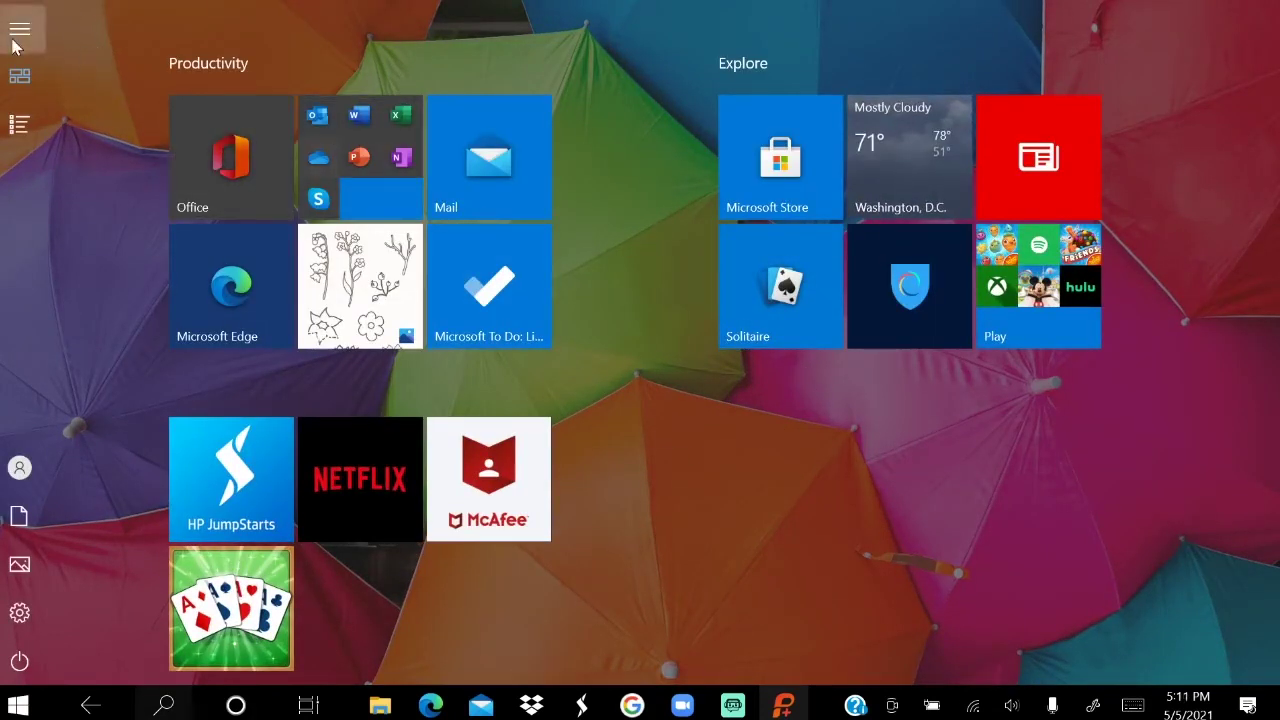
click(20, 125)
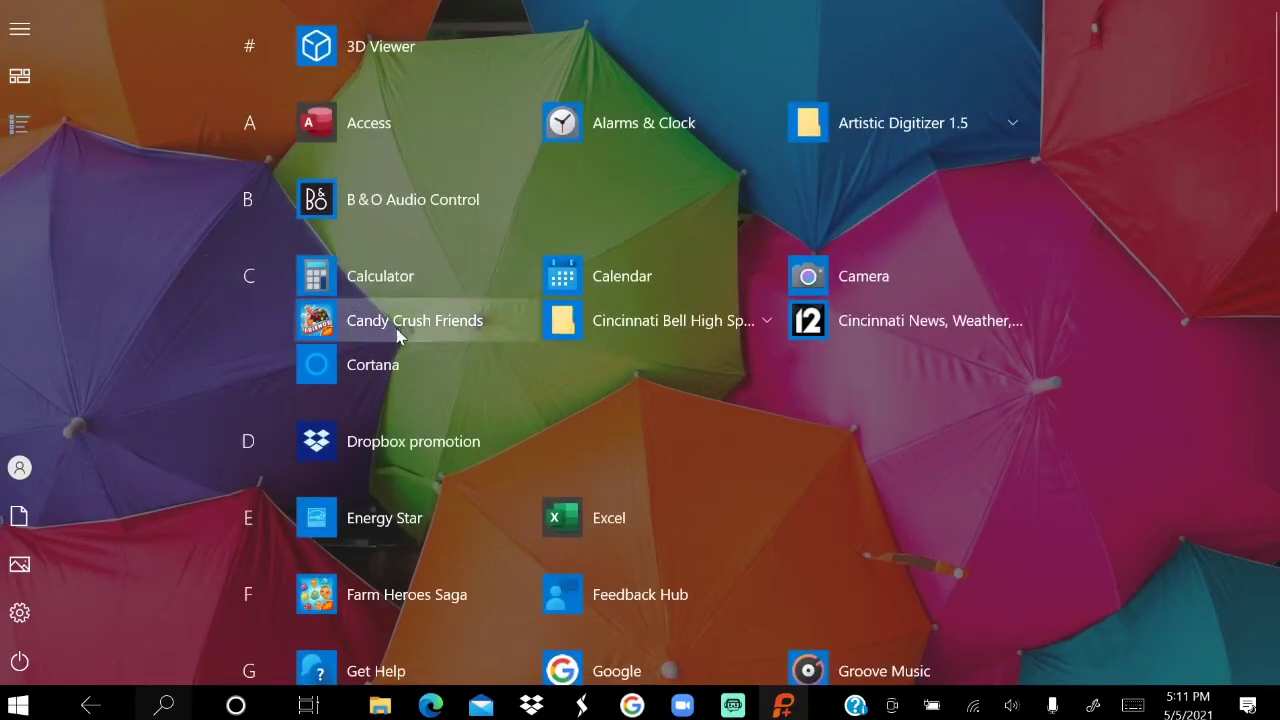
scroll(396, 328, down, 5)
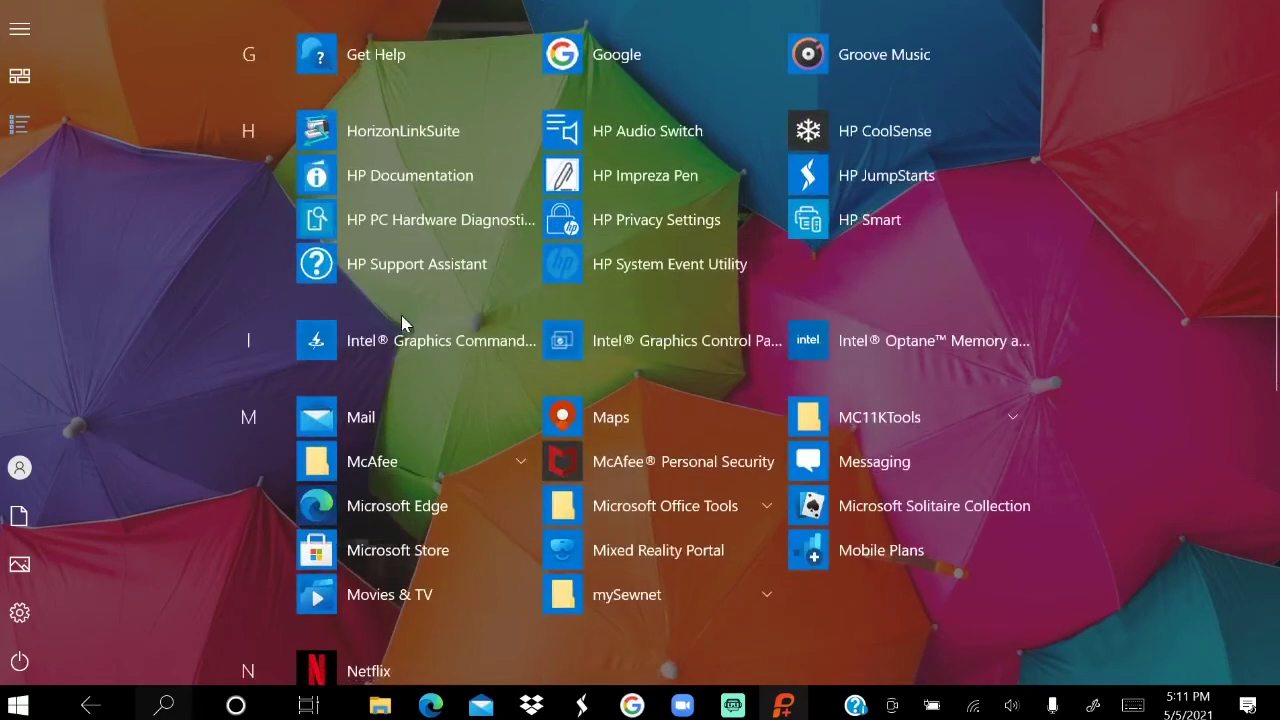
scroll(401, 315, down, 5)
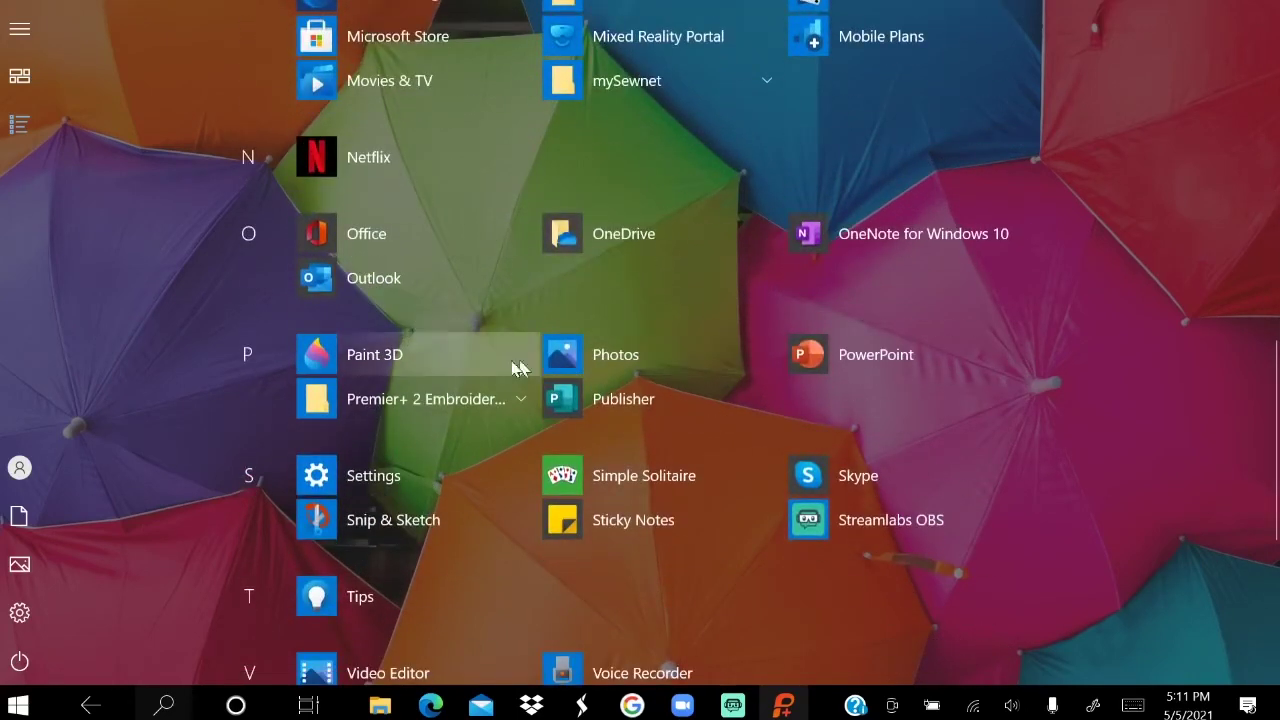
scroll(452, 376, down, 1)
scroll(452, 376, down, 4)
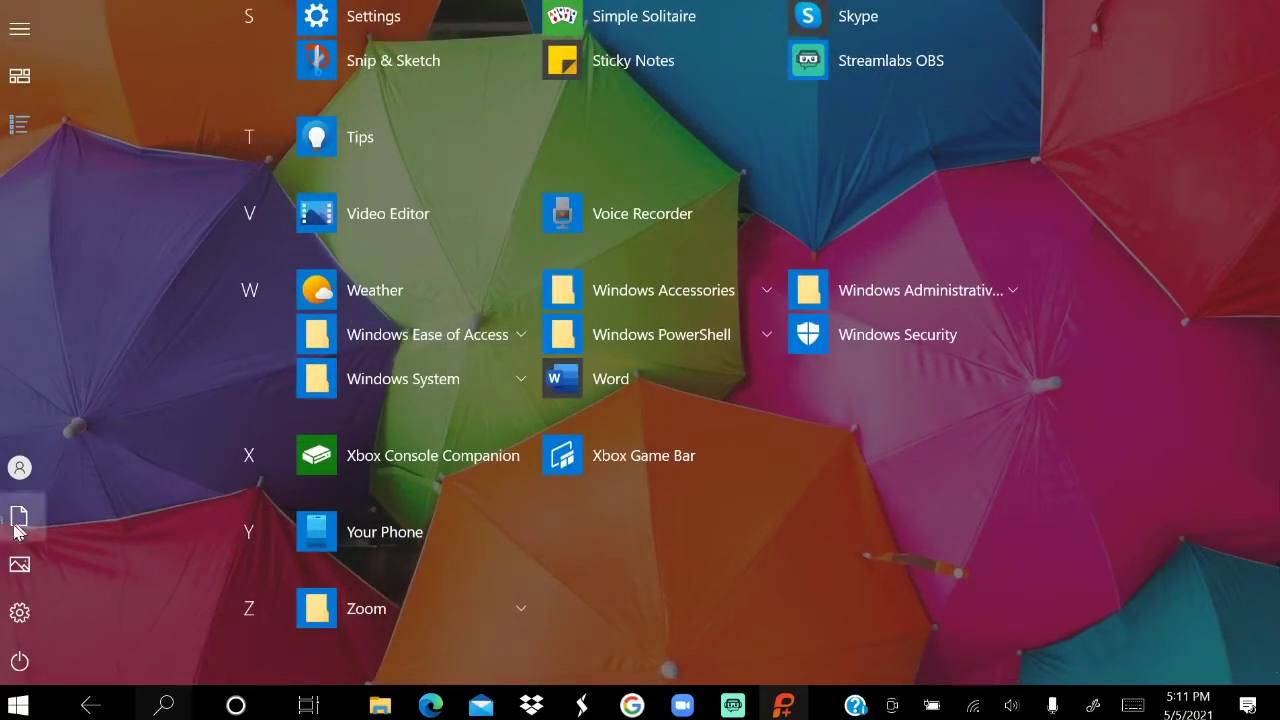
Open the Pictures folder in File Explorer and switch to the Desktop folder to find the saved picture.
mouse_move(12, 578)
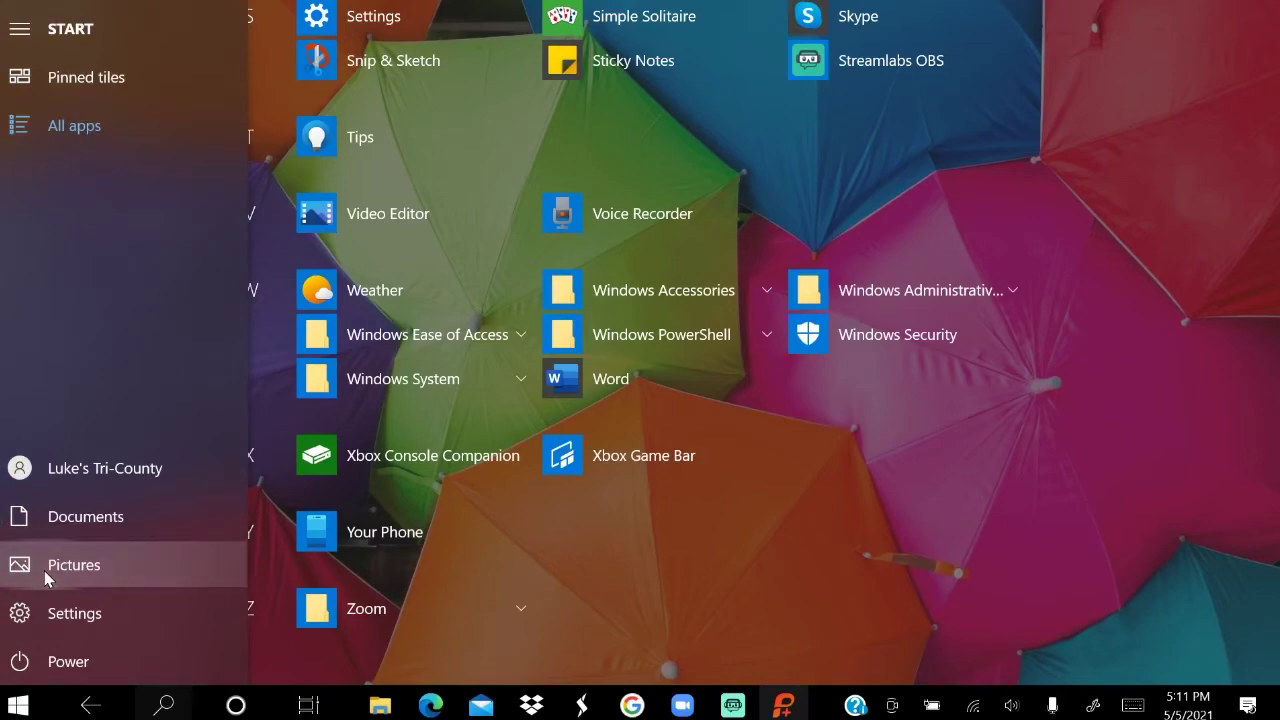
click(44, 567)
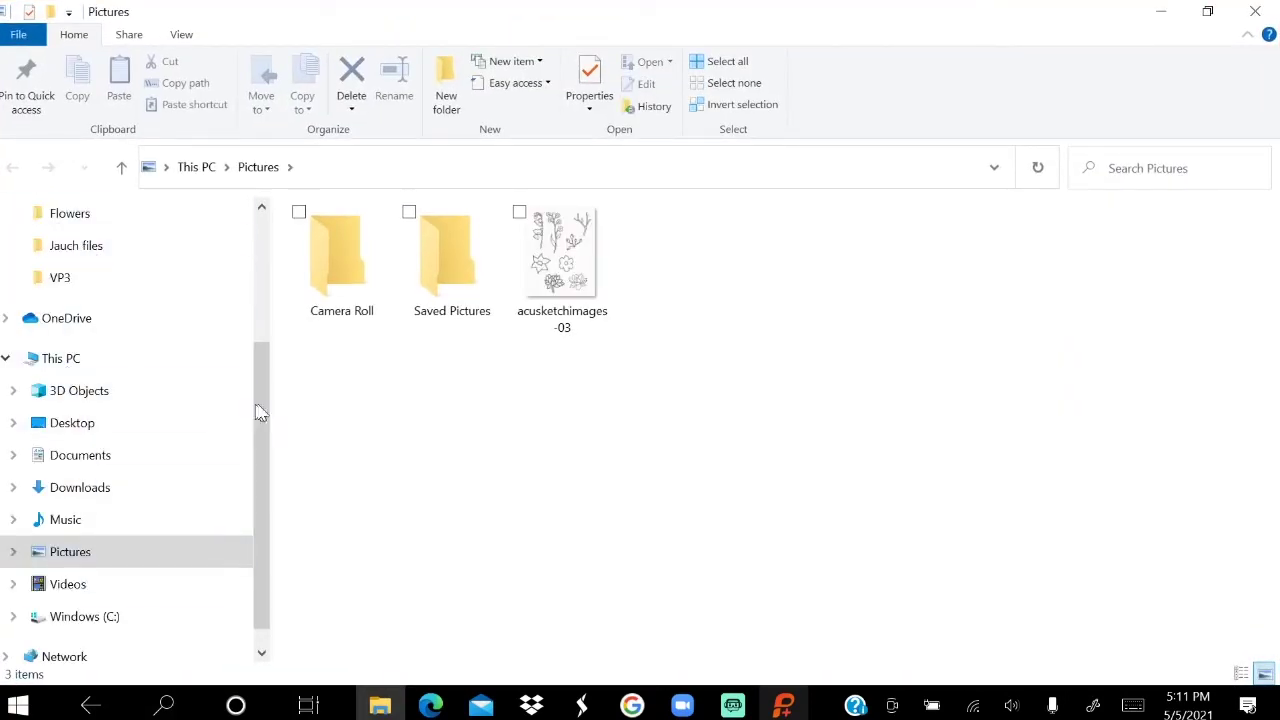
drag(260, 406, 287, 251)
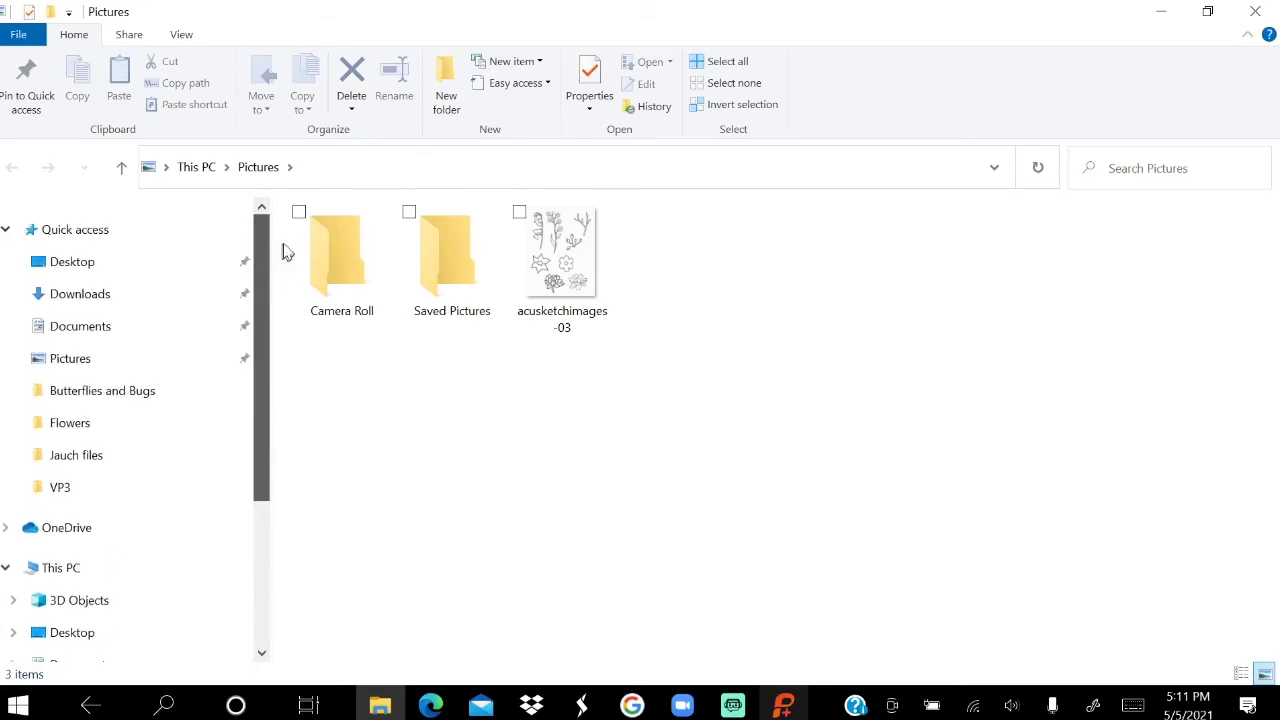
click(92, 272)
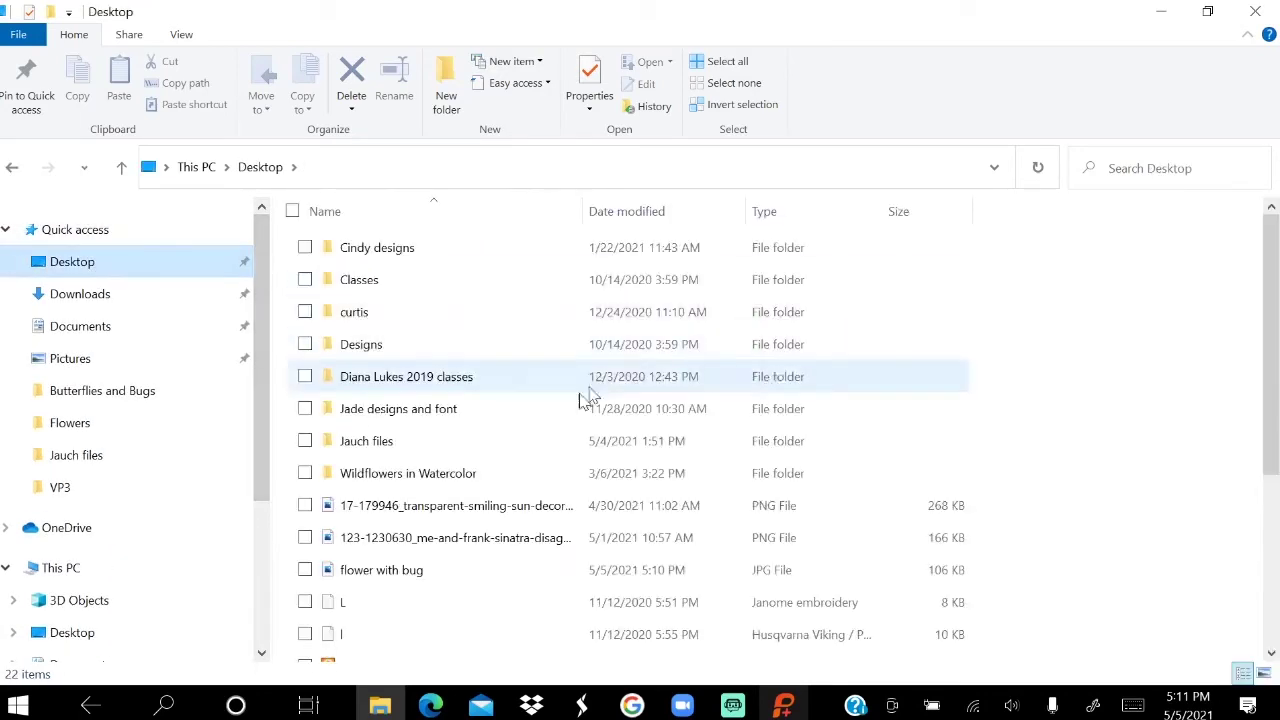
View the "flower with bug" JPG on the Desktop with the preview pane turned on, and close File Explorer.
click(373, 572)
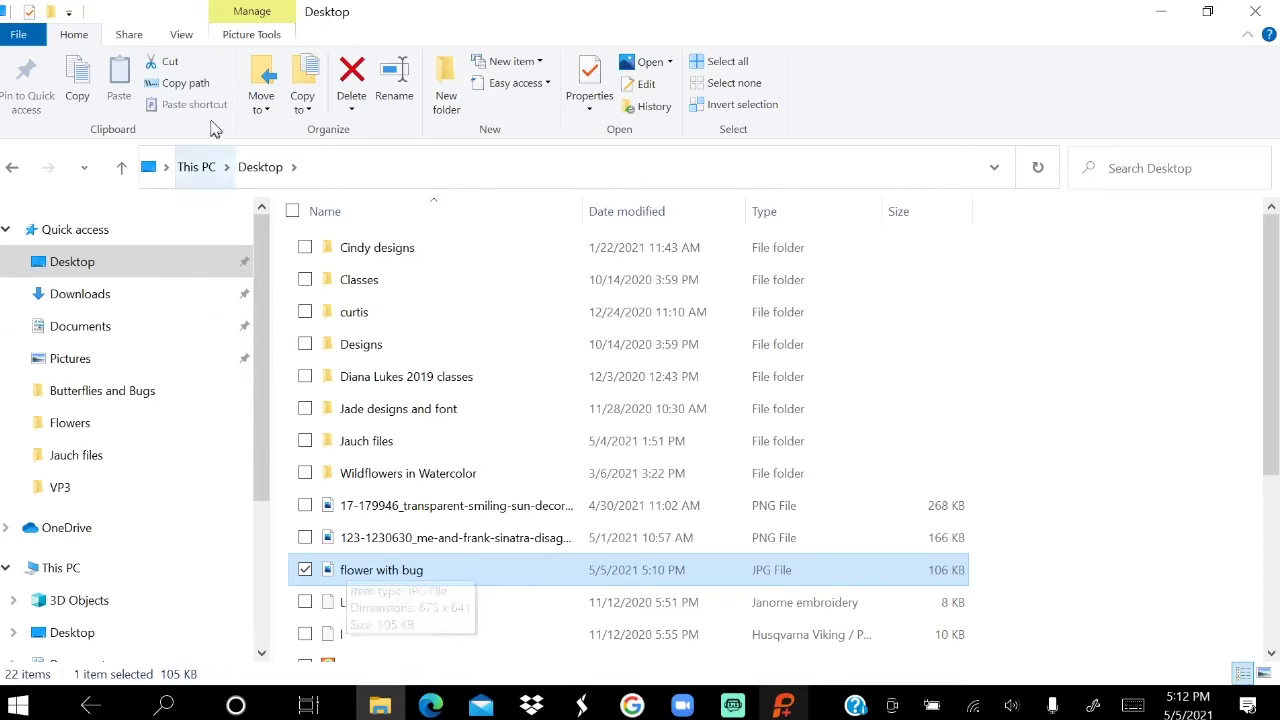
click(181, 36)
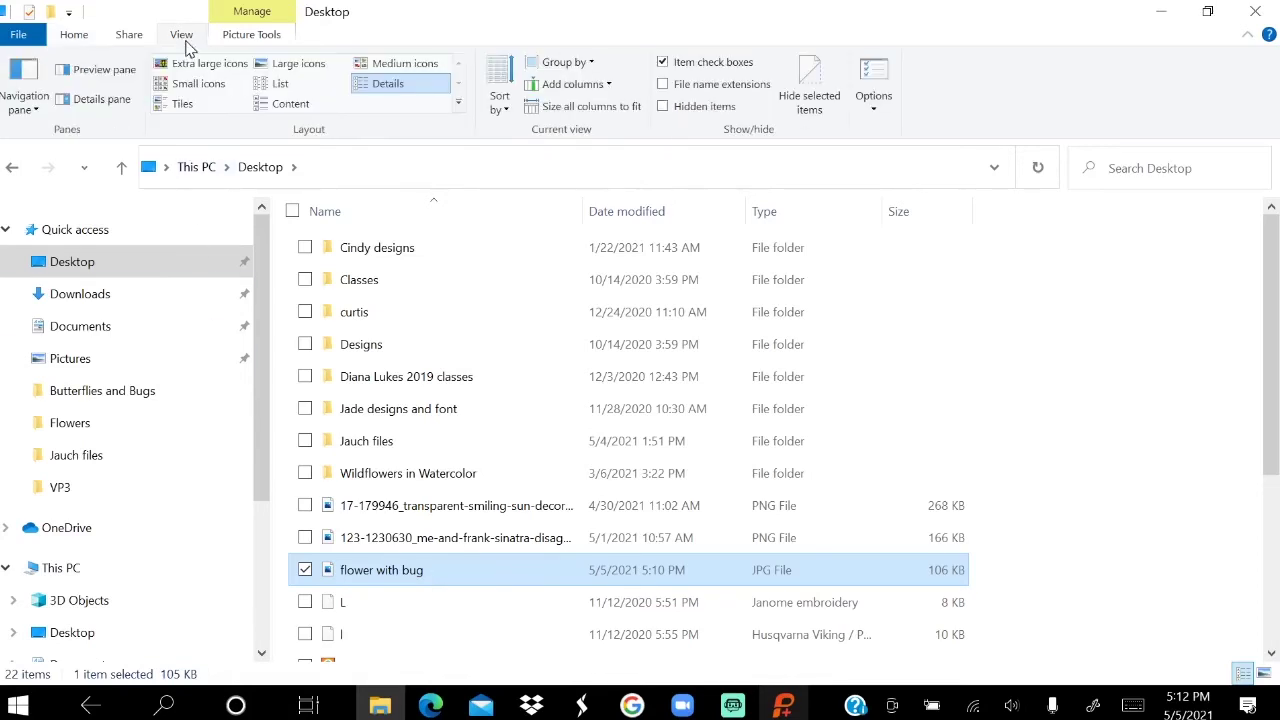
click(104, 70)
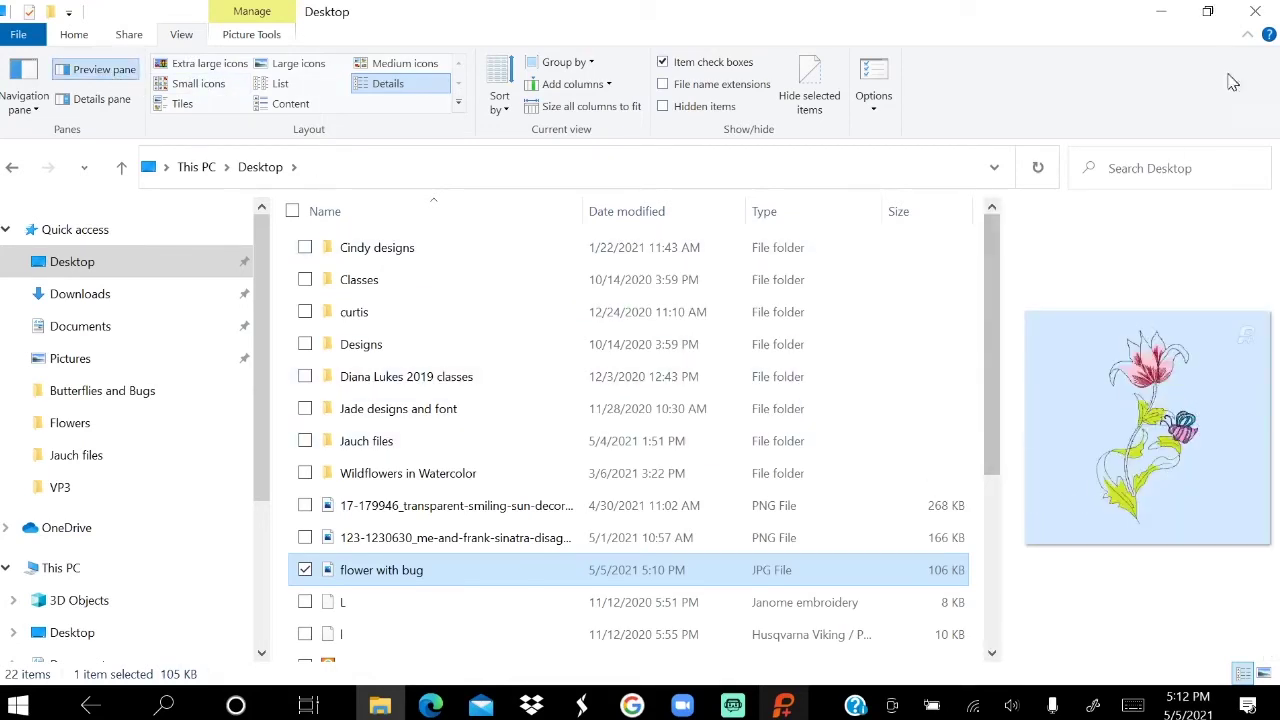
click(1256, 12)
Switch back to PREMIER+ 2 Ultra, review the Design Player's Share Picture size and social media options, and close them without saving.
key(super)
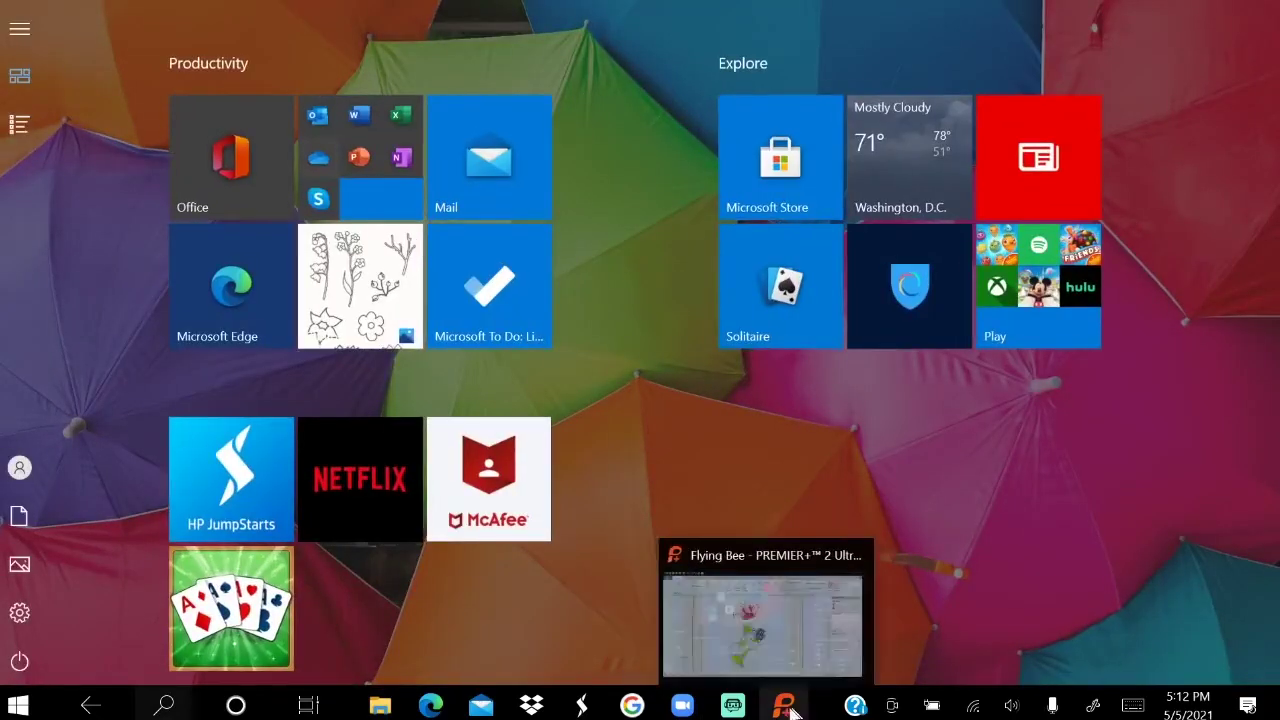
click(676, 560)
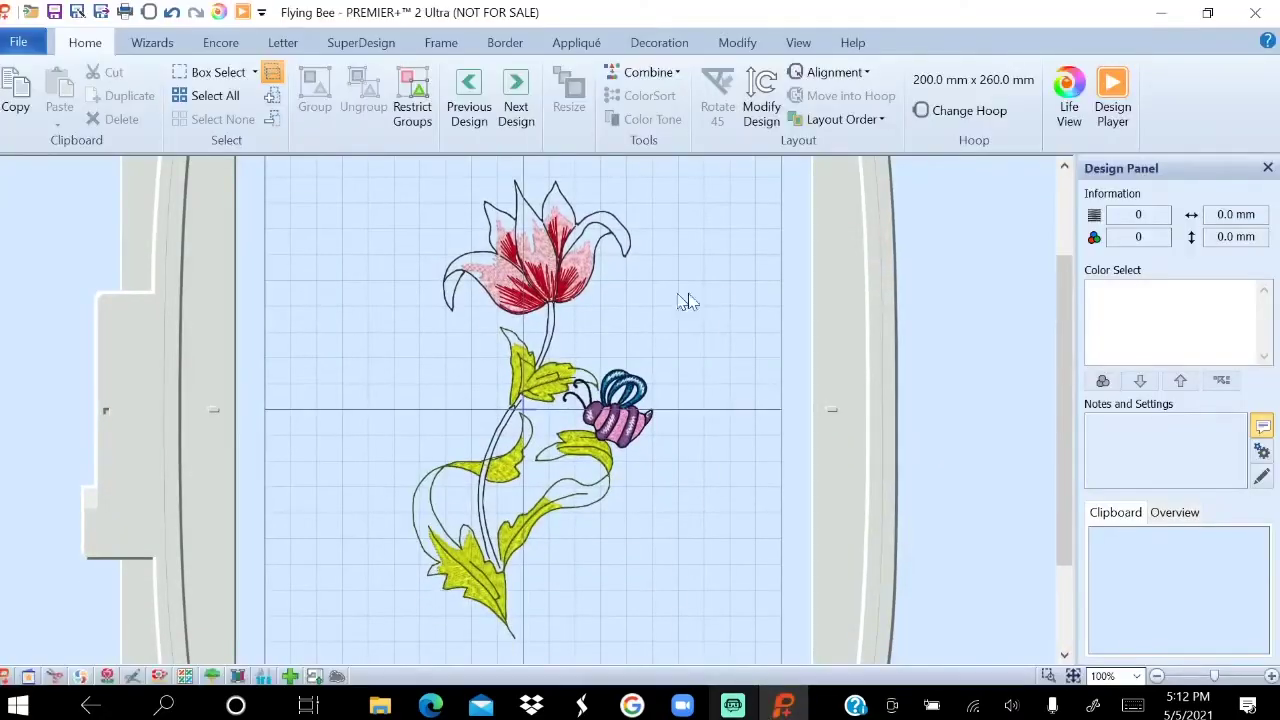
click(1116, 112)
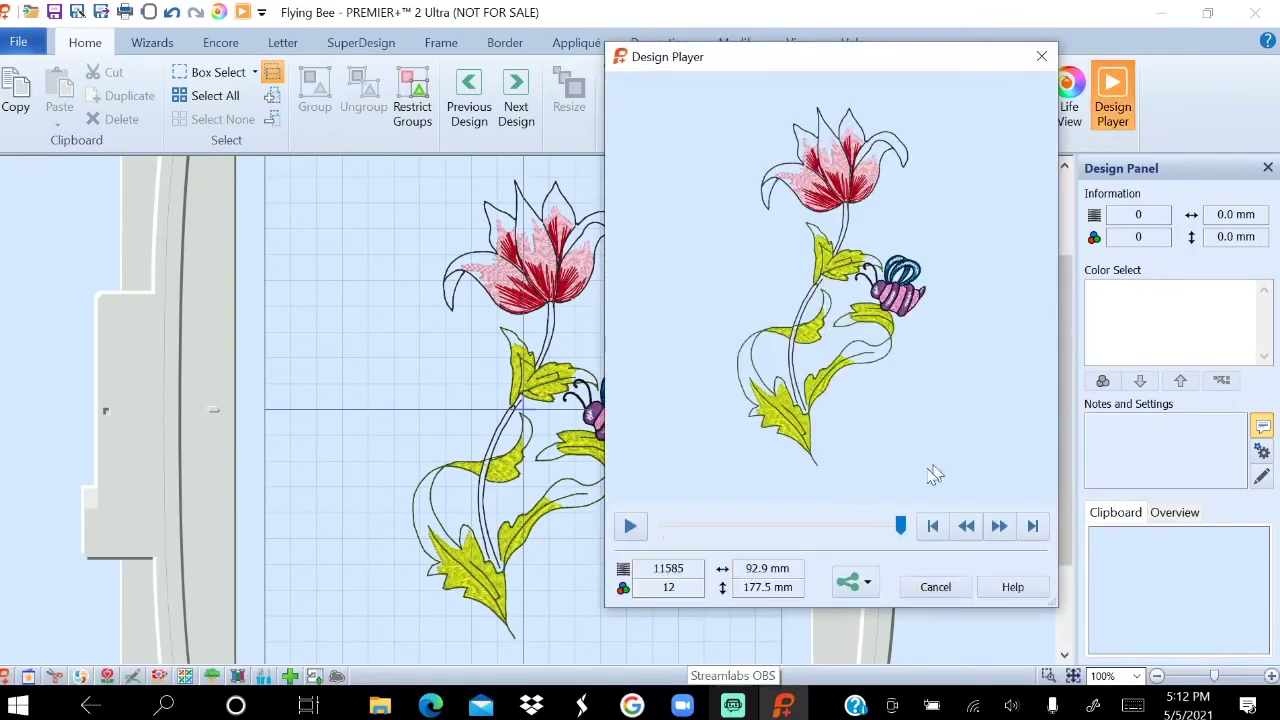
click(844, 581)
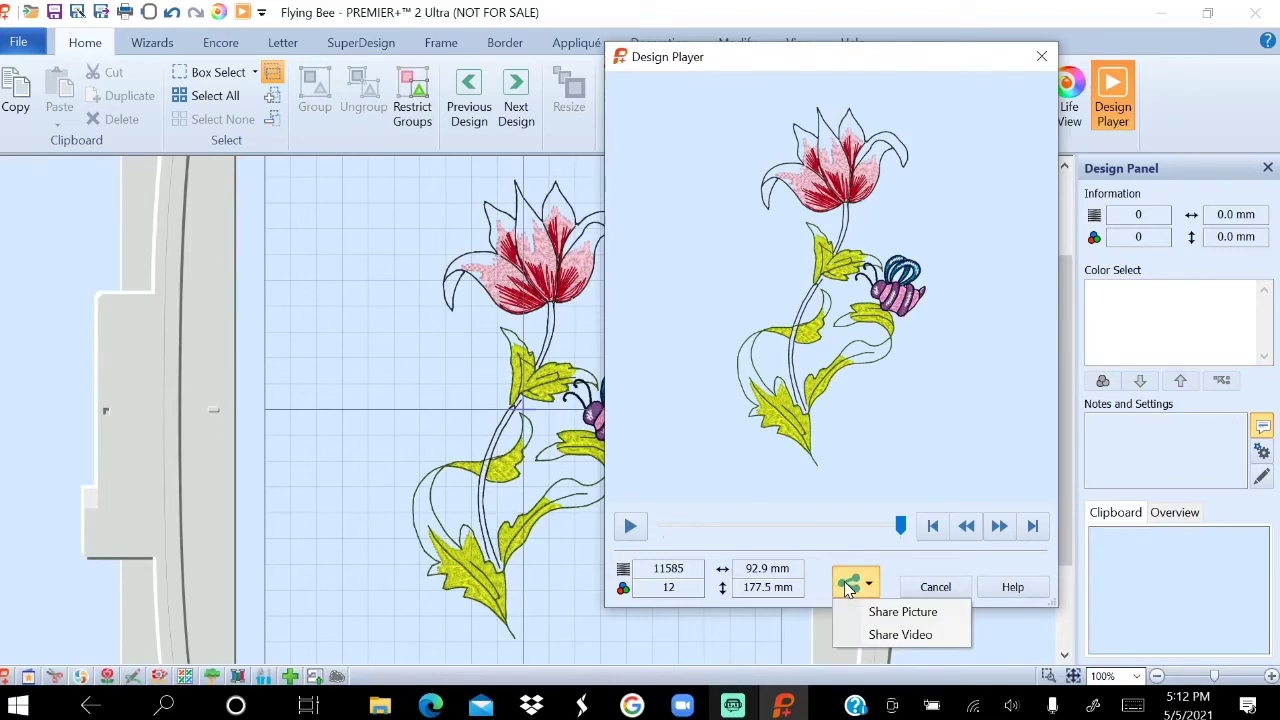
click(905, 612)
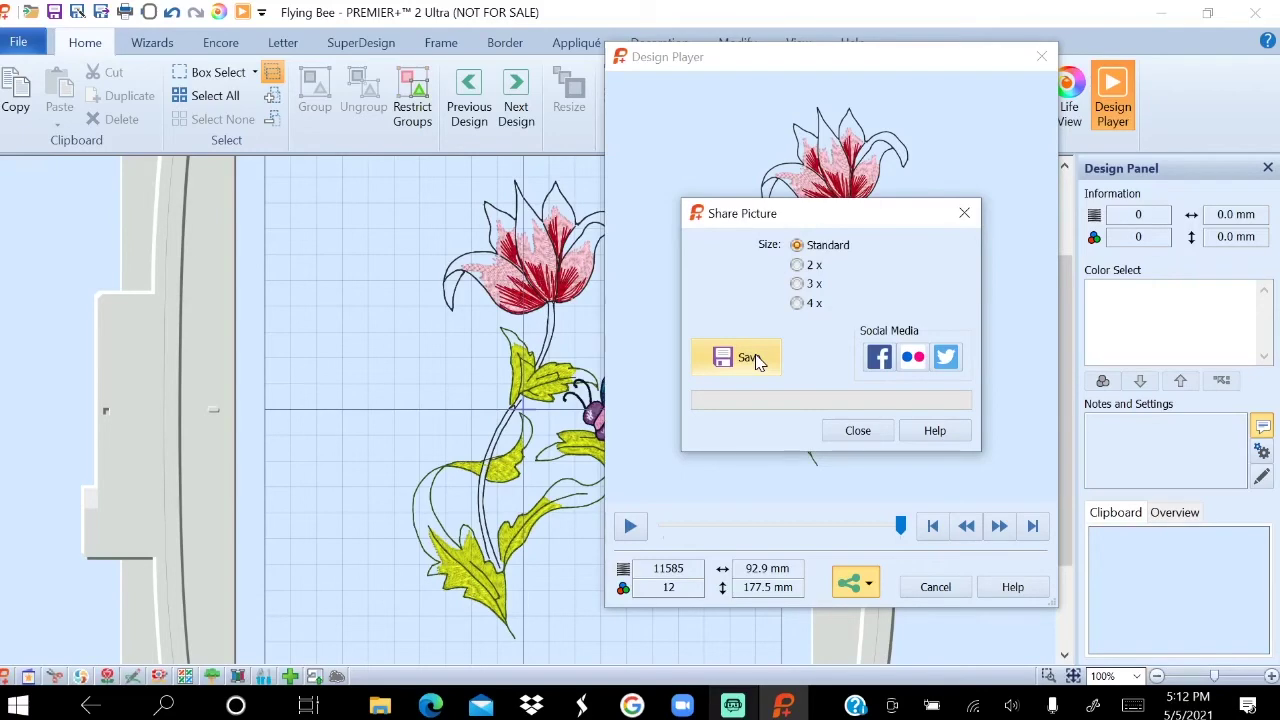
click(858, 430)
click(935, 592)
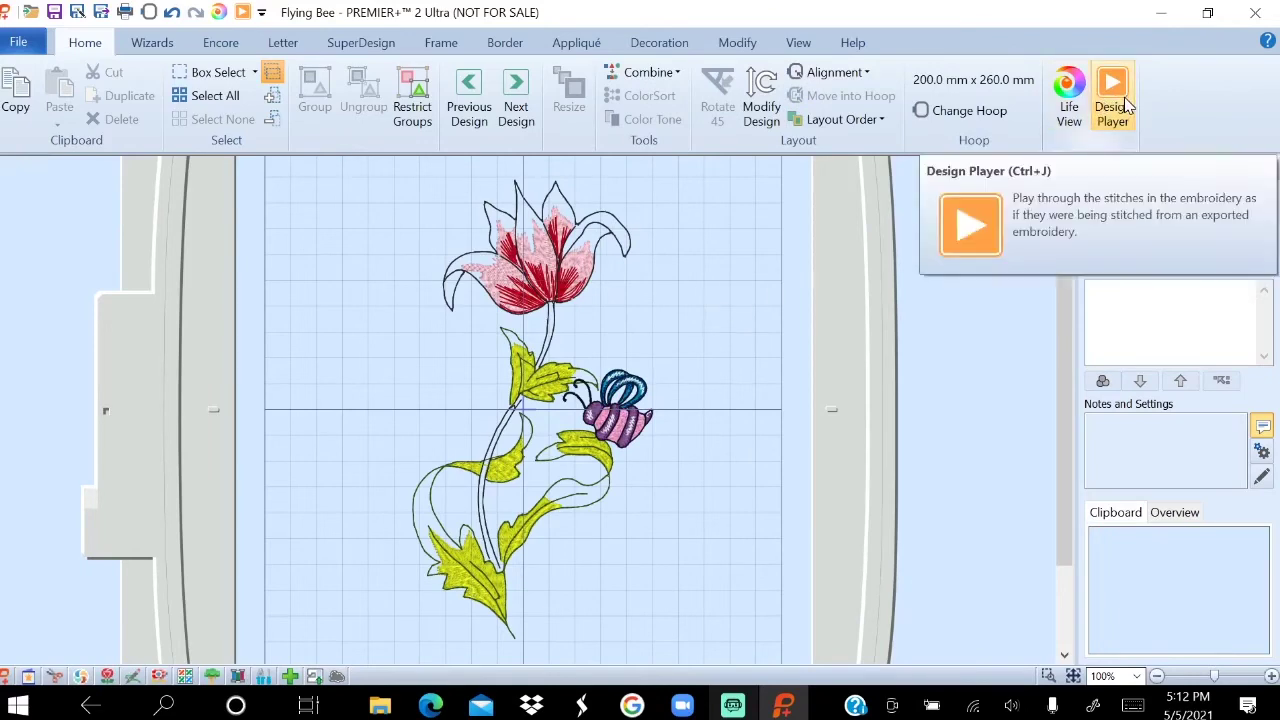
Preview the combined design in Life View, tilt it slightly in 3D, and close the preview.
click(1070, 89)
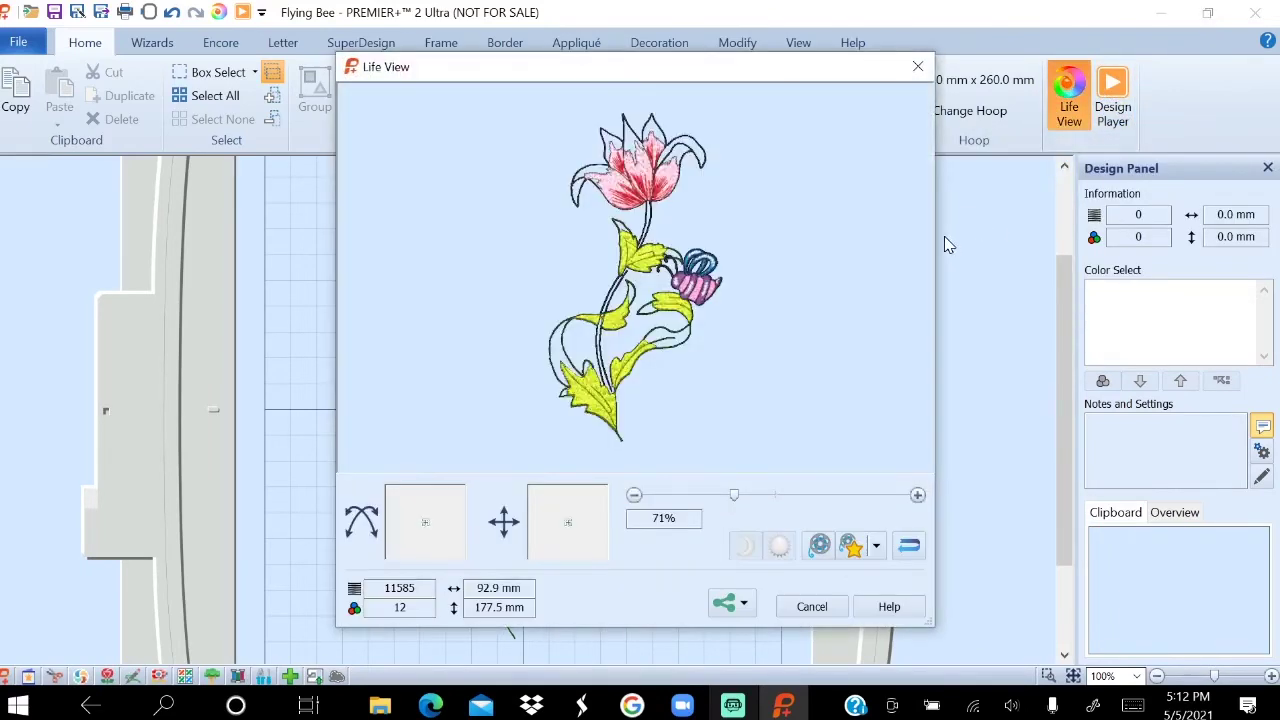
drag(764, 243, 747, 301)
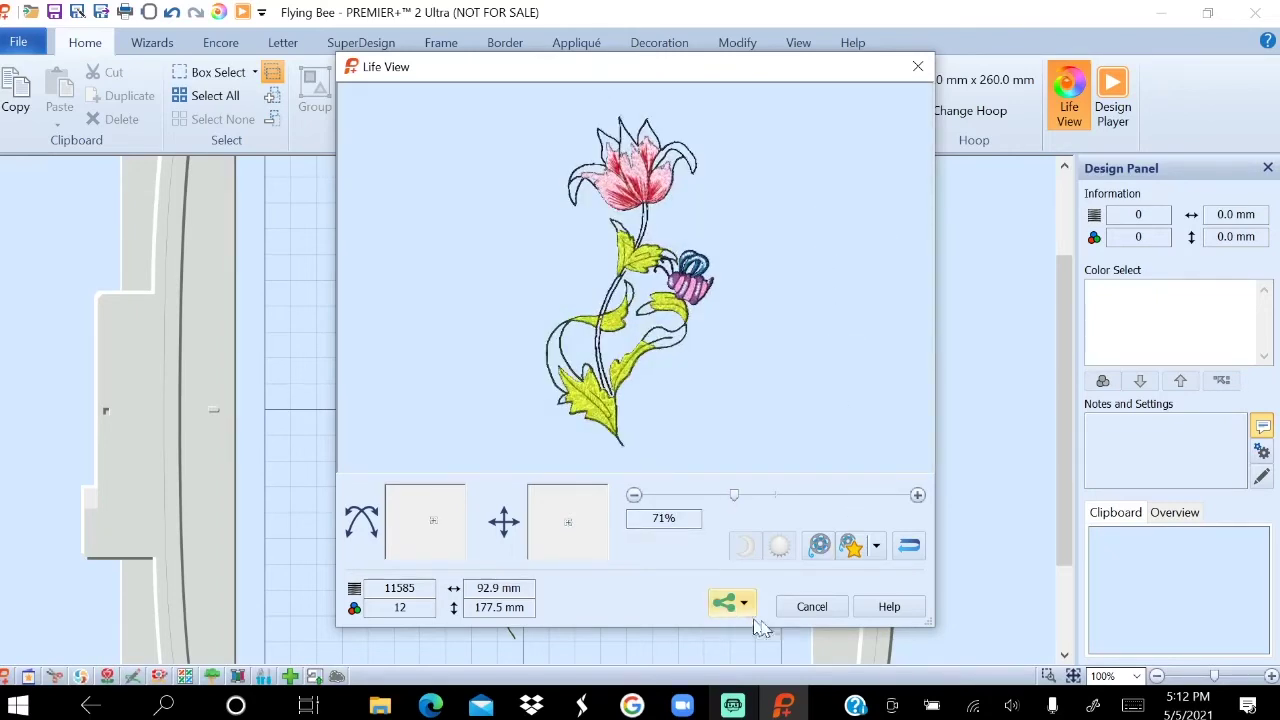
click(812, 607)
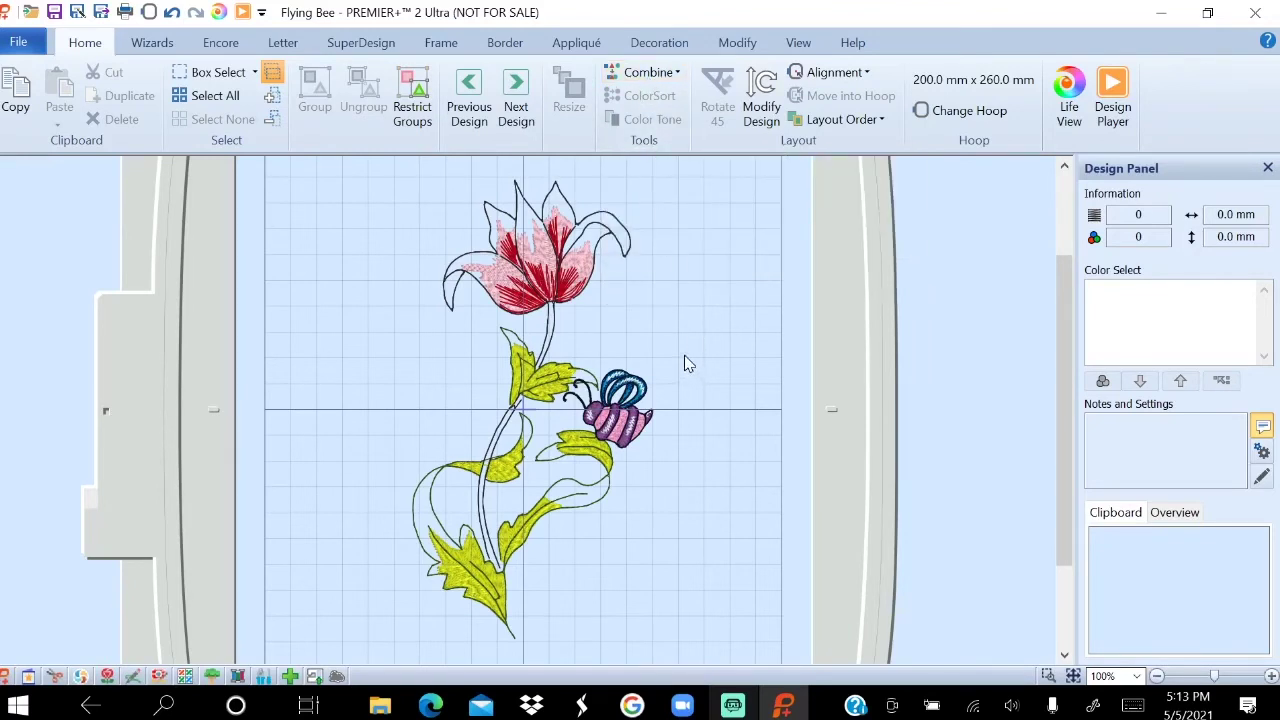
At 75% zoom, move the flower down in the hoop and reposition the bee over its leaves, leaving space above for lettering.
scroll(680, 362, up, 2)
scroll(677, 356, up, 1)
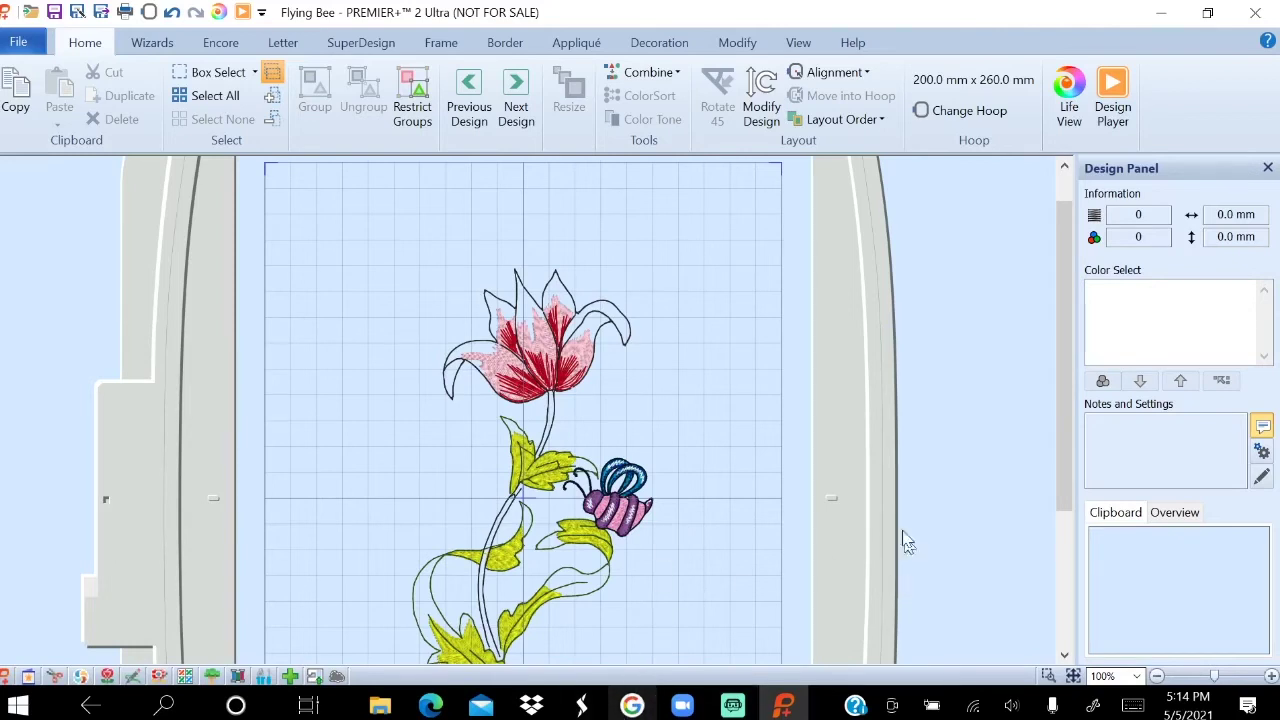
click(1137, 676)
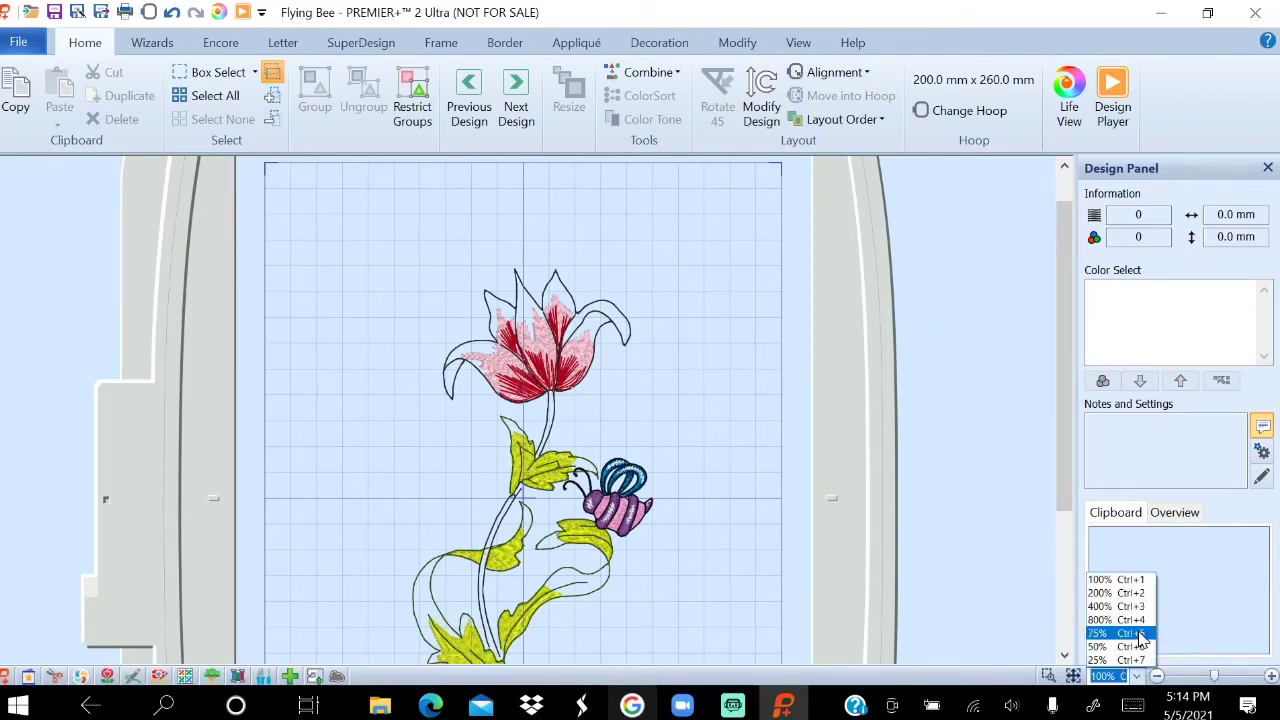
click(1143, 636)
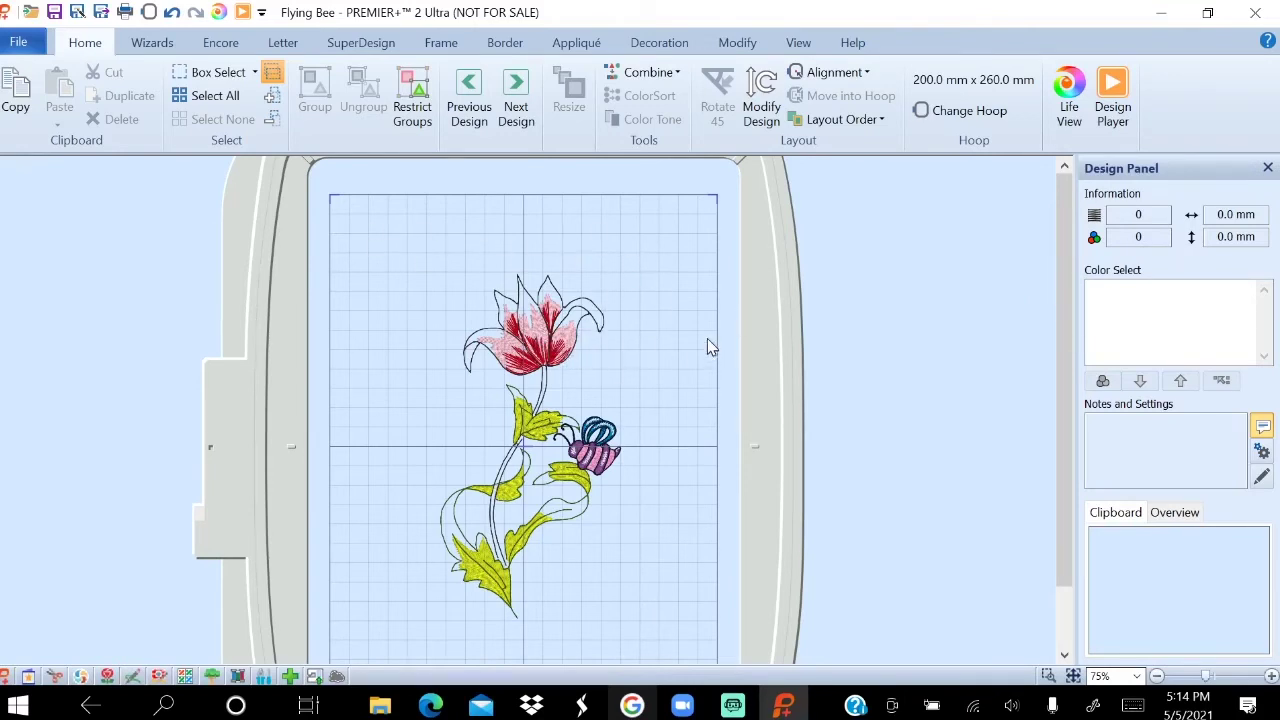
scroll(704, 345, down, 1)
click(560, 376)
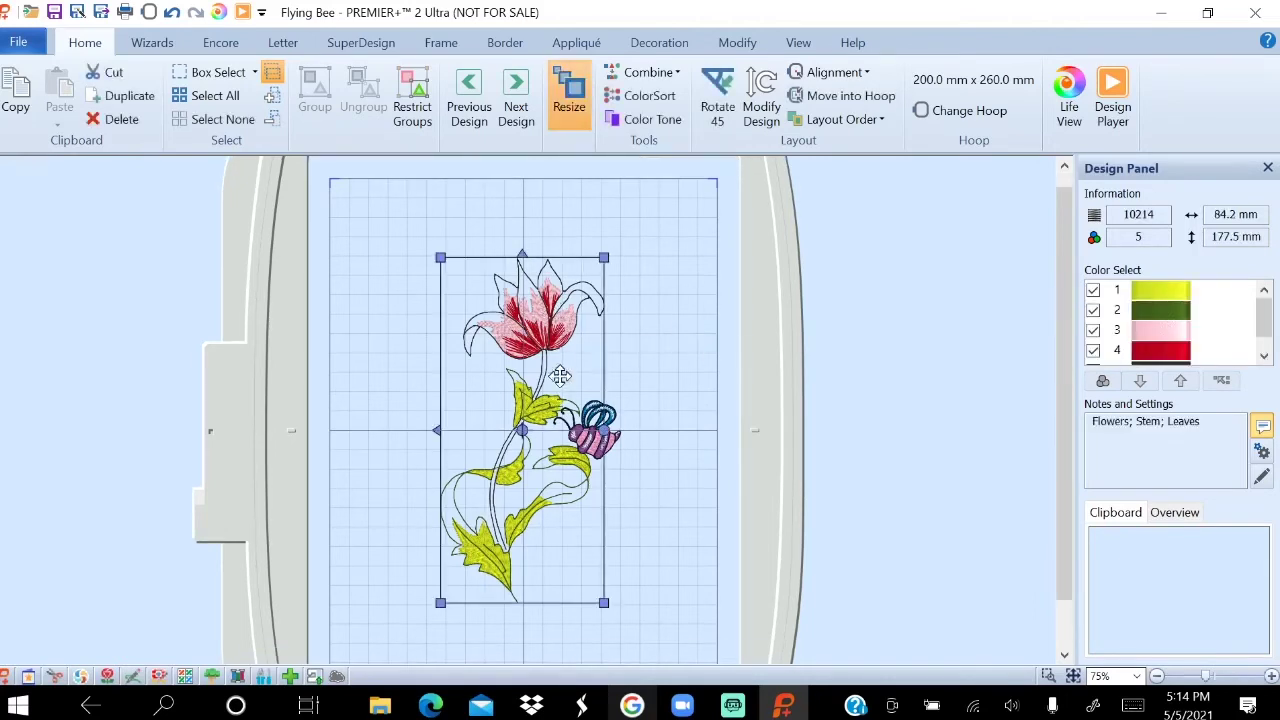
drag(561, 347, 556, 425)
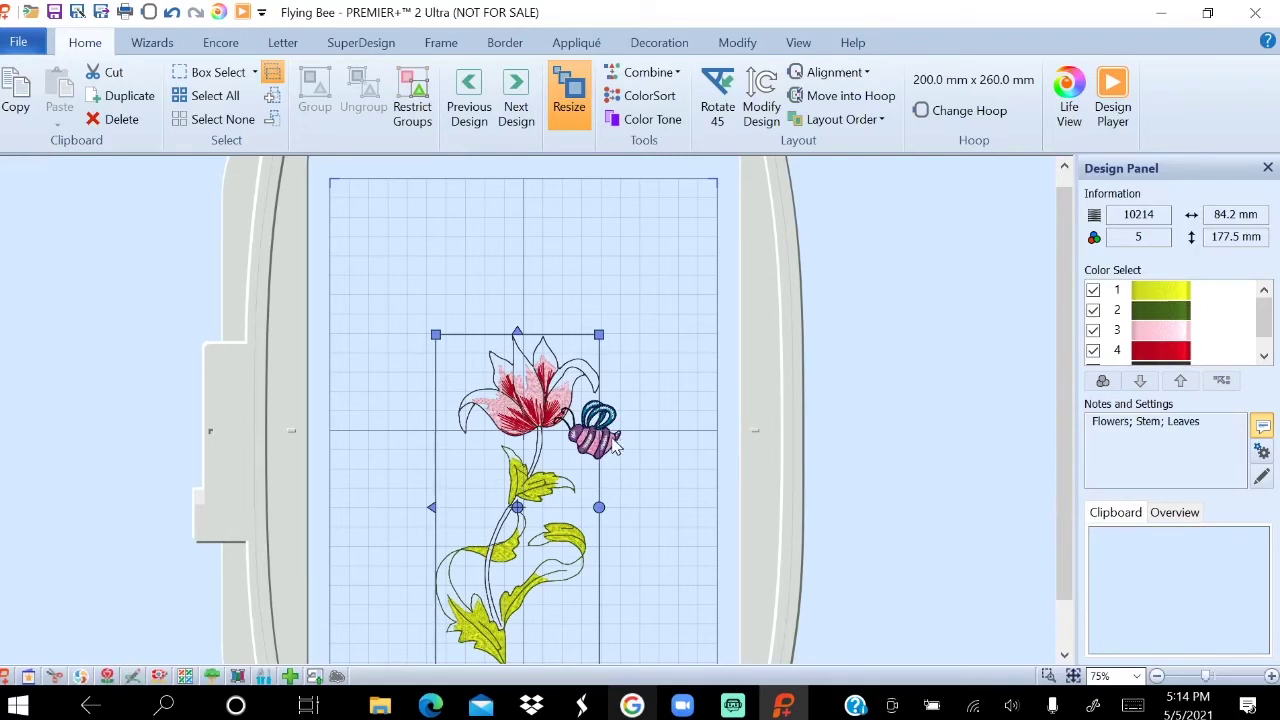
drag(615, 447, 598, 508)
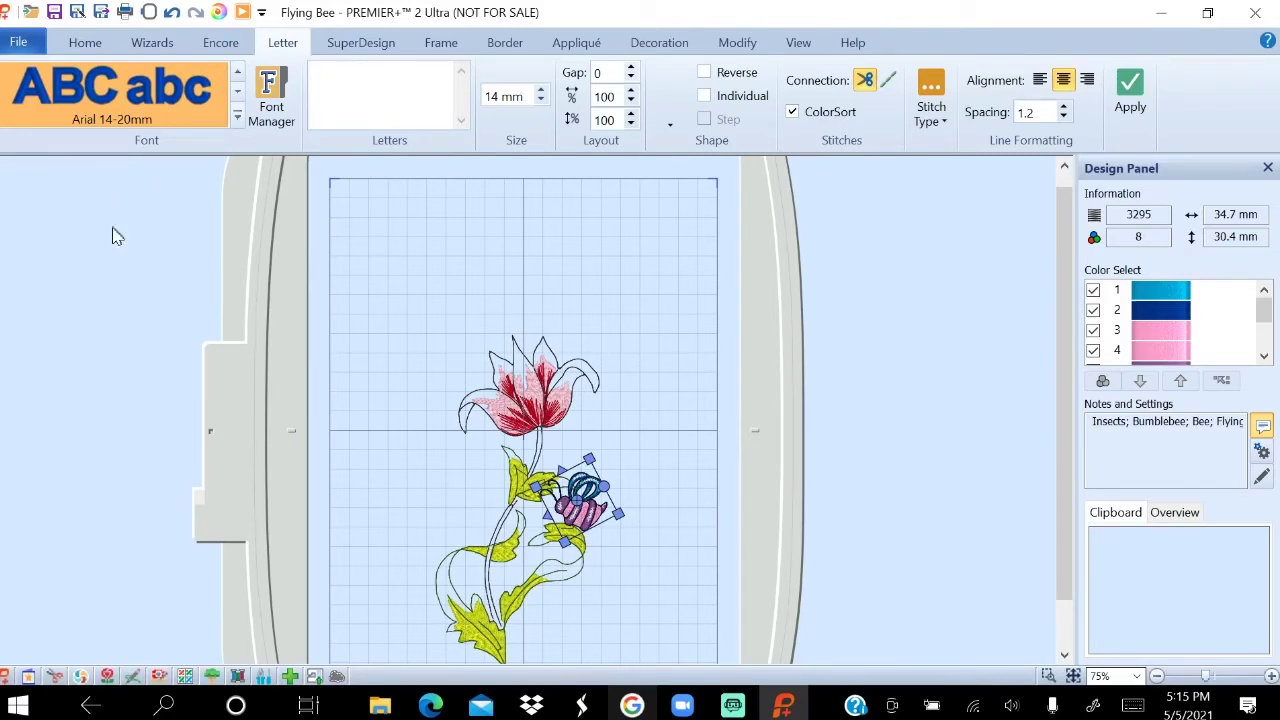
Browse the lettering font categories from Applique through Script and choose the Adina 12-40mm font.
click(237, 121)
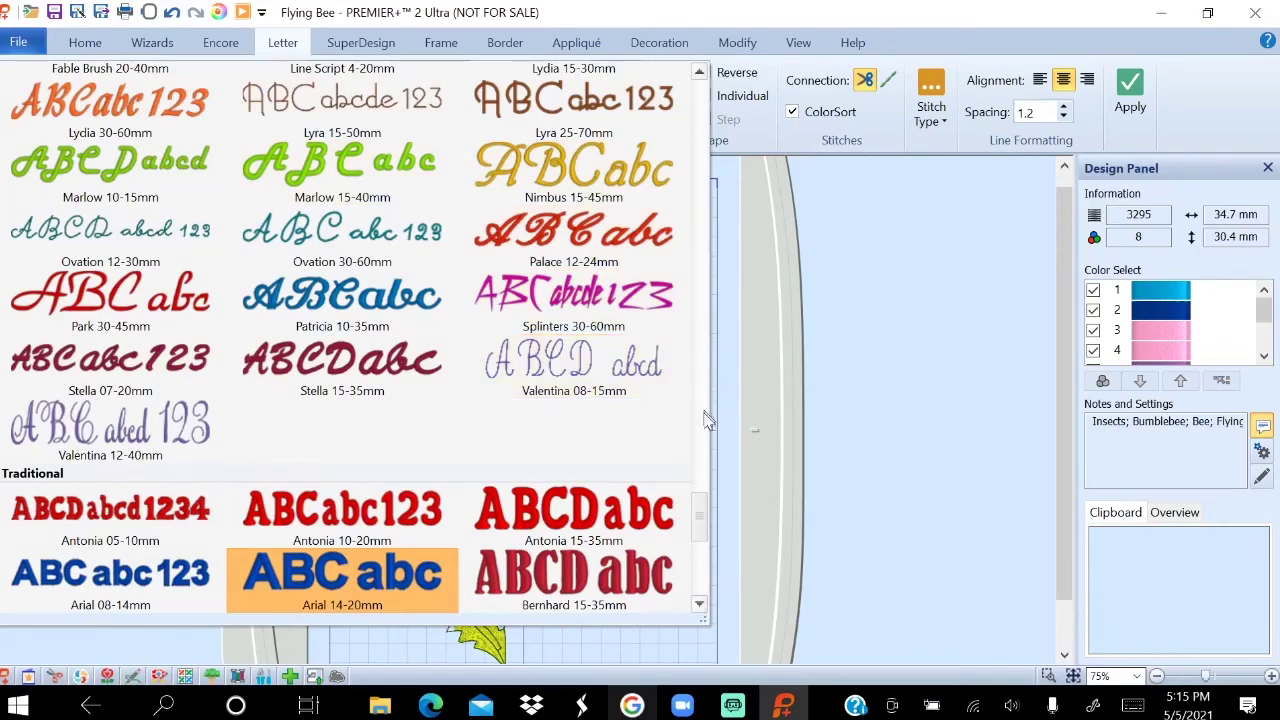
drag(702, 510, 702, 320)
drag(740, 192, 700, 86)
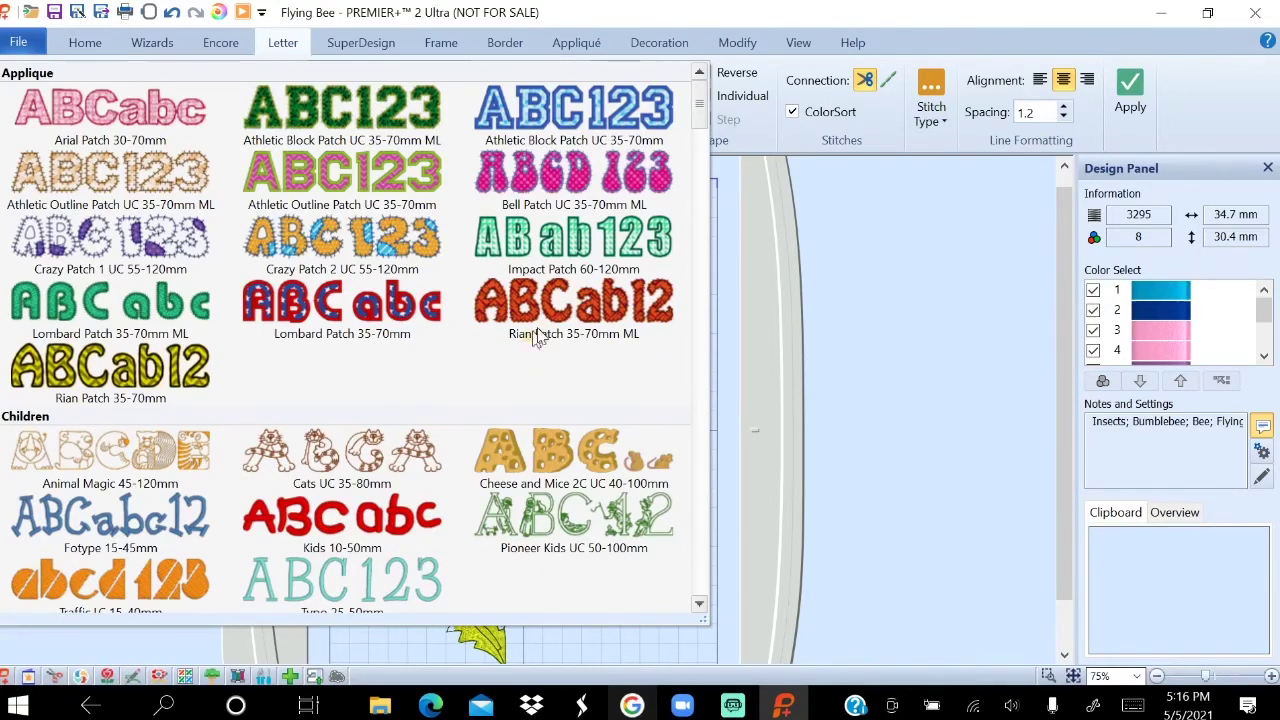
drag(697, 100, 709, 242)
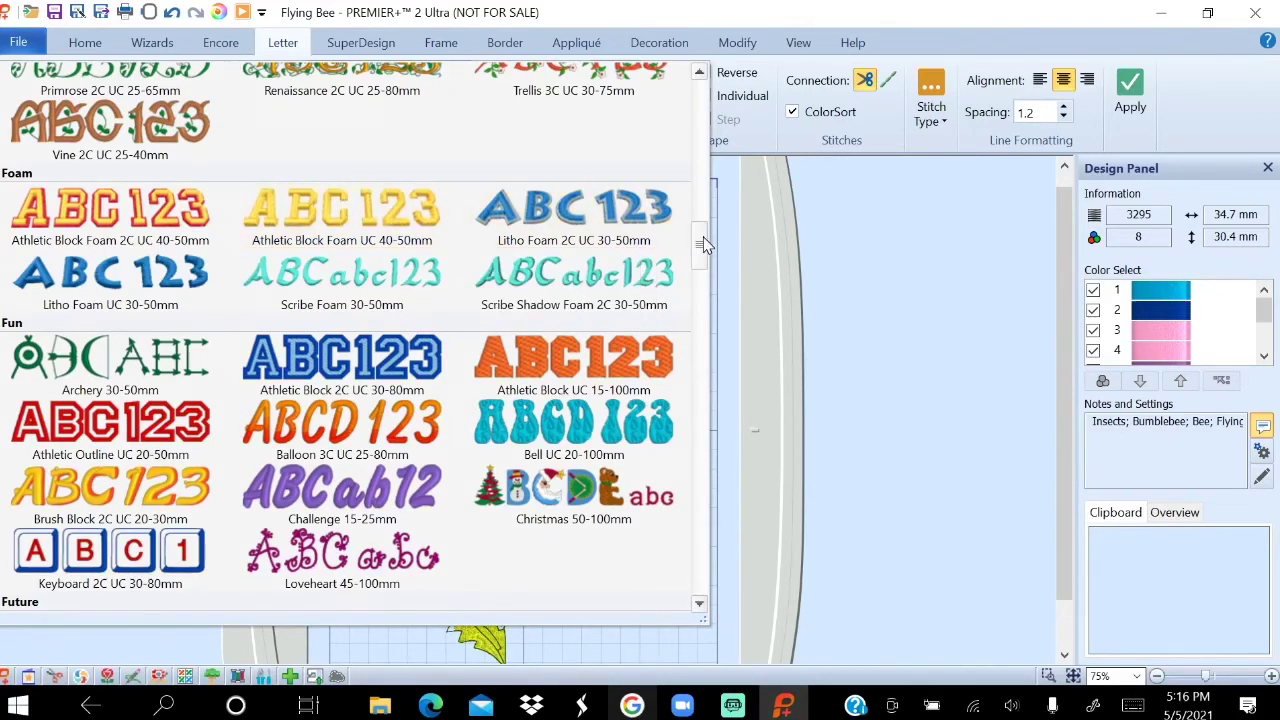
drag(703, 245, 700, 343)
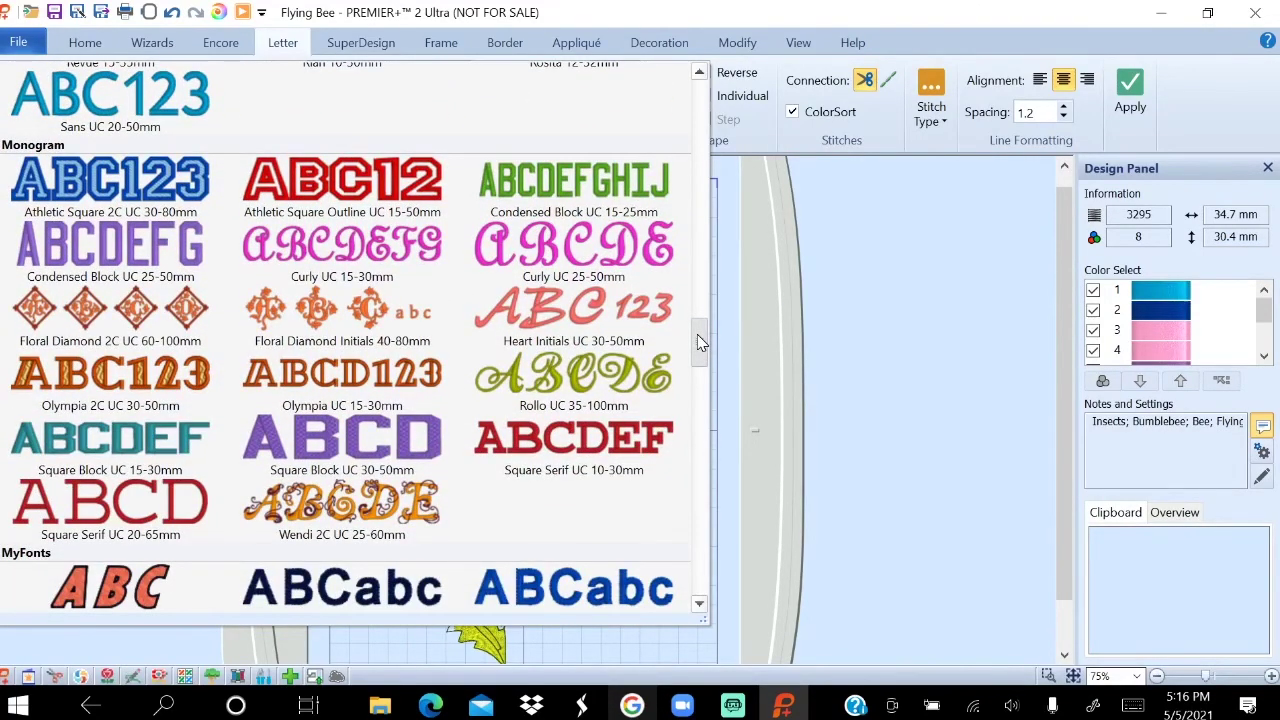
drag(700, 343, 694, 482)
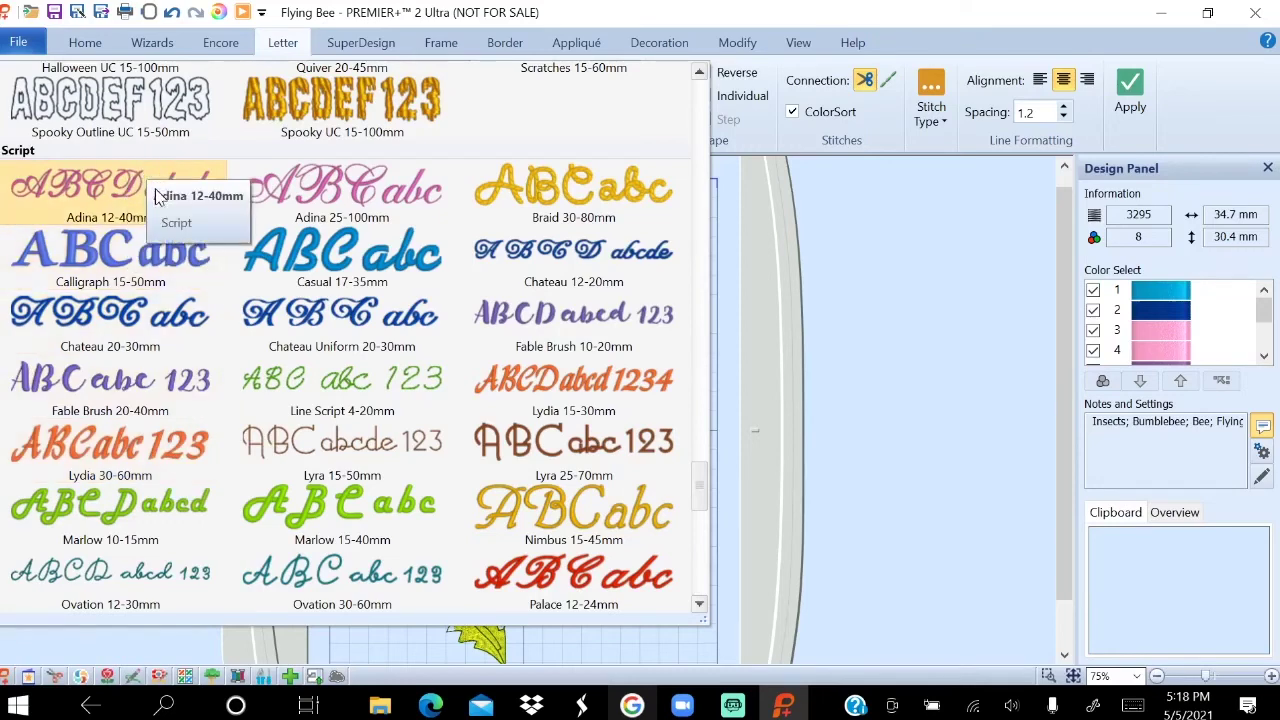
click(93, 200)
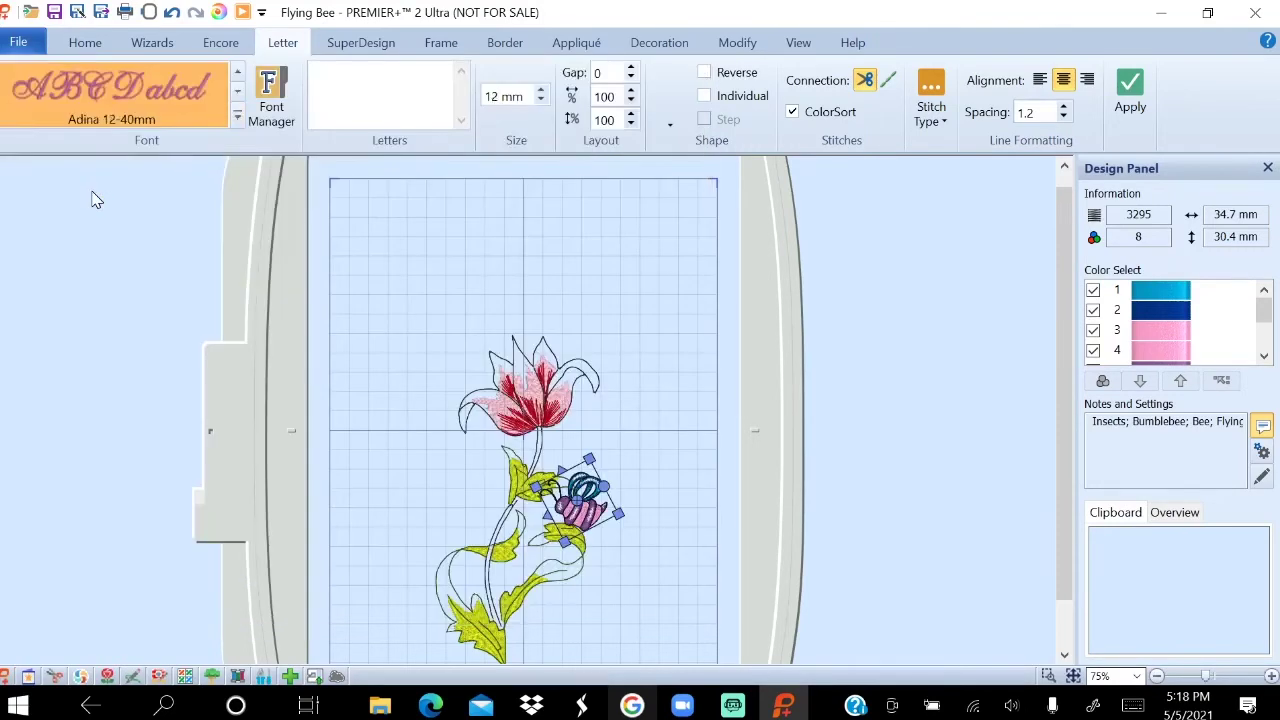
Create the lettering "Happy Spring" in Adina 12-40mm at a size of 20 mm and apply it to the hoop.
click(353, 82)
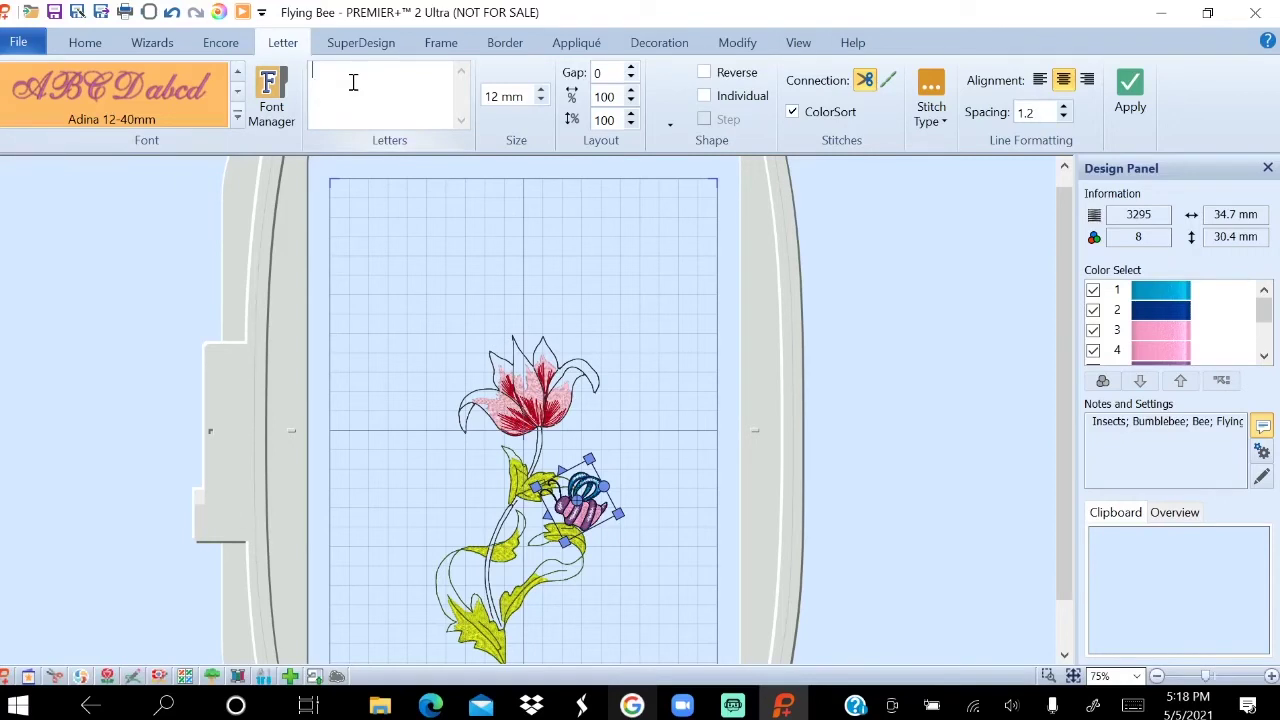
text(Happy Spring)
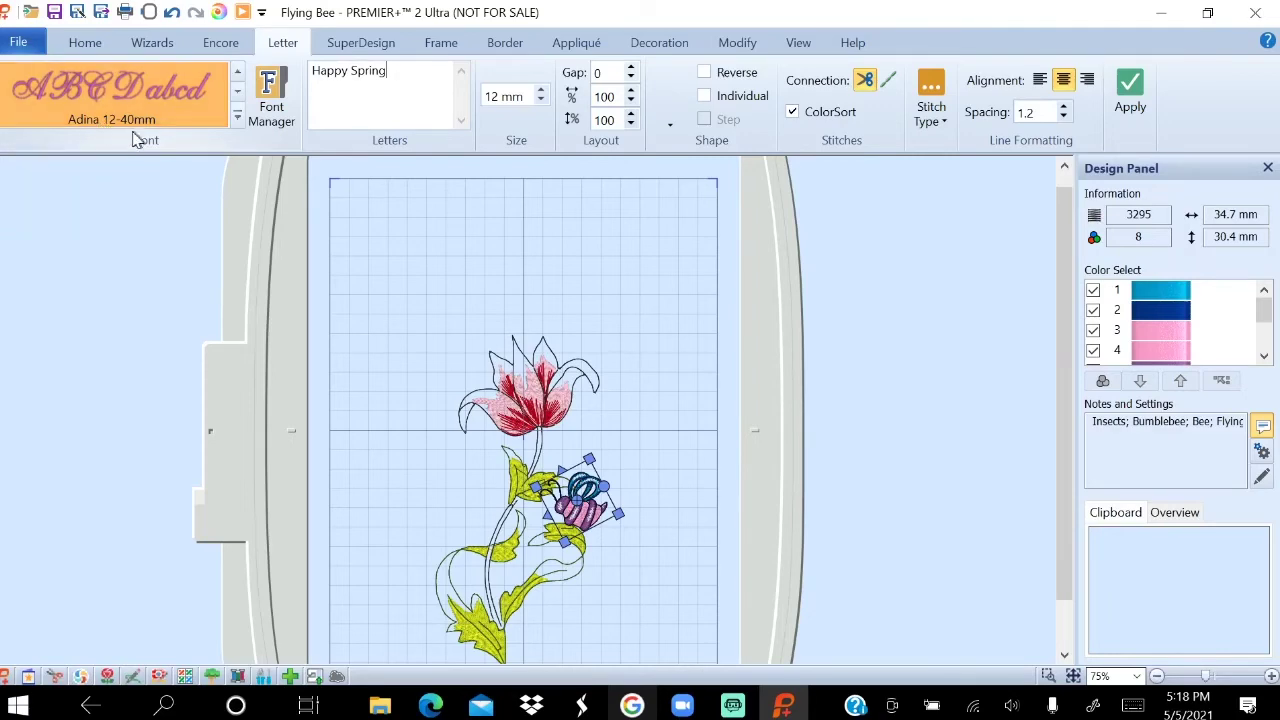
click(237, 118)
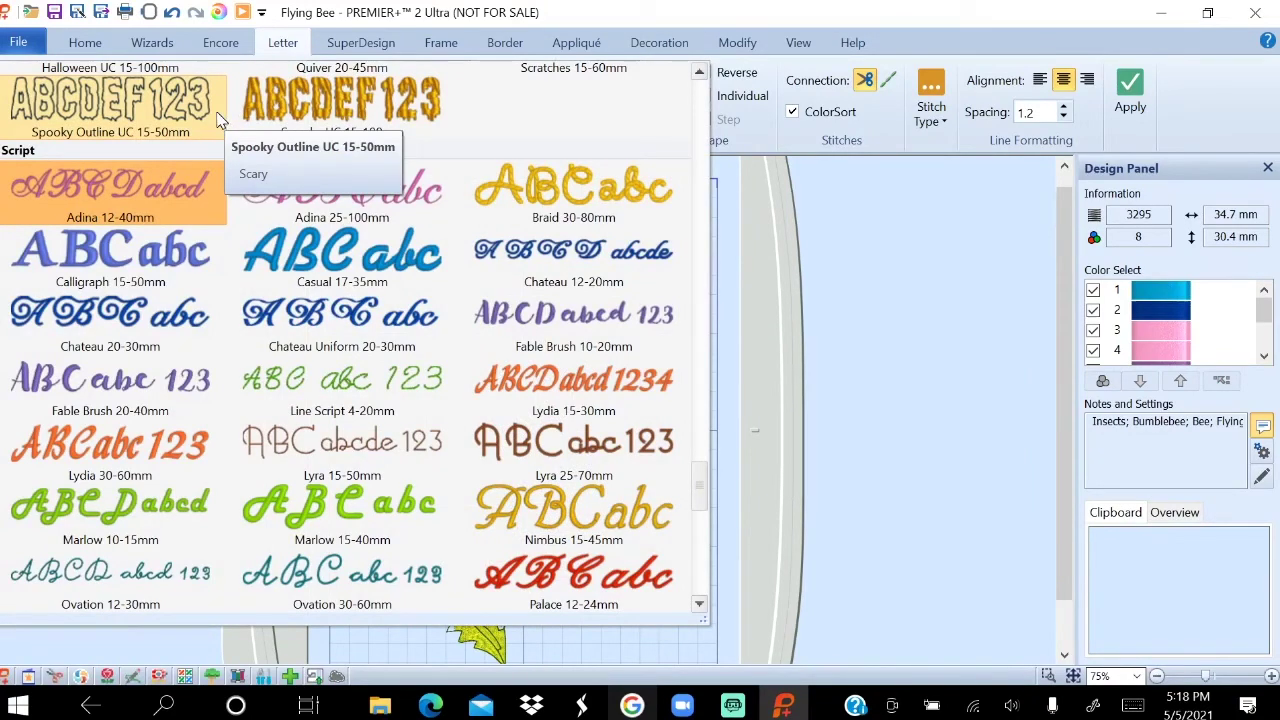
click(162, 187)
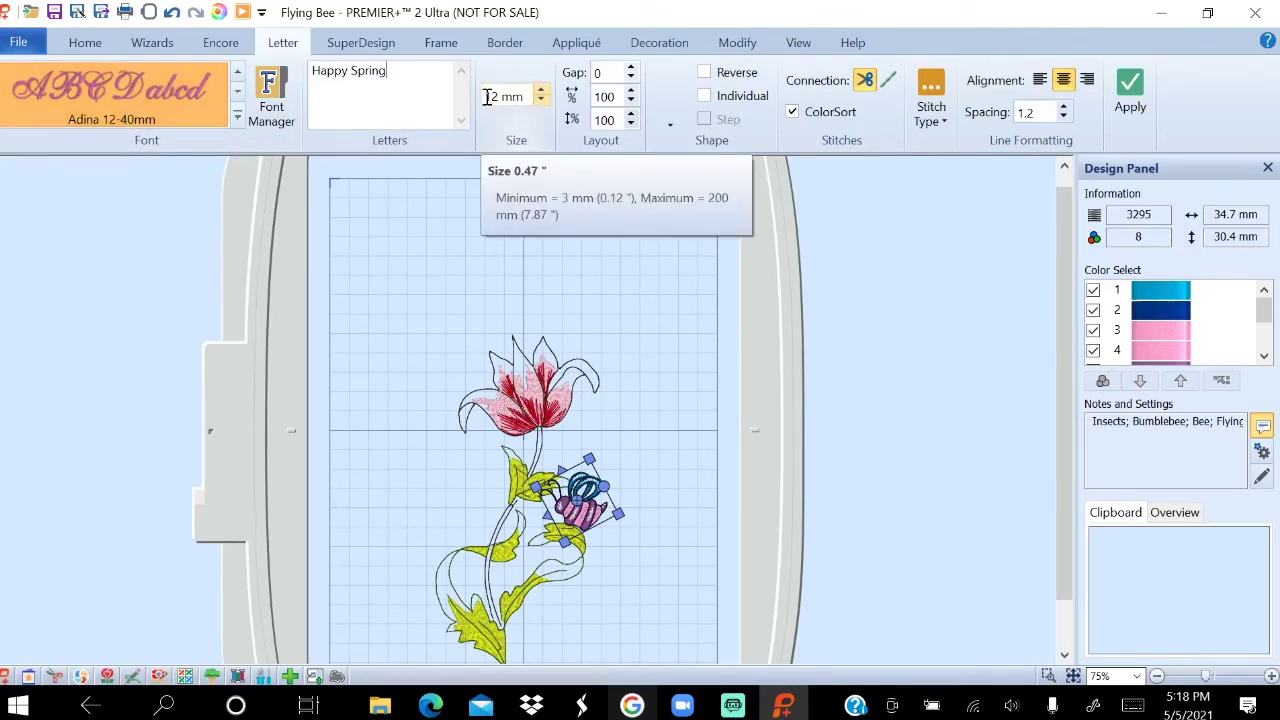
mouse_move(486, 97)
mouse_down()
mouse_move(532, 97)
mouse_move(467, 95)
mouse_up()
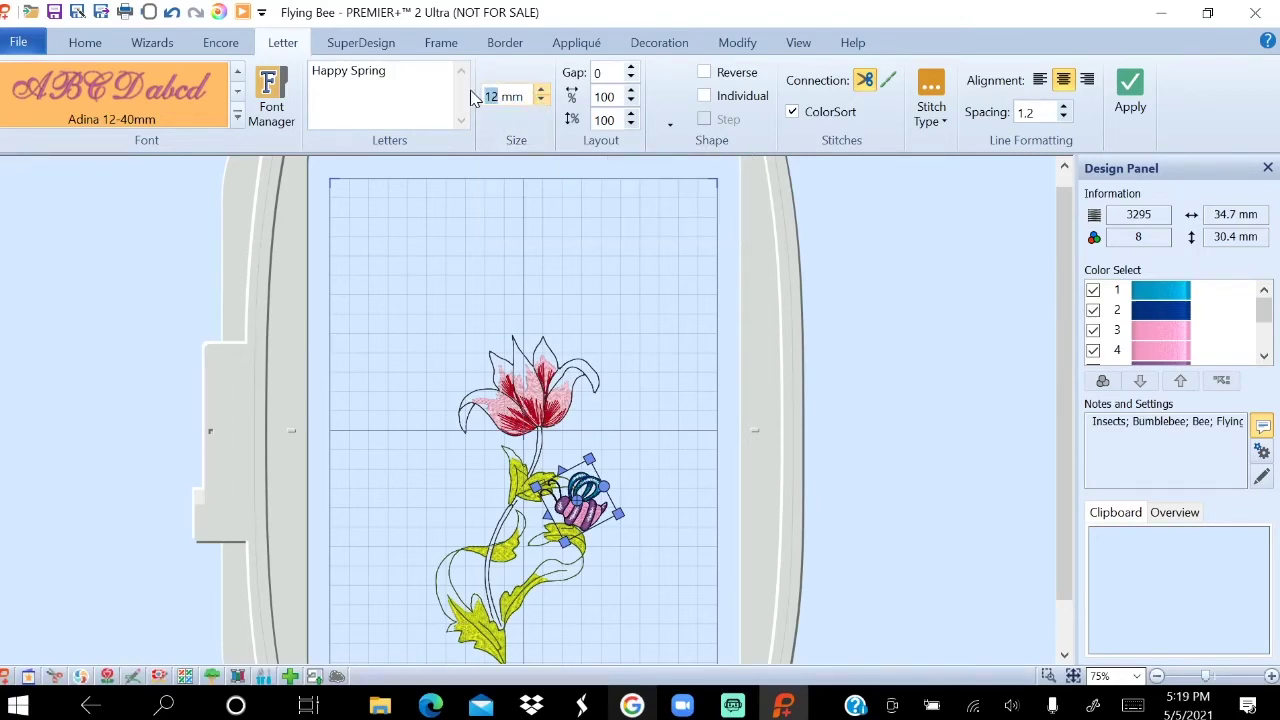
text(20)
click(1131, 90)
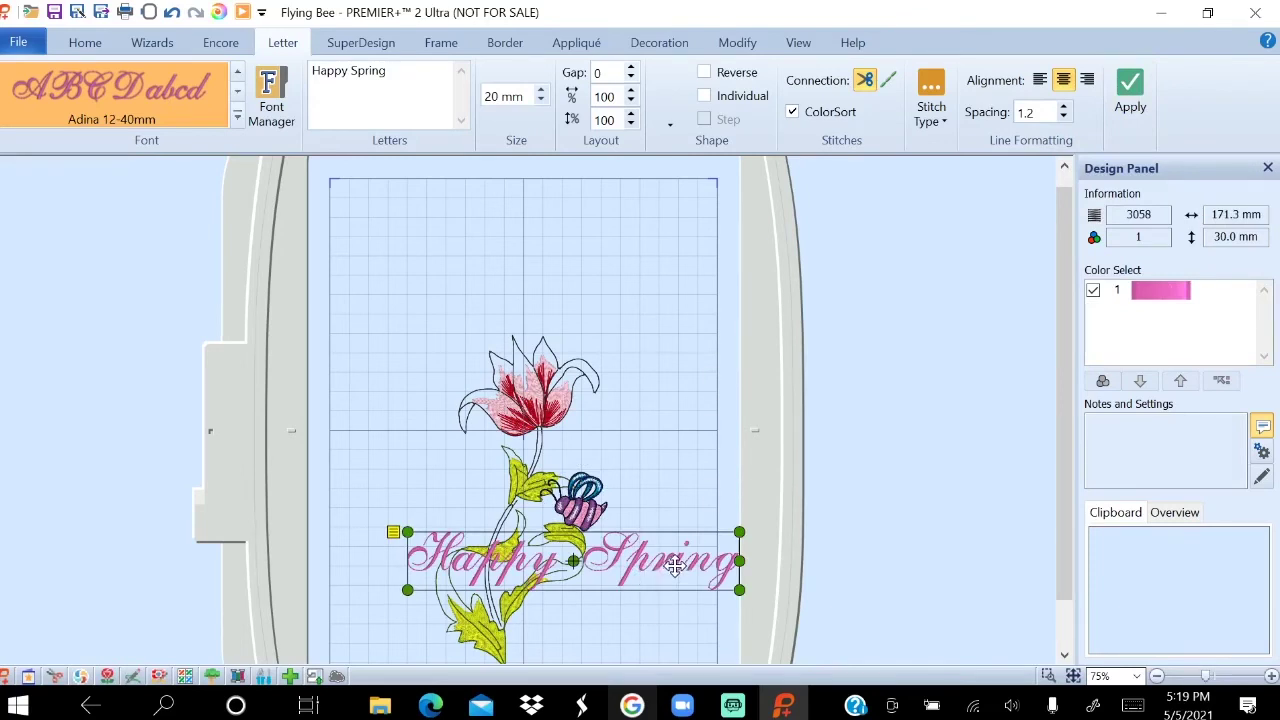
Move the "Happy Spring" lettering above the flower, center it horizontally in the hoop, and deselect it.
drag(675, 565, 658, 250)
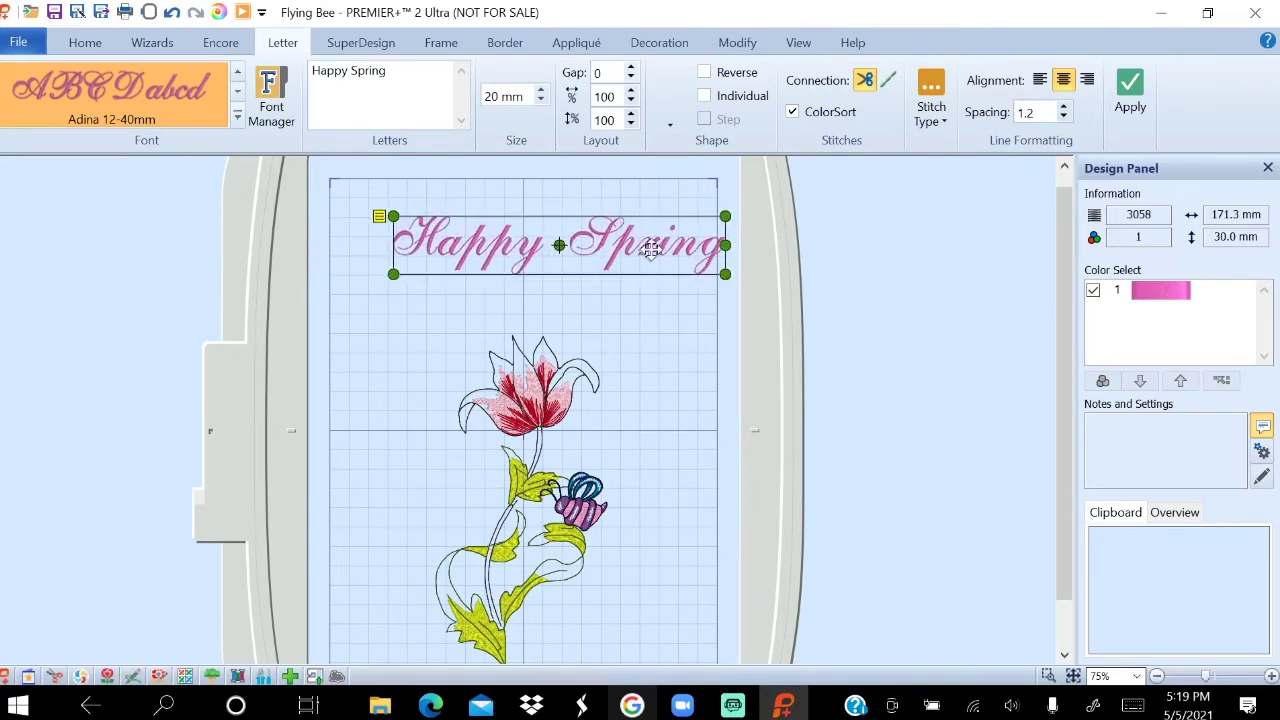
key(Left)
key(Left)
click(645, 243)
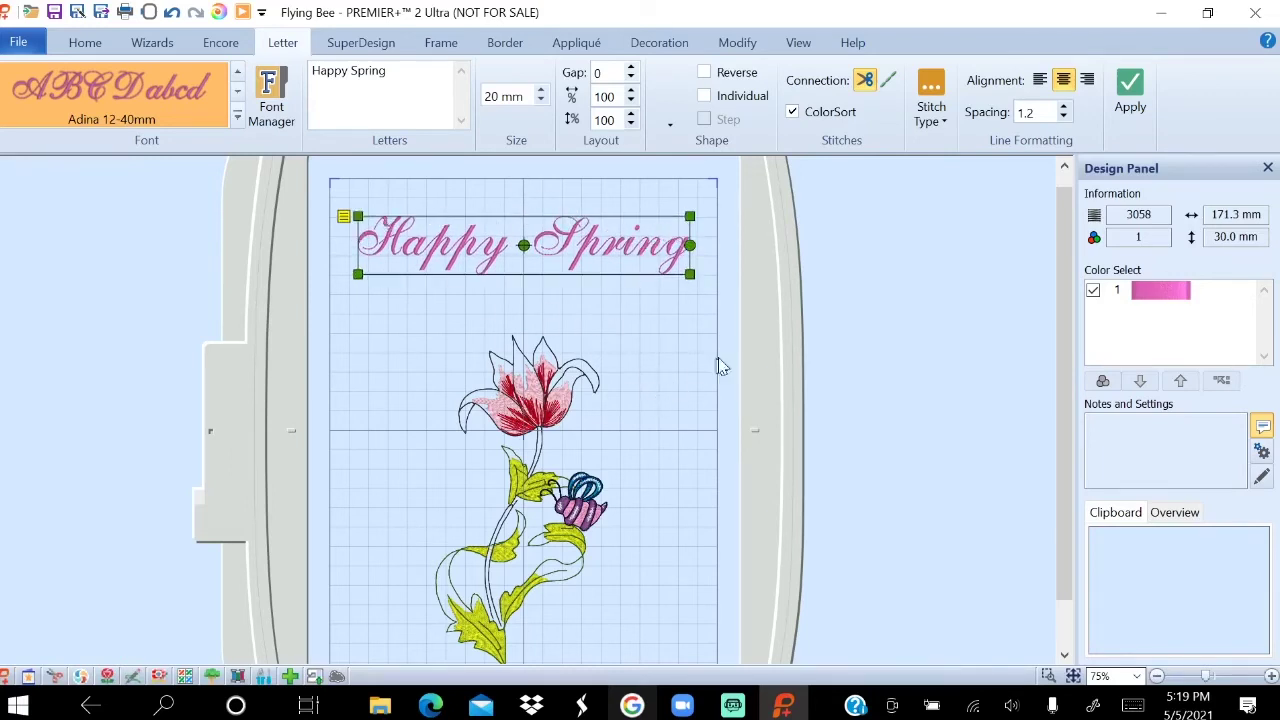
click(868, 344)
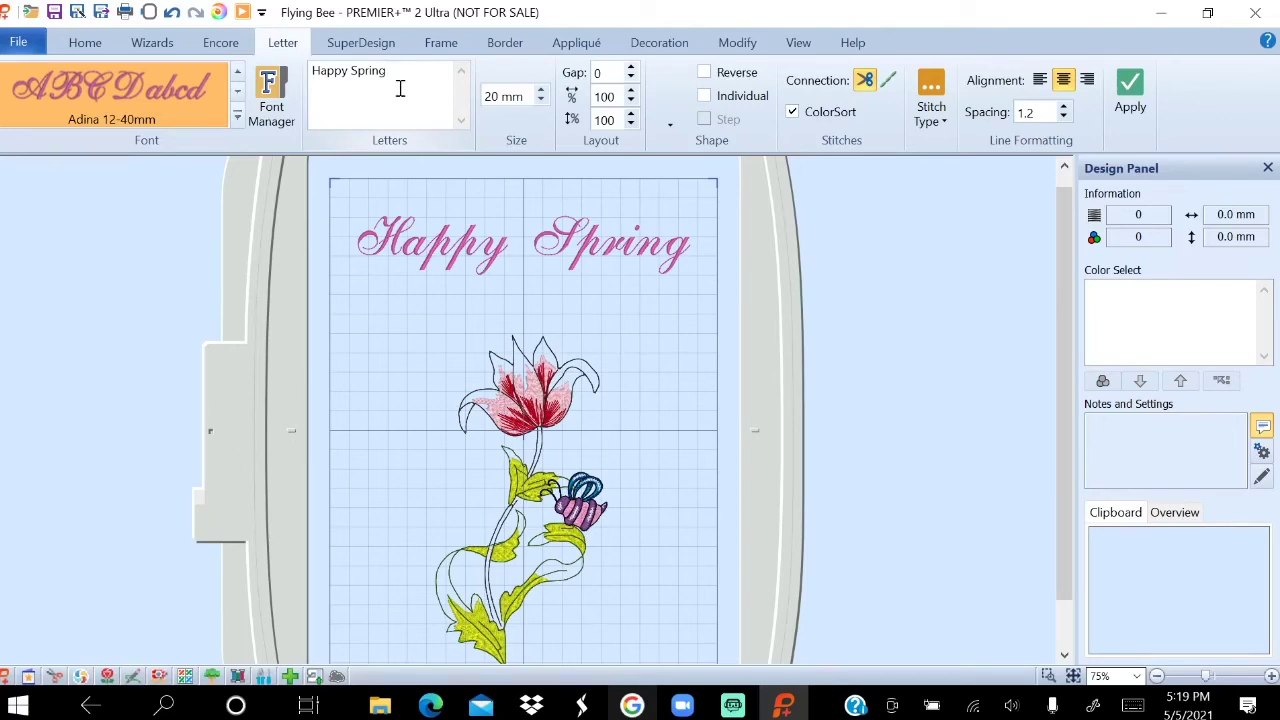
Create two-line lettering "Happy Spring" and "May 5, 2021" in the Lydia 15-30mm font at 15 mm and apply it to the hoop.
click(237, 118)
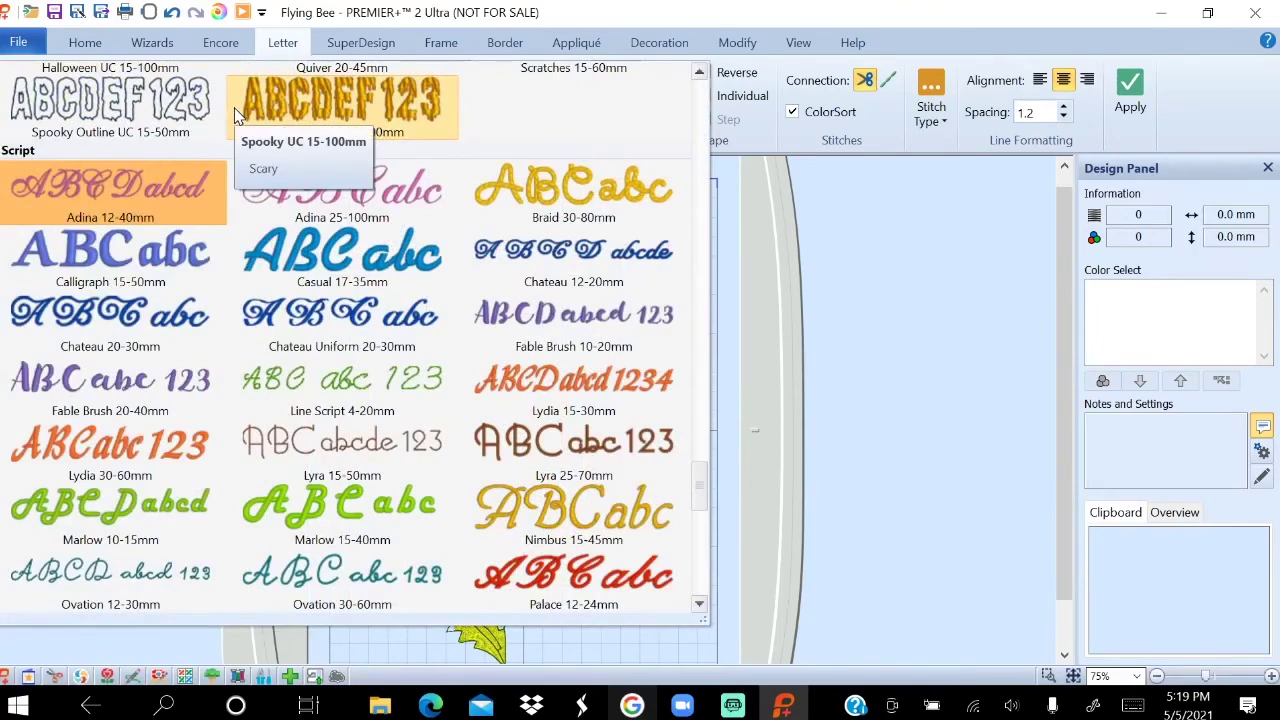
click(605, 387)
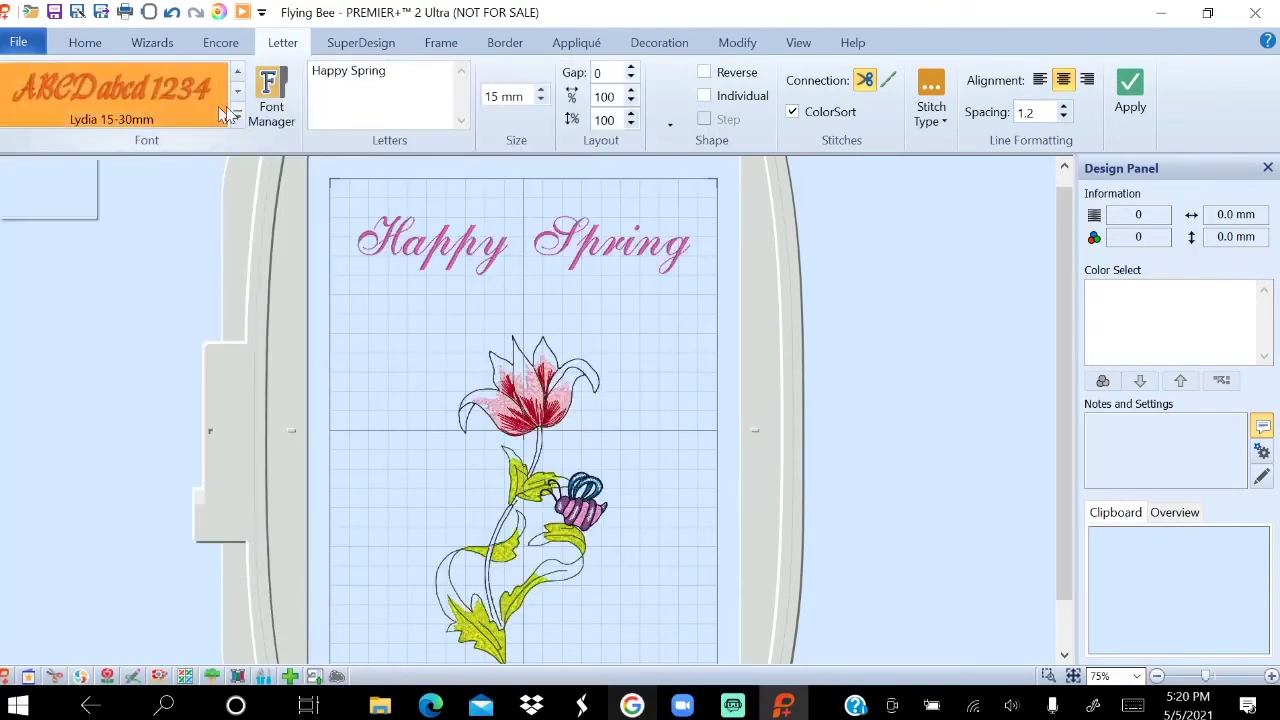
click(420, 80)
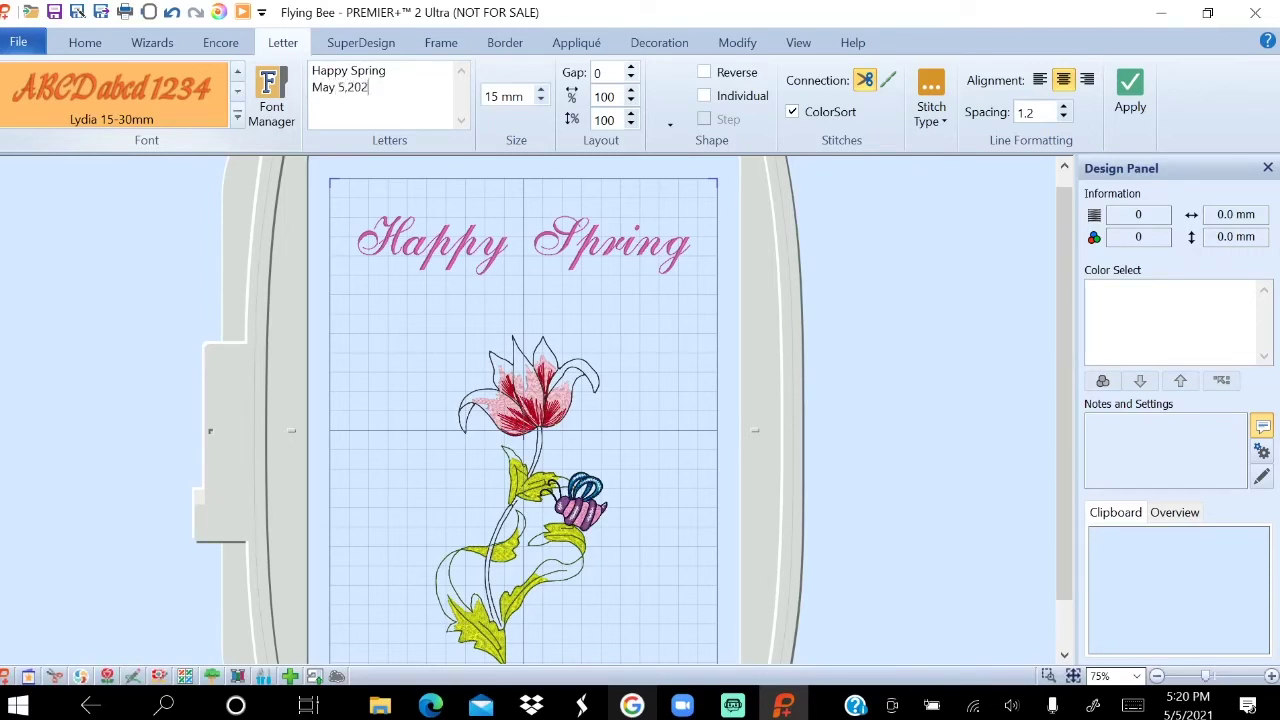
click(346, 87)
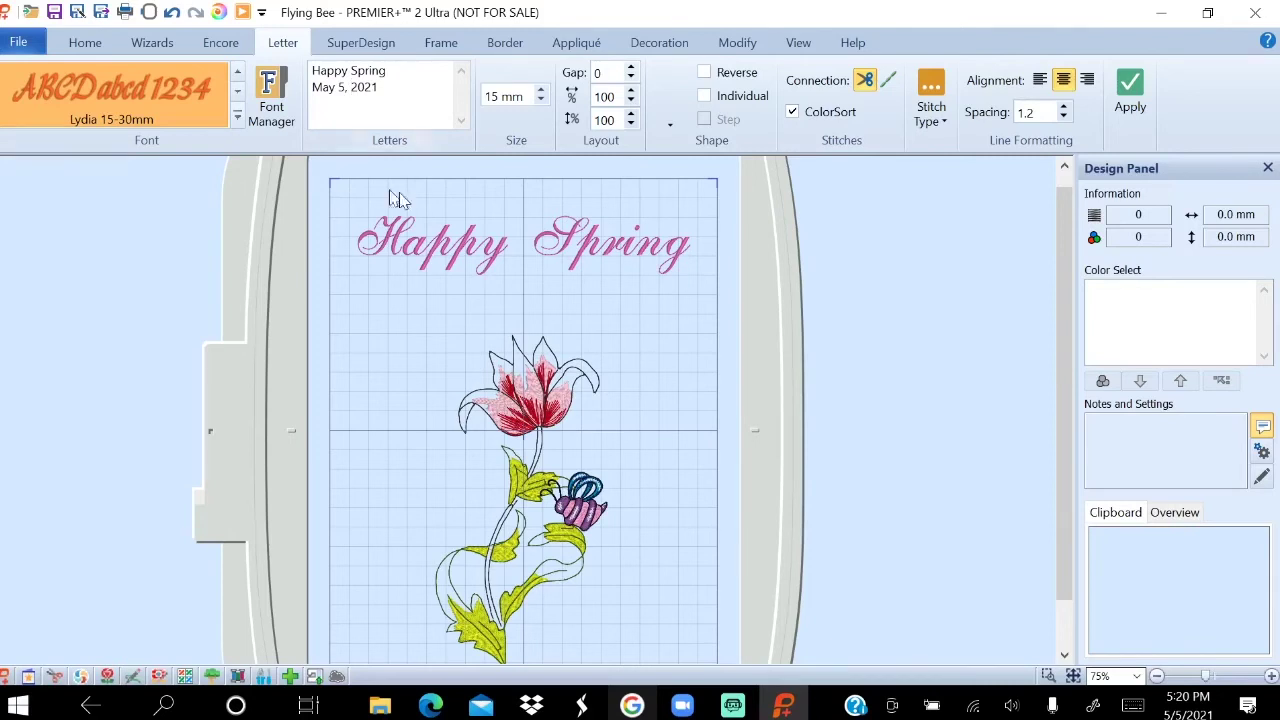
click(1132, 94)
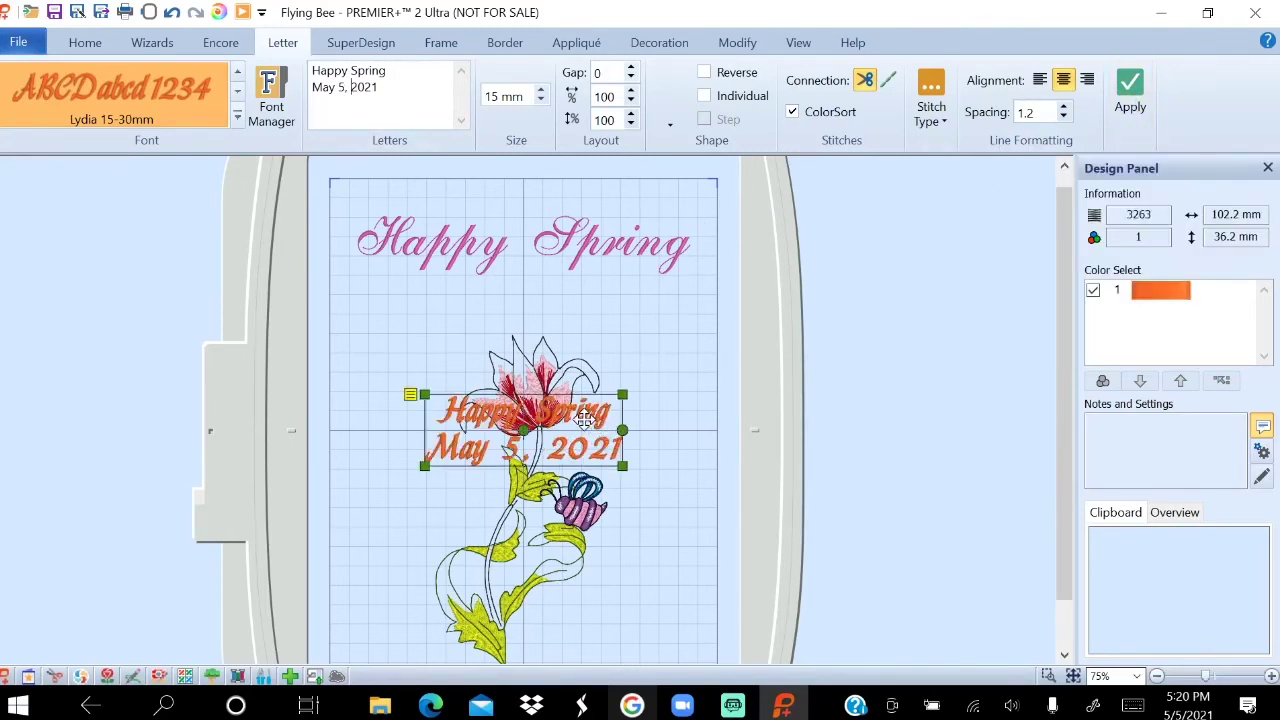
Move the two-line orange lettering outside the hoop and delete it.
drag(593, 427, 968, 225)
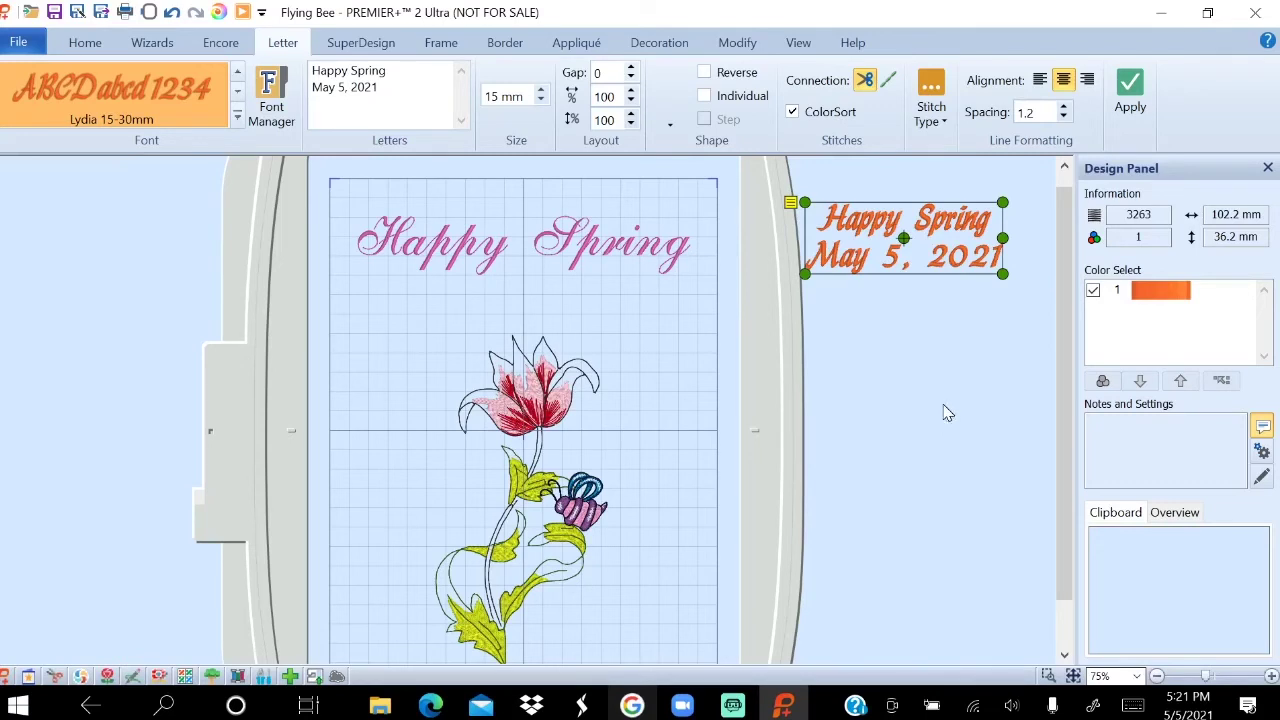
drag(944, 232, 950, 275)
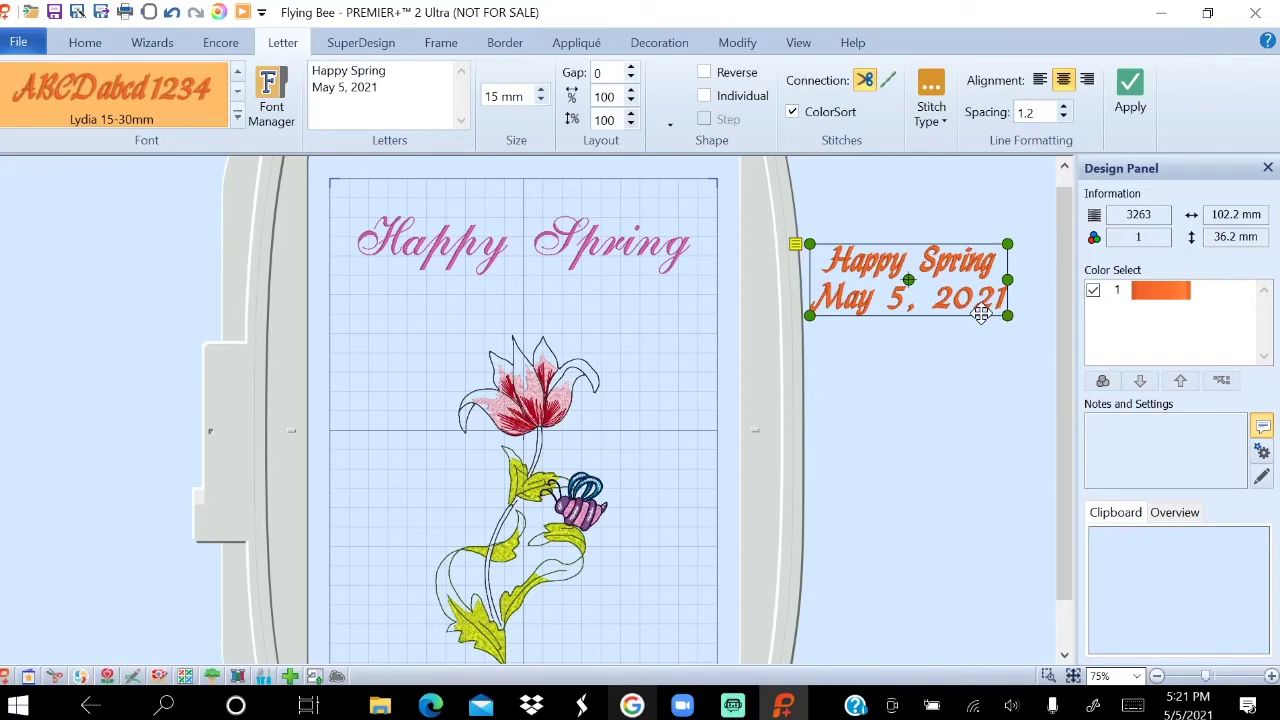
key(Delete)
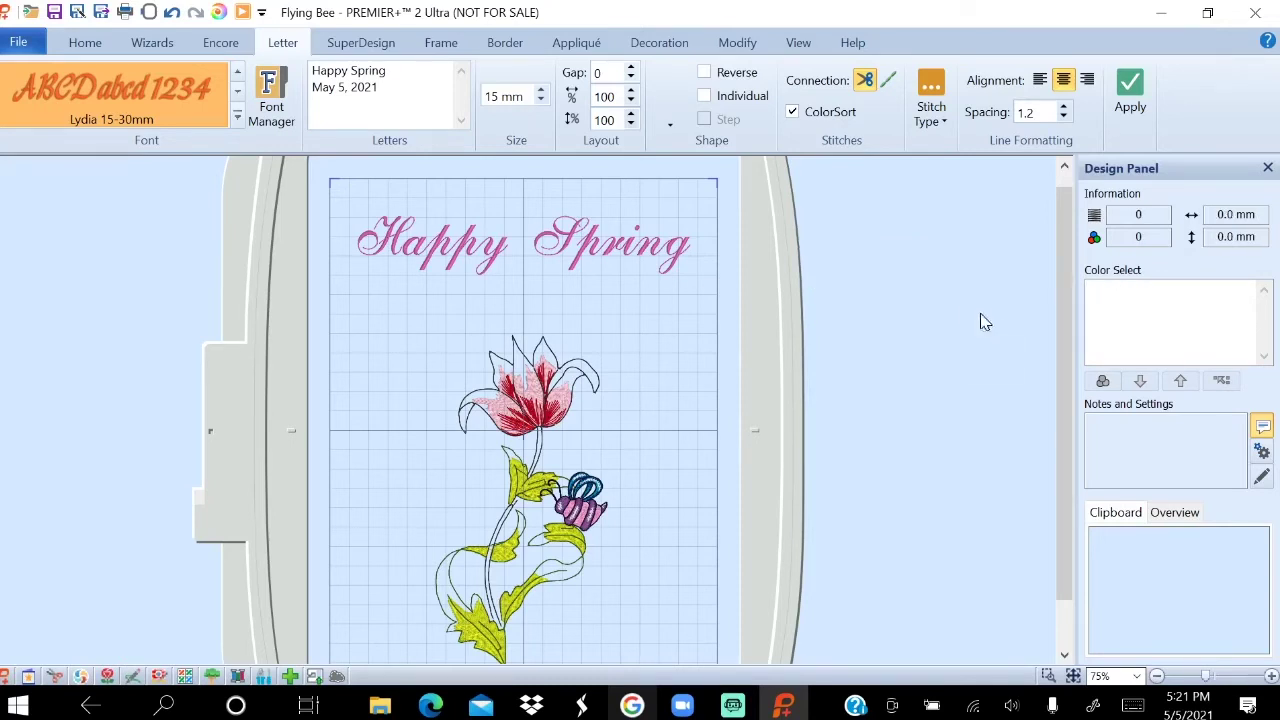
Move the pink "Happy Spring" lettering down closer to the flower and deselect it.
click(627, 254)
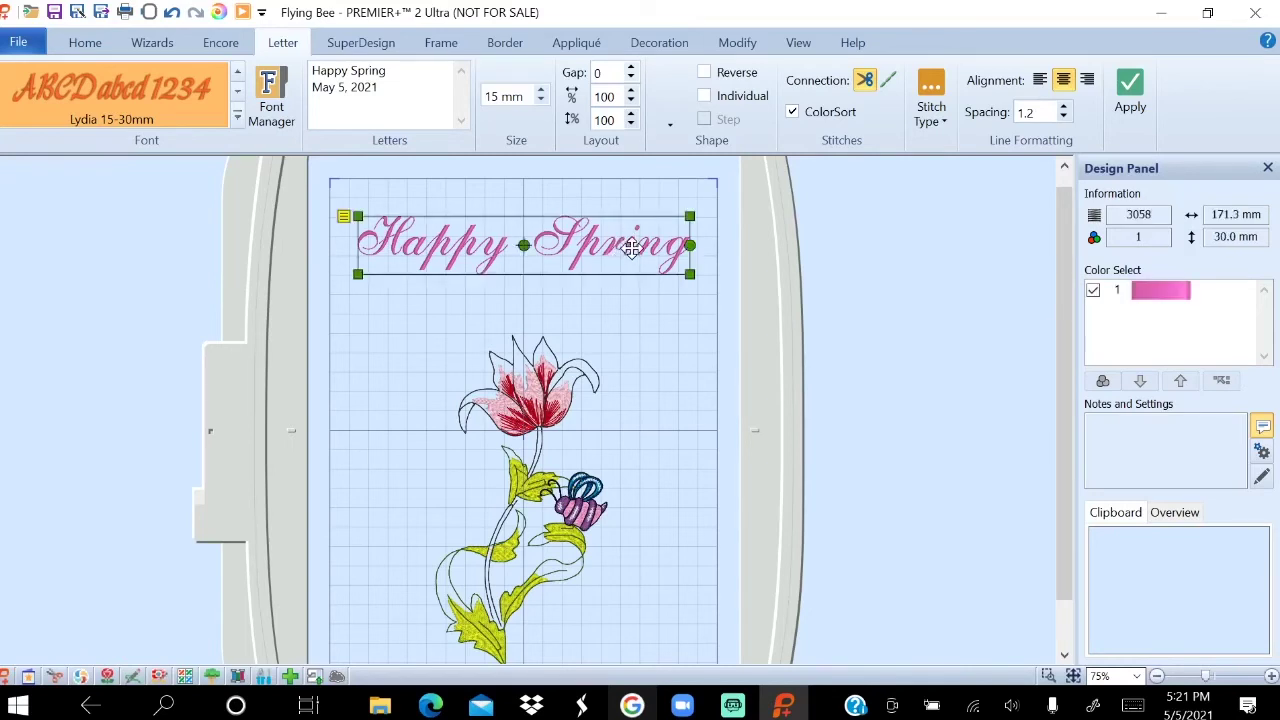
drag(627, 254, 627, 283)
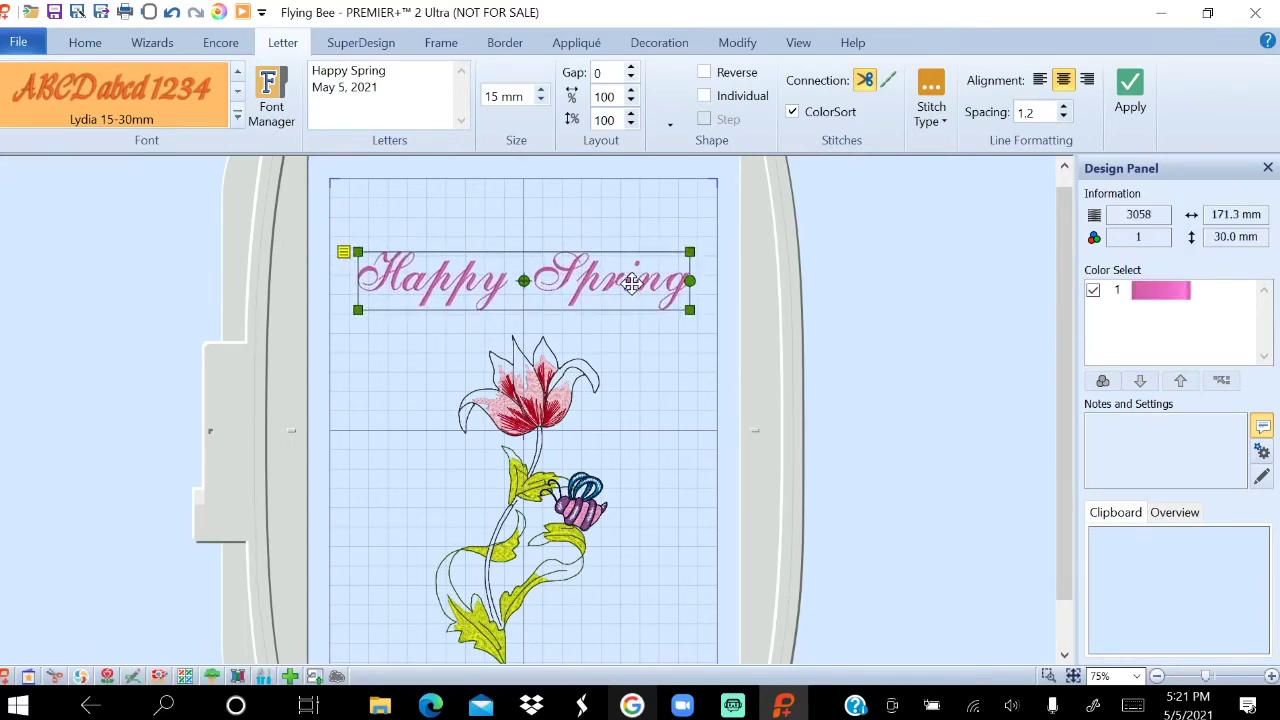
click(911, 340)
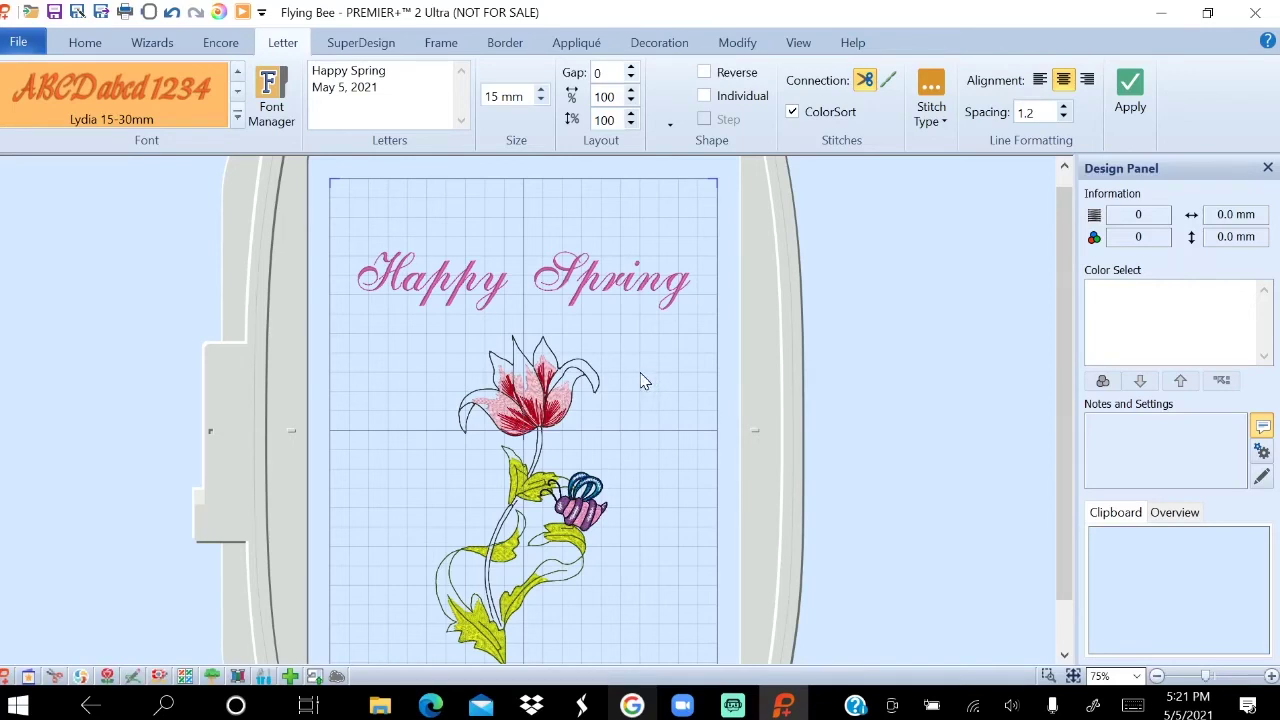
Combine all the lettering, flower and bee into one design, center it in the hoop and deselect it.
click(86, 46)
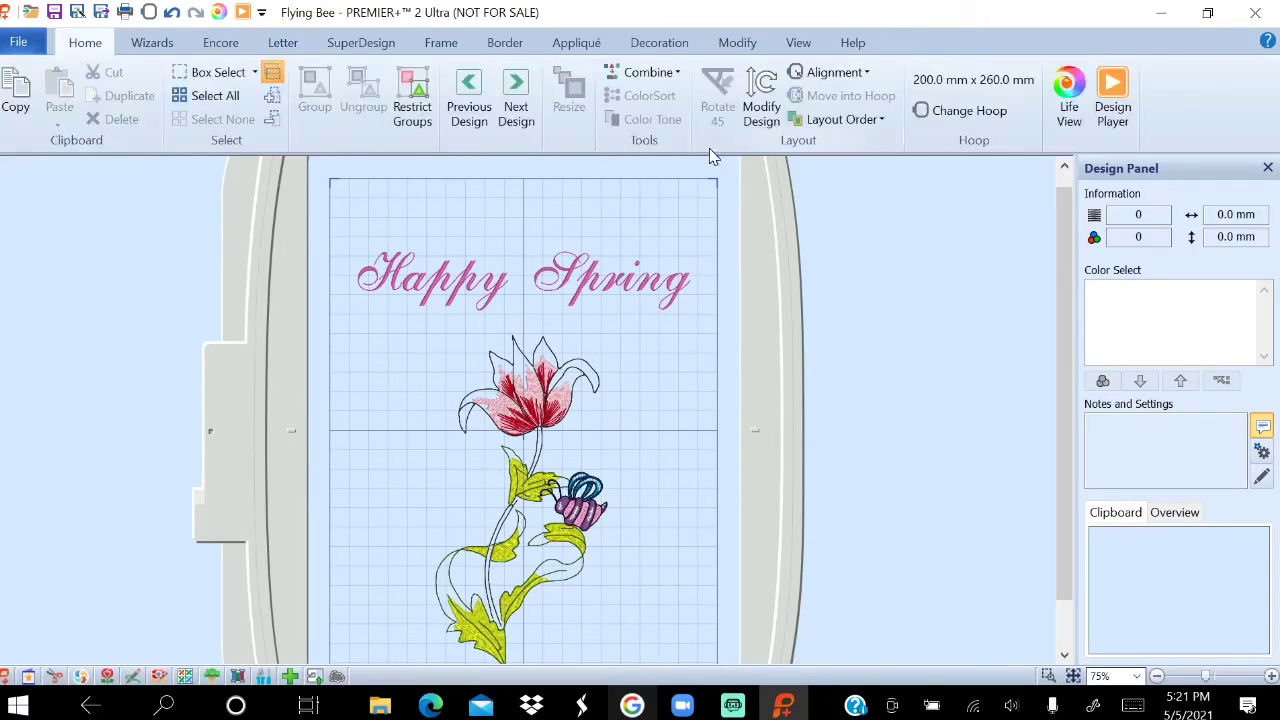
click(652, 76)
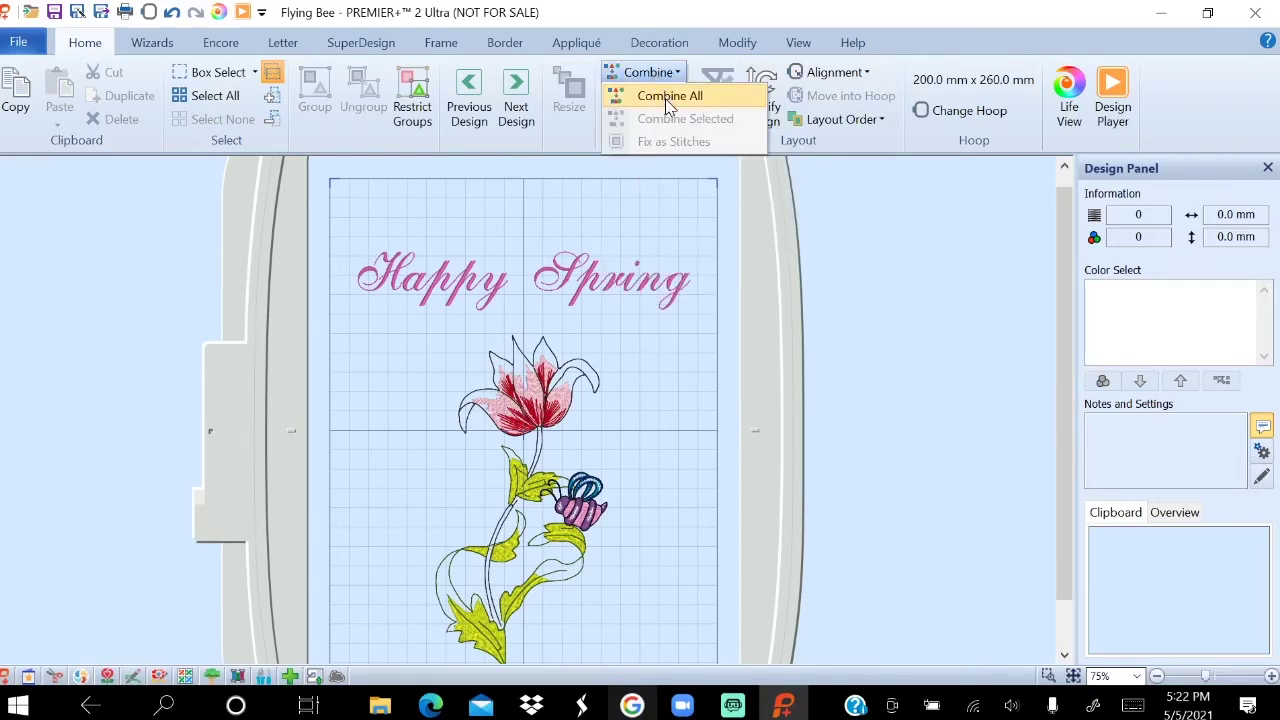
click(667, 97)
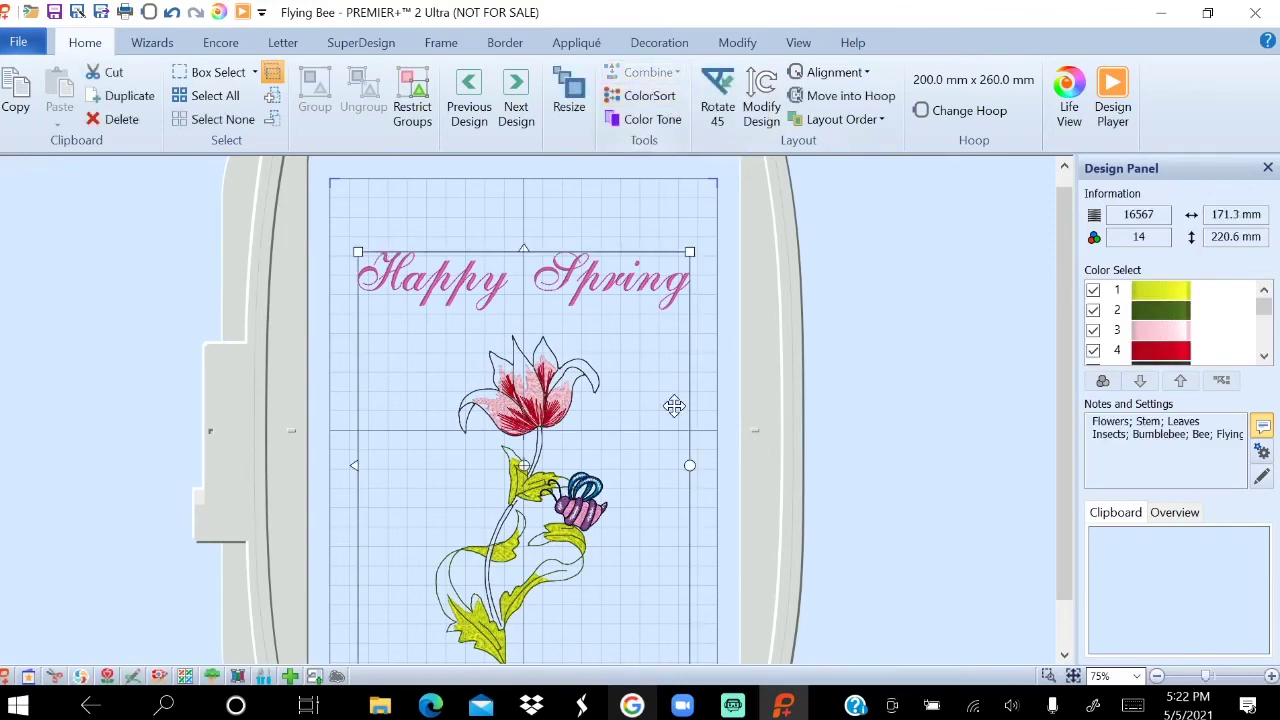
drag(643, 383, 318, 352)
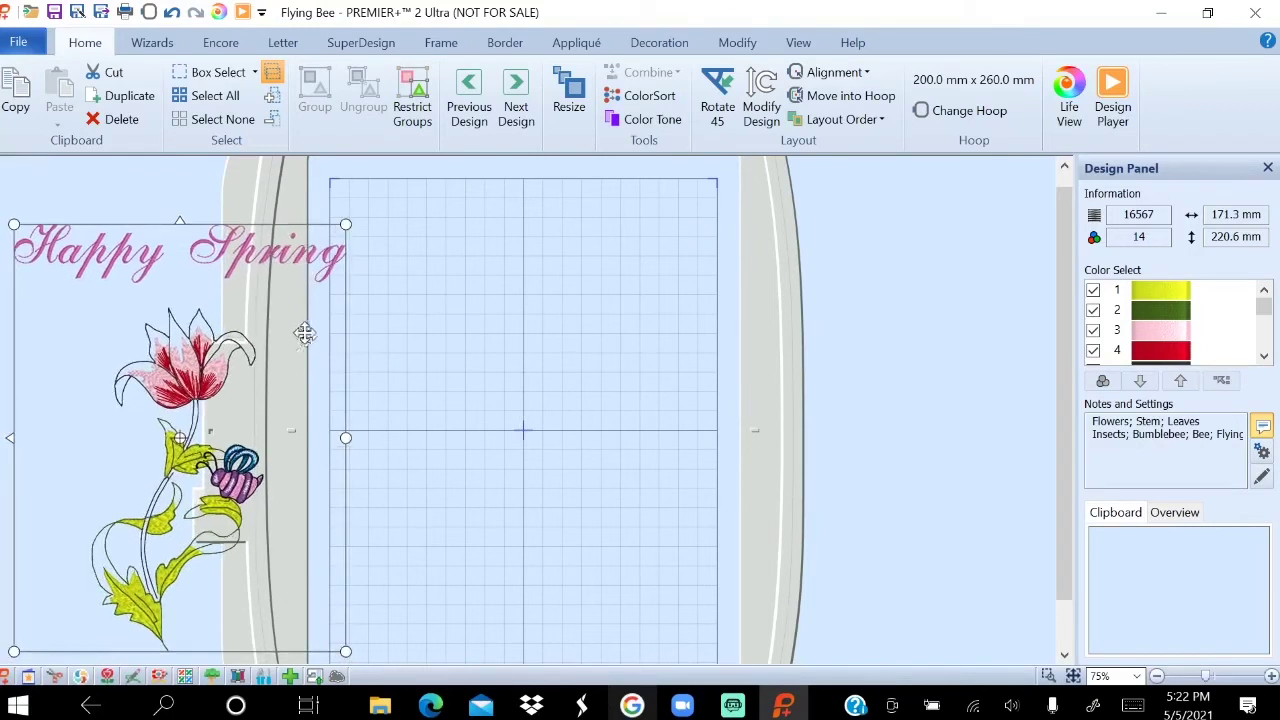
click(830, 72)
click(838, 96)
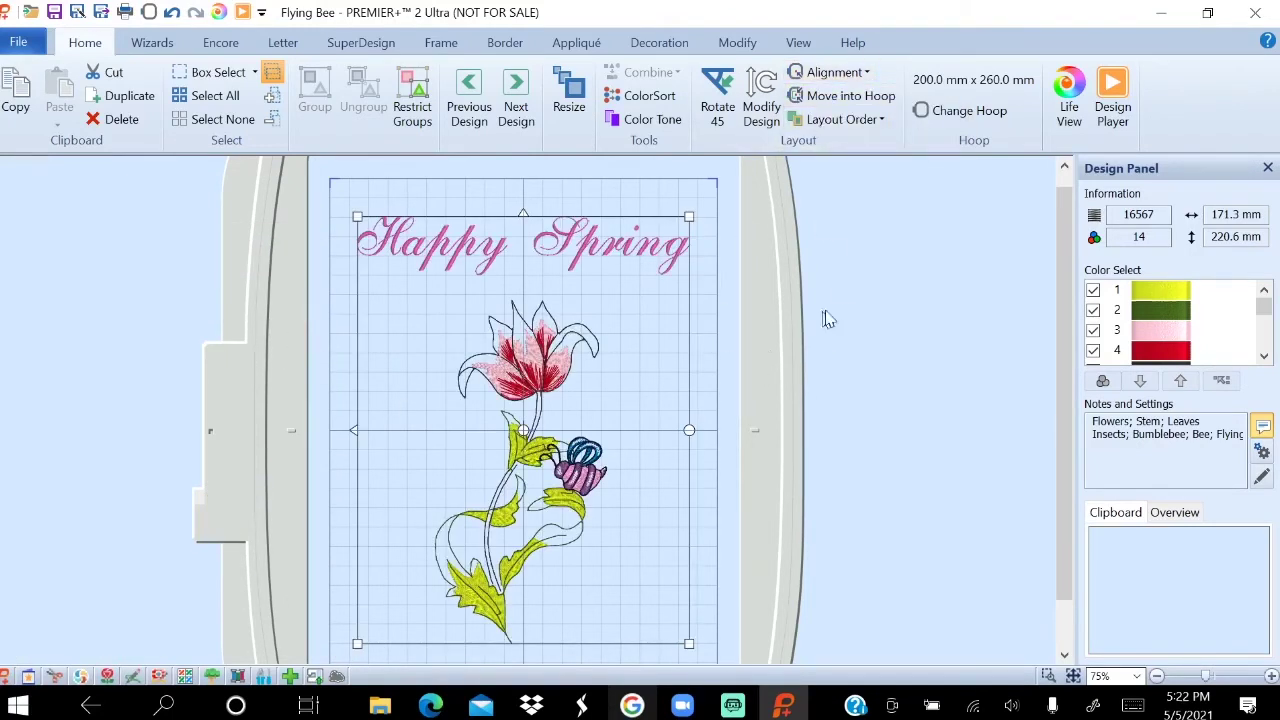
click(868, 312)
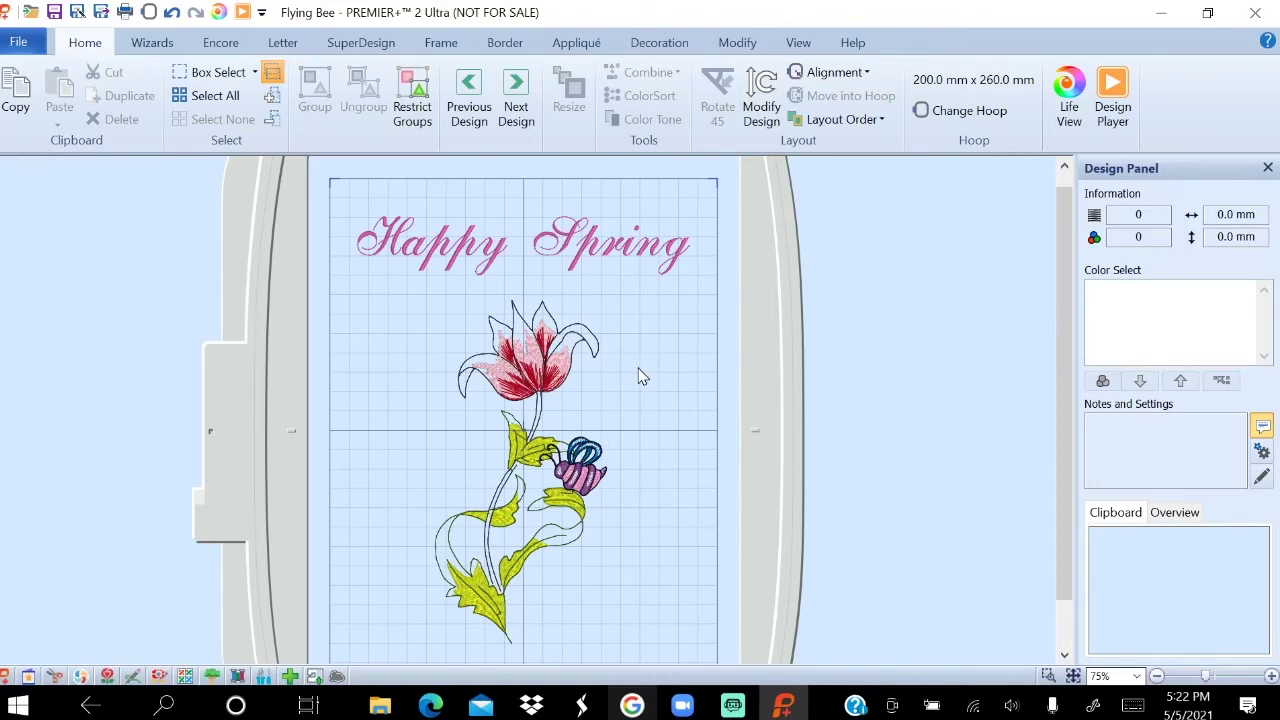
Start exporting the design, try the Janome / Singer (.jef) file format, and set it back to Husqvarna Viking / Pfaff (.vp3).
click(18, 42)
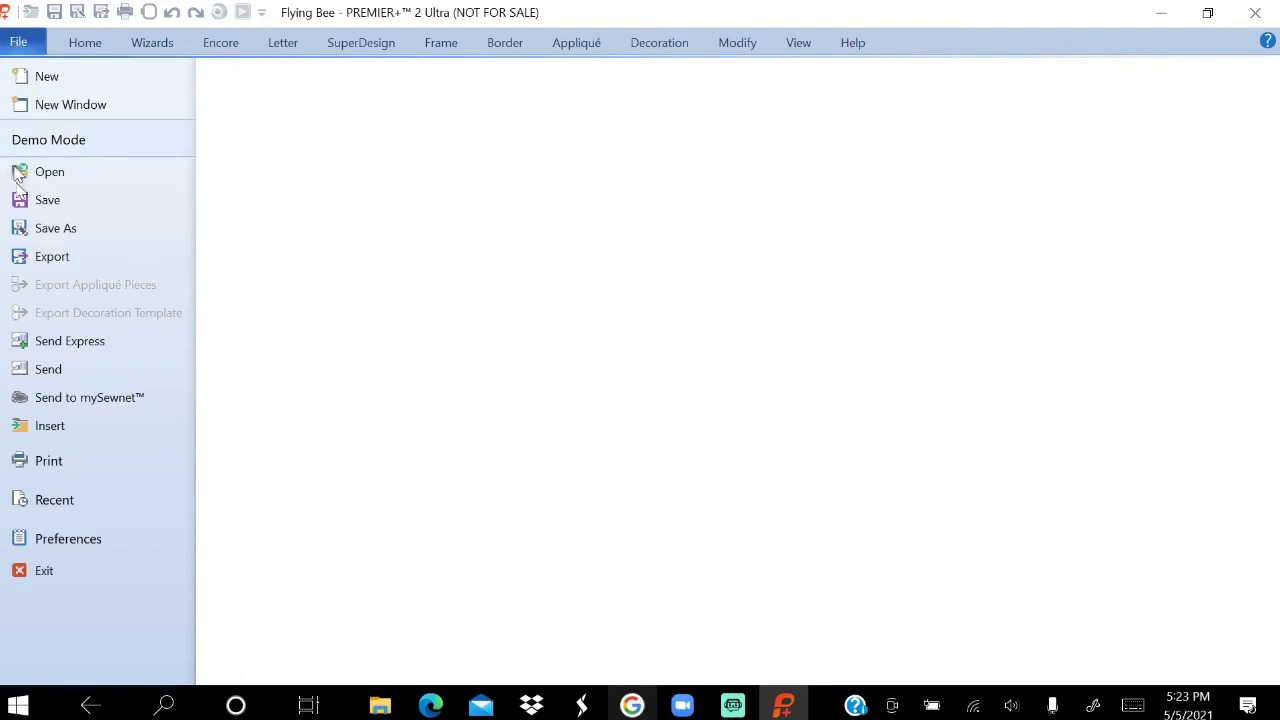
click(20, 258)
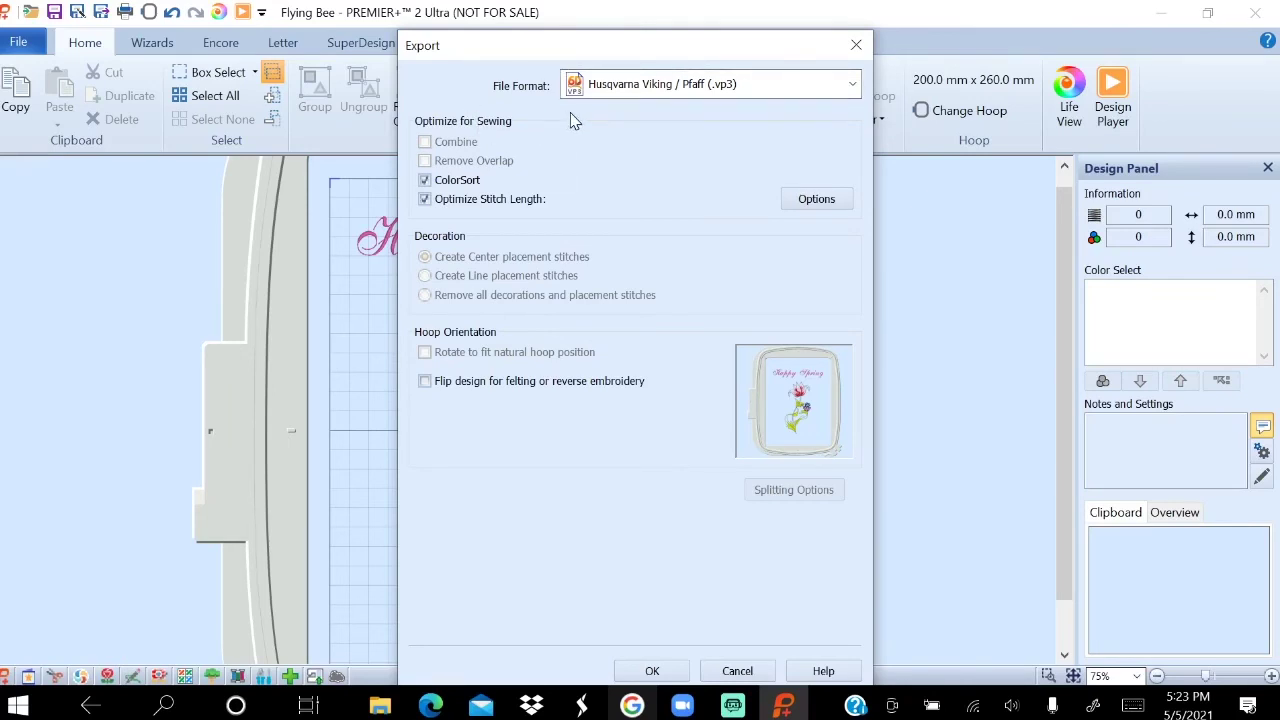
click(785, 92)
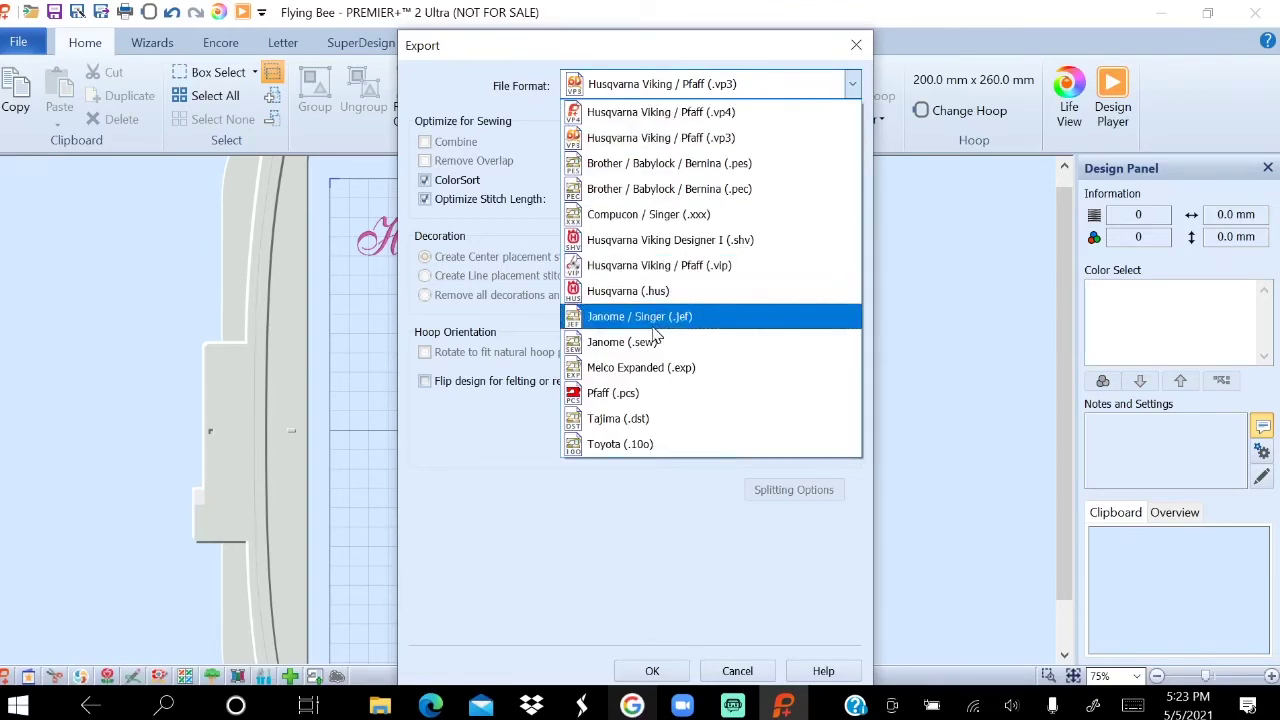
click(763, 321)
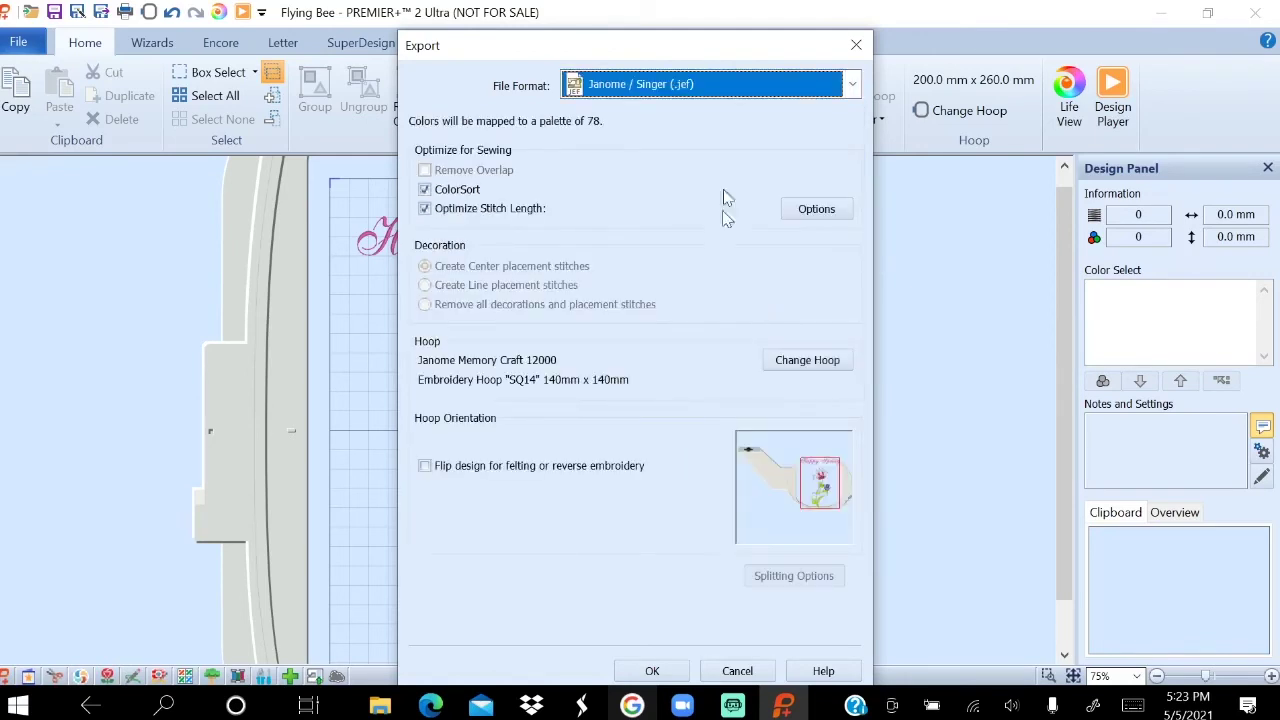
click(738, 88)
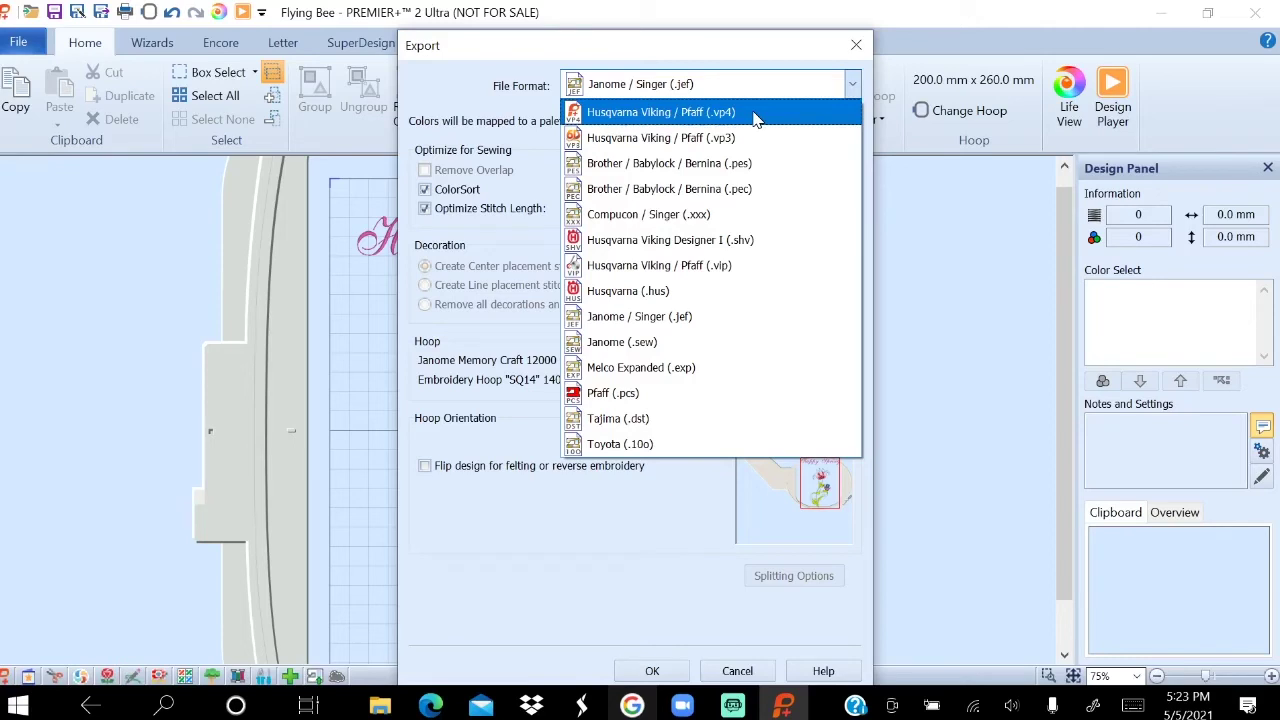
click(745, 142)
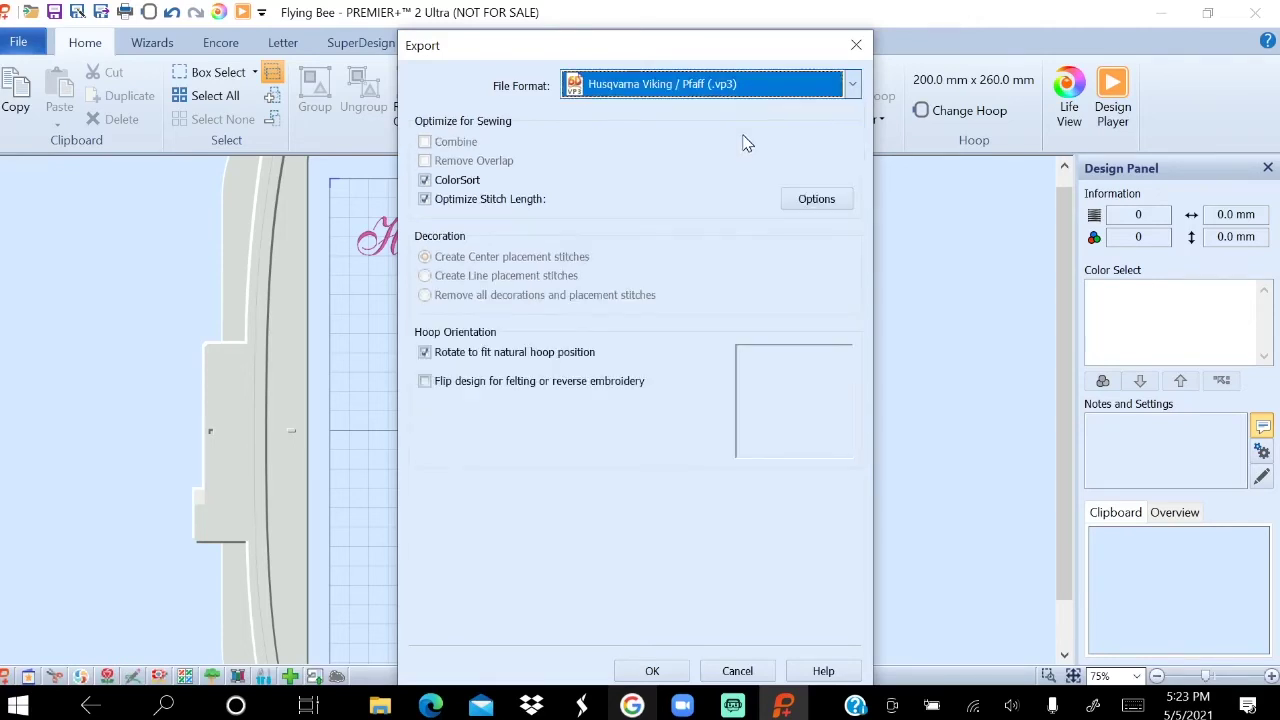
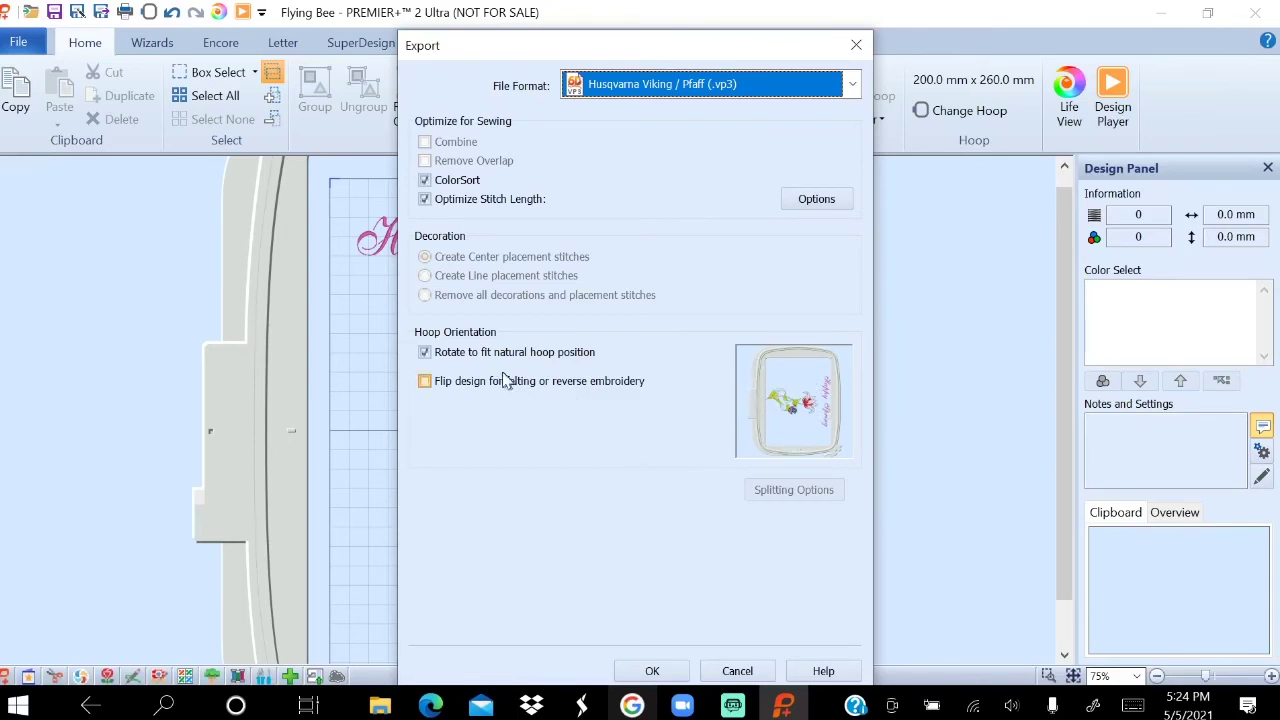
Compare the export preview with and without rotation to the natural hoop position, and leave the rotation option off.
click(426, 356)
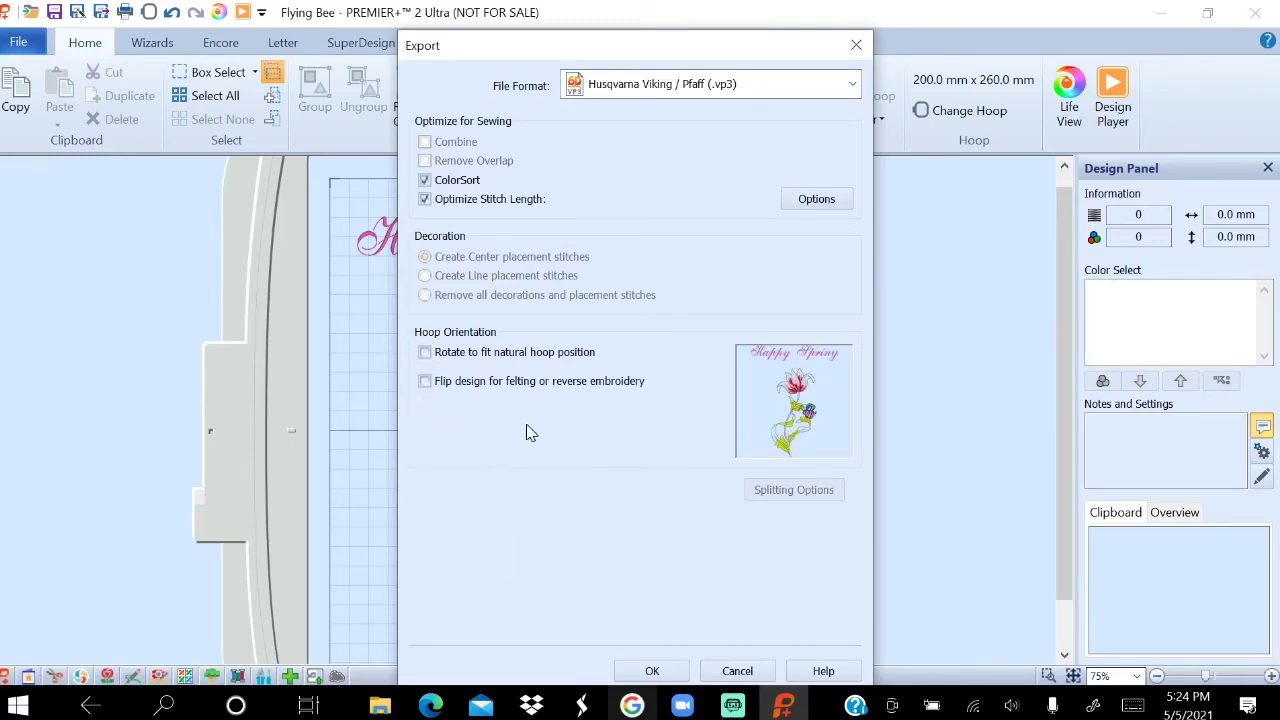
click(425, 356)
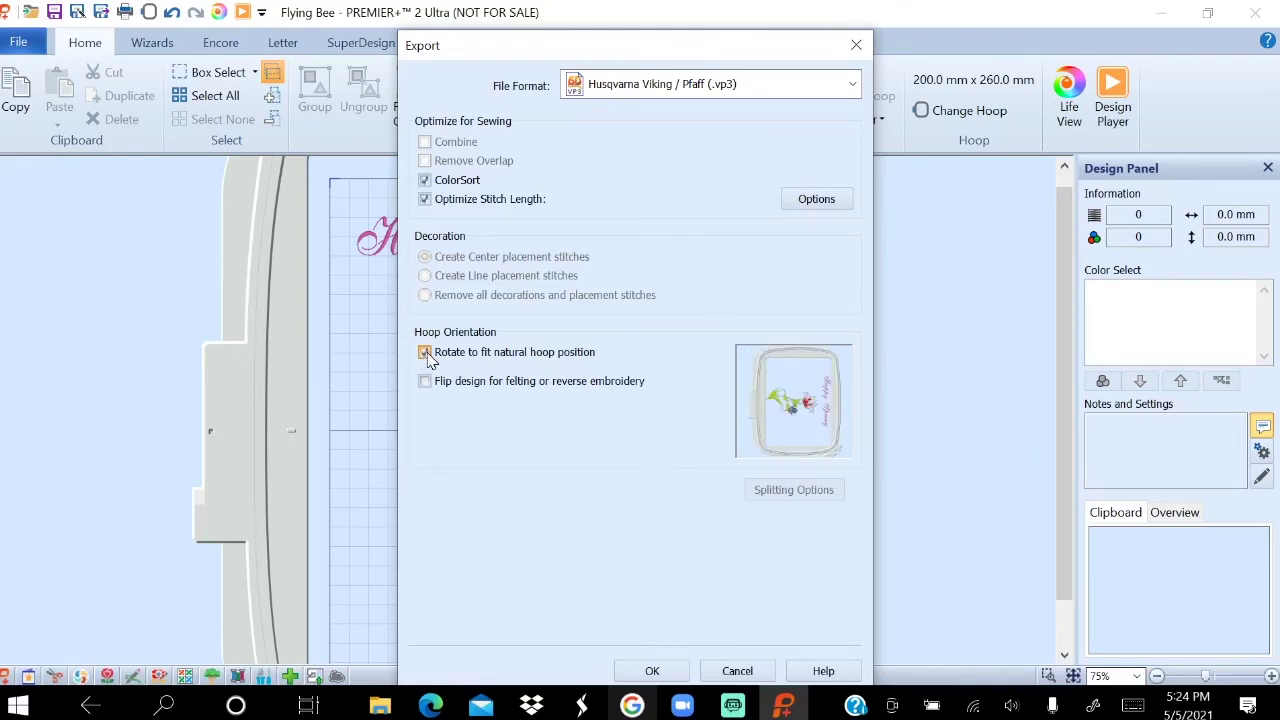
click(425, 354)
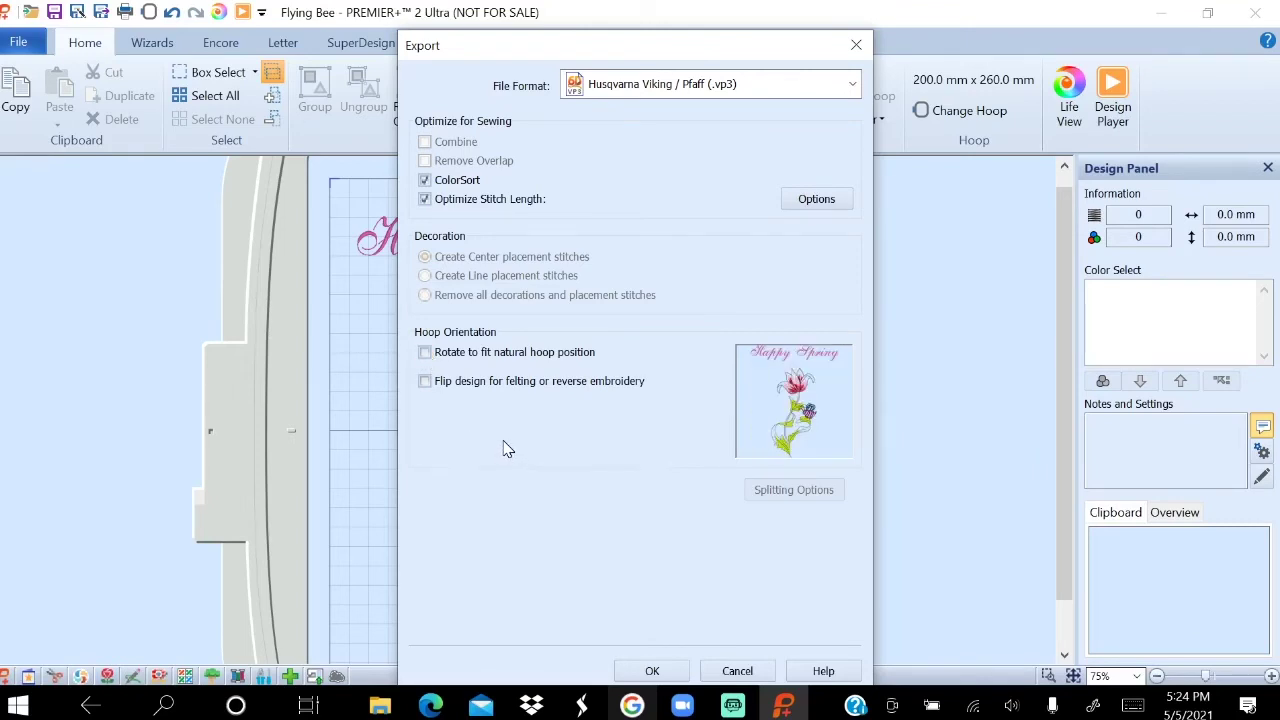
Export the design as the .vp3 file "Flying BeeExported" to USB Drive (D:).
click(655, 671)
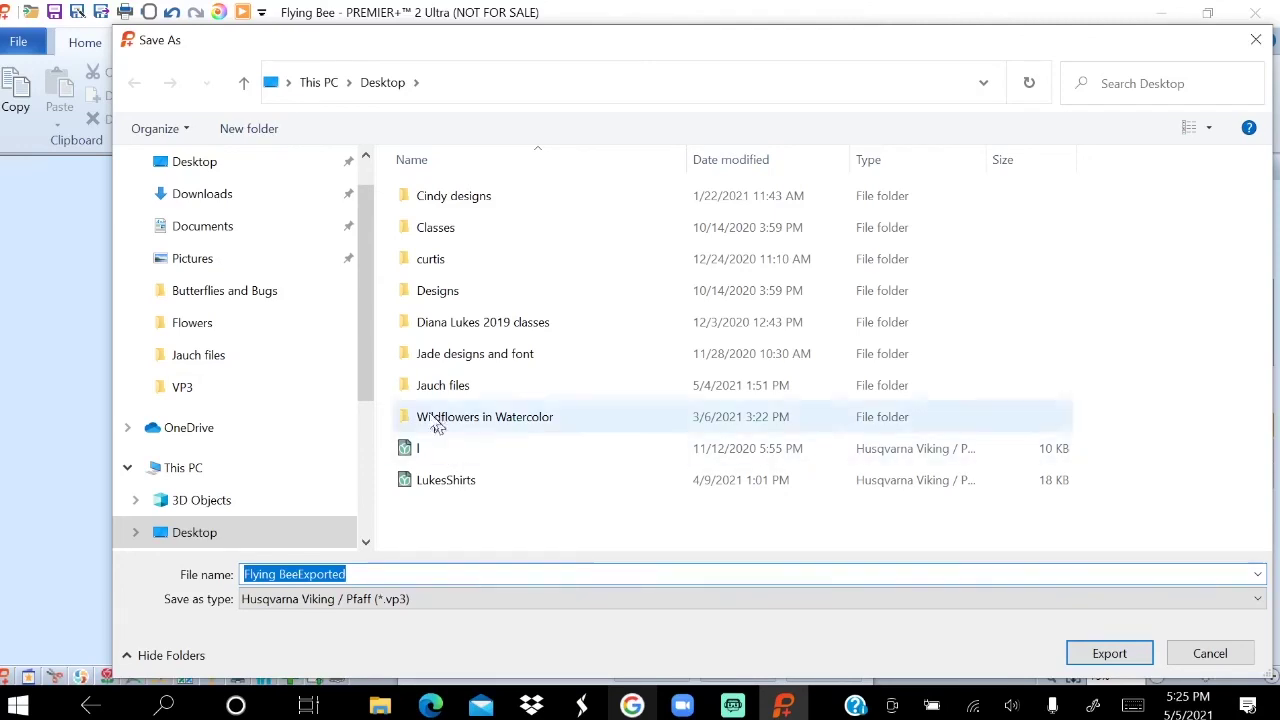
drag(361, 325, 365, 525)
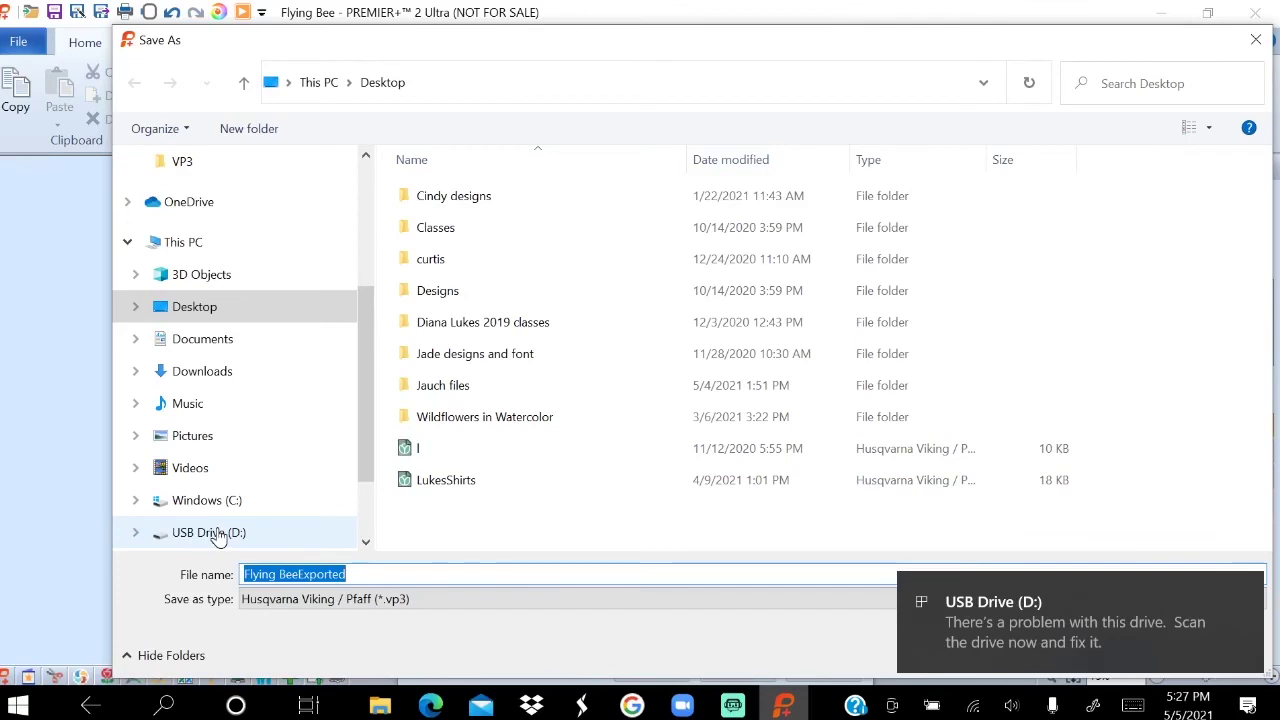
drag(367, 478, 369, 519)
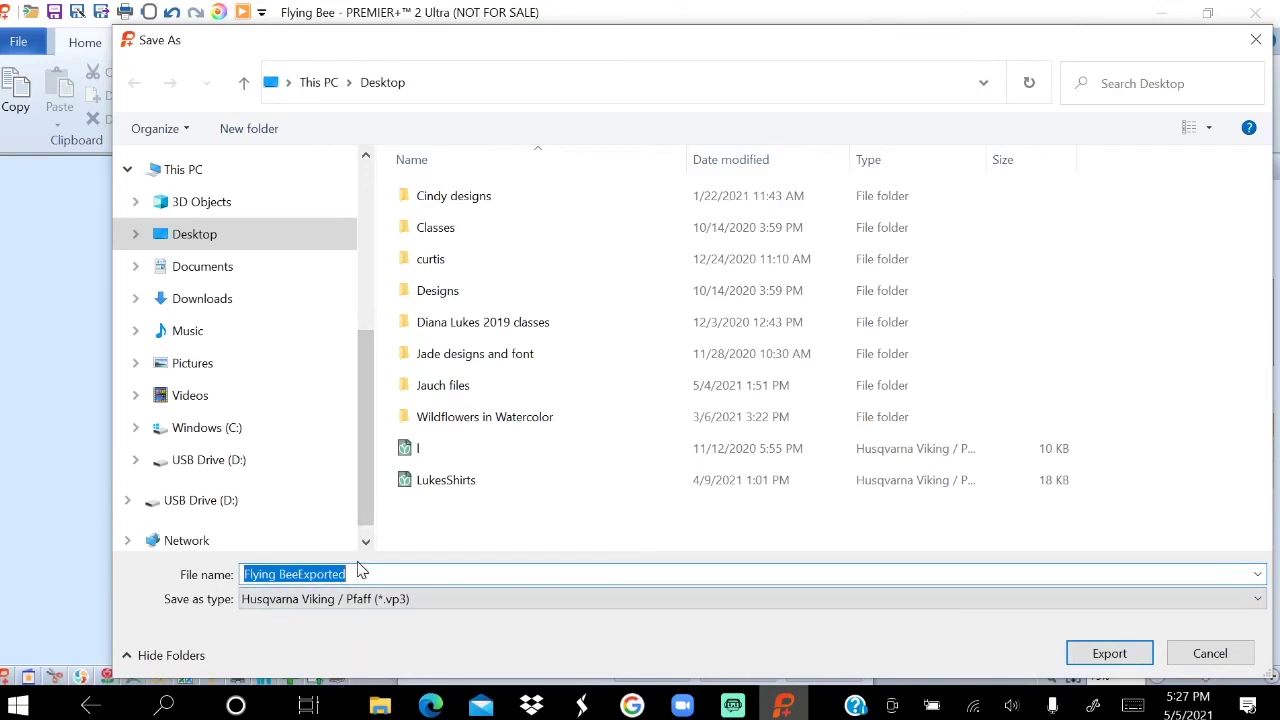
click(209, 511)
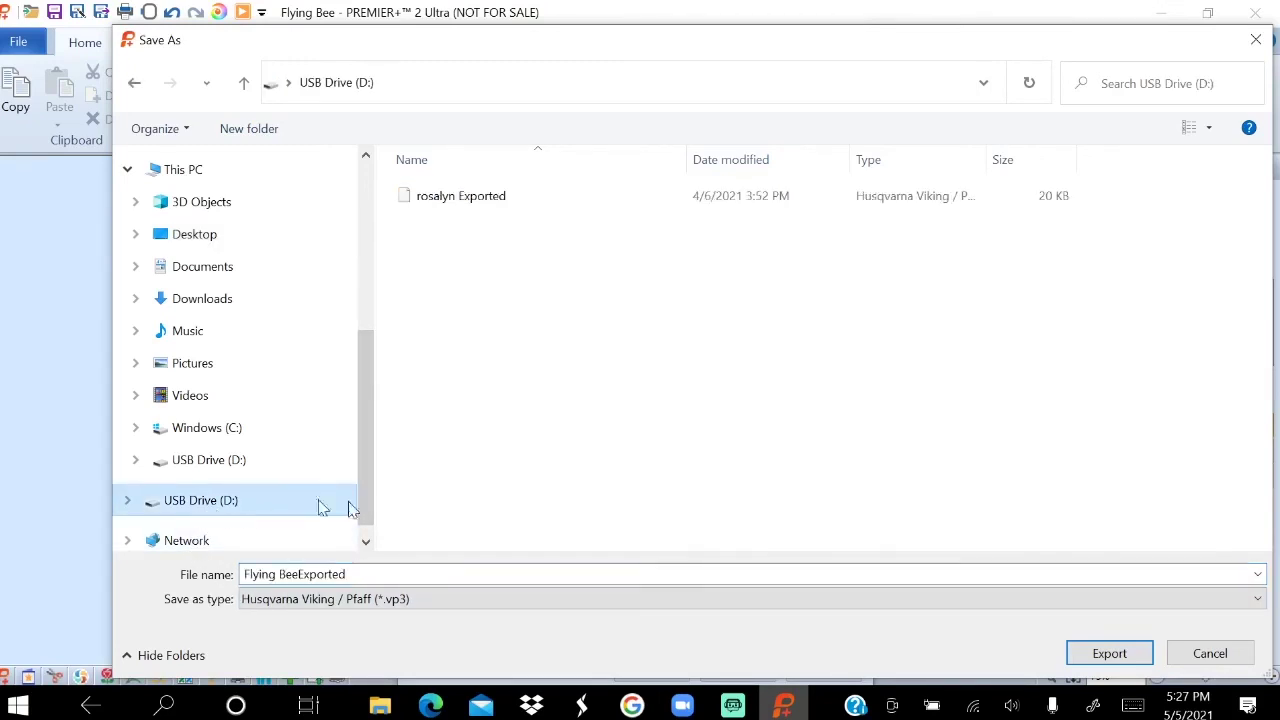
click(1089, 660)
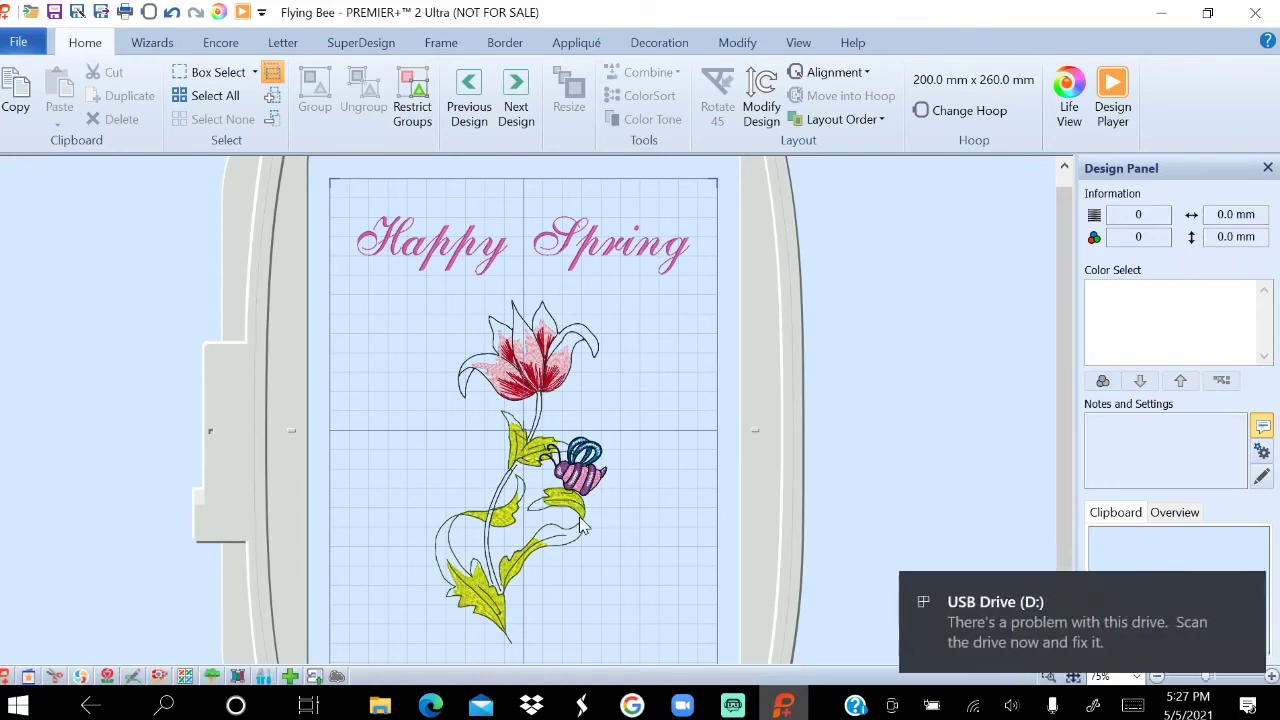
Start another export of the design and choose the Janome / Singer (.jef) file format.
click(18, 42)
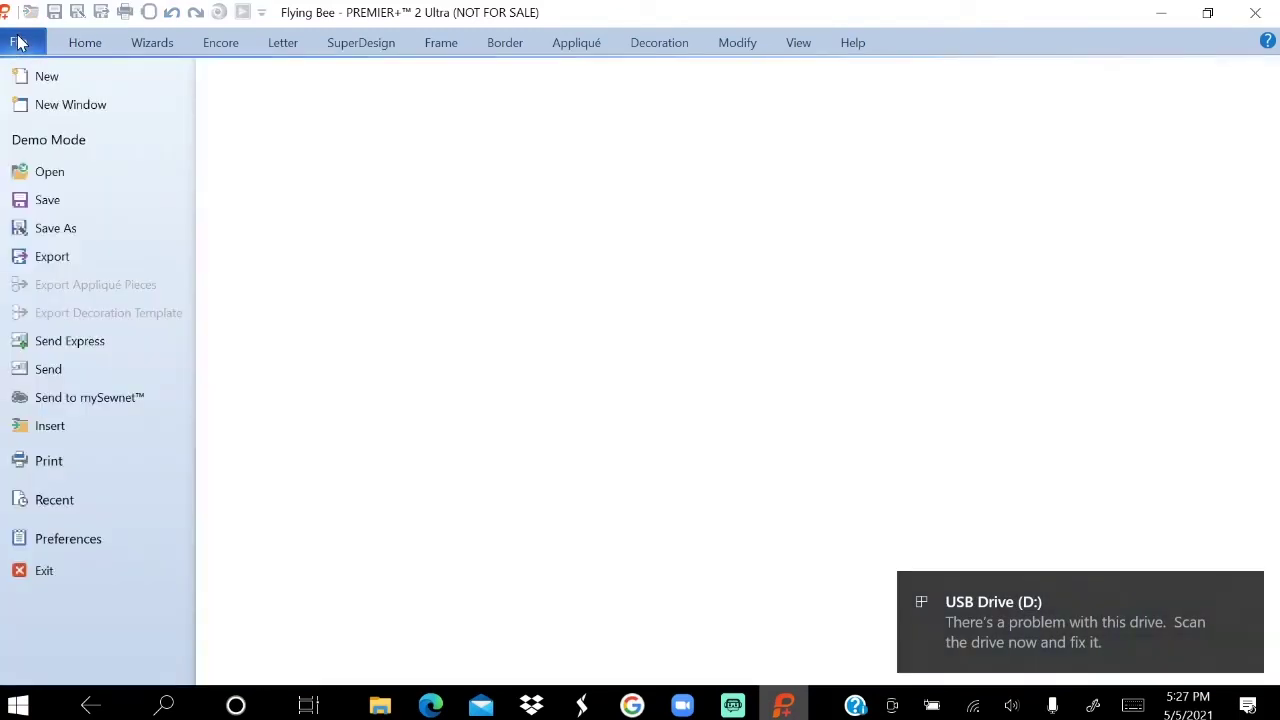
click(75, 262)
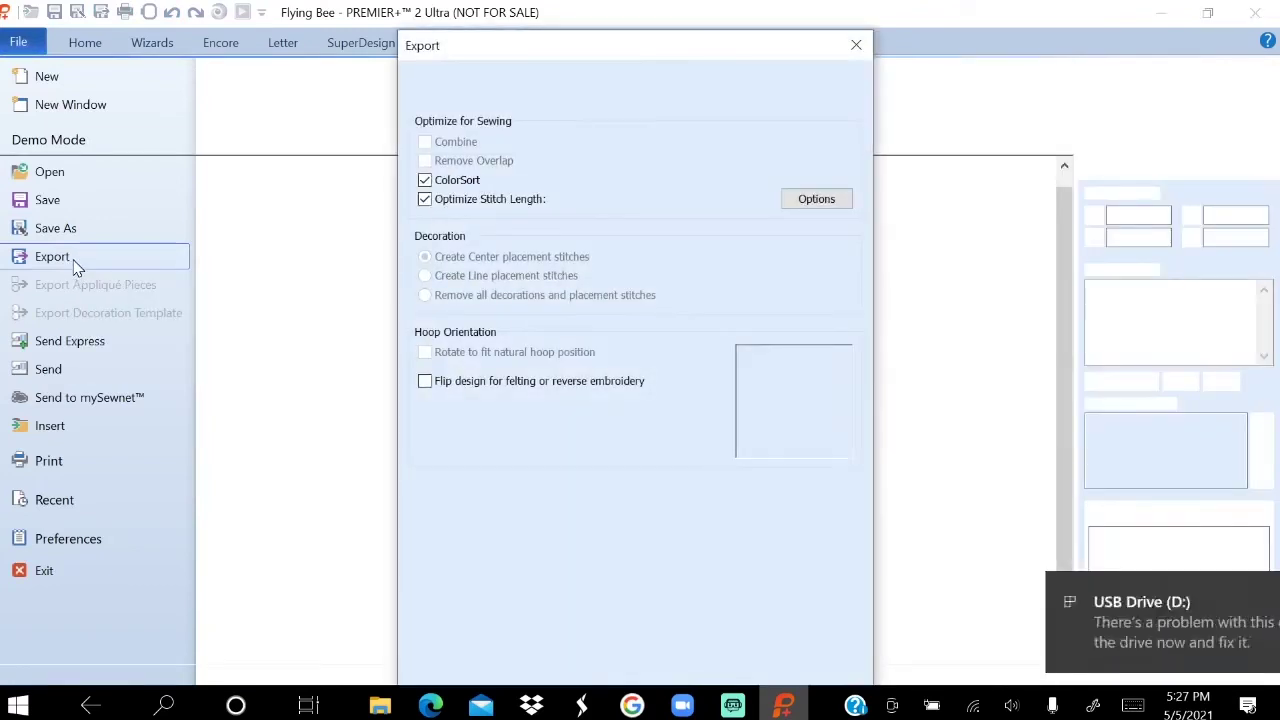
click(797, 88)
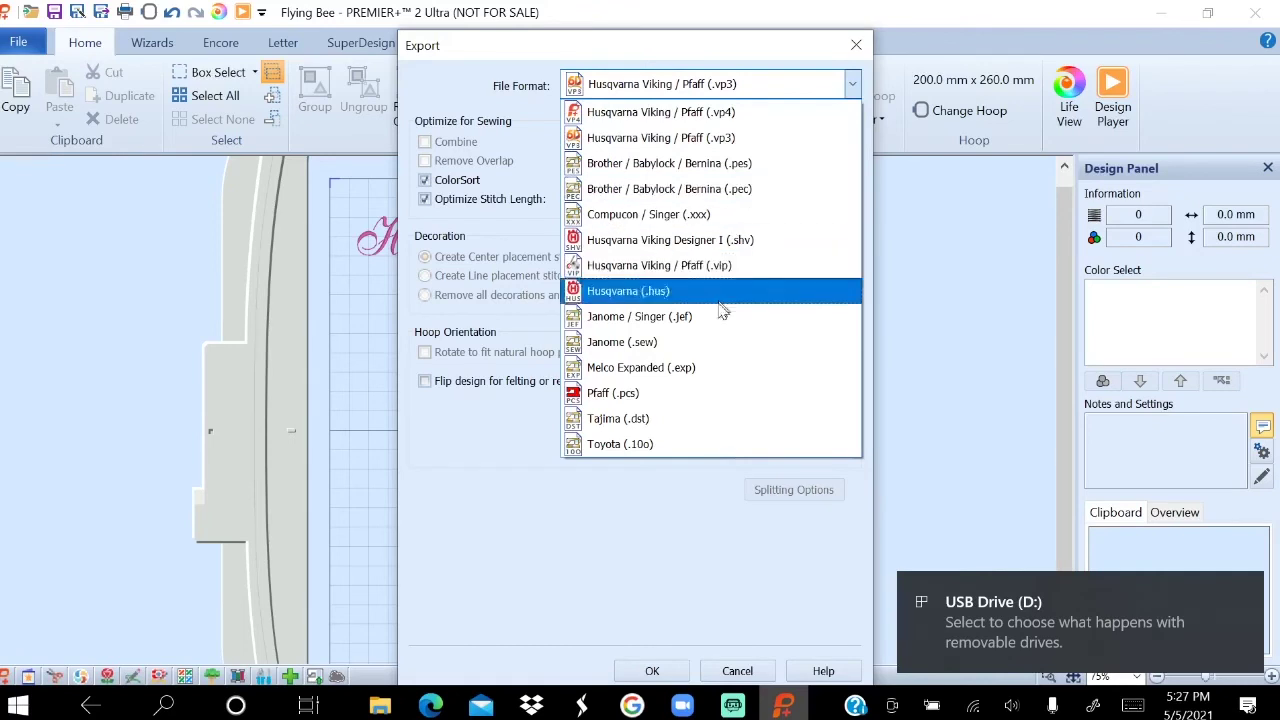
click(713, 320)
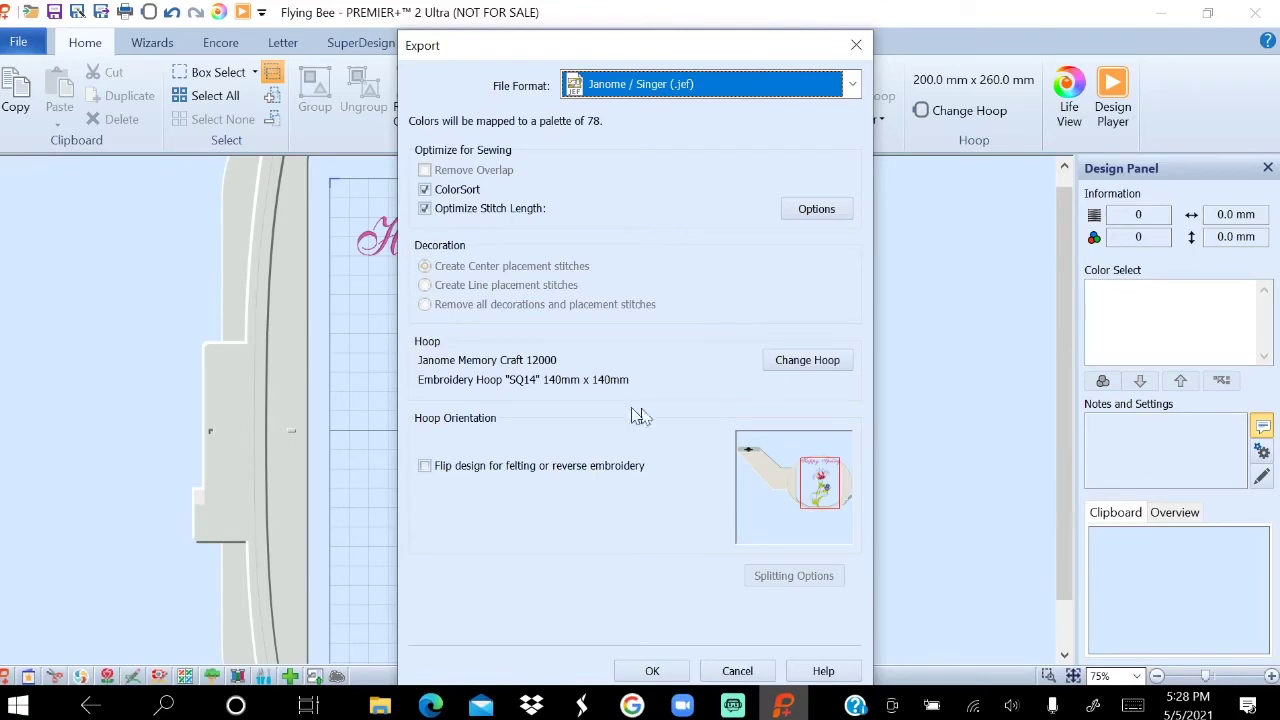
Change the export hoop size to Embroidery Hoop 230mm x 230mm in the Janome Memory Craft 12000 hoop group.
click(791, 364)
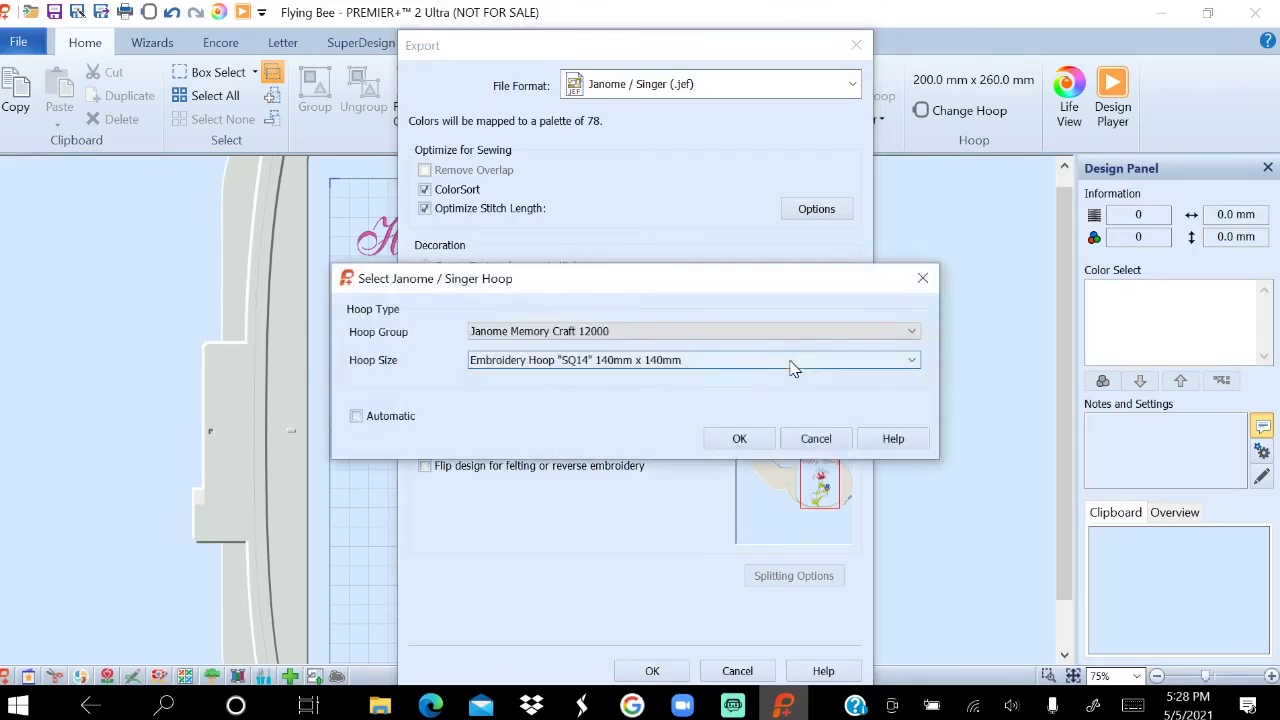
click(714, 365)
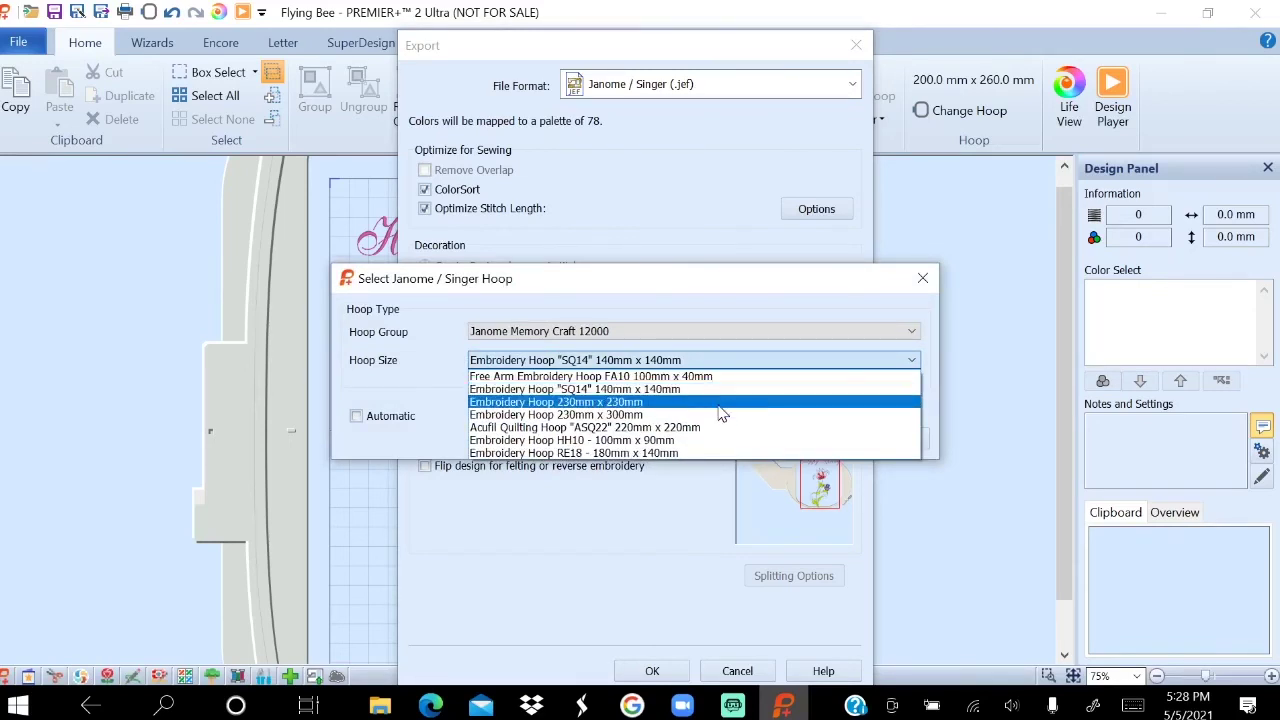
click(719, 405)
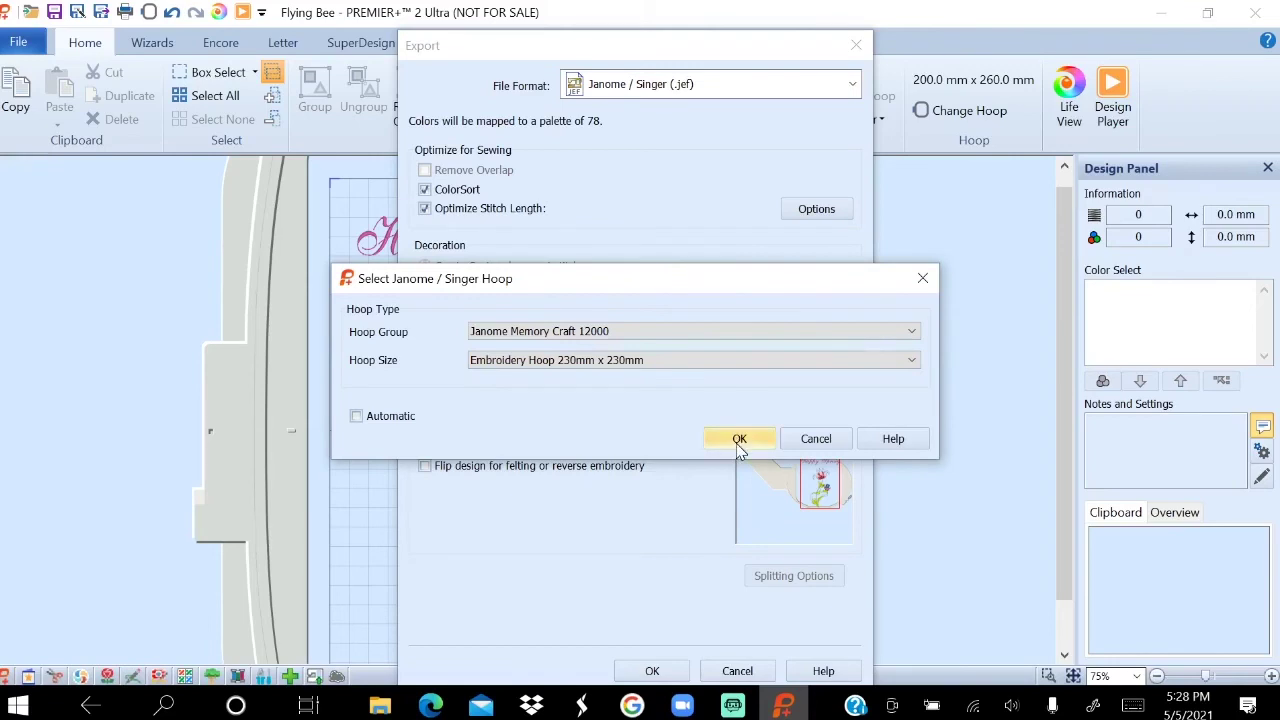
click(738, 439)
click(740, 452)
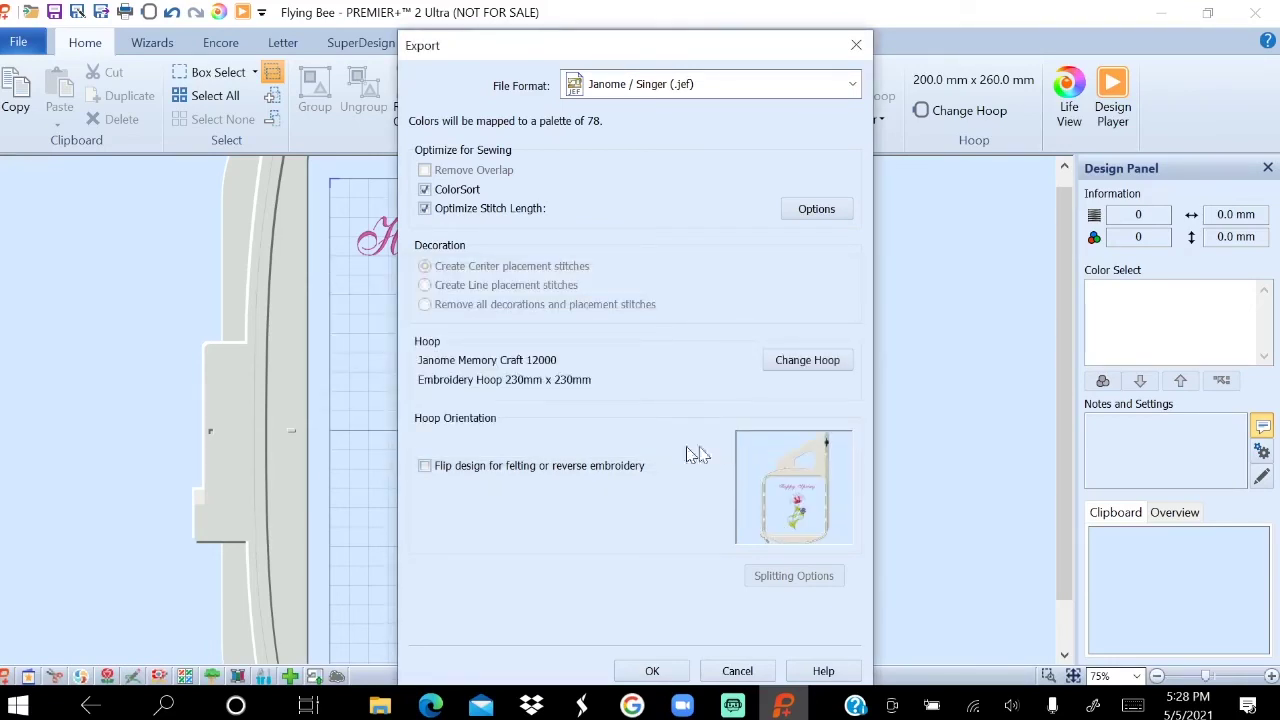
Export the design as the .jef file "Flying BeeExported" into the EMB > Embf folder on USB Drive (D:).
click(651, 672)
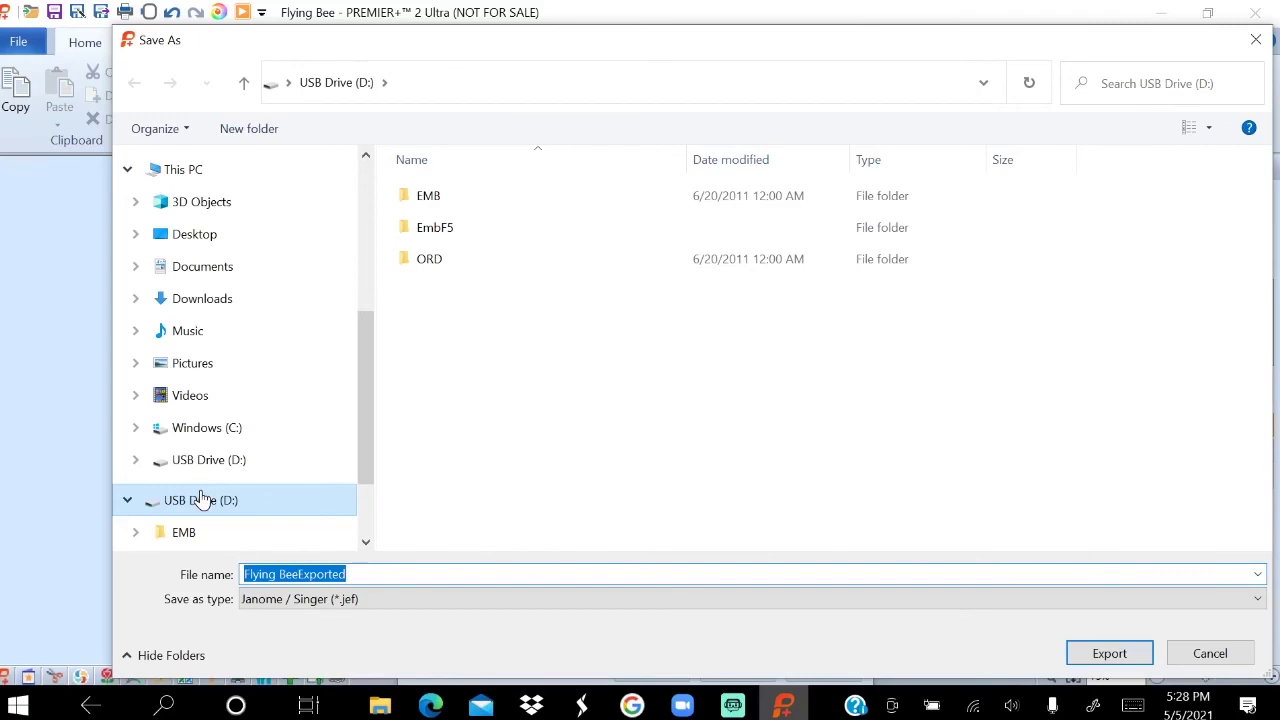
double_click(452, 197)
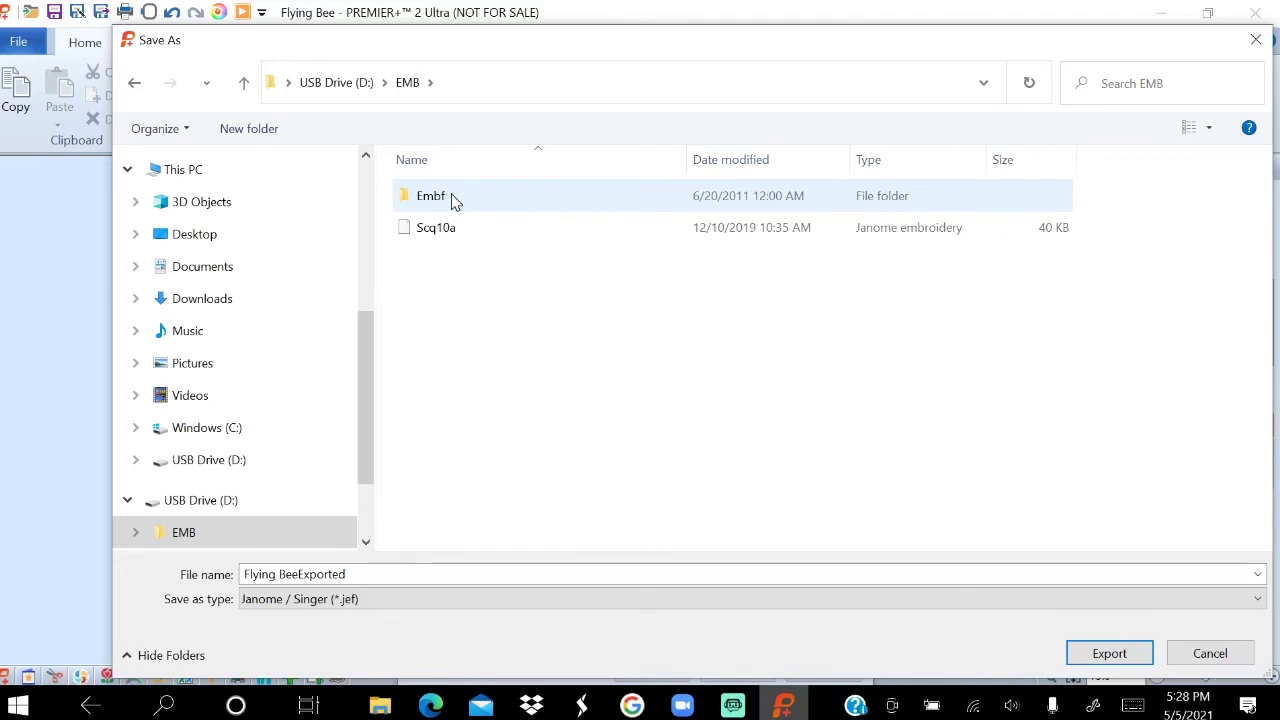
double_click(452, 199)
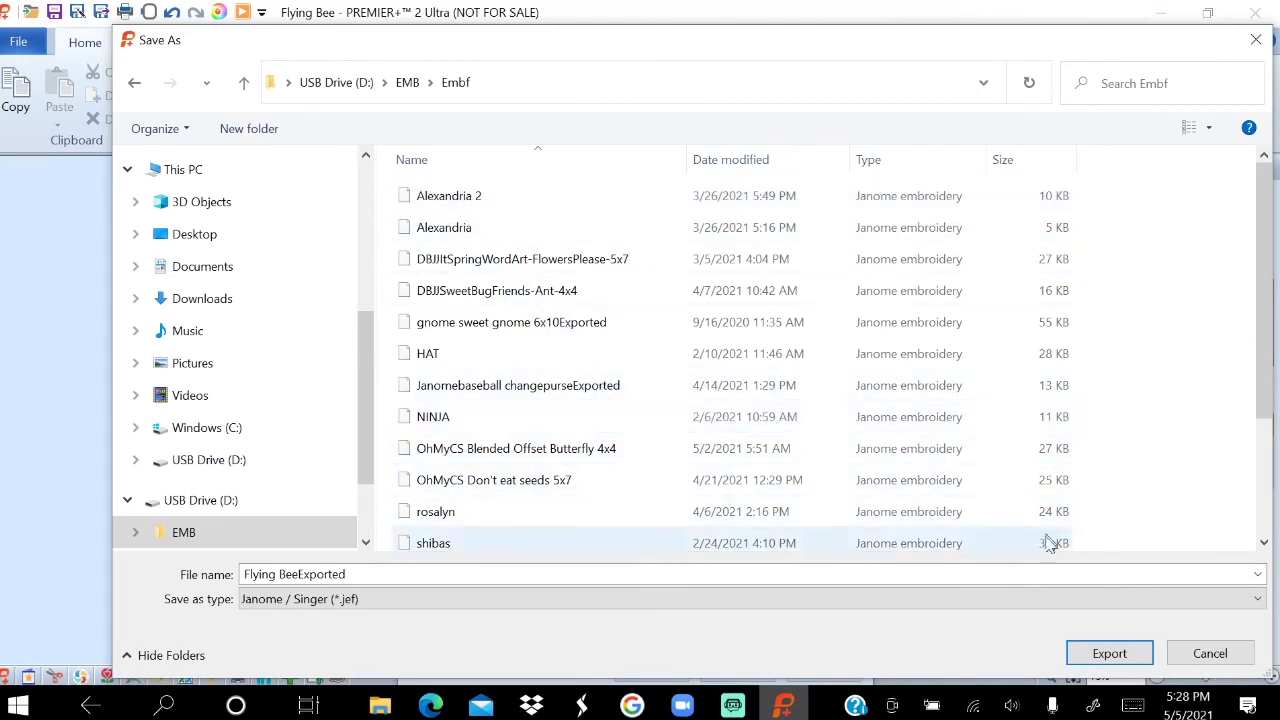
click(1105, 648)
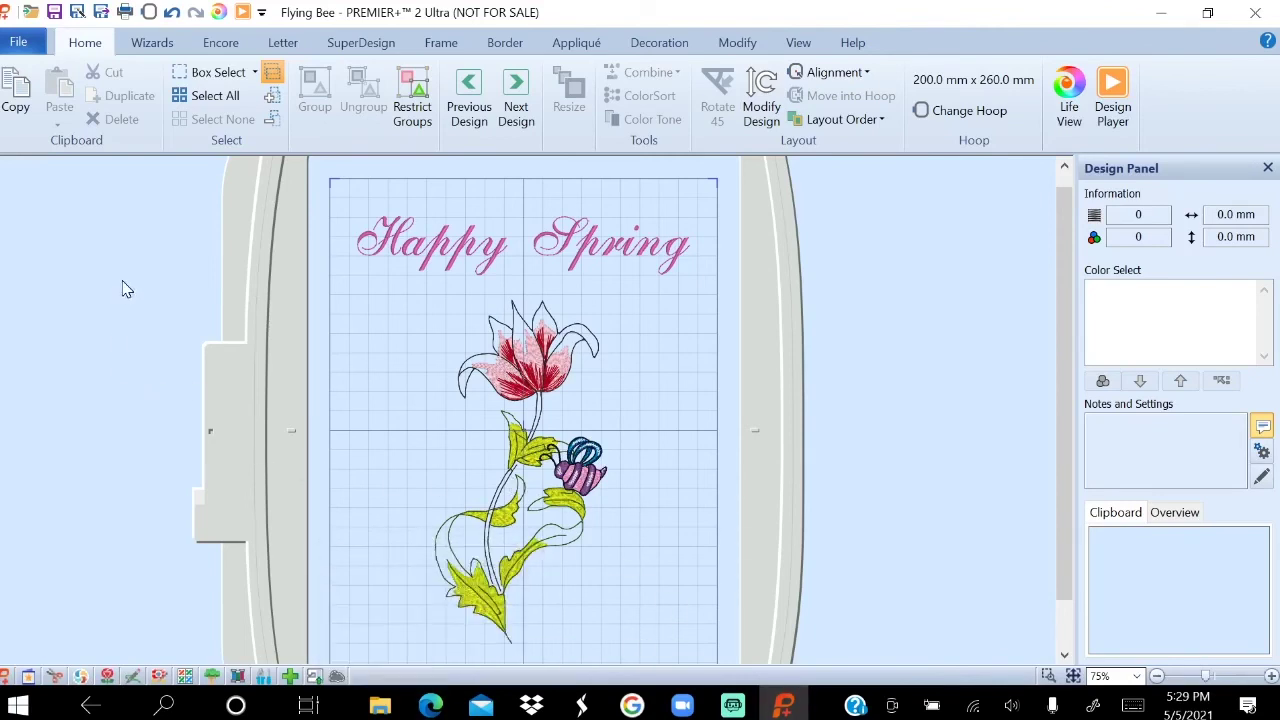
click(24, 46)
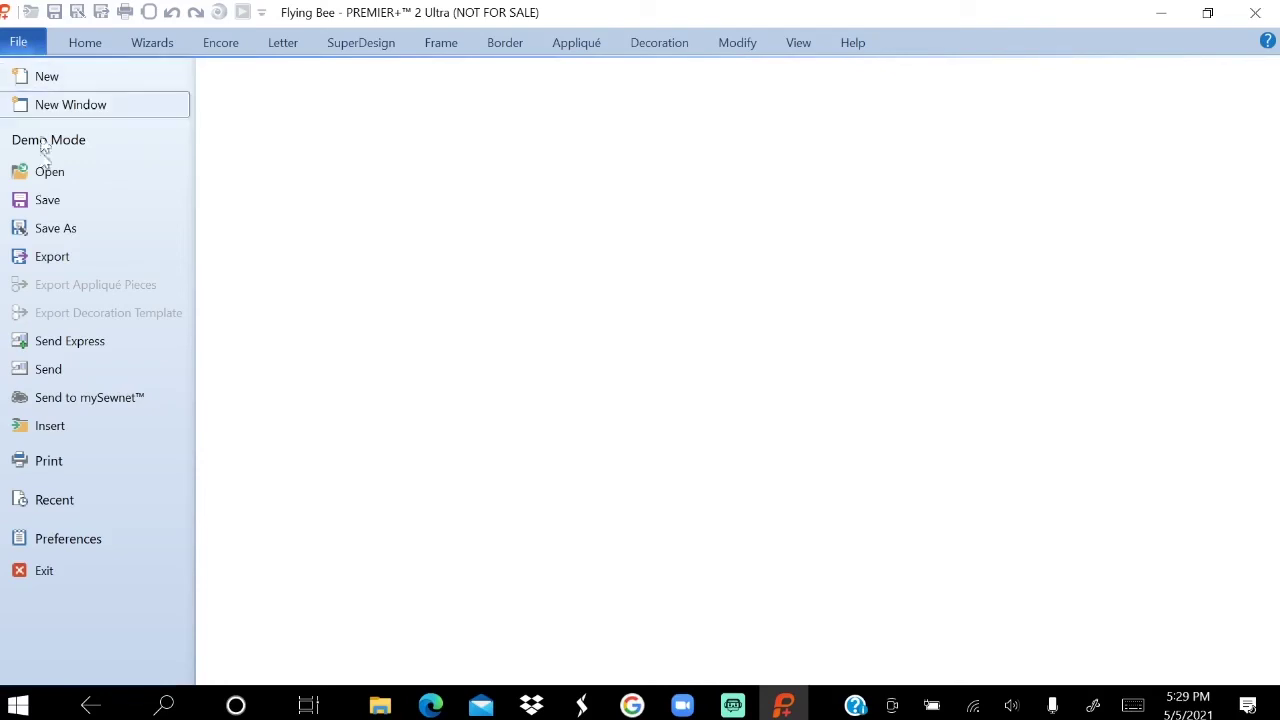
click(177, 405)
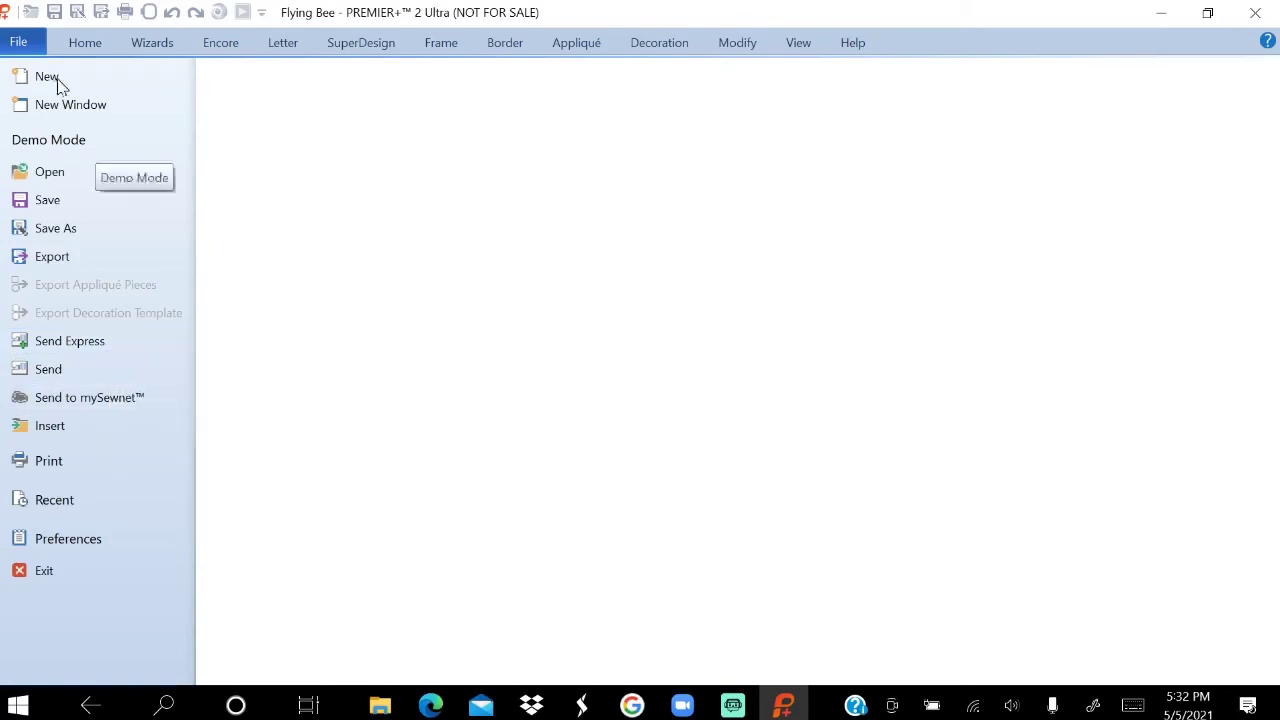
click(76, 44)
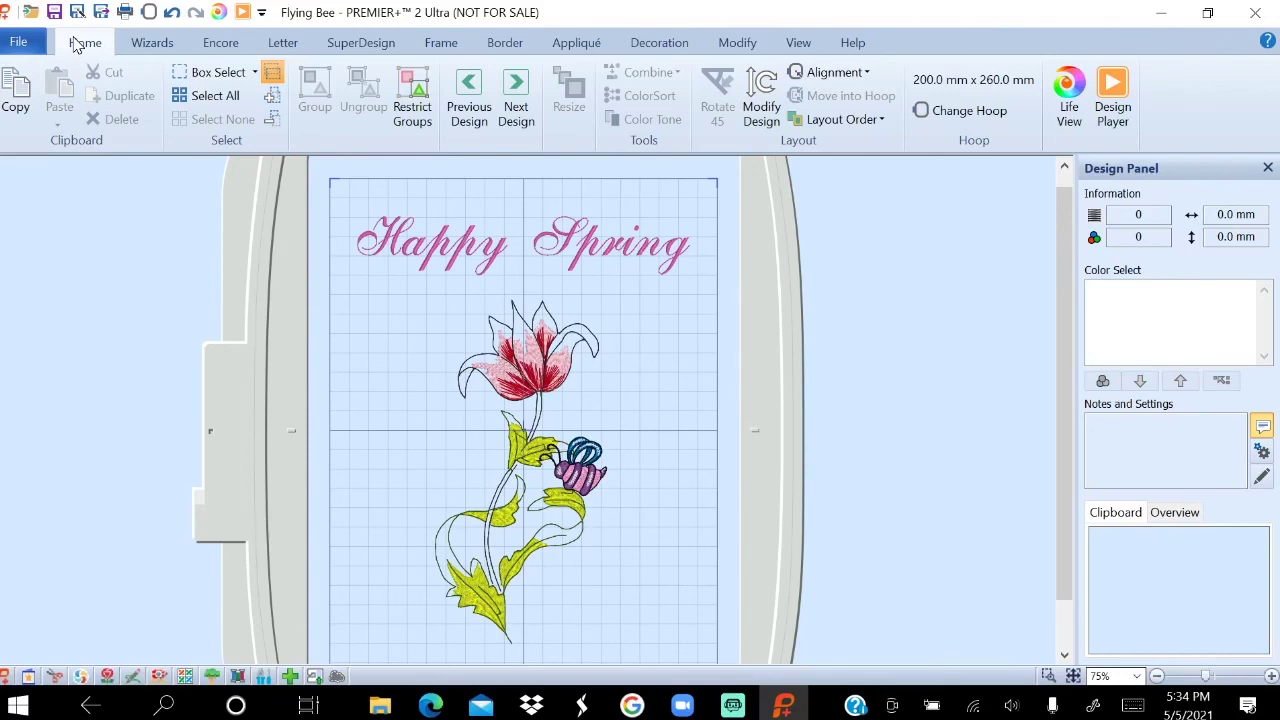
click(16, 46)
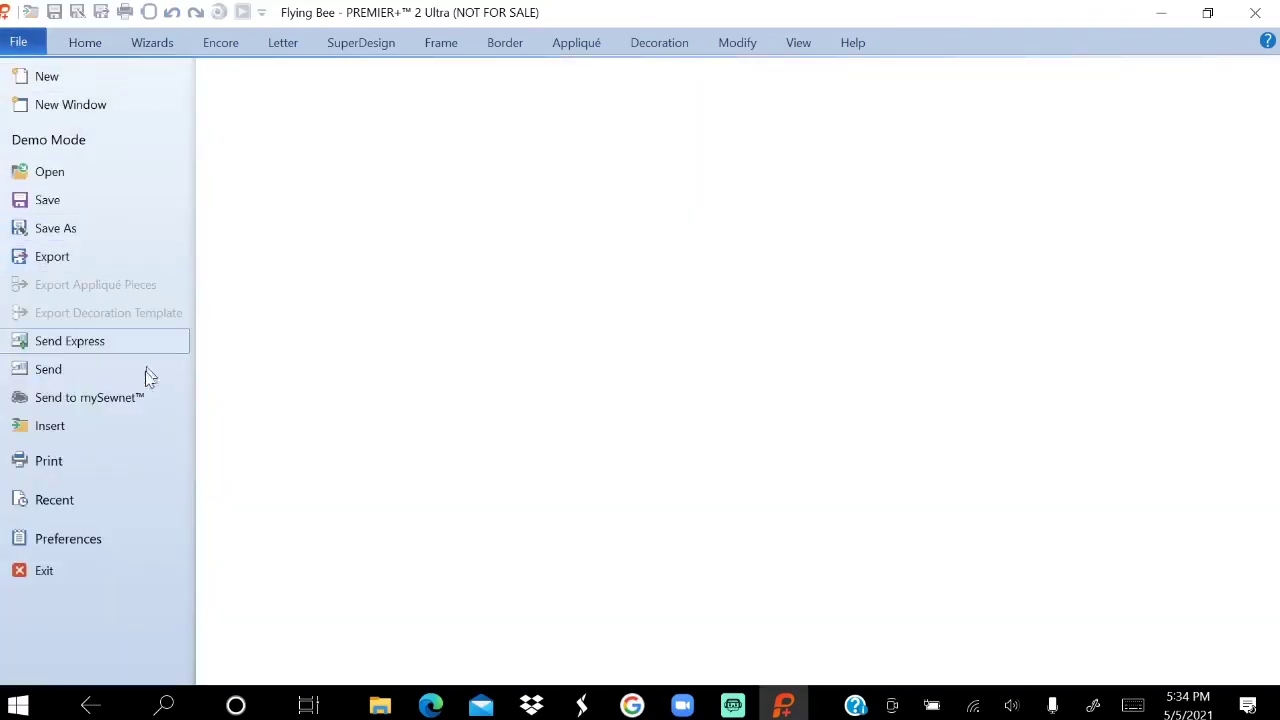
key(Escape)
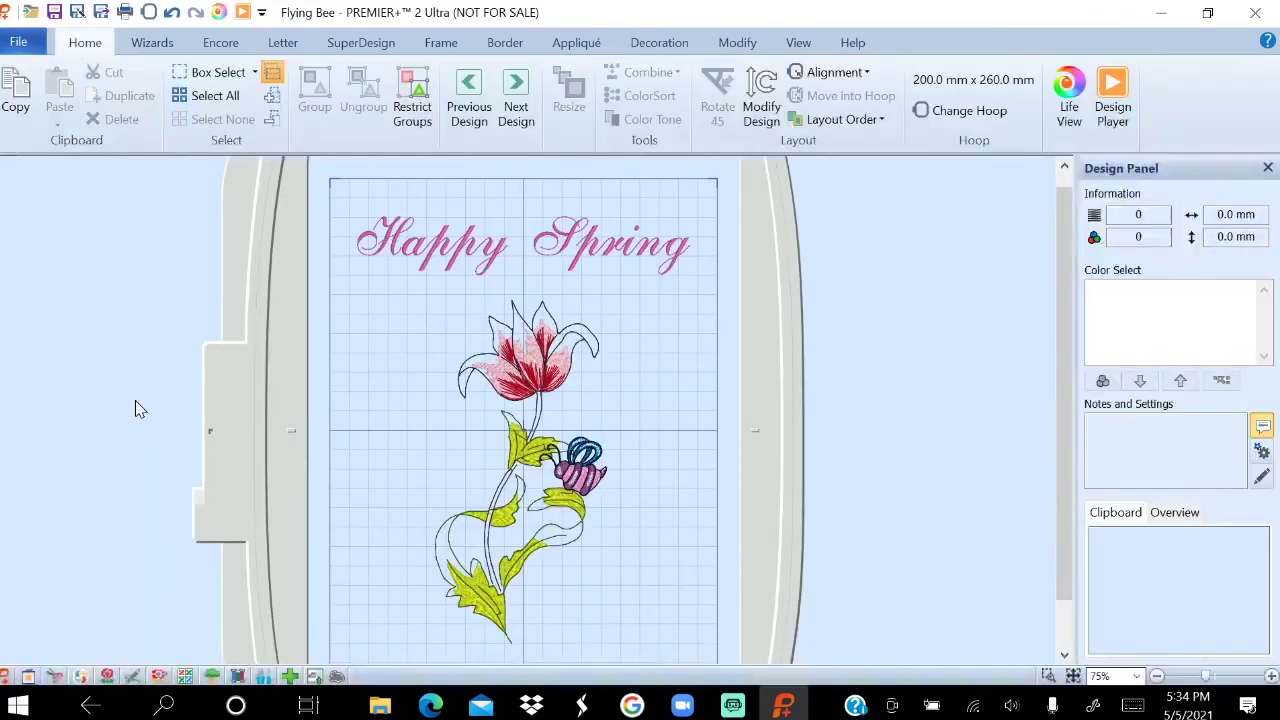